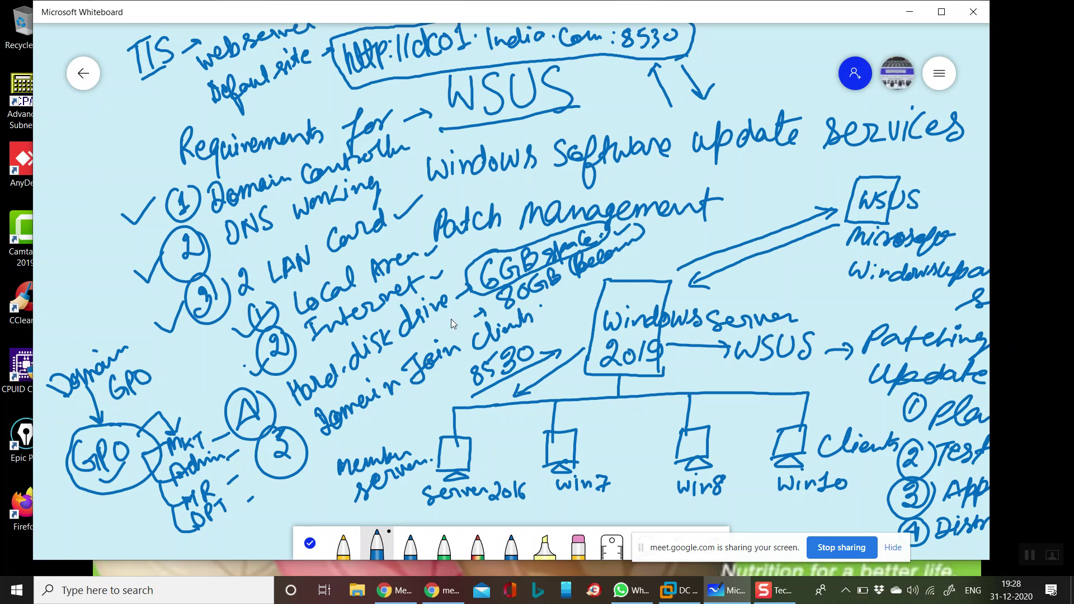
# Circle the '80GB' hard-disk note and add ticks beside the '6GB space' and 'Join' notes.
pyautogui.moveTo(509, 303)
pyautogui.mouseDown()
pyautogui.moveTo(495, 288)
pyautogui.moveTo(497, 314)
pyautogui.moveTo(609, 271)
pyautogui.mouseUp()
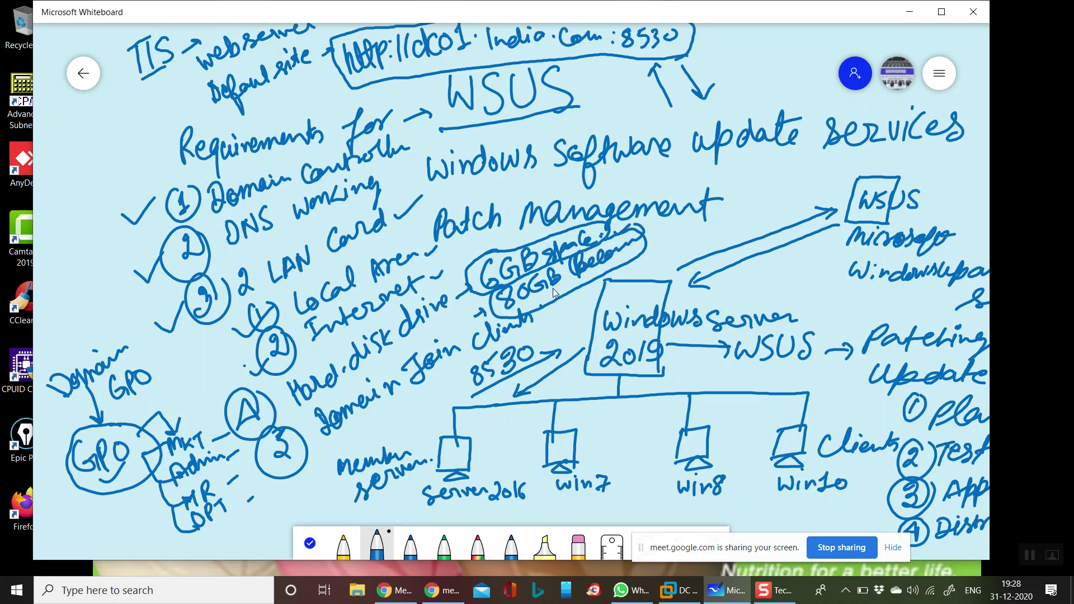
pyautogui.moveTo(477, 253); pyautogui.dragTo(498, 241)
pyautogui.moveTo(421, 390); pyautogui.dragTo(454, 362)
# Minimize Whiteboard and show the DC virtual machine full screen.
pyautogui.click(909, 12)
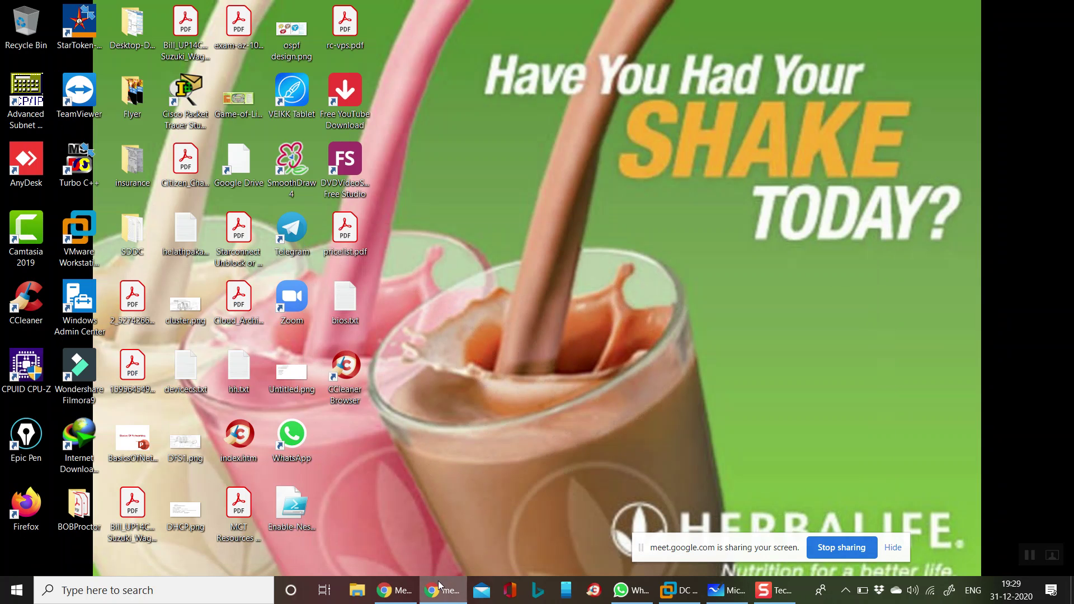
pyautogui.click(680, 590)
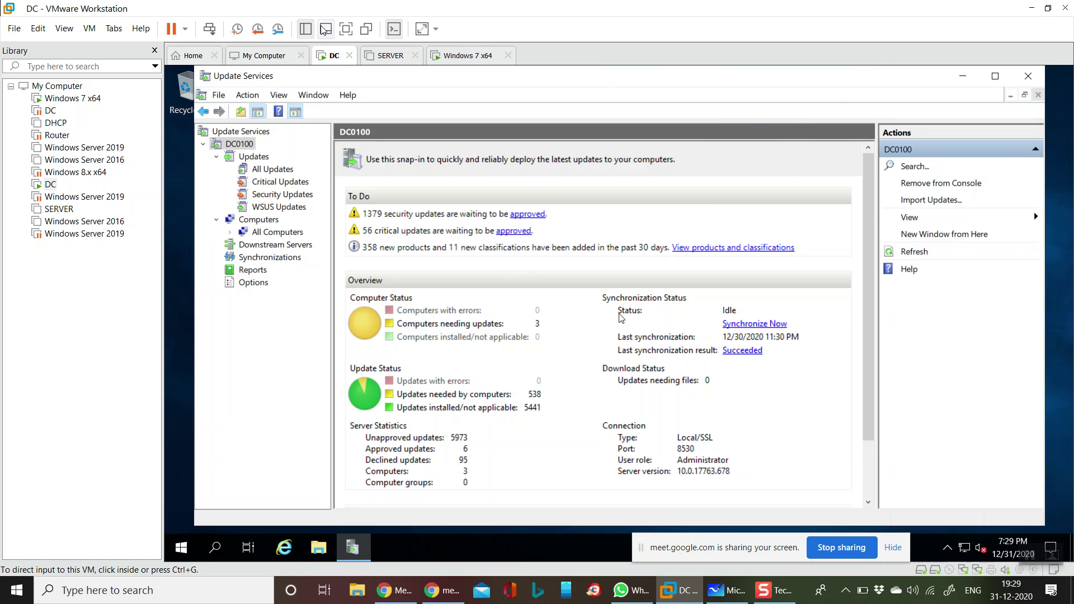
pyautogui.click(346, 30)
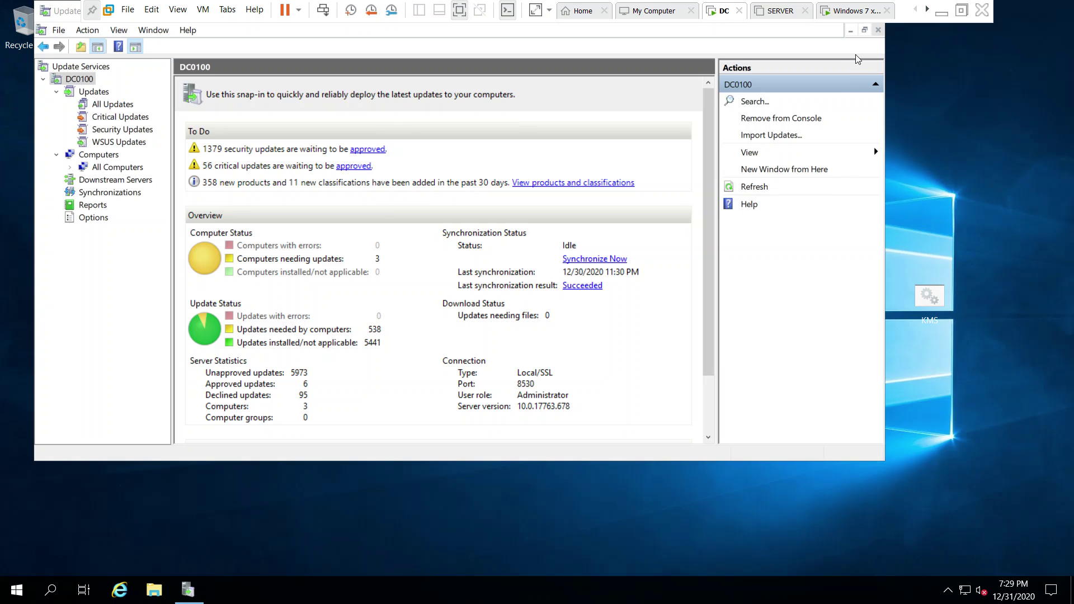
# Restore the Update Services window to normal size and close it.
pyautogui.click(851, 33)
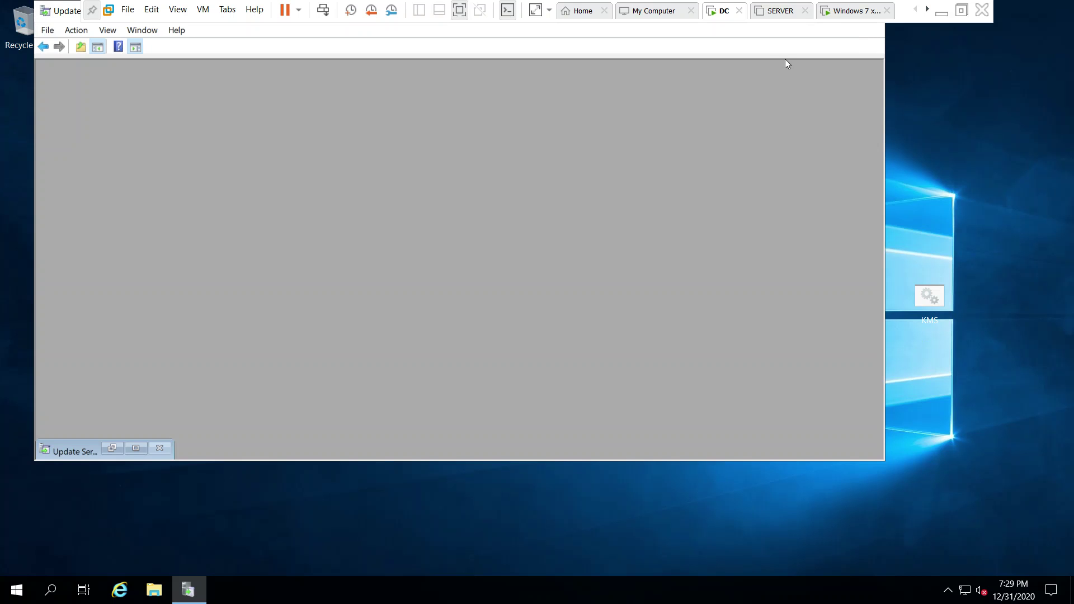
pyautogui.click(136, 448)
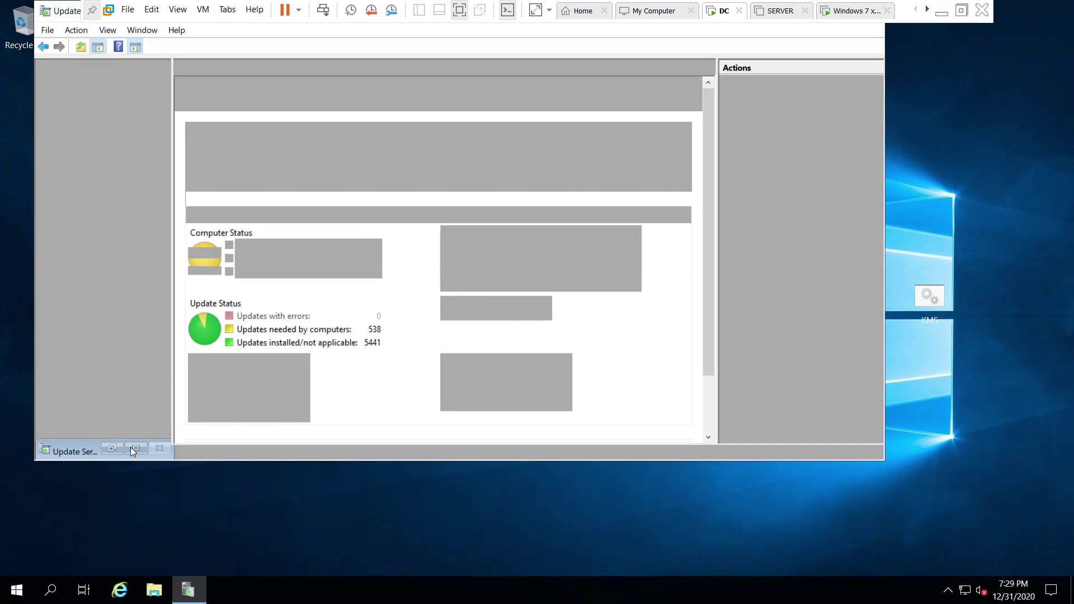
pyautogui.doubleClick(68, 13)
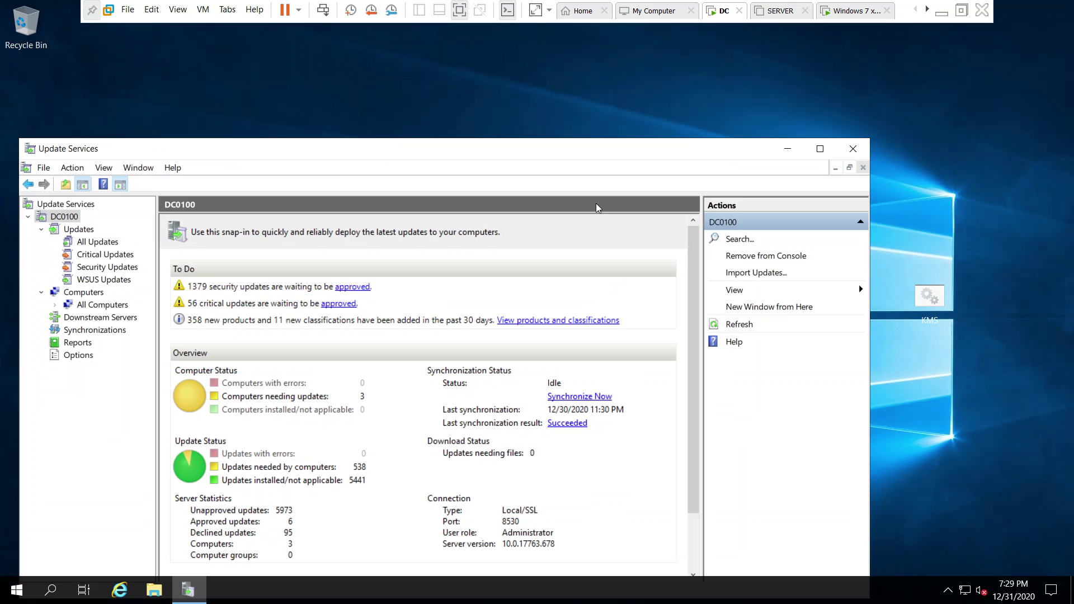
pyautogui.click(854, 149)
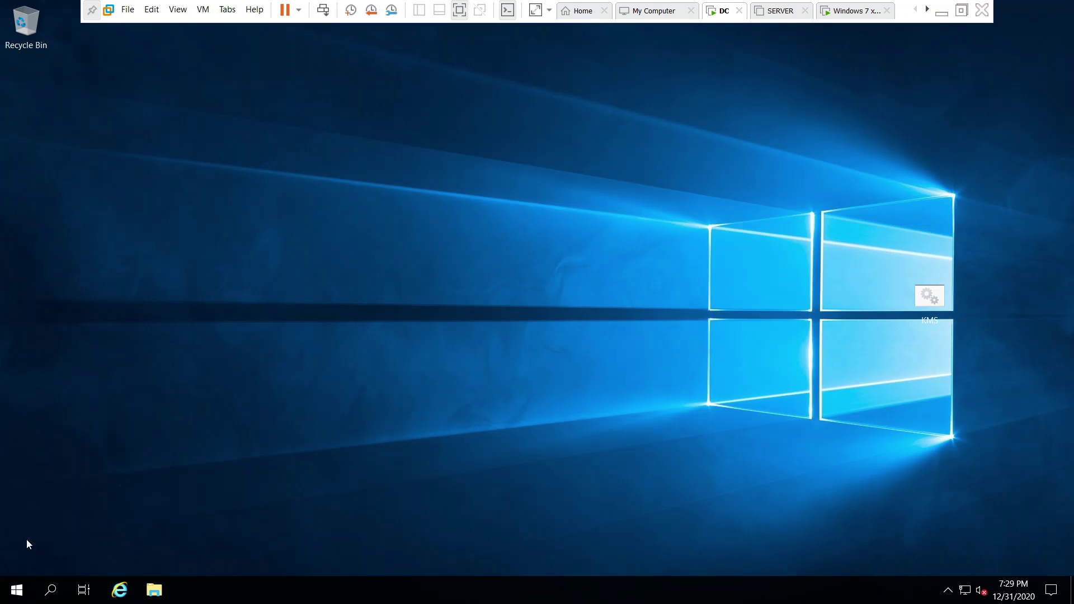
# Launch Server Manager from Start and dismiss the still-collecting-data message.
pyautogui.click(13, 591)
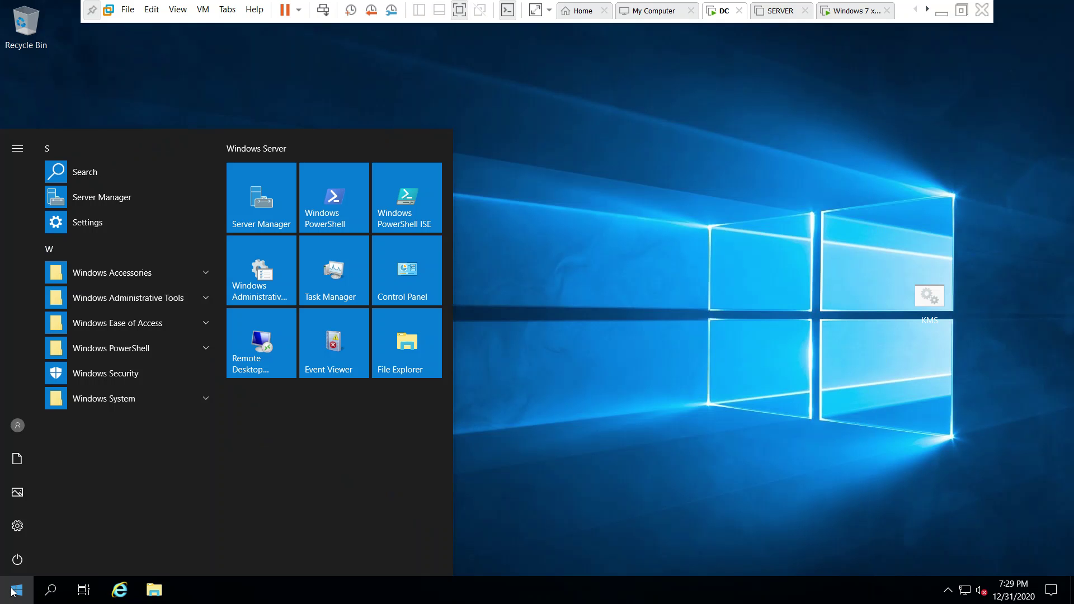
pyautogui.click(273, 207)
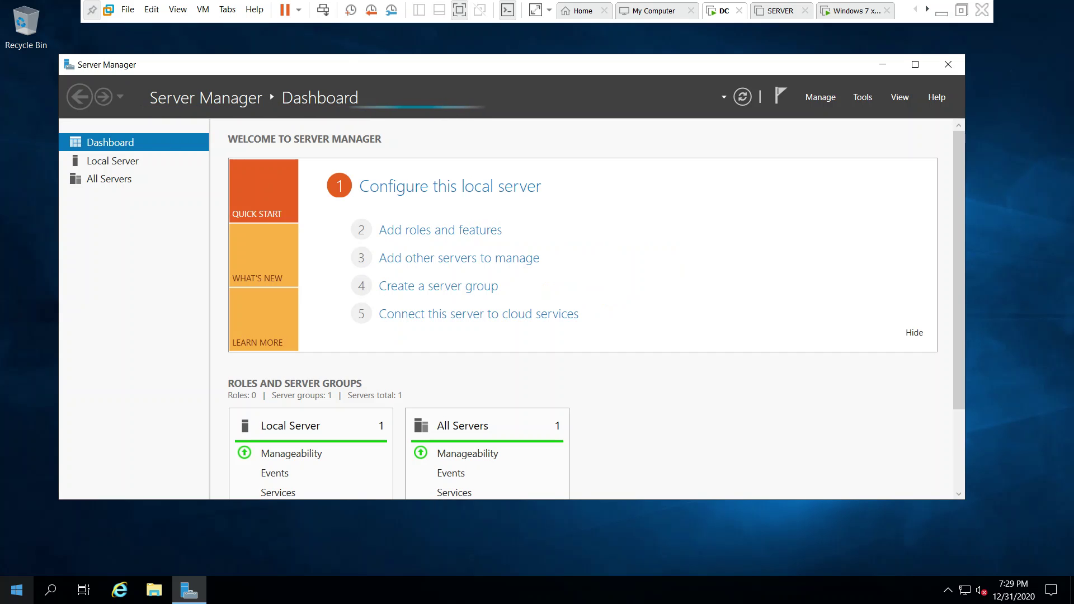
pyautogui.click(414, 233)
pyautogui.click(653, 347)
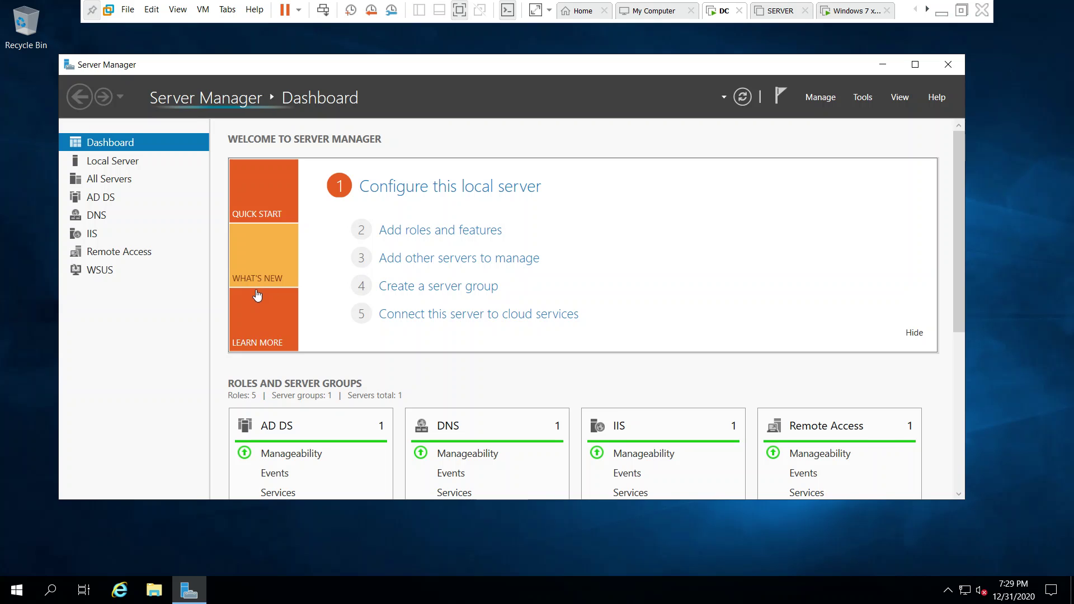
# Advance the Add Roles and Features wizard to Server Roles and inspect the WSUS role.
pyautogui.click(439, 232)
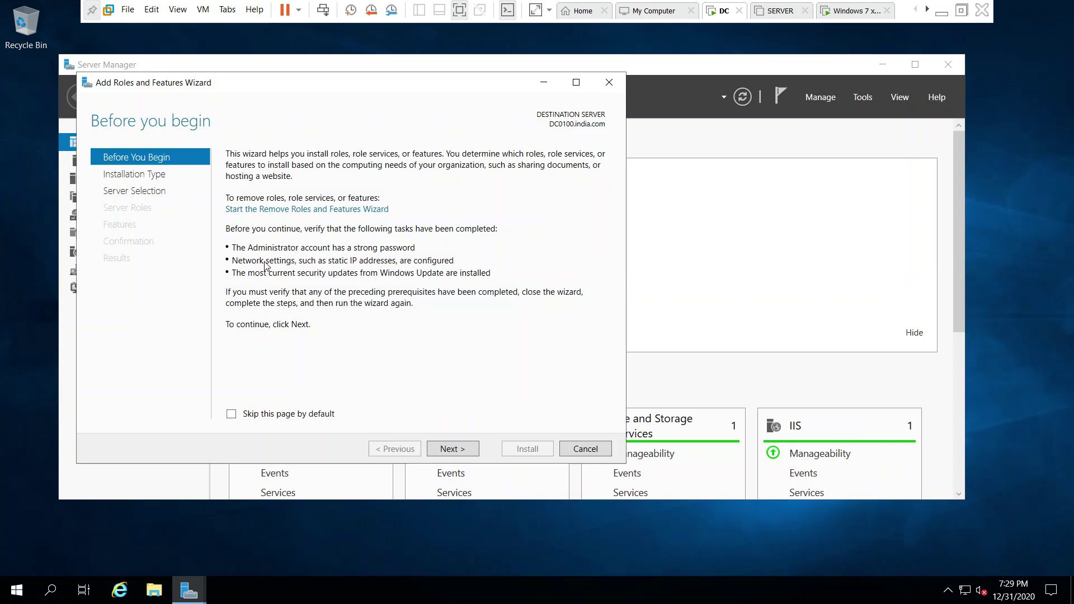
pyautogui.click(464, 450)
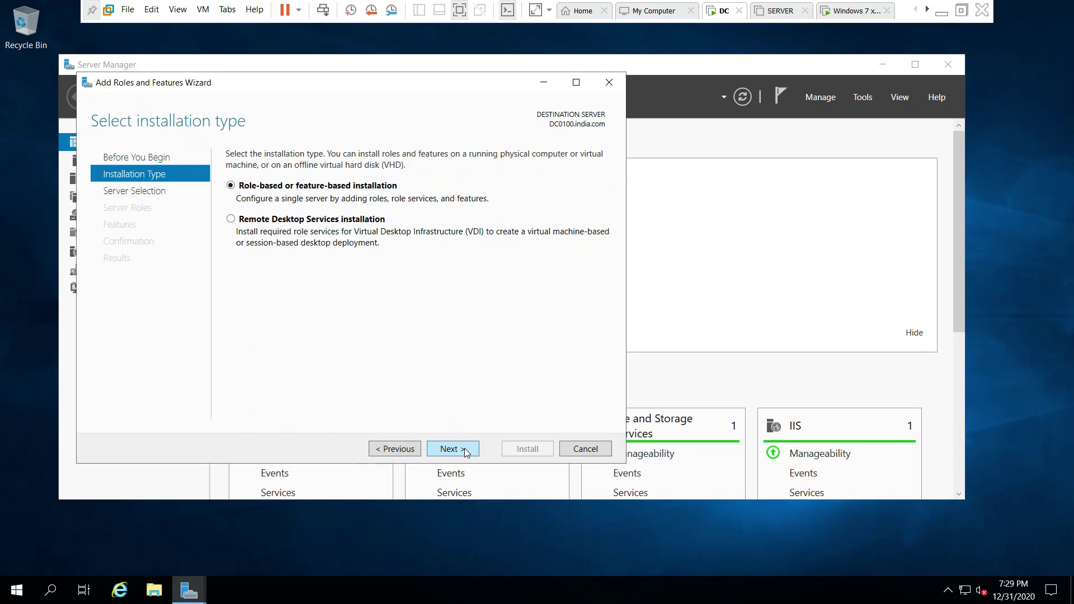
pyautogui.click(464, 451)
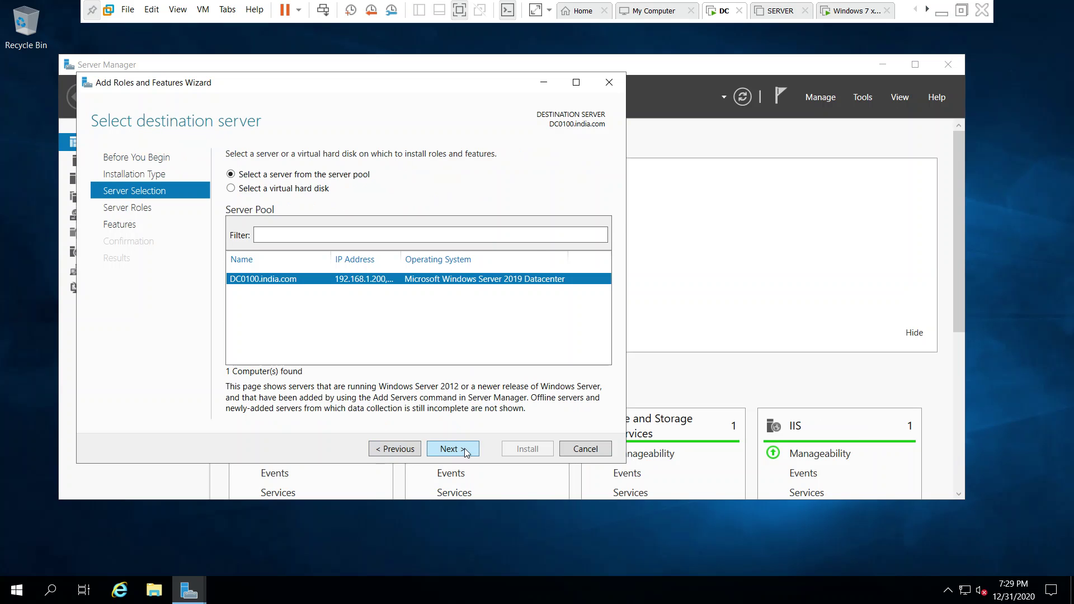
pyautogui.click(464, 450)
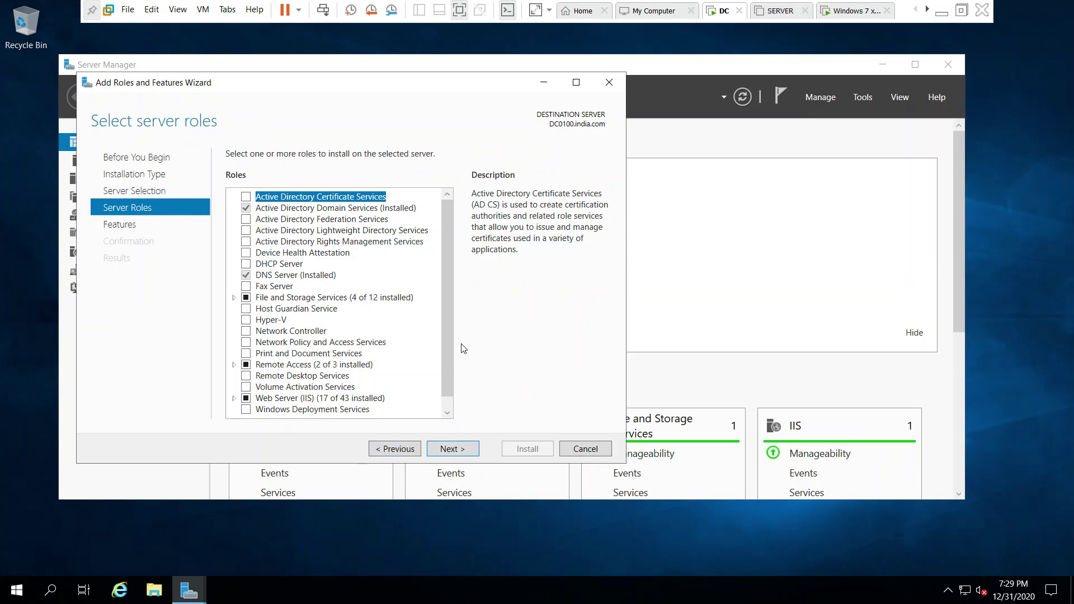
pyautogui.scroll(-1, 448, 336)
pyautogui.doubleClick(316, 411)
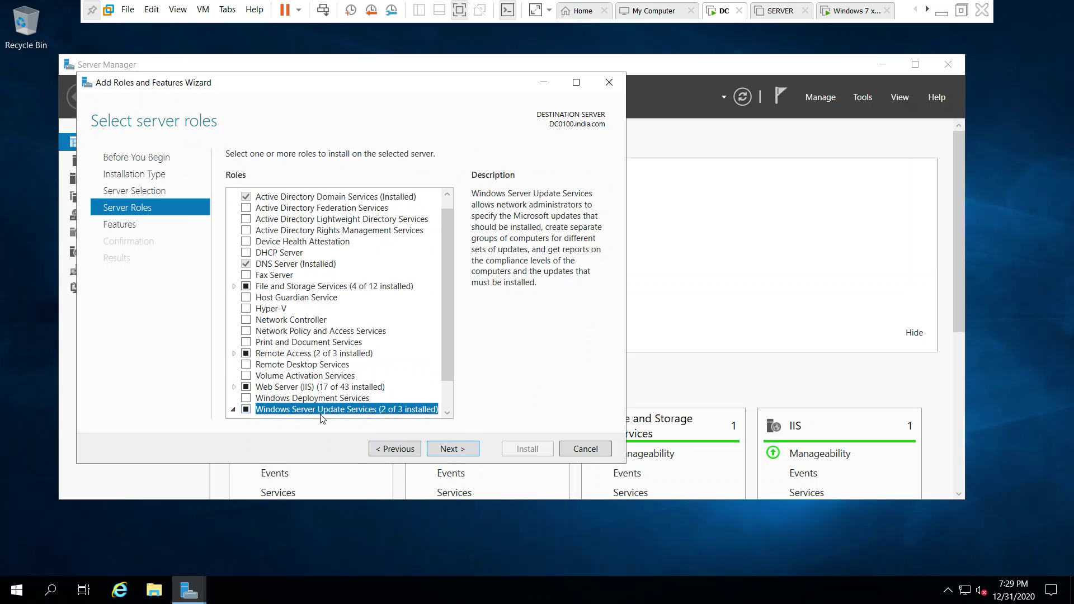
pyautogui.click(233, 410)
pyautogui.doubleClick(267, 411)
# Review the Features list, then cancel the wizard without installing anything.
pyautogui.click(459, 449)
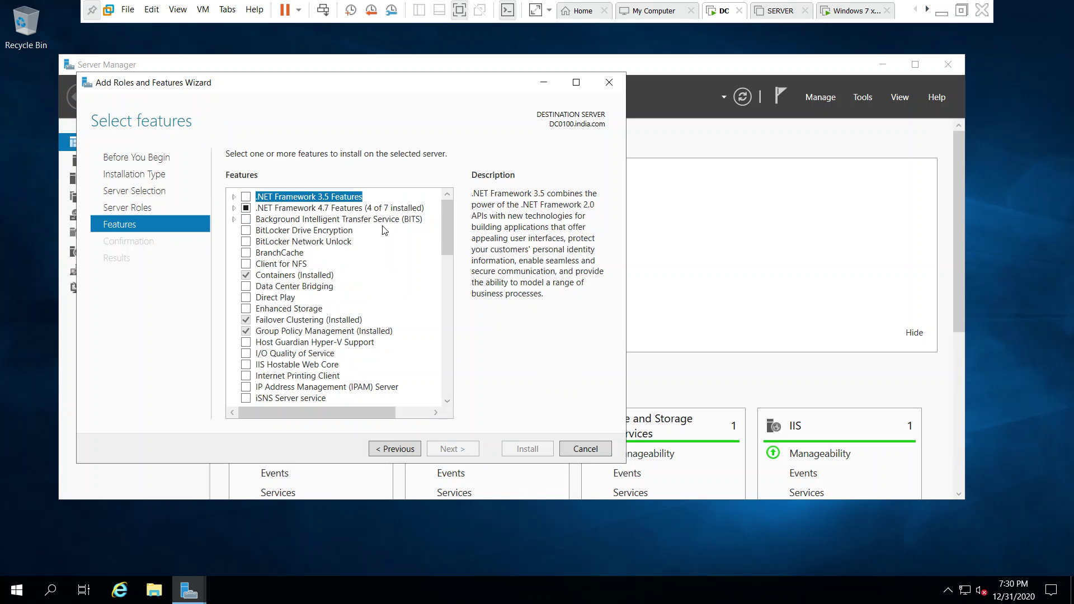
pyautogui.moveTo(451, 226); pyautogui.dragTo(443, 388)
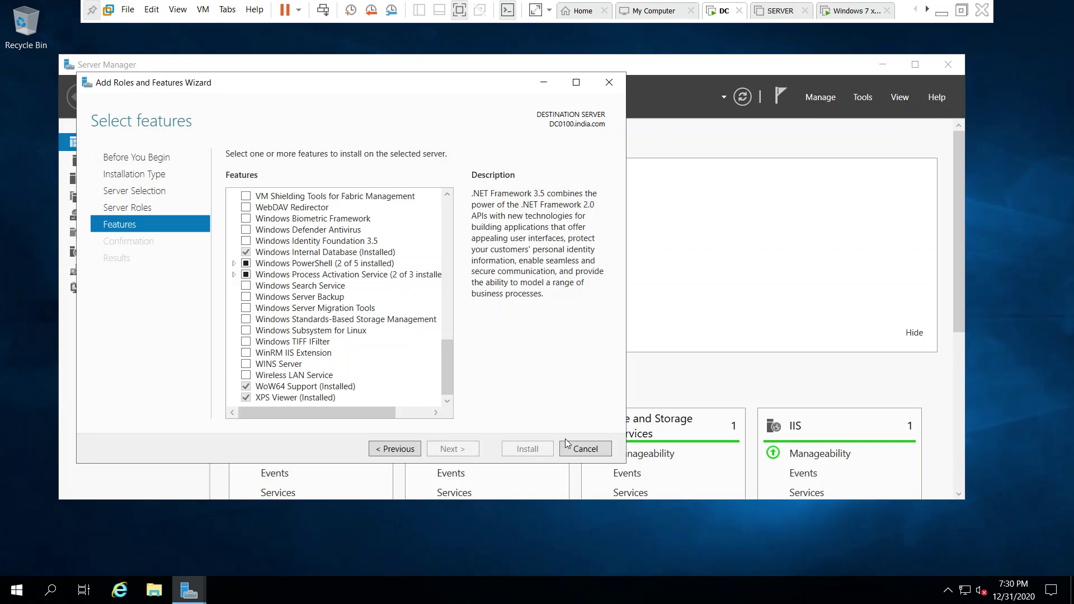
pyautogui.click(585, 450)
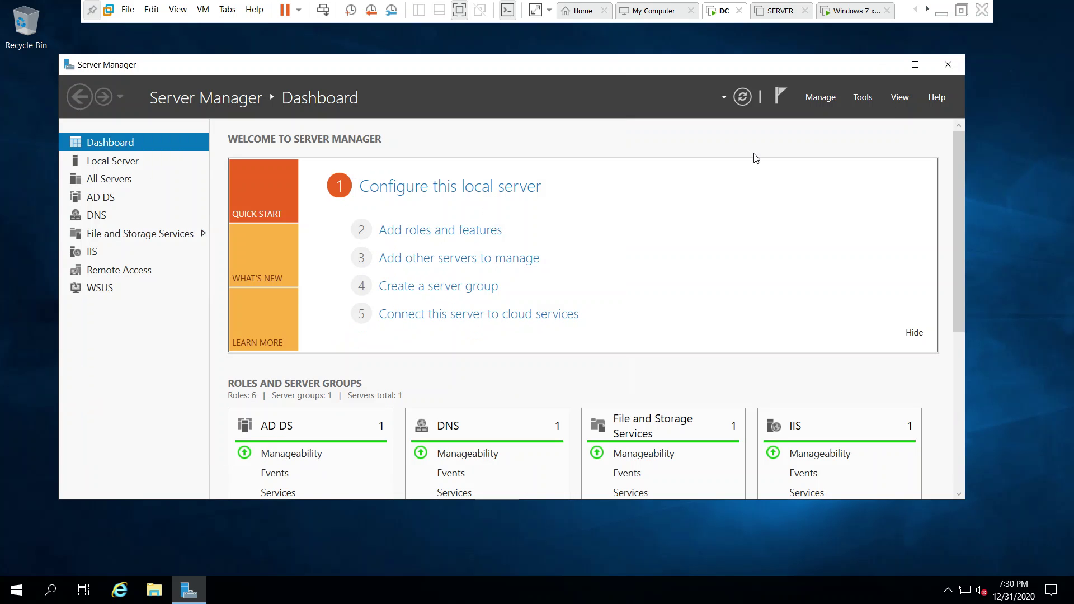
# Launch the WSUS console from Tools, maximize it, and expand DC0100 > Updates.
pyautogui.click(874, 99)
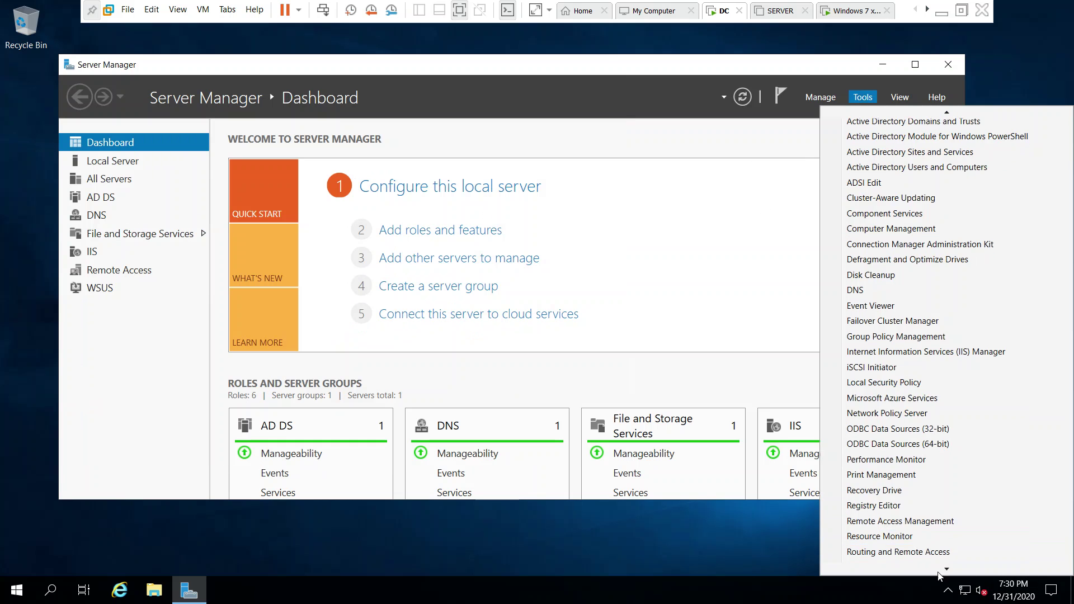
pyautogui.moveTo(945, 569)
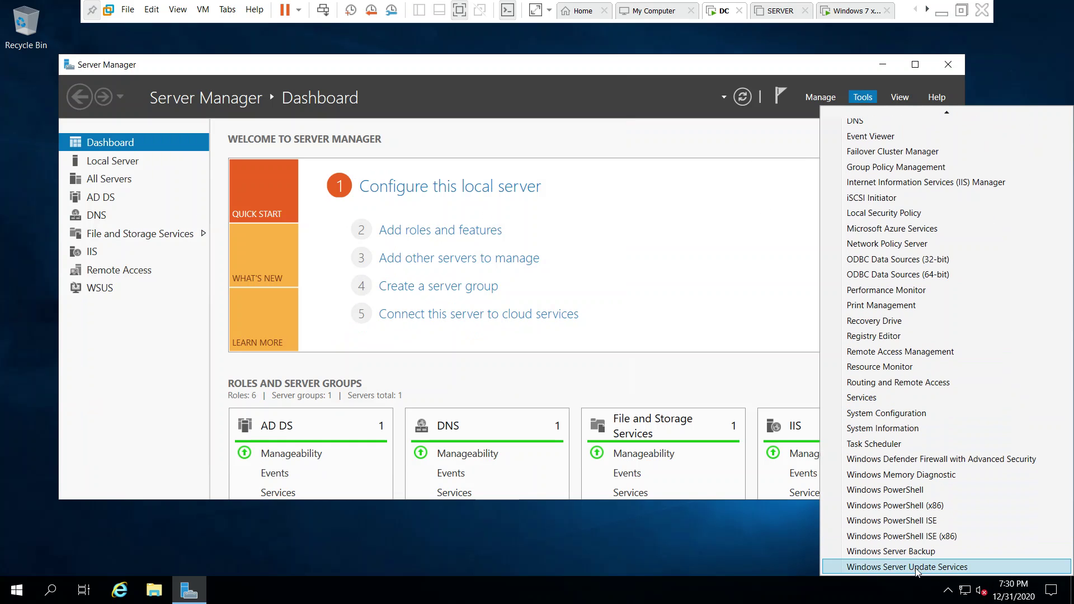
pyautogui.click(931, 567)
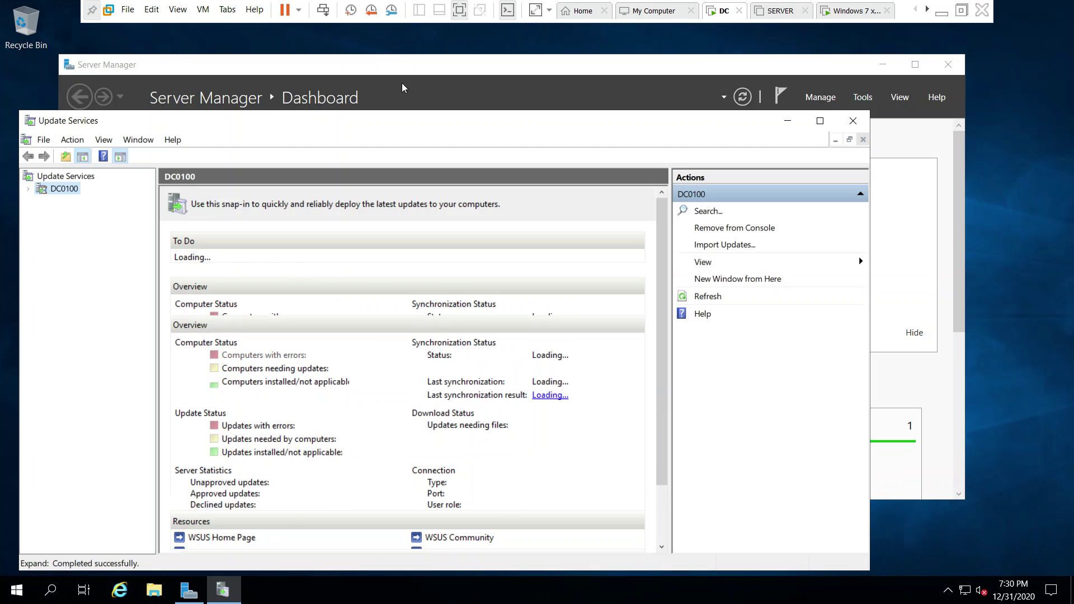
pyautogui.doubleClick(240, 120)
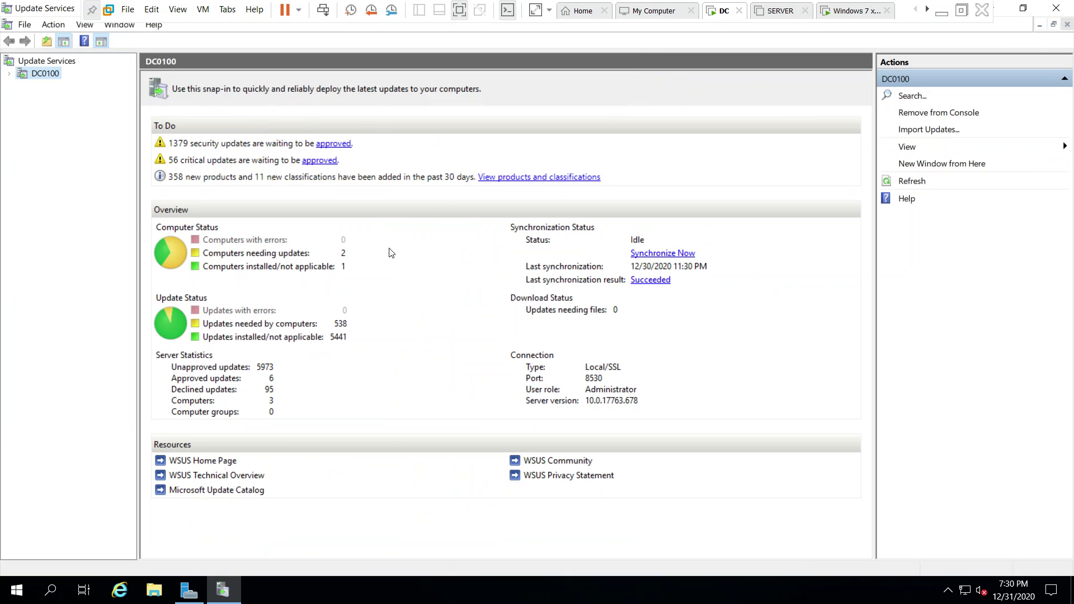
pyautogui.click(8, 73)
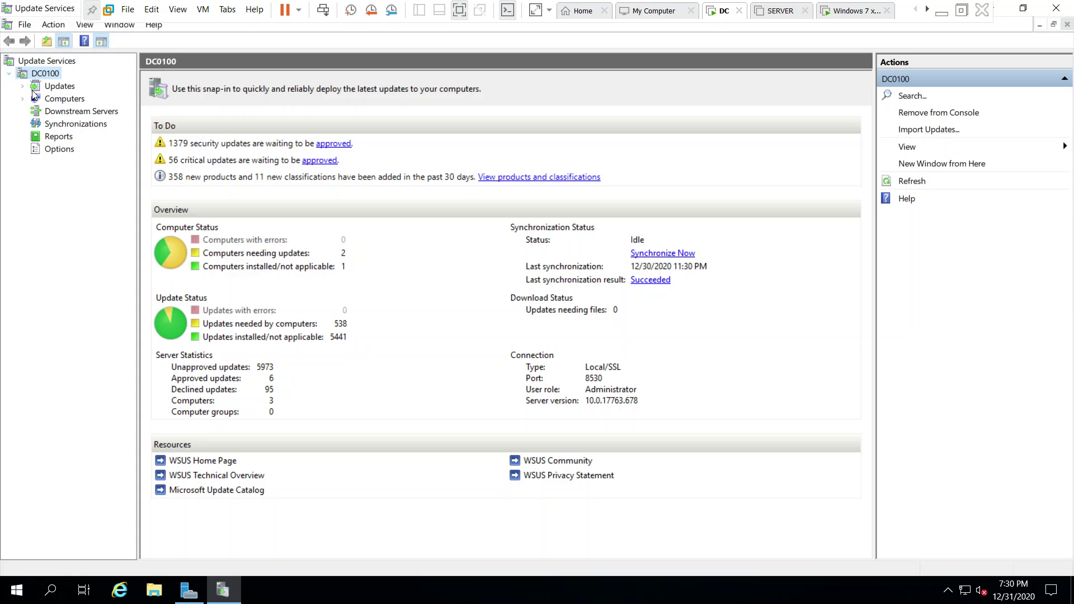
pyautogui.click(60, 86)
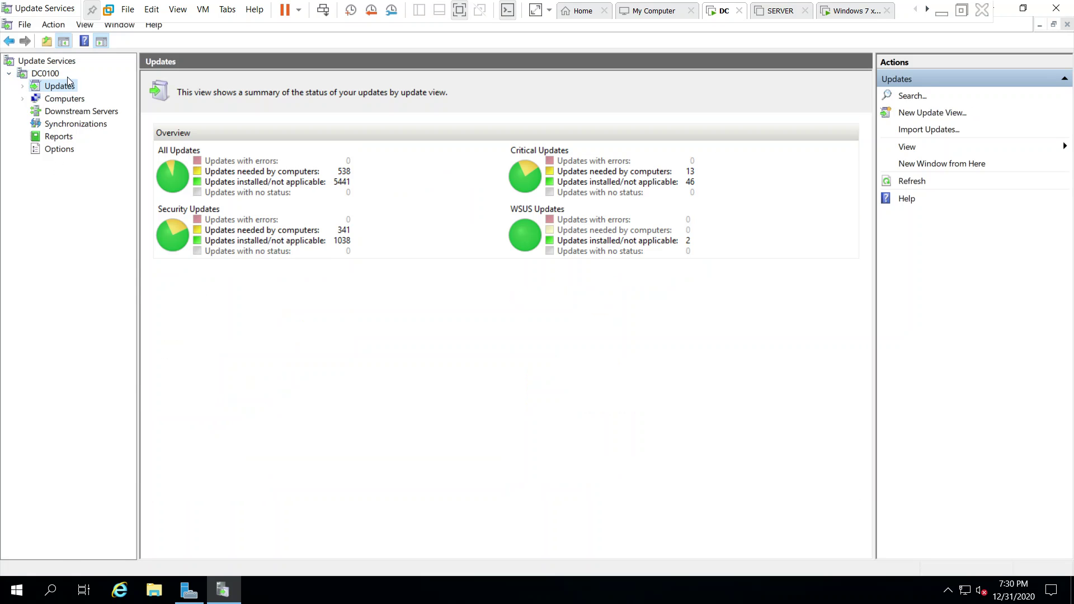
pyautogui.click(22, 86)
pyautogui.click(57, 98)
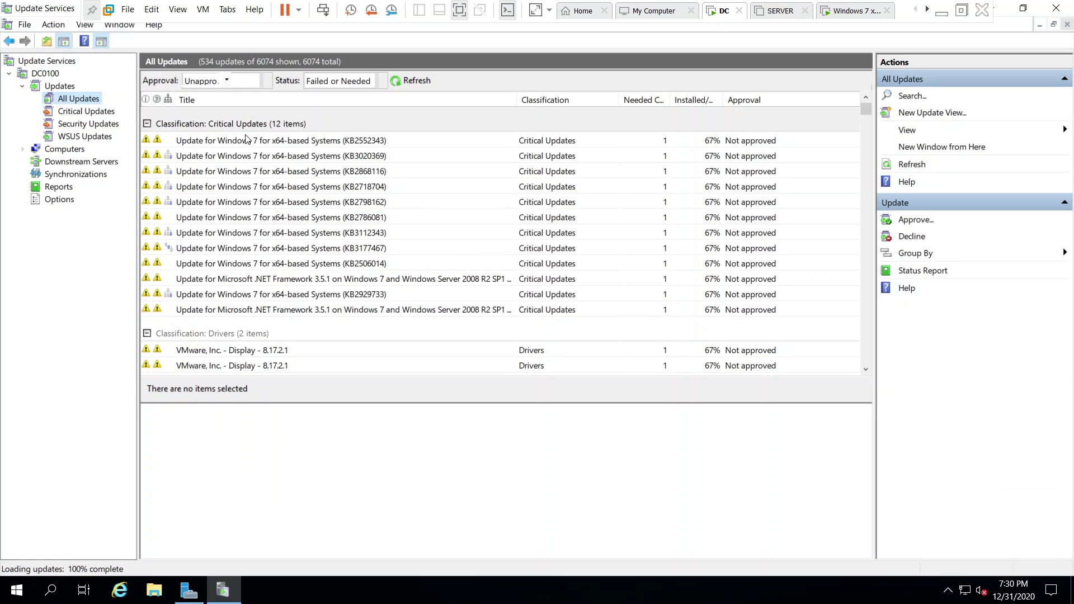
pyautogui.click(283, 141)
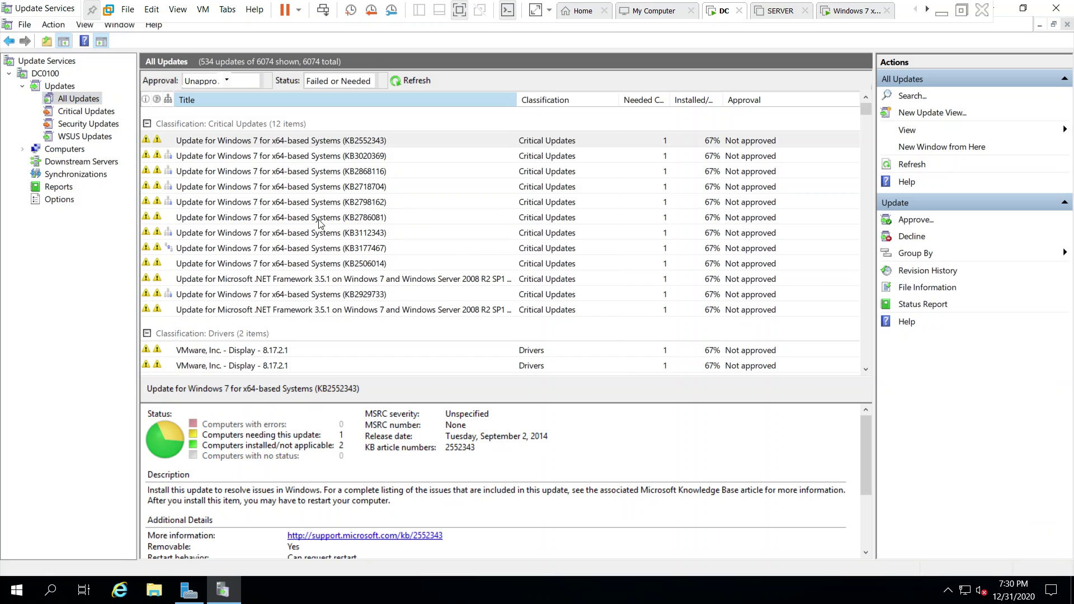
pyautogui.click(311, 160)
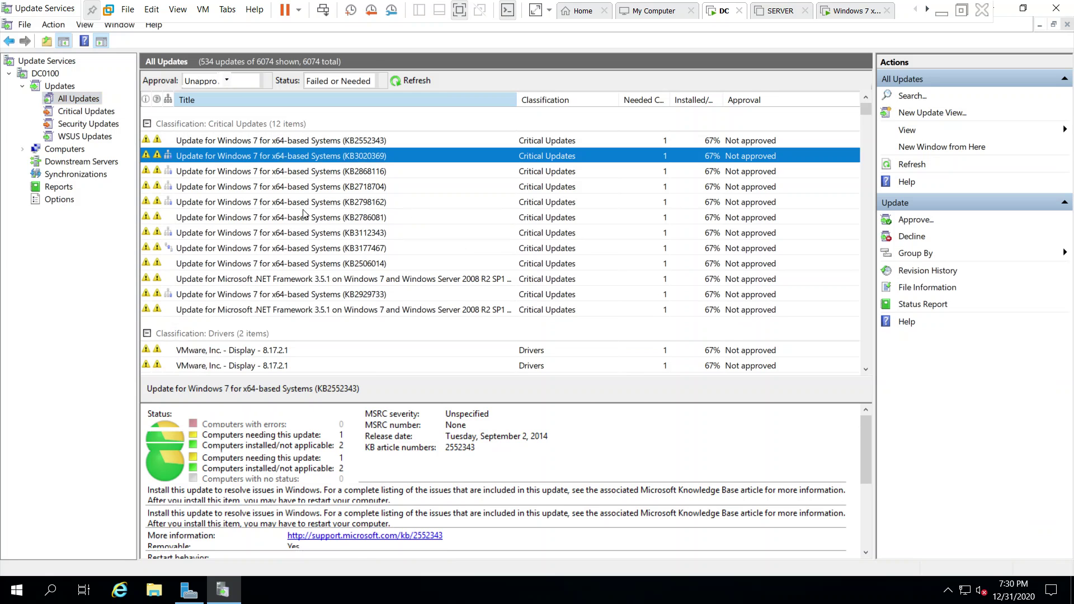
pyautogui.press('Down')
pyautogui.press('Down')
pyautogui.press('Down')
pyautogui.press('Down')
pyautogui.press('Down')
pyautogui.press('Down')
pyautogui.press('Down')
pyautogui.press('Down')
pyautogui.press('Down')
pyautogui.press('Down')
pyautogui.click(309, 234)
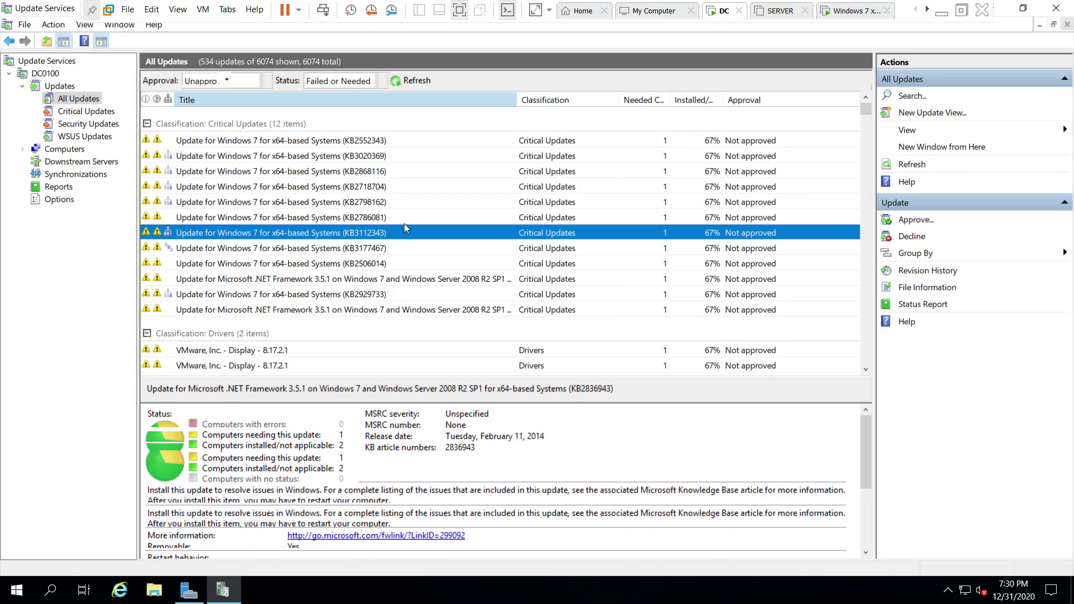
pyautogui.scroll(-3, 307, 249)
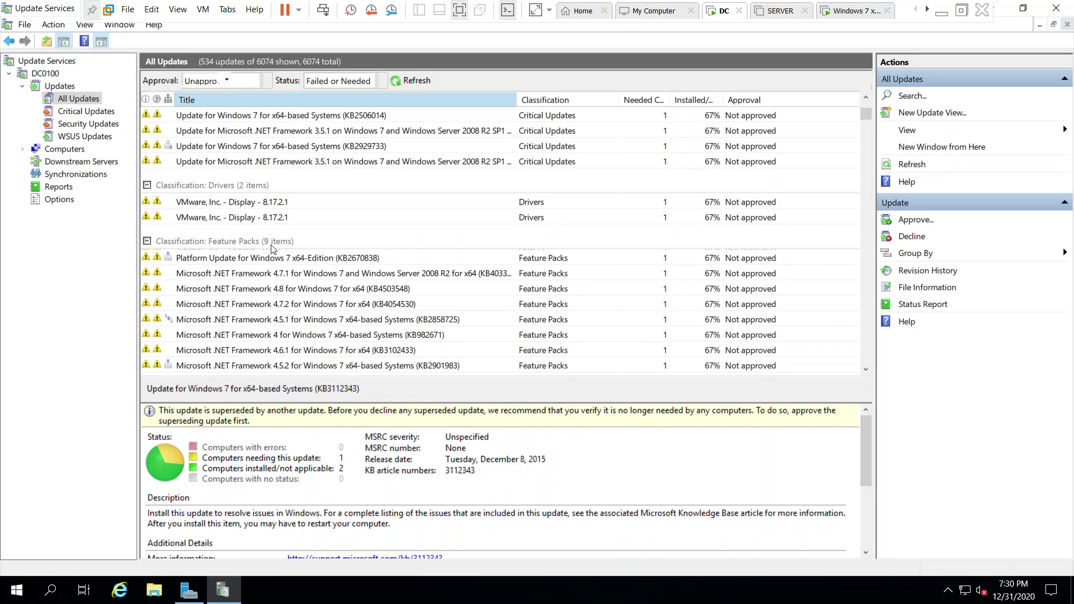
pyautogui.scroll(-1, 276, 291)
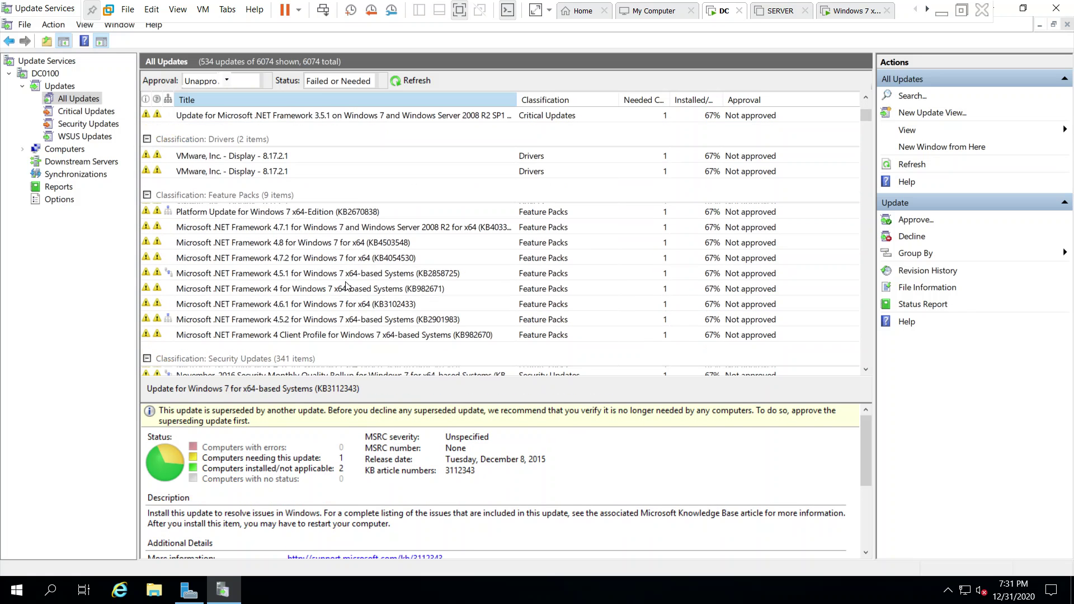
pyautogui.scroll(-2, 347, 286)
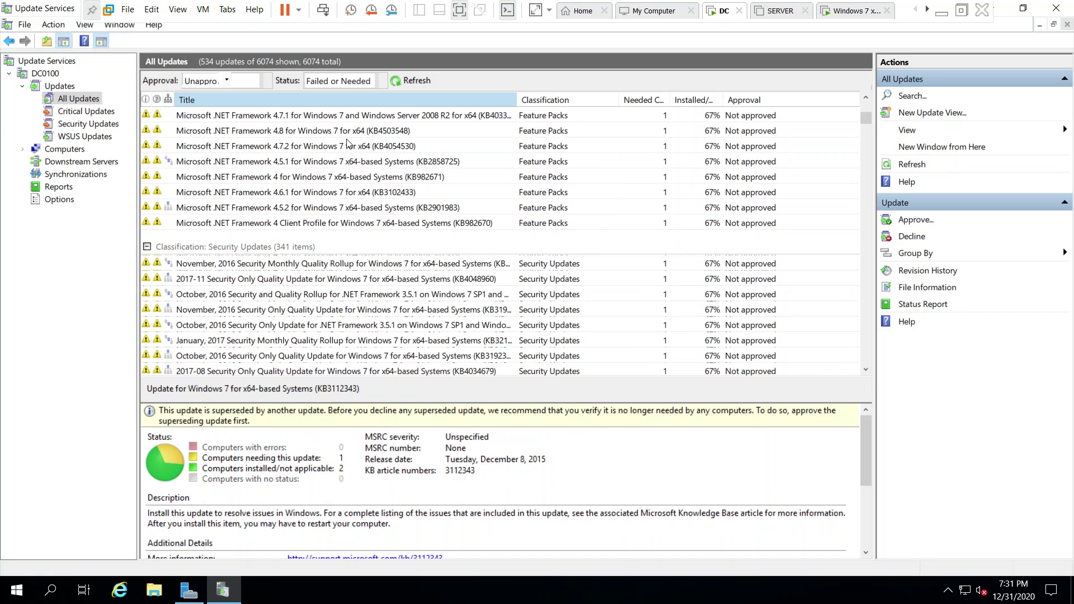
pyautogui.scroll(-2, 316, 313)
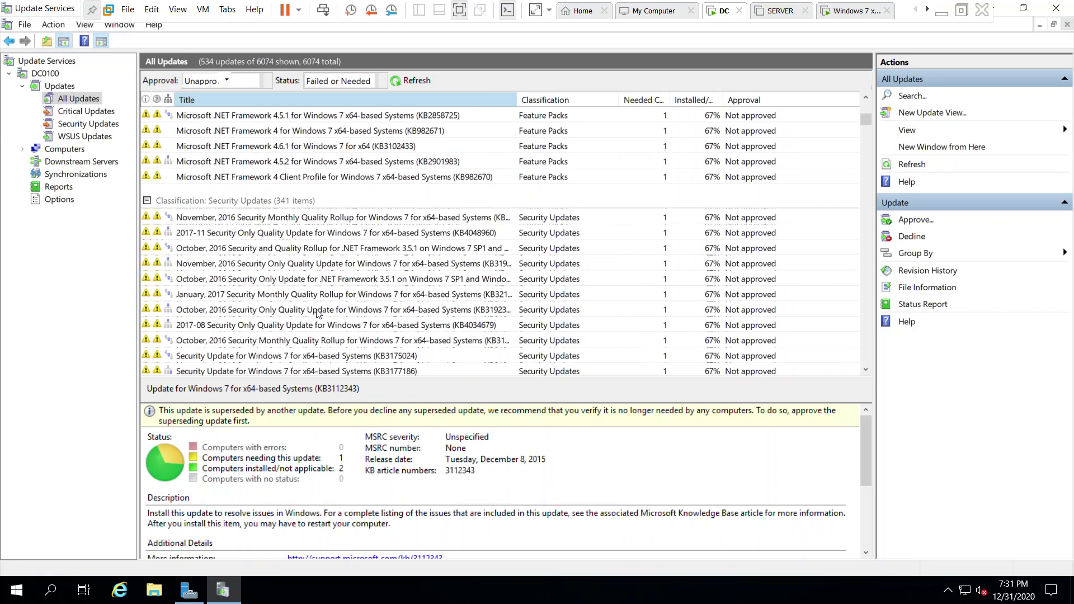
pyautogui.scroll(-2, 298, 251)
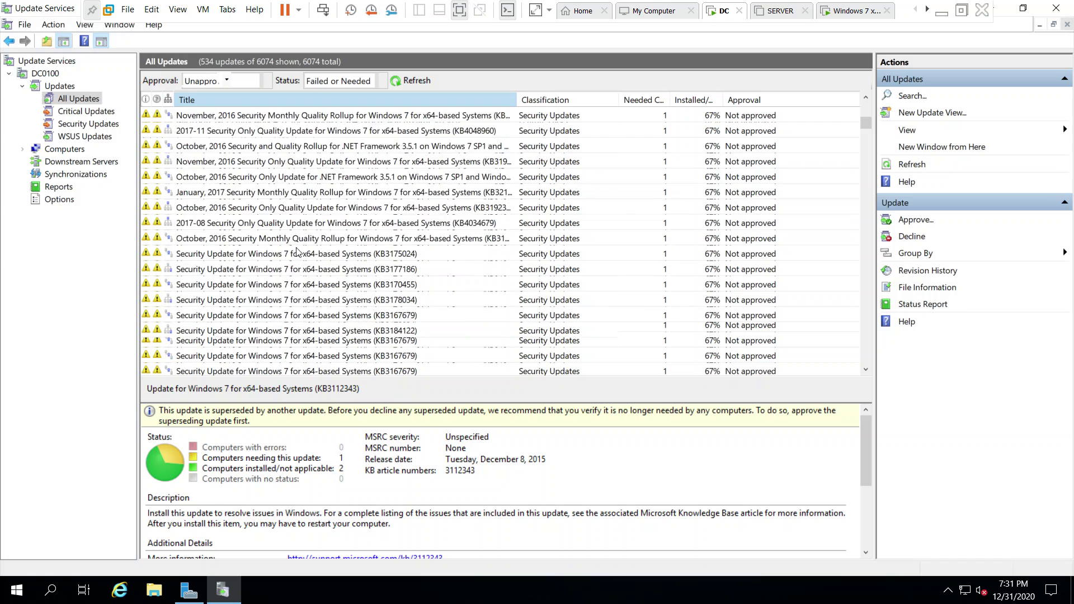
pyautogui.scroll(-10, 297, 252)
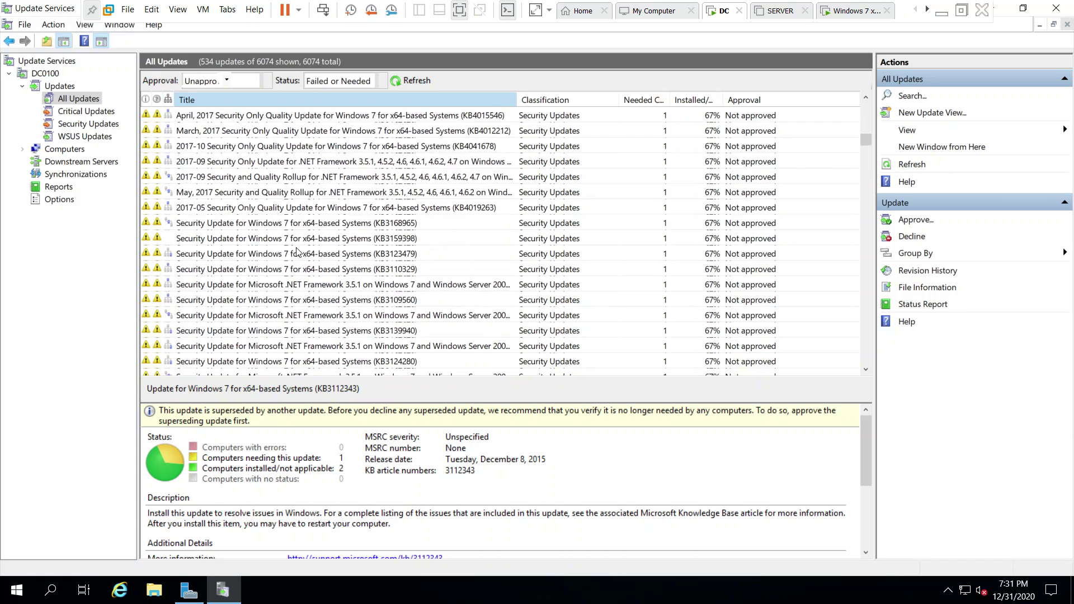
pyautogui.scroll(-10, 297, 252)
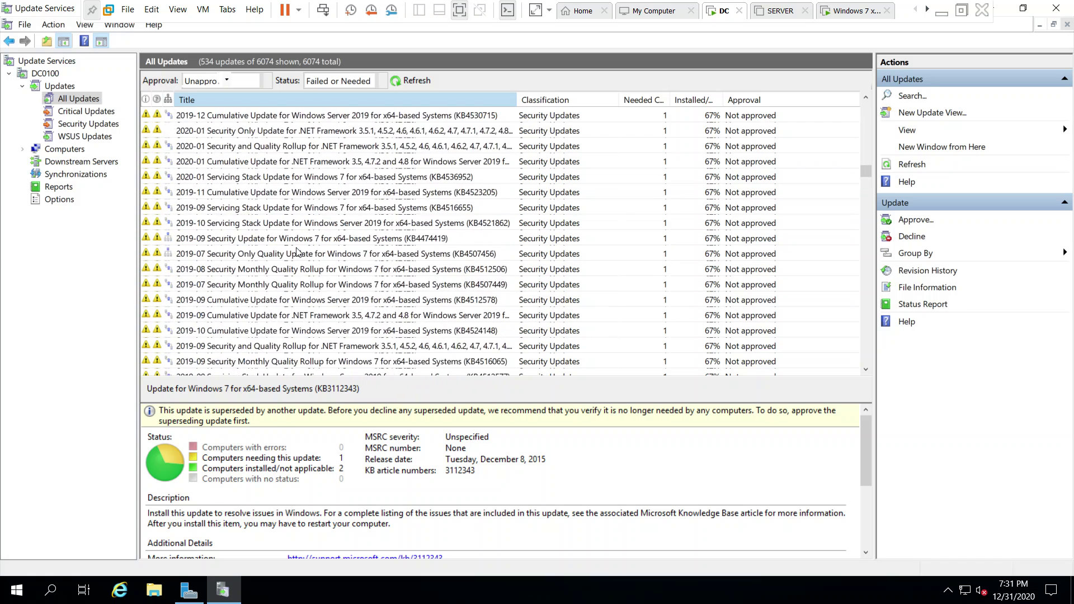
pyautogui.scroll(-5, 296, 252)
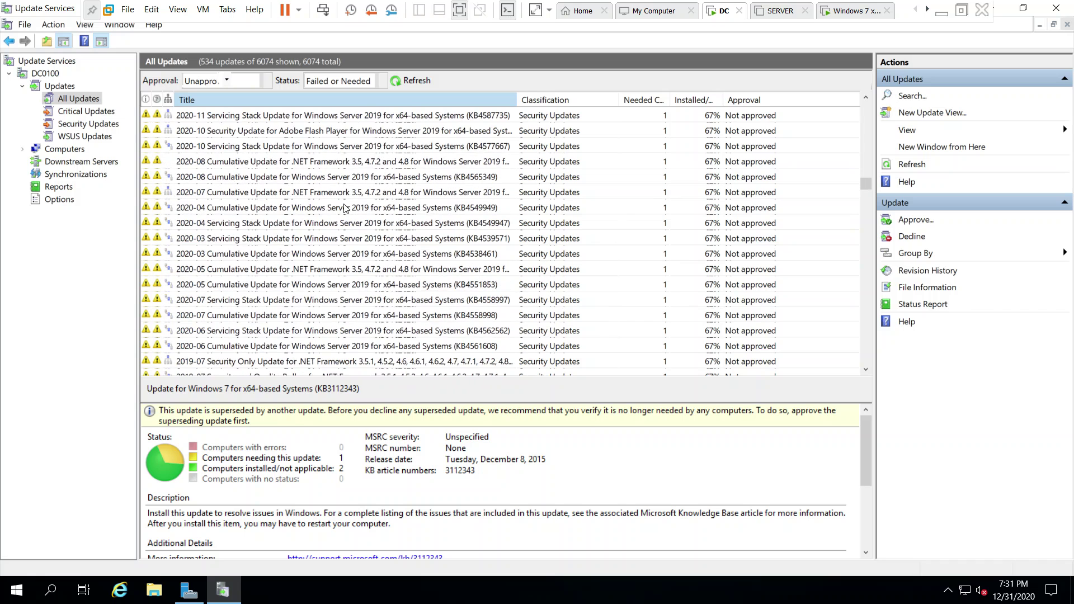
pyautogui.scroll(-10, 360, 265)
pyautogui.scroll(-10, 360, 265)
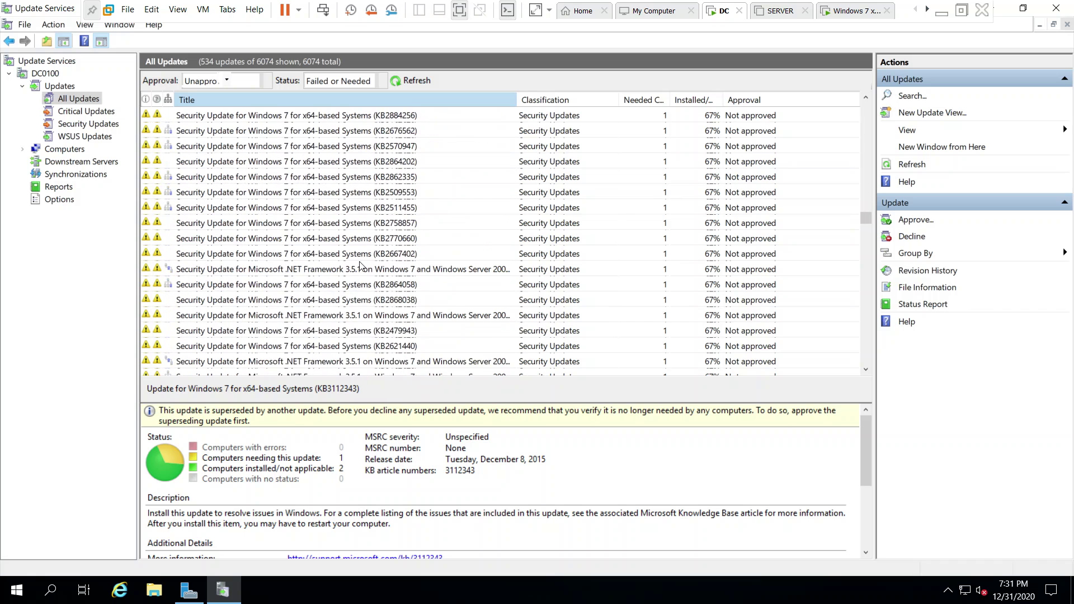
pyautogui.scroll(-10, 360, 265)
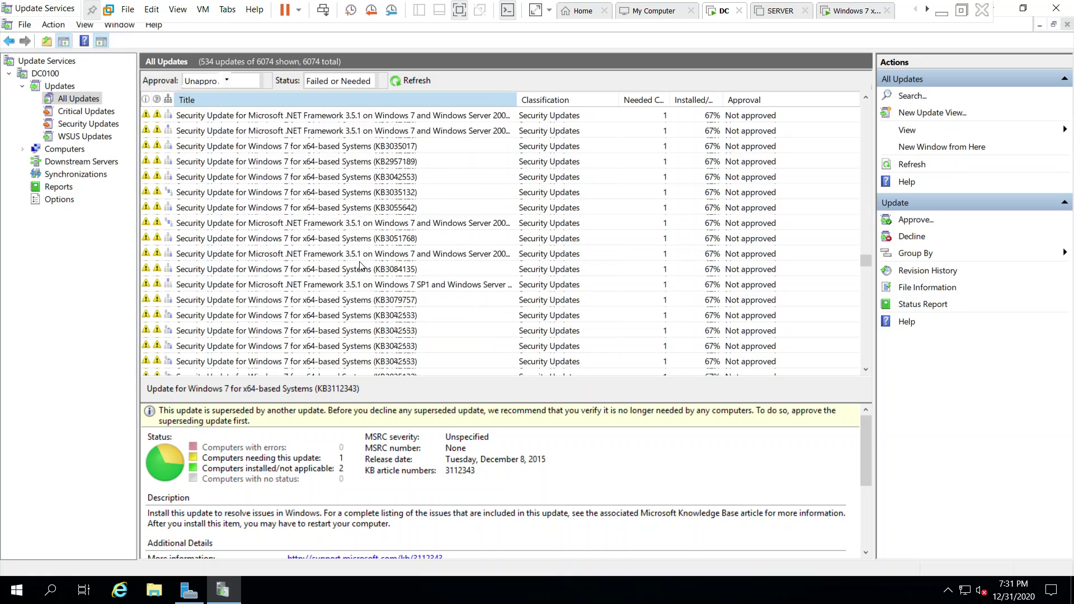
pyautogui.scroll(-10, 361, 270)
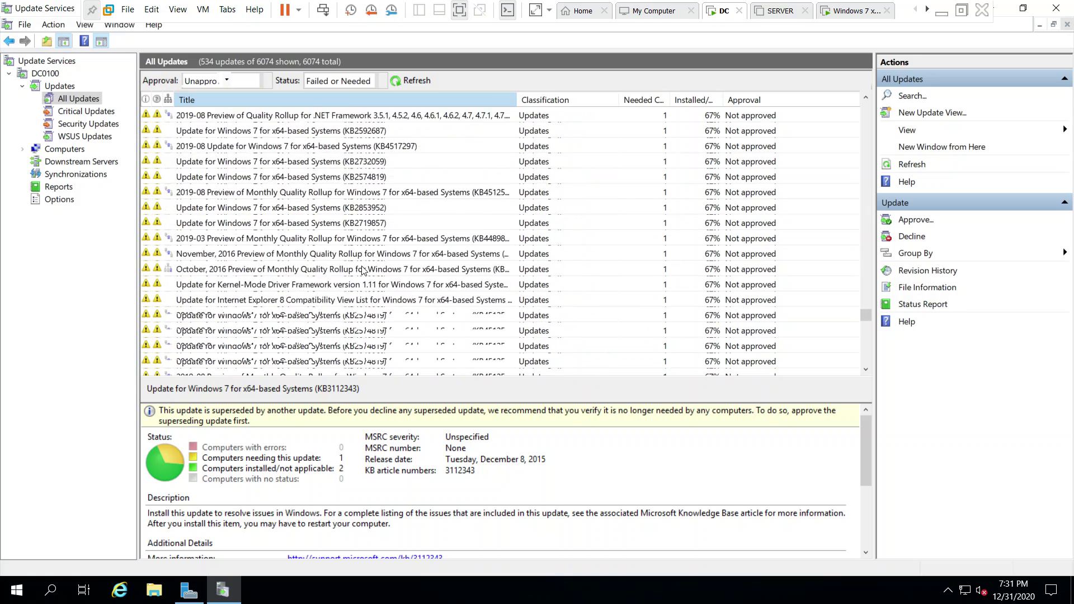
pyautogui.scroll(-3, 360, 270)
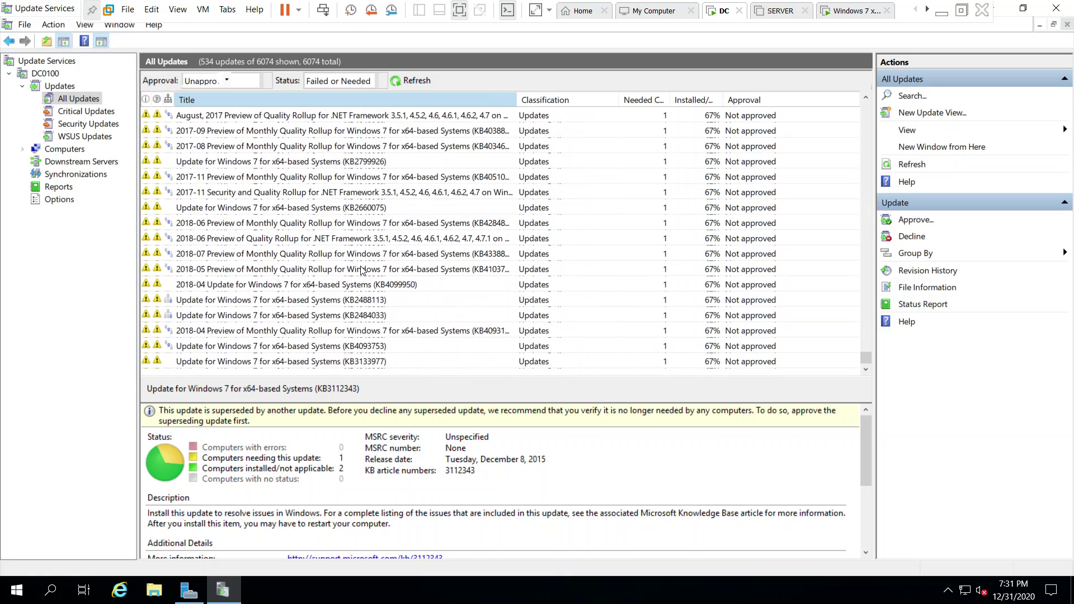
pyautogui.moveTo(866, 358); pyautogui.dragTo(870, 184)
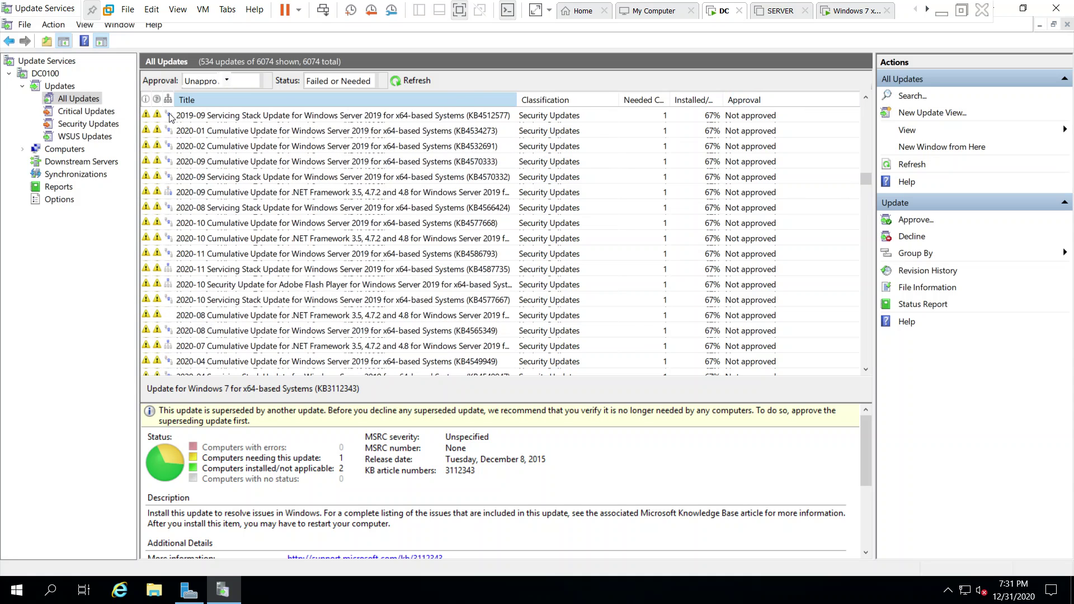
# Review the available update-list columns in the header menu without changing any.
pyautogui.rightClick(800, 99)
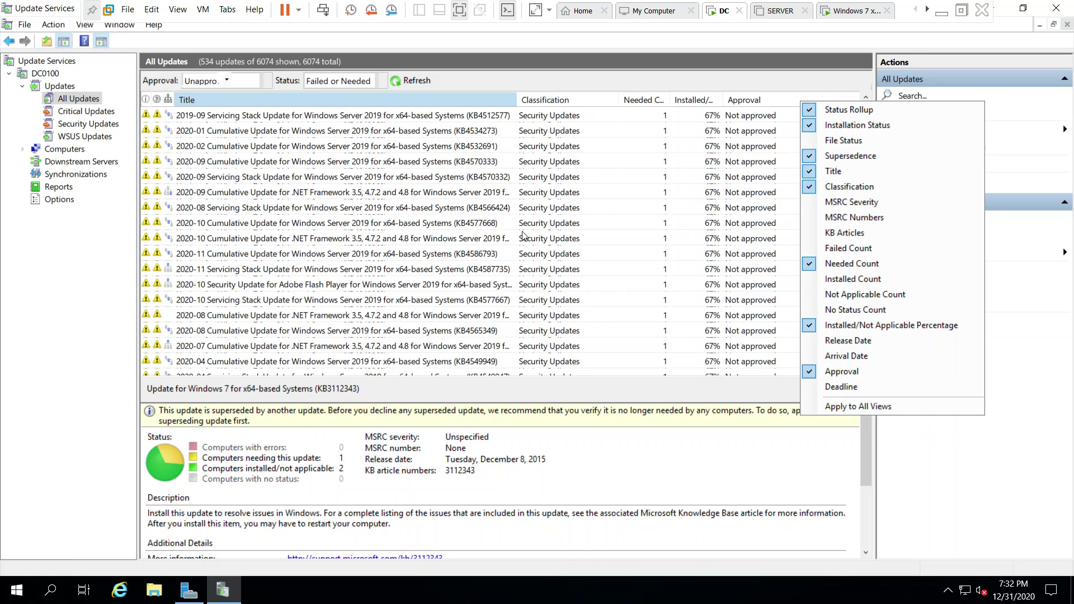
pyautogui.click(572, 207)
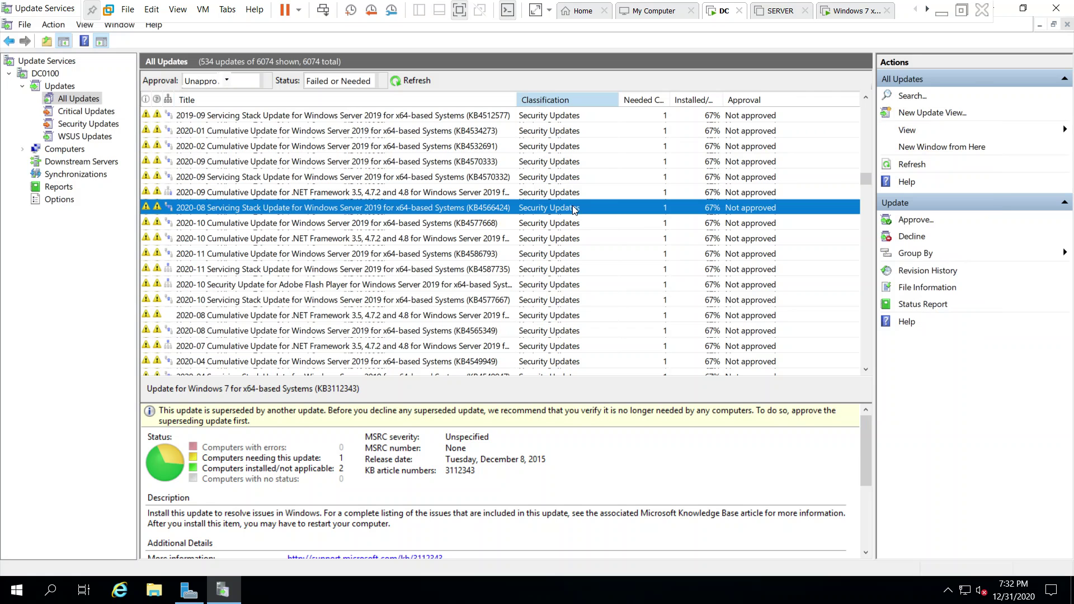
pyautogui.rightClick(797, 100)
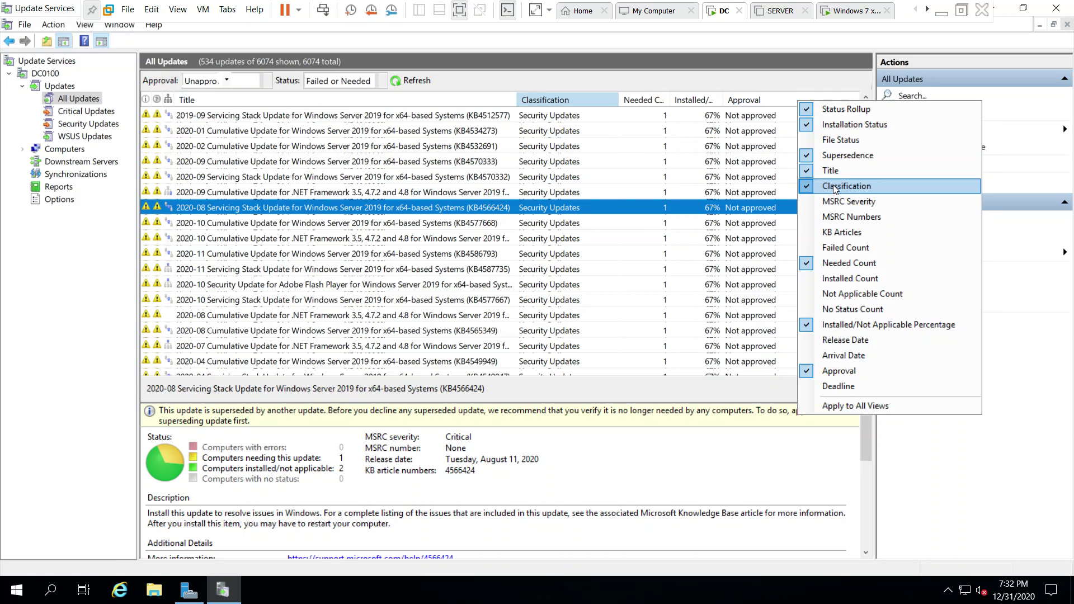
pyautogui.click(285, 269)
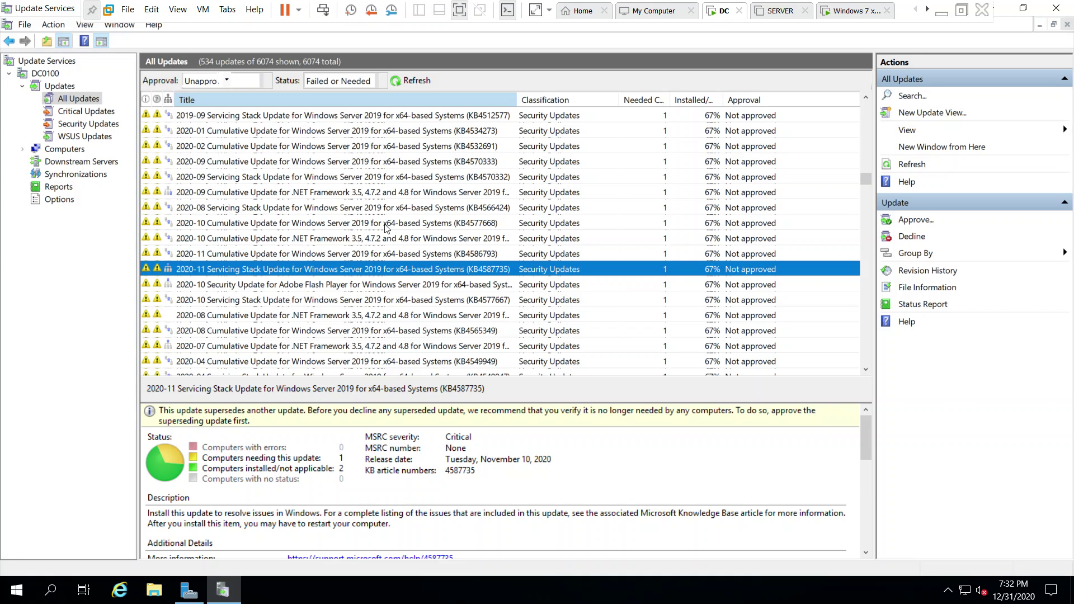
pyautogui.scroll(-9, 374, 314)
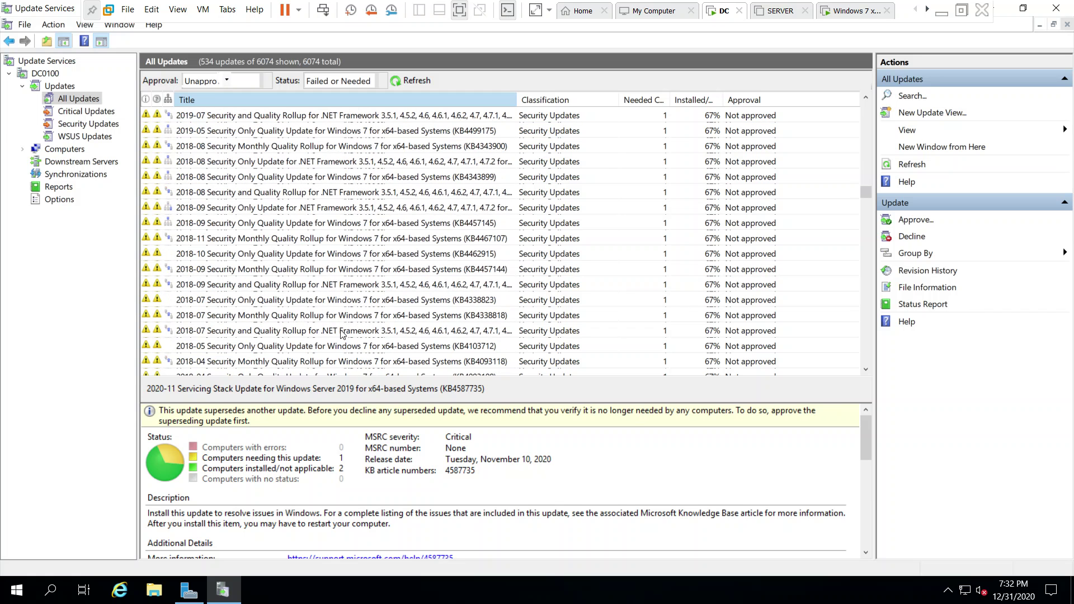
pyautogui.rightClick(800, 100)
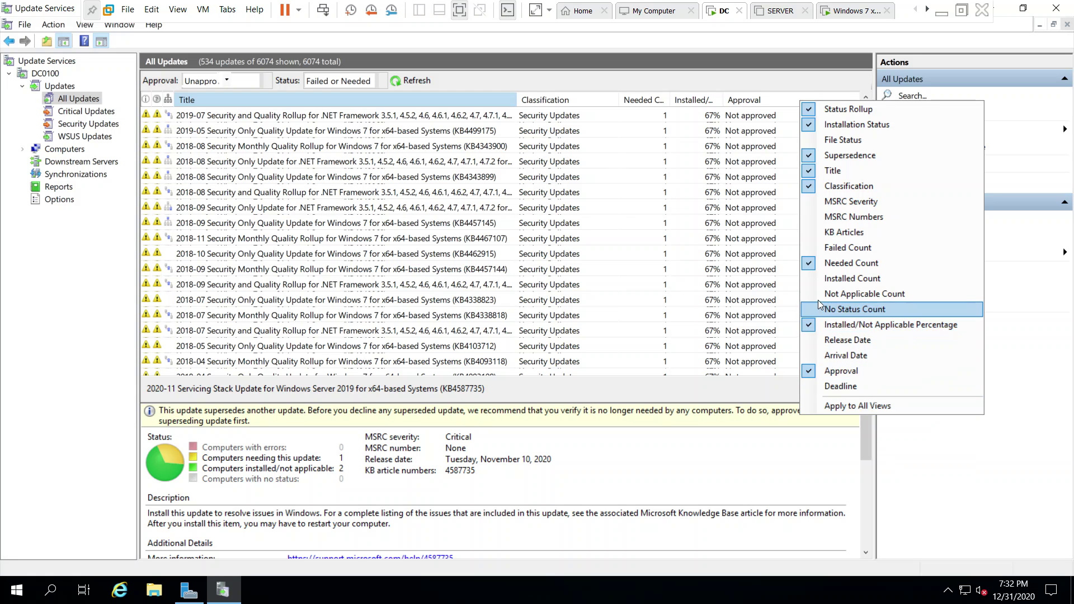
pyautogui.click(625, 148)
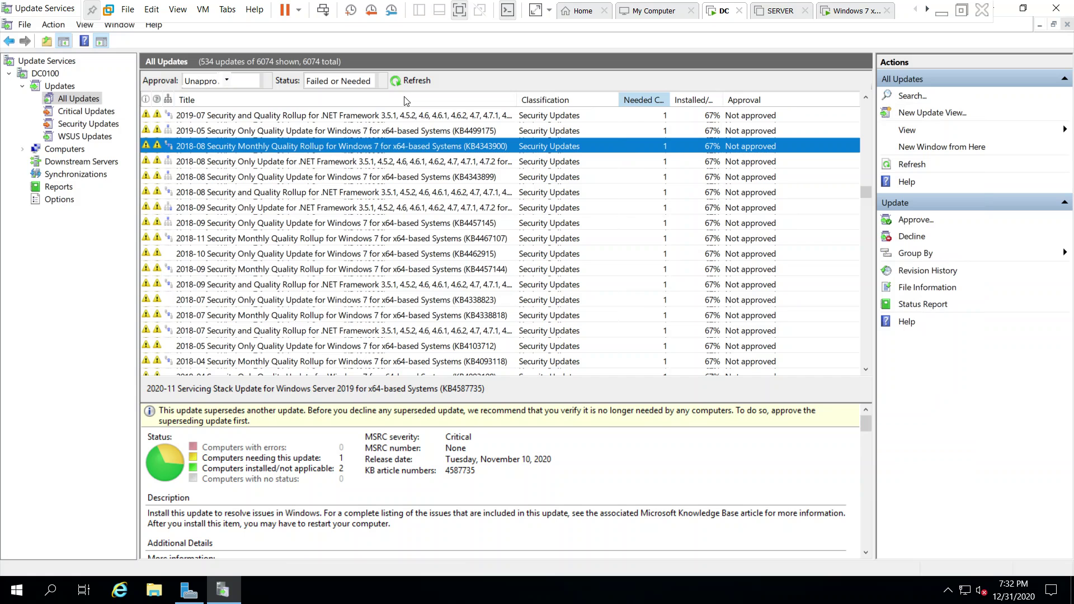
# Narrow the Title and Classification columns of the All Updates list.
pyautogui.moveTo(517, 99); pyautogui.dragTo(476, 100)
pyautogui.moveTo(590, 99)
pyautogui.mouseDown()
pyautogui.moveTo(656, 97)
pyautogui.moveTo(576, 100)
pyautogui.mouseUp()
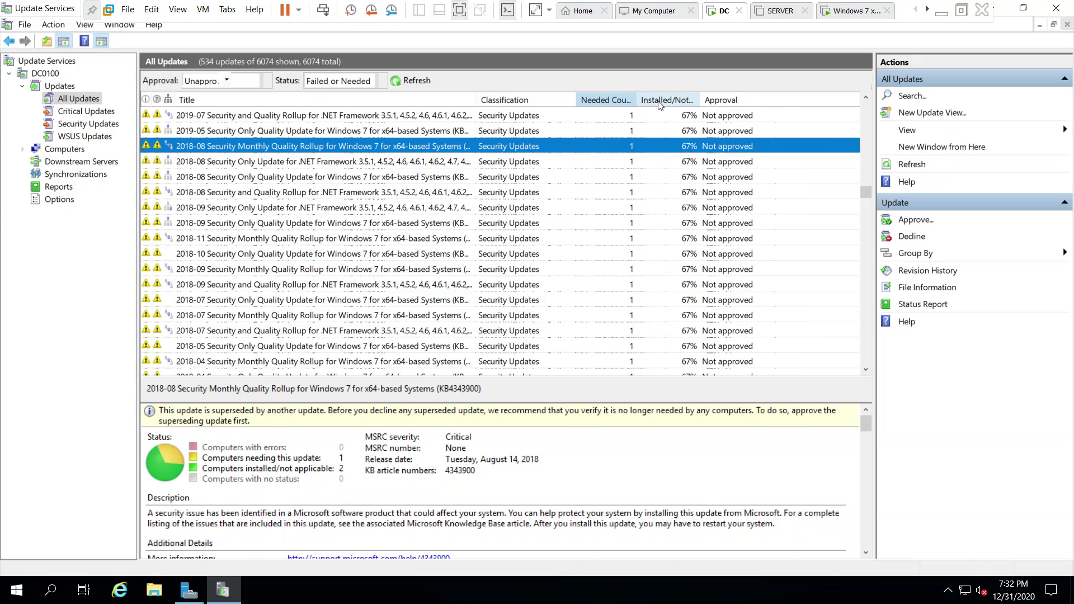
pyautogui.moveTo(574, 95); pyautogui.dragTo(655, 101)
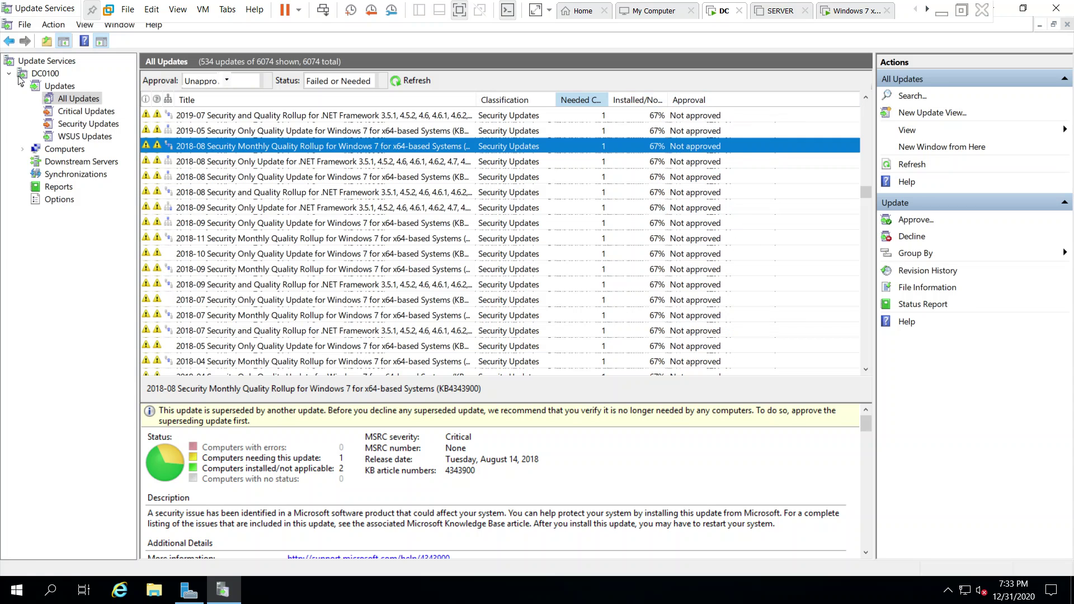
# Browse the Critical Updates, Security Updates and WSUS Updates views.
pyautogui.click(82, 112)
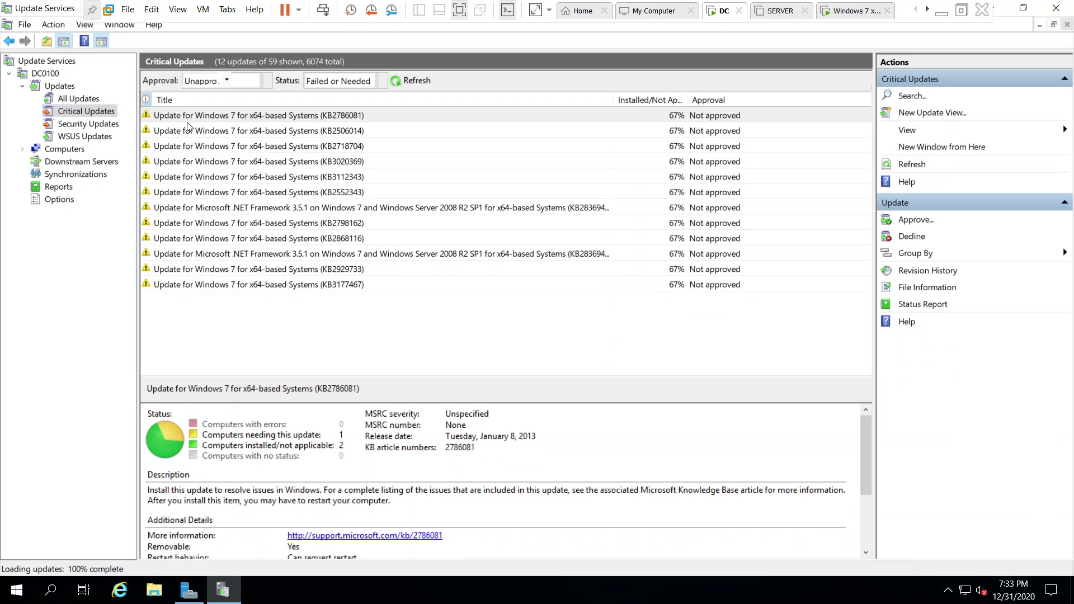
pyautogui.click(106, 124)
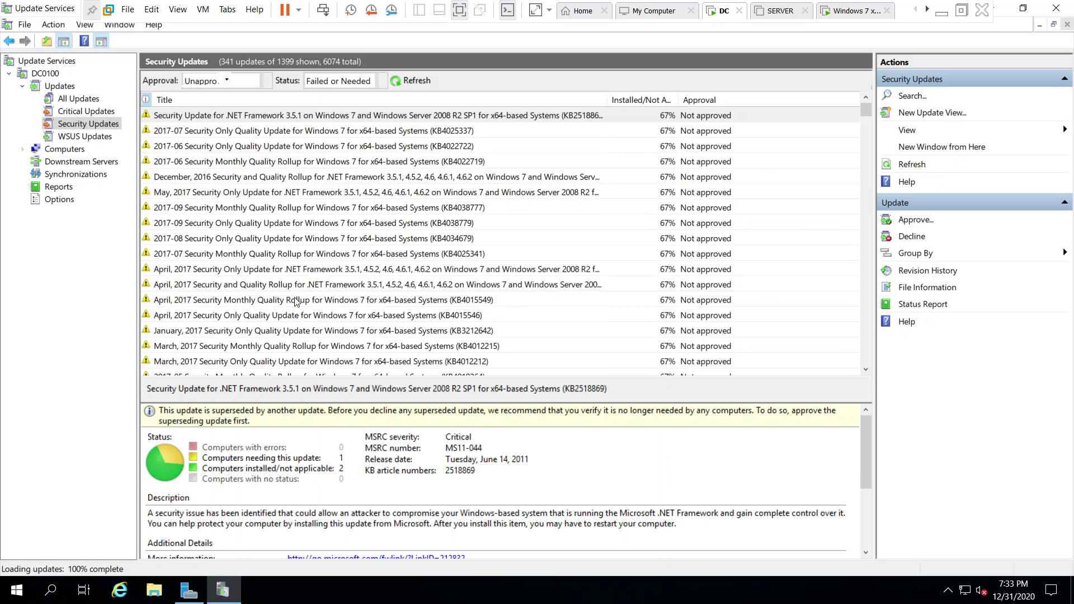
pyautogui.click(98, 141)
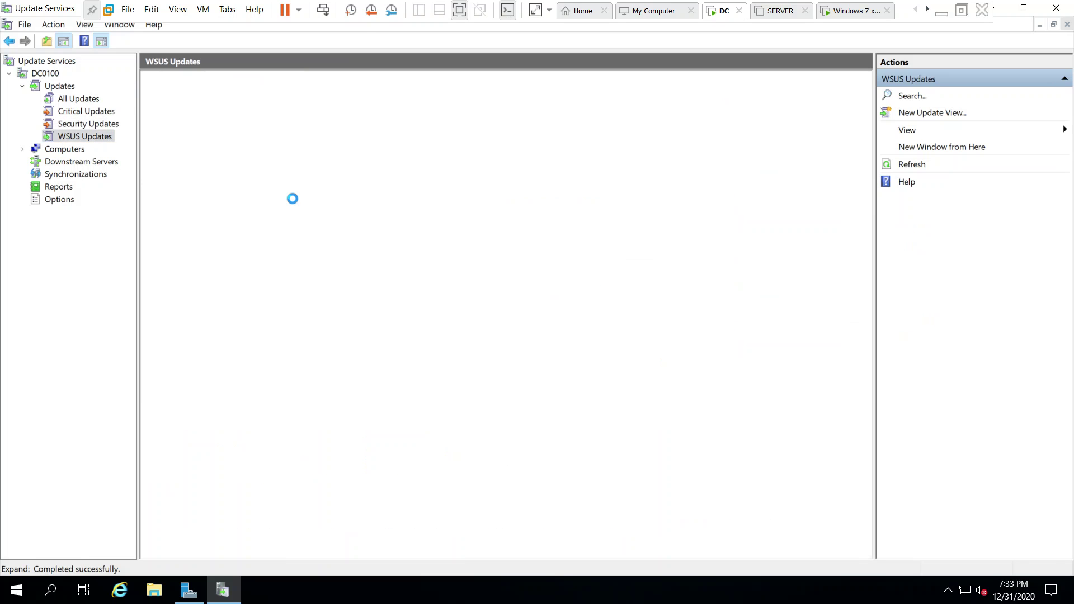
# List All Computers, check pc100, wsus2 and dc0100, and widen the Operating System column.
pyautogui.click(66, 149)
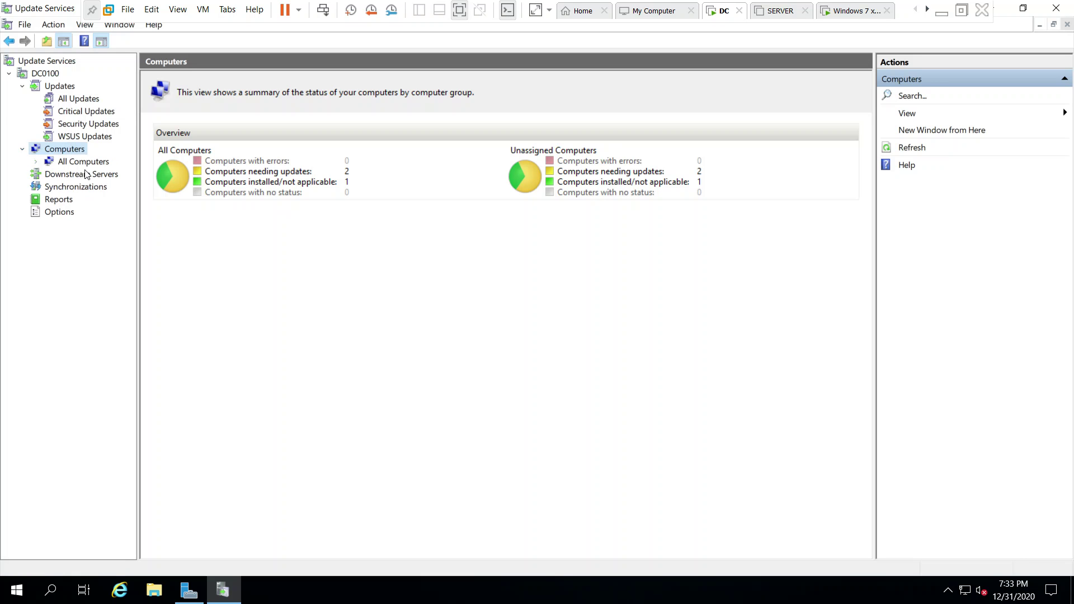
pyautogui.click(94, 162)
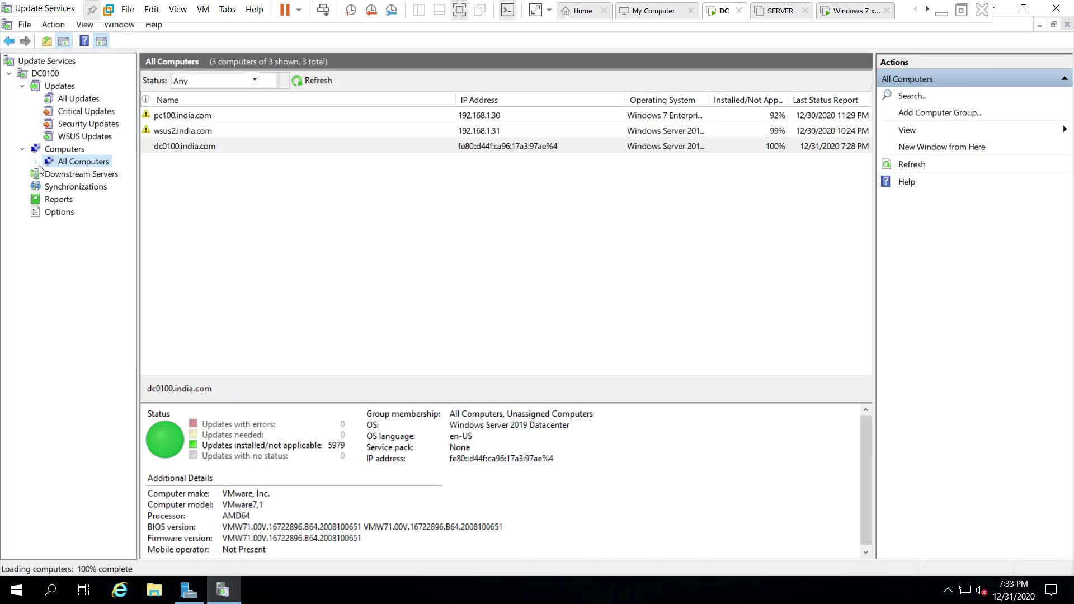
pyautogui.click(301, 116)
pyautogui.click(299, 132)
pyautogui.click(292, 146)
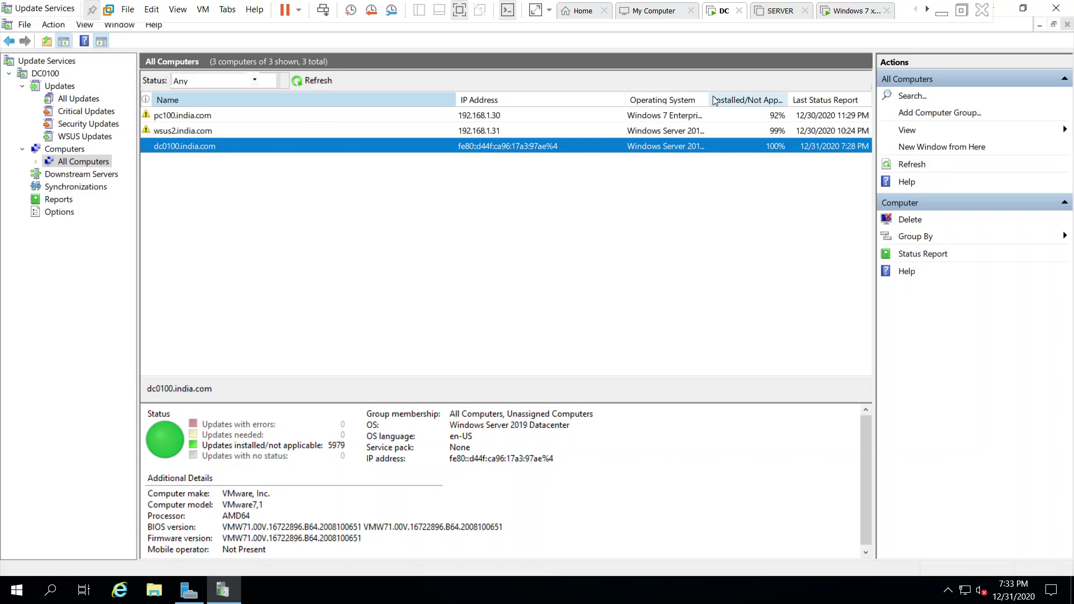
pyautogui.moveTo(709, 100); pyautogui.dragTo(747, 99)
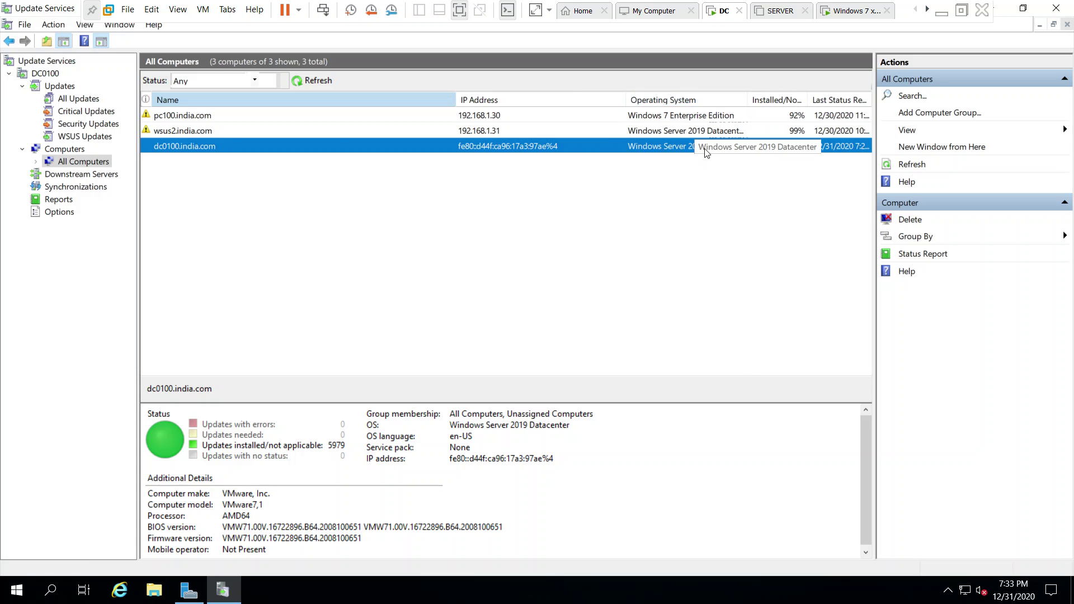
pyautogui.click(338, 133)
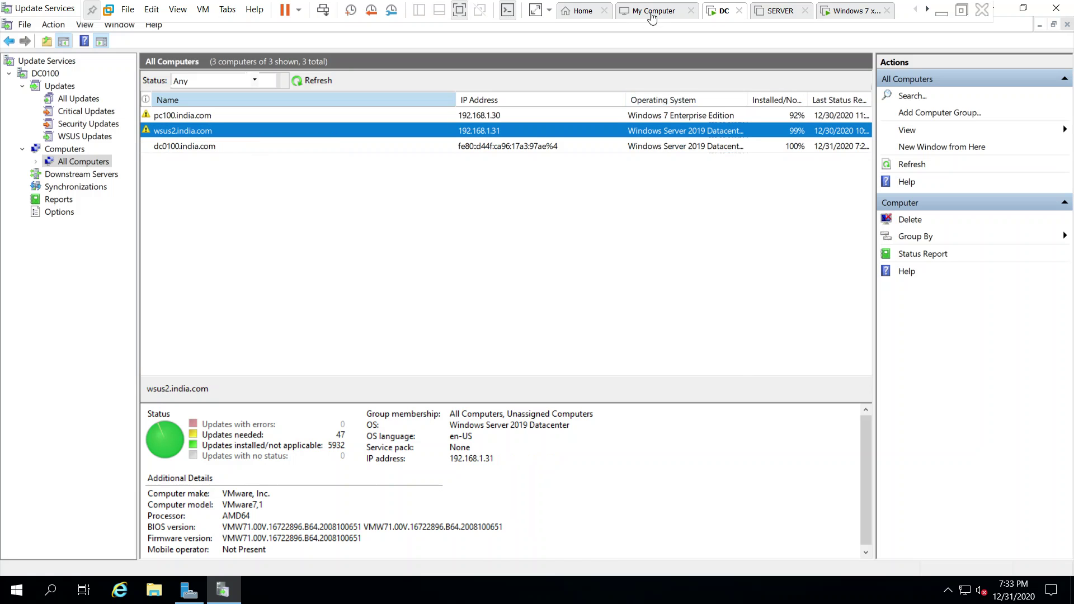
pyautogui.click(774, 12)
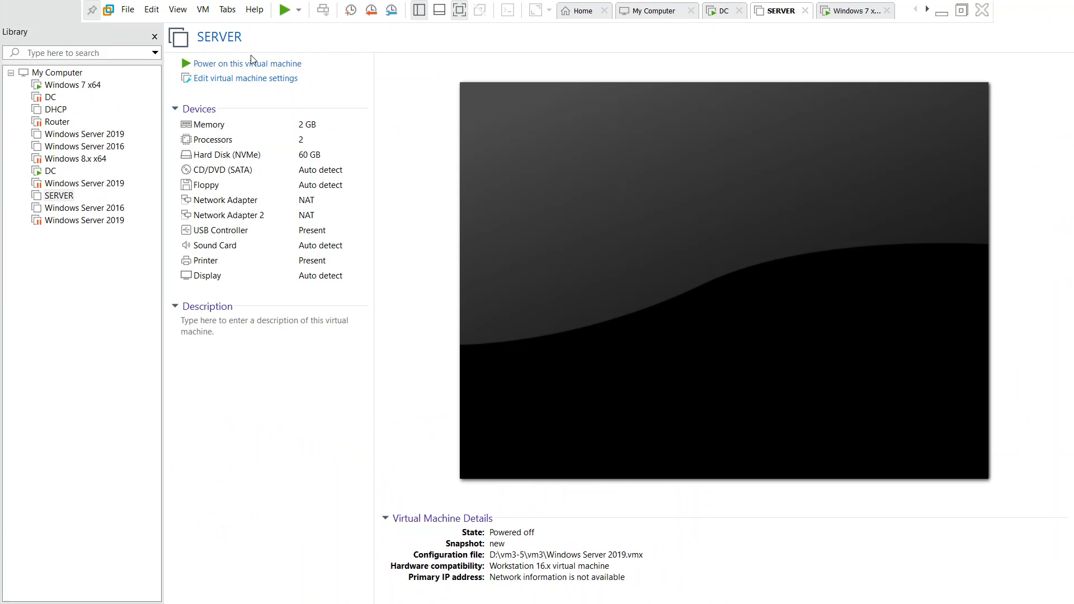
# Power on SERVER, dismiss the sata0:1 prompt, then review pc100, wsus2 and dc0100 on DC.
pyautogui.hotkey('ctrl', 'b')
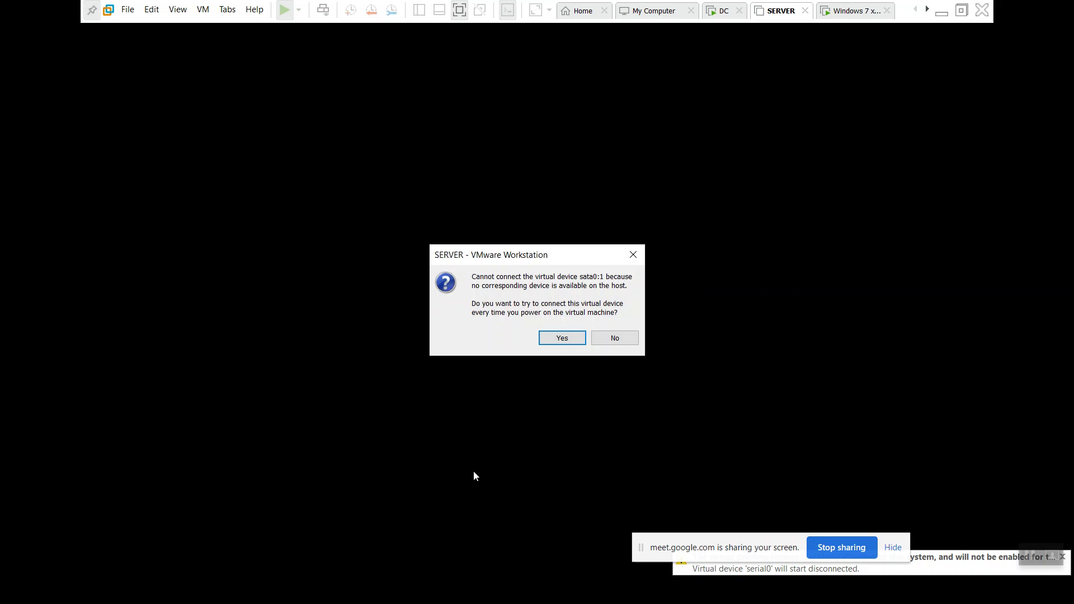
pyautogui.click(633, 255)
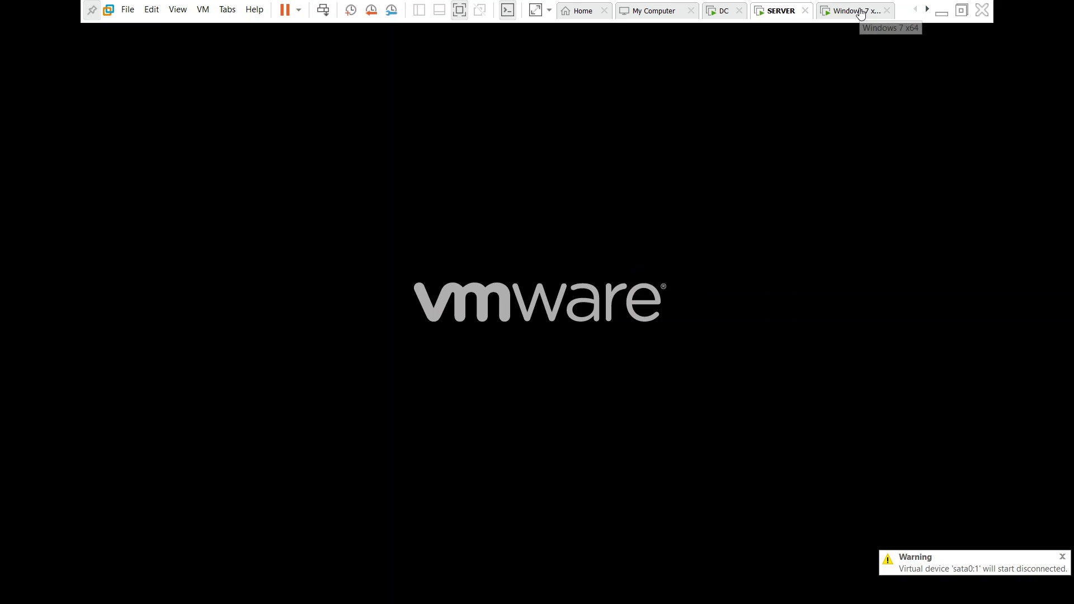
pyautogui.click(727, 16)
pyautogui.click(178, 115)
pyautogui.click(180, 133)
pyautogui.click(181, 146)
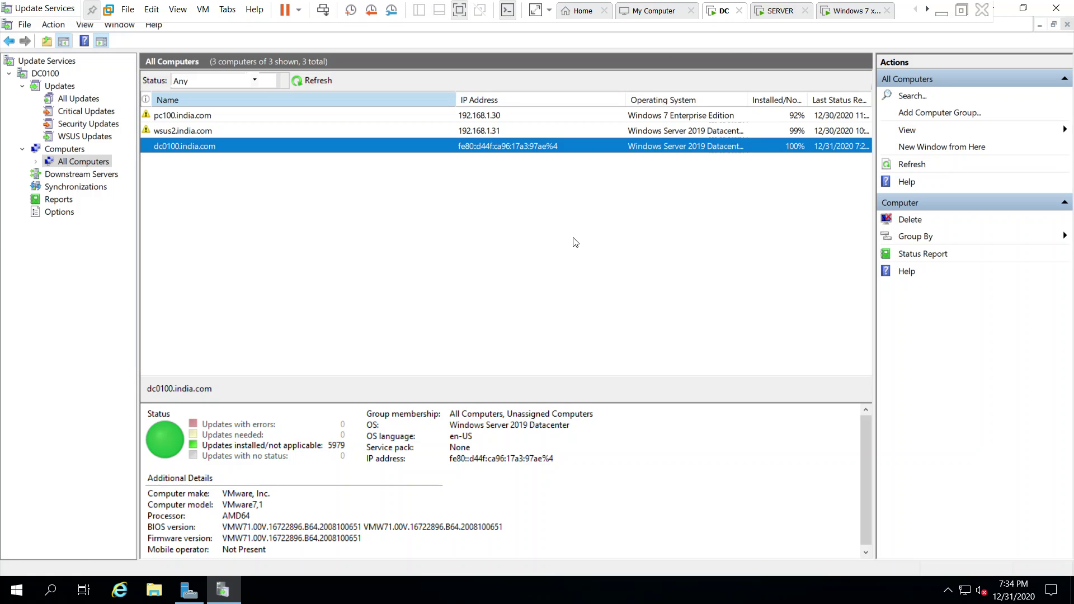
# From the Run box, open a command window and run wuauclt /detectnow.
pyautogui.press('super+r')
pyautogui.write('gpmc.msc')
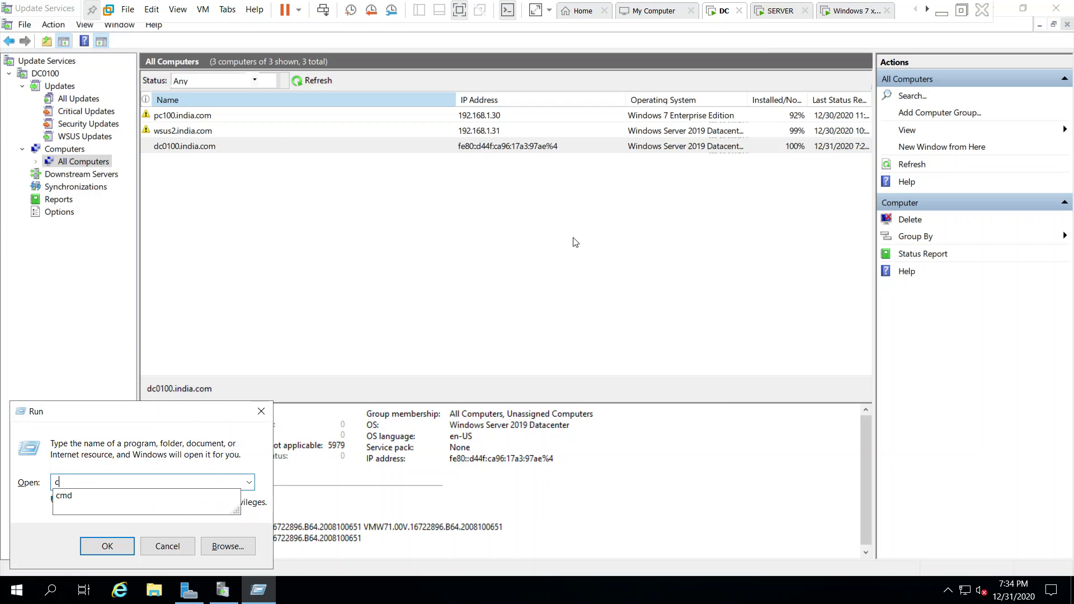
pyautogui.press('Return')
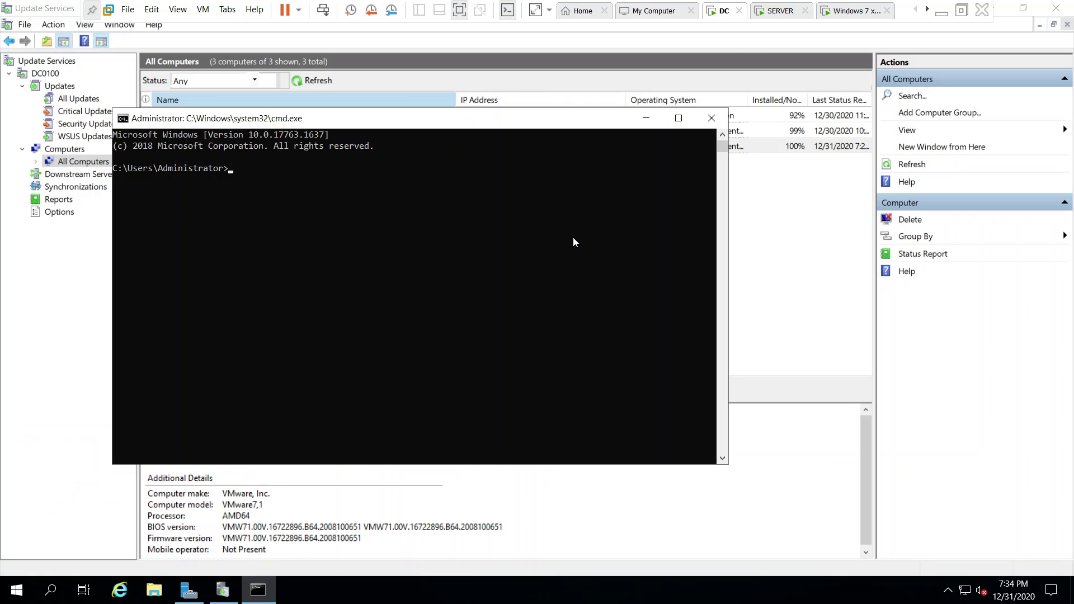
pyautogui.write('wuauclt /detectnow')
pyautogui.press('Return')
# Extend it to wuauclt /detectnow /reportnow and run it nine times.
pyautogui.press('Up')
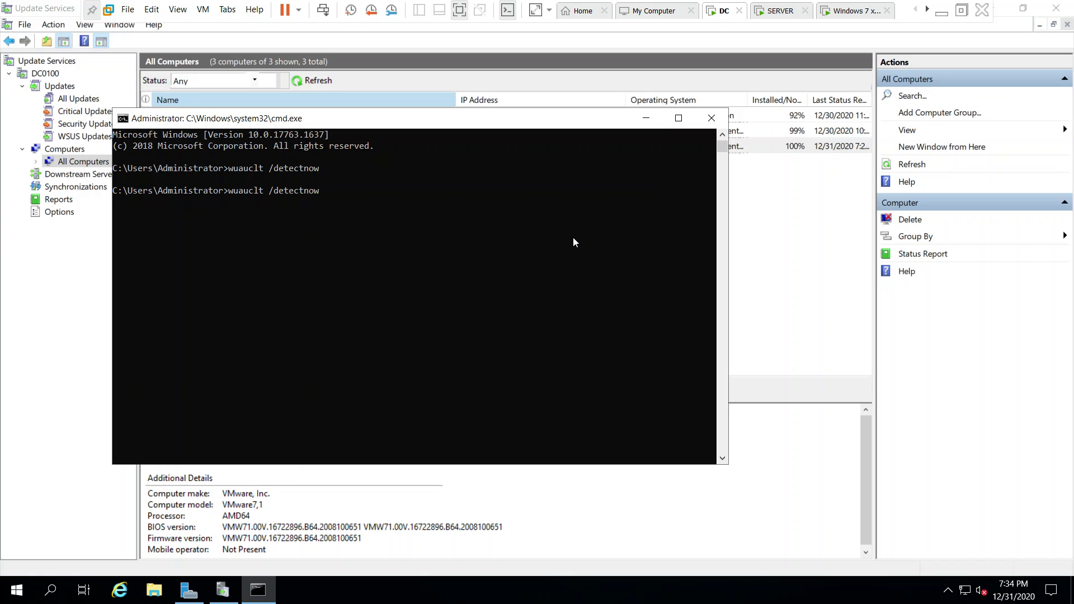
pyautogui.write('/reportnow')
pyautogui.press('Return')
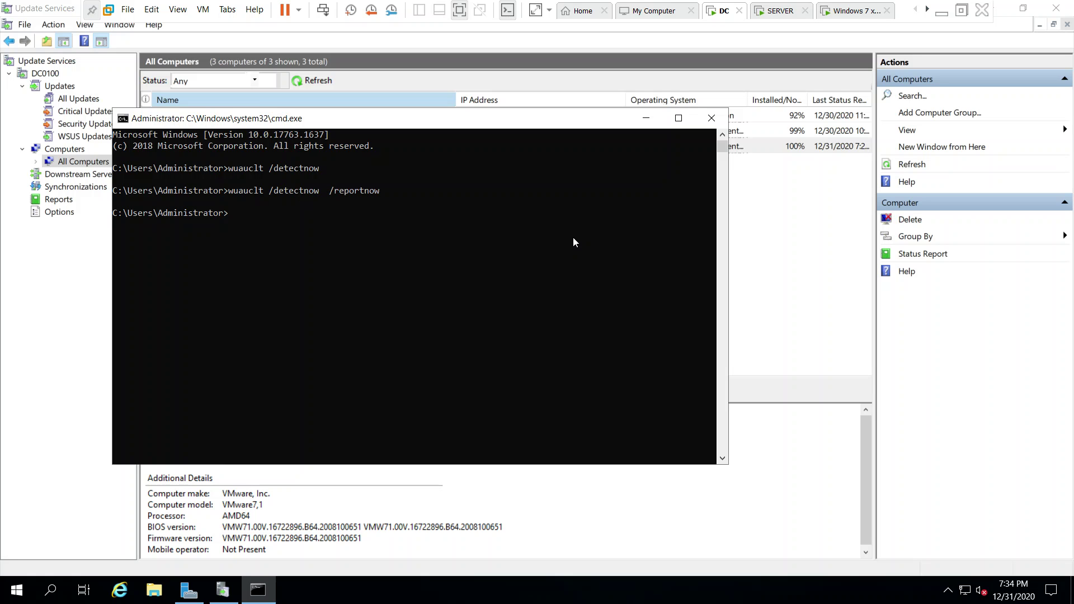
pyautogui.press('Up')
pyautogui.press('Return')
pyautogui.press('Up')
pyautogui.press('Return')
pyautogui.press('Up')
pyautogui.press('Return')
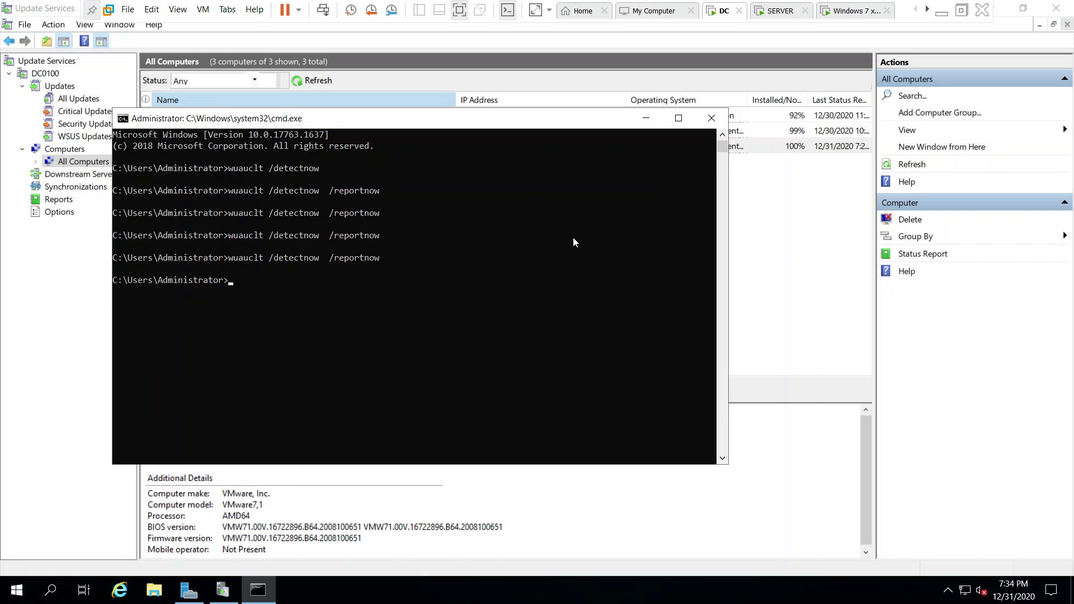
pyautogui.press('Up')
pyautogui.press('Return')
pyautogui.press('Up')
pyautogui.press('Return')
pyautogui.press('Up')
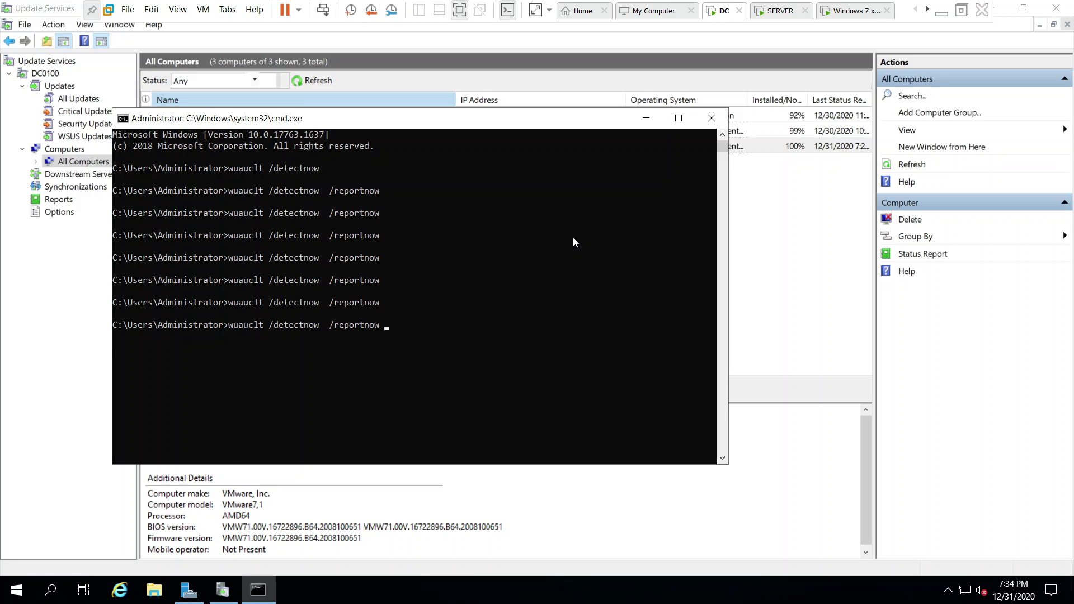
pyautogui.press('Return')
pyautogui.press('Up')
pyautogui.press('Return')
pyautogui.press('Up')
pyautogui.press('Return')
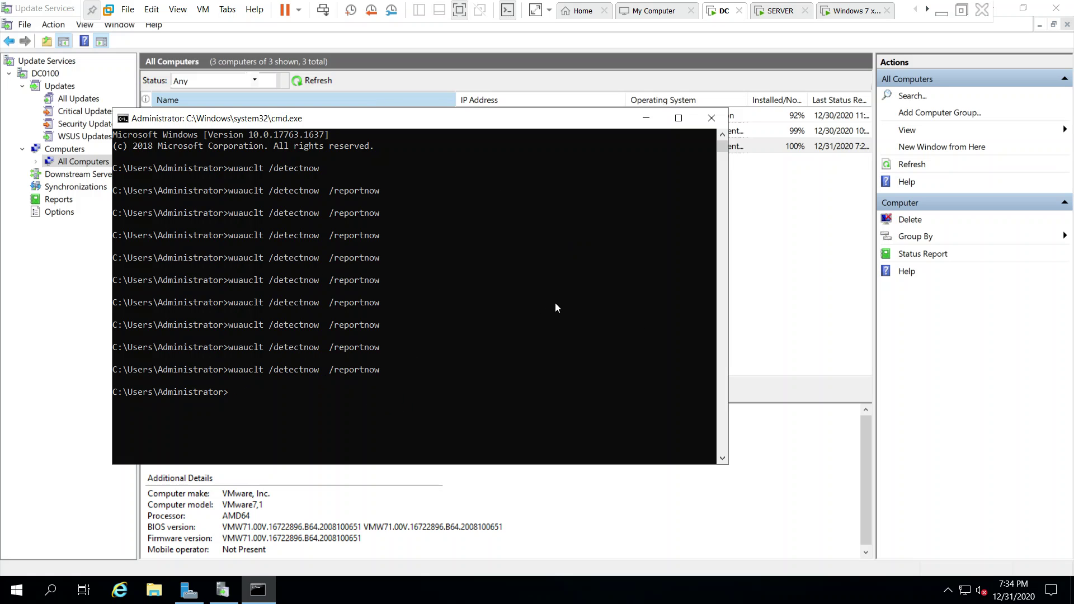
# Run the command again with /resetauthorization appended, then close the Command Prompt.
pyautogui.press('Up')
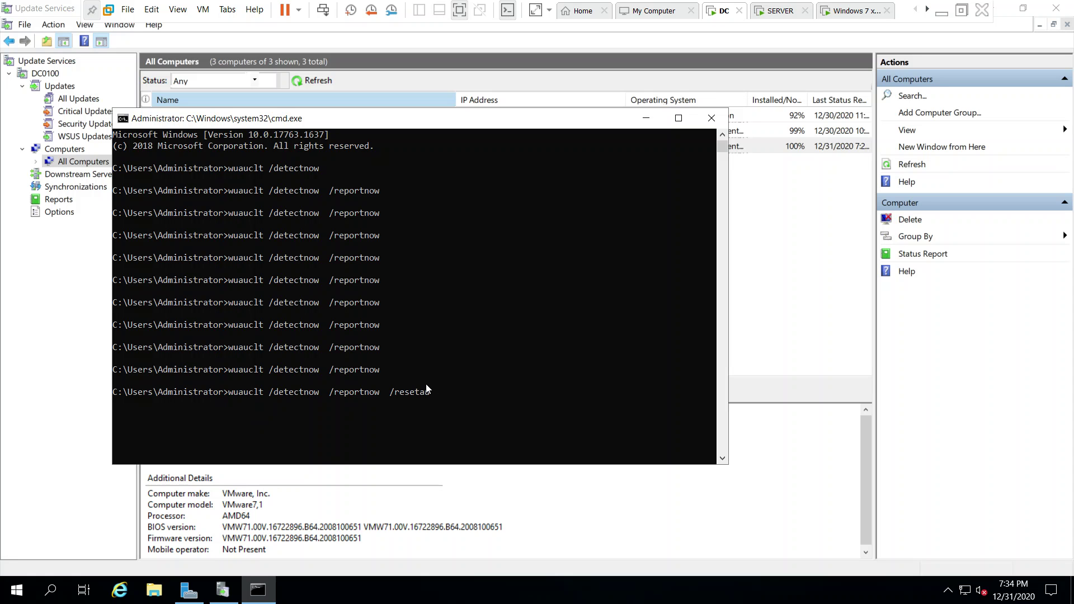
pyautogui.write('/resetauthorization')
pyautogui.press('Return')
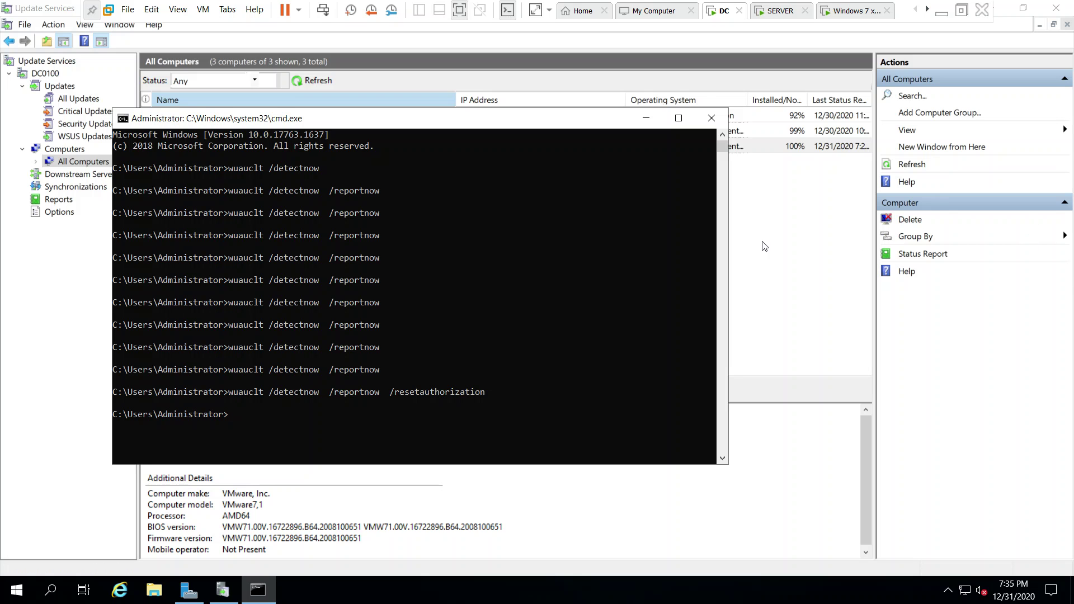
pyautogui.click(710, 118)
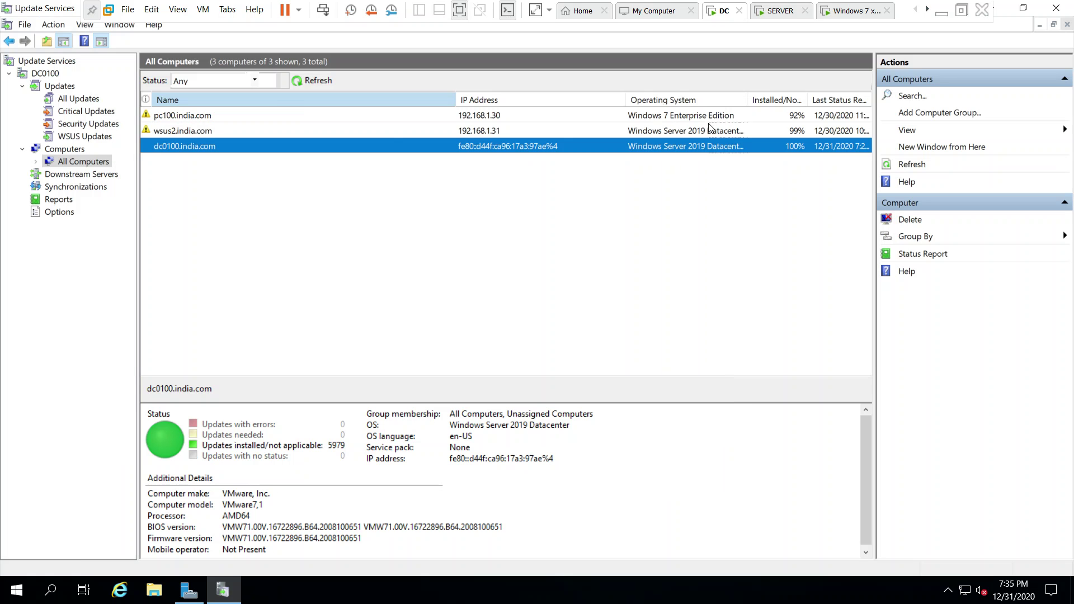
# Check pc100's status (491 updates needed), narrow the Name column, and open Downstream Servers.
pyautogui.click(514, 130)
pyautogui.click(520, 115)
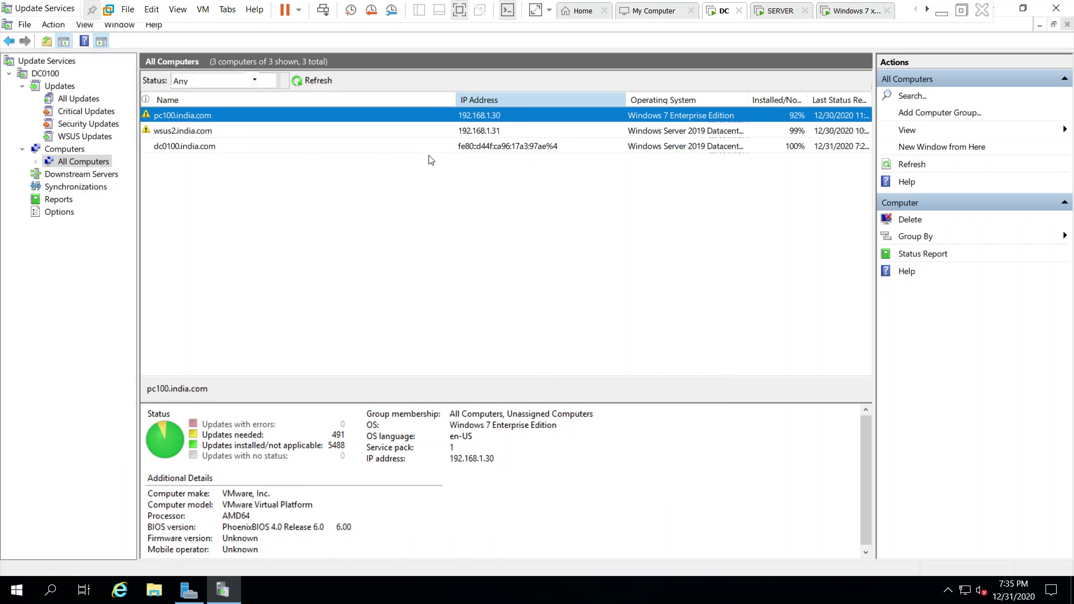
pyautogui.moveTo(456, 100); pyautogui.dragTo(303, 101)
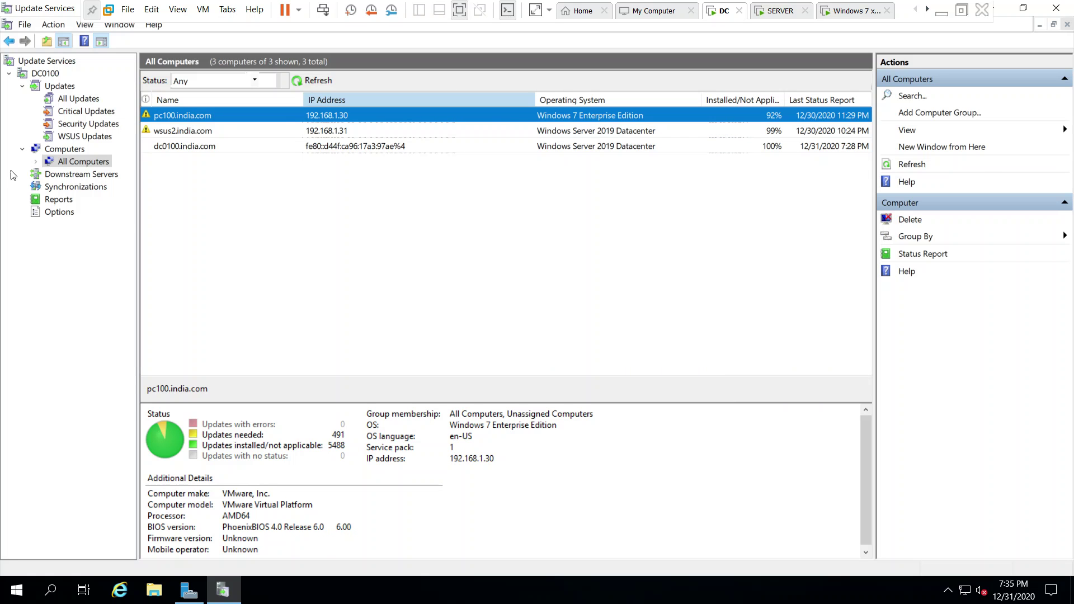
pyautogui.click(68, 177)
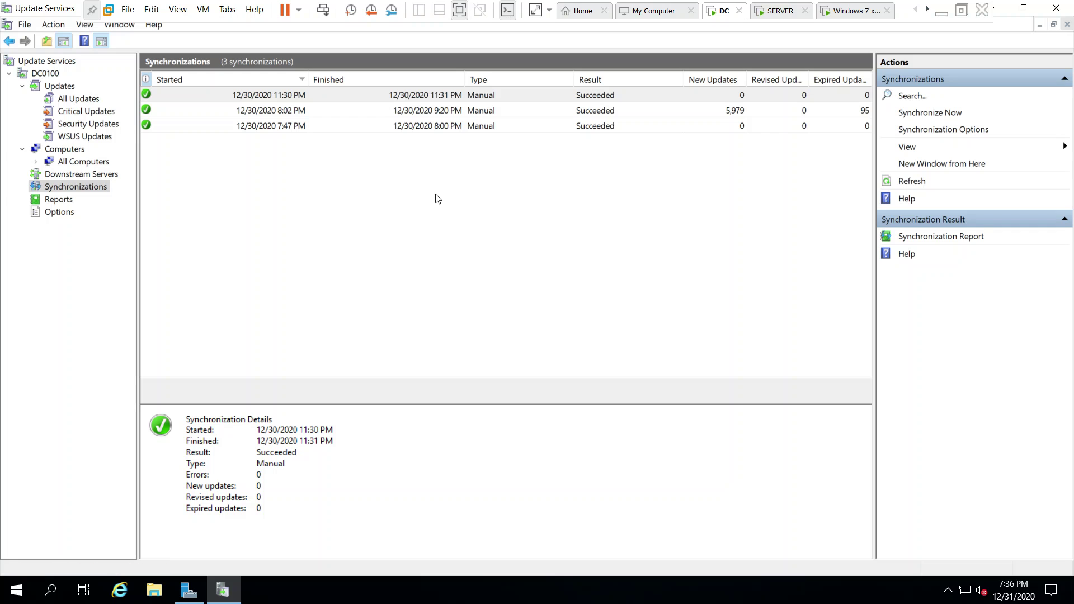
# Review the 7:47 PM, 8:02 PM and 11:30 PM synchronization details.
pyautogui.click(421, 125)
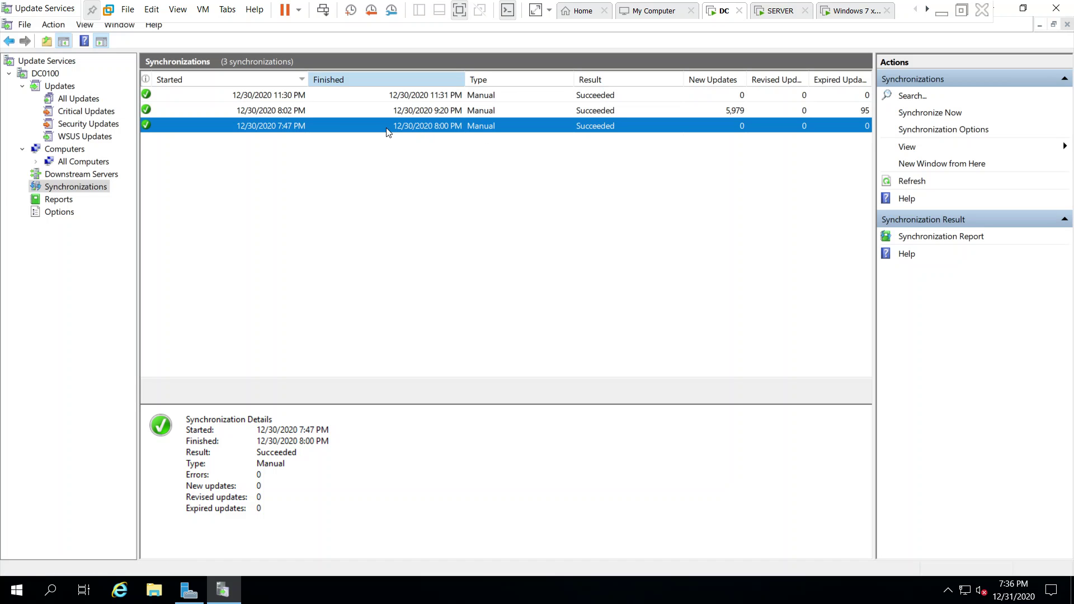
pyautogui.click(440, 112)
pyautogui.click(462, 96)
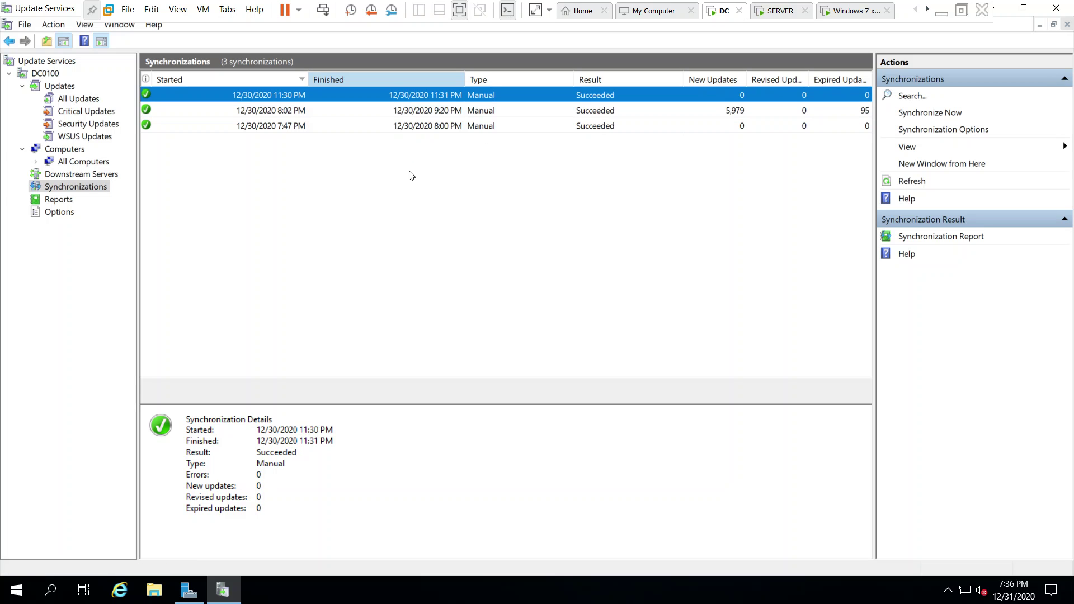
pyautogui.click(725, 112)
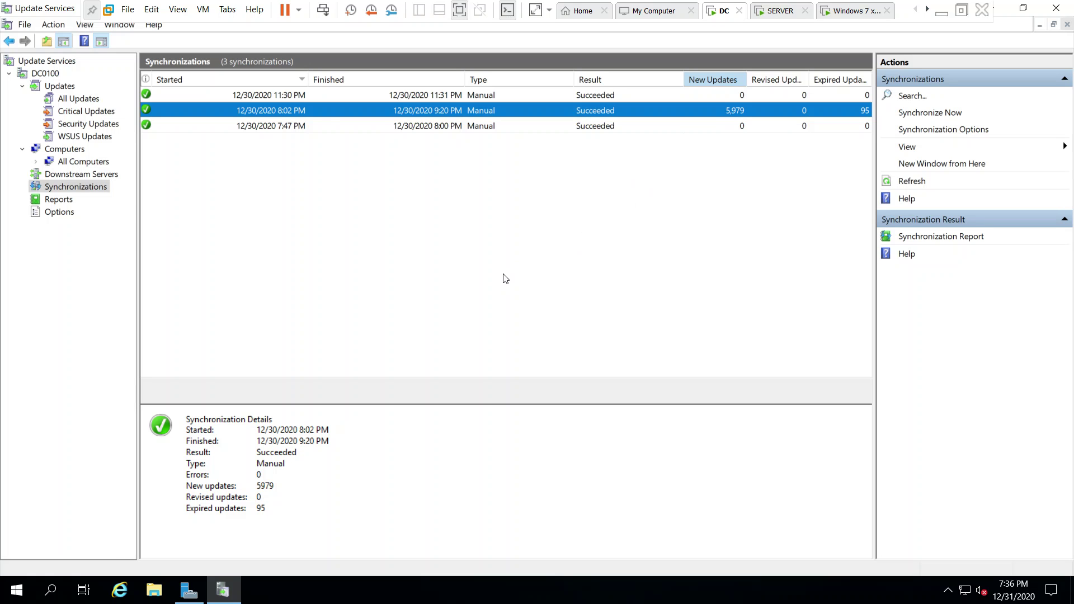
pyautogui.click(328, 128)
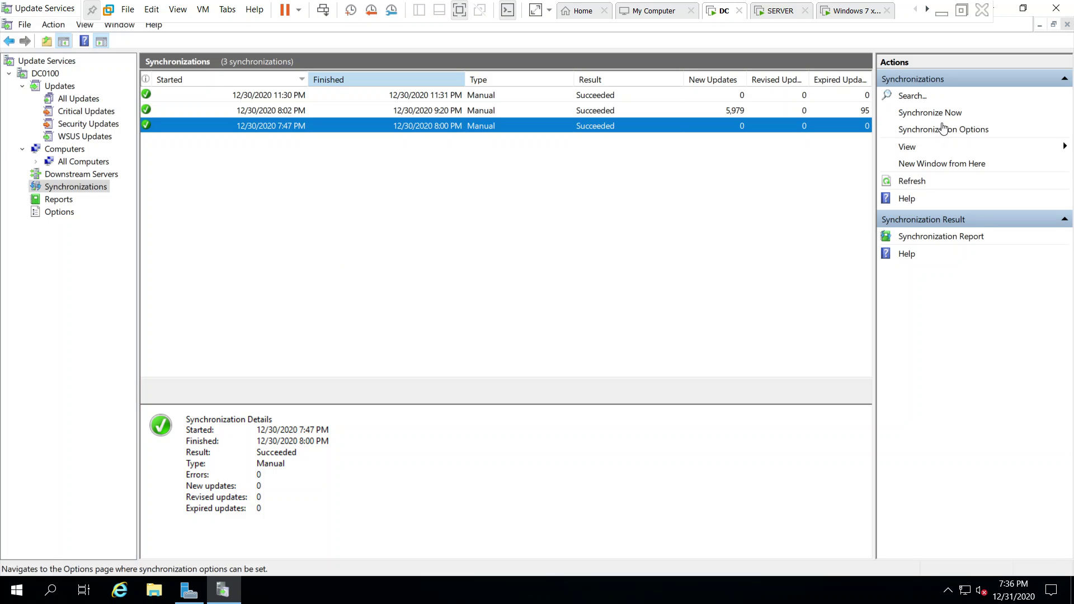
# Run Synchronize Now, confirm it finishes with no new updates, and open Reports.
pyautogui.click(925, 111)
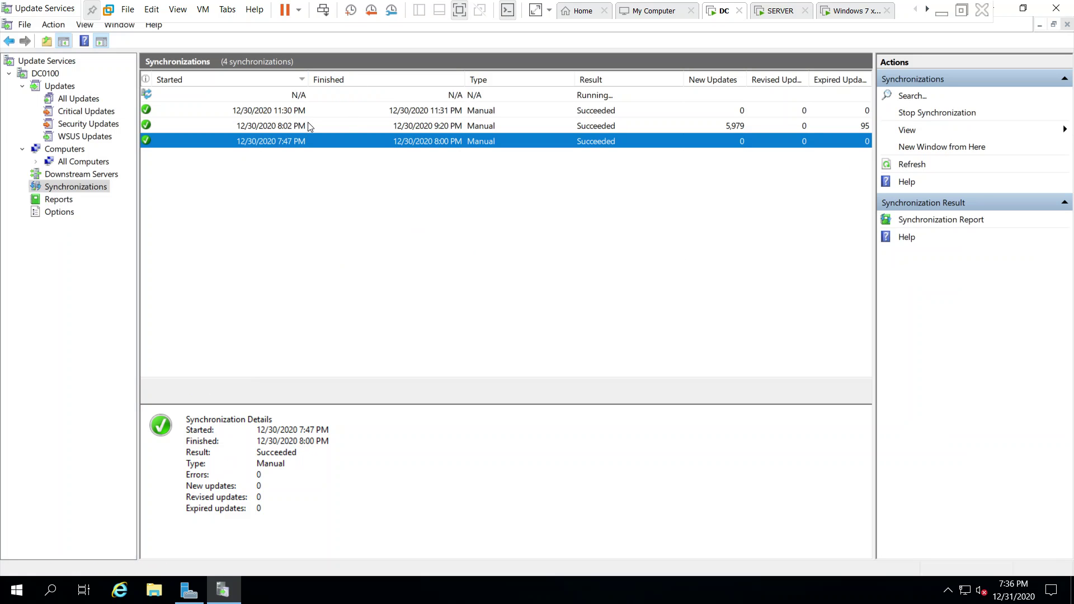
pyautogui.click(318, 98)
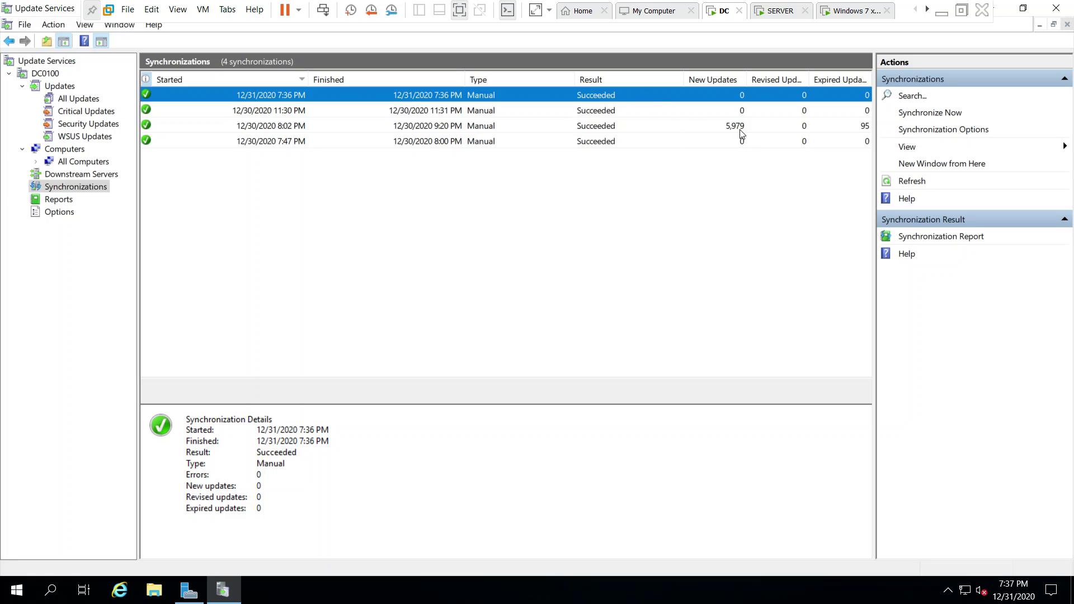
pyautogui.click(51, 201)
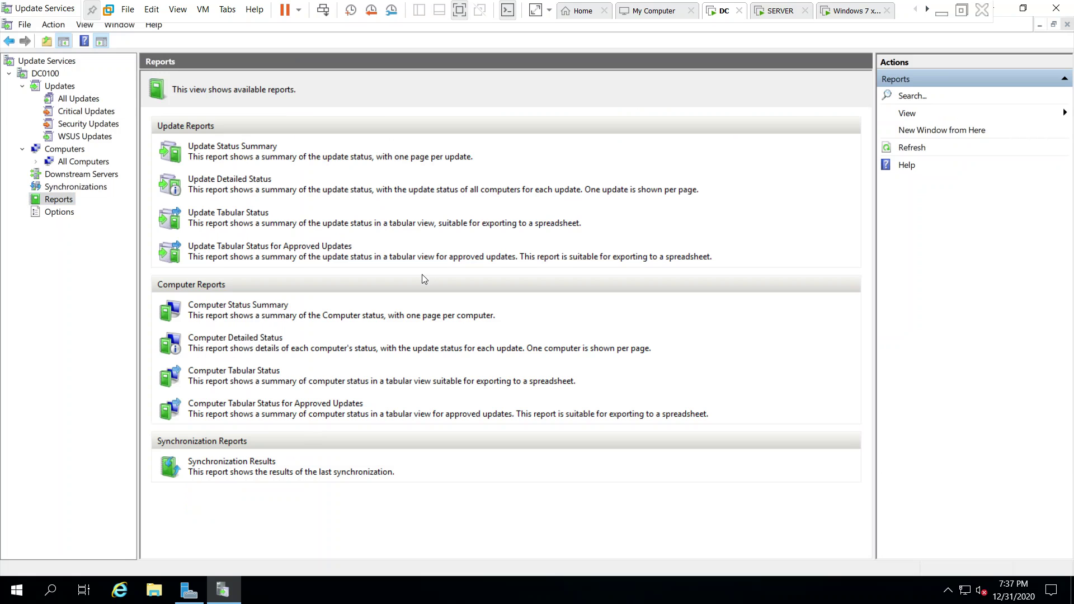
# Try the Update Status Summary report and dismiss the notice requiring Report Viewer 2012.
pyautogui.click(229, 148)
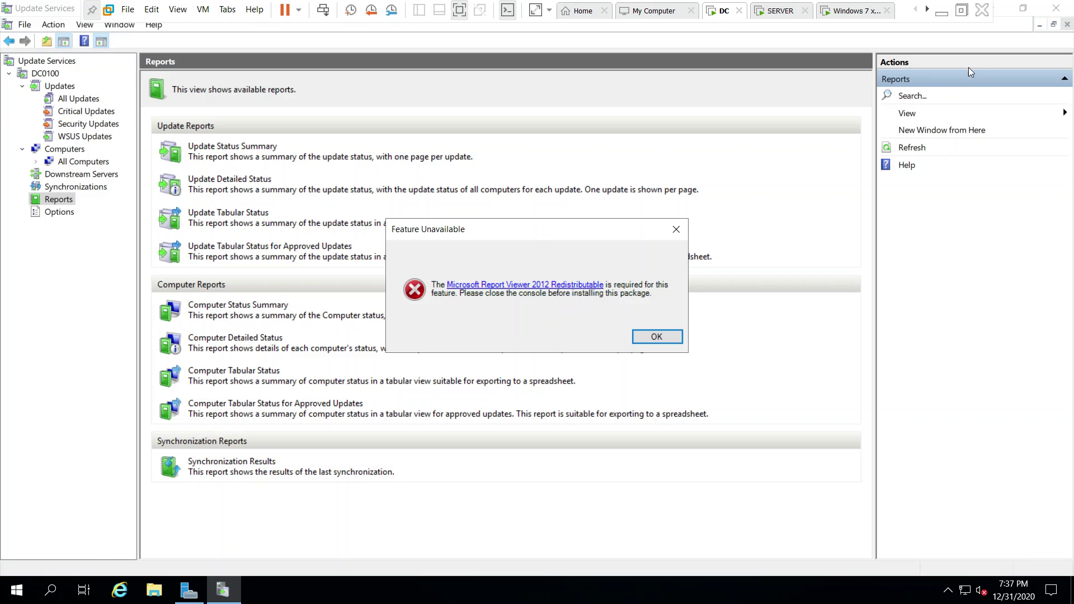
pyautogui.click(637, 334)
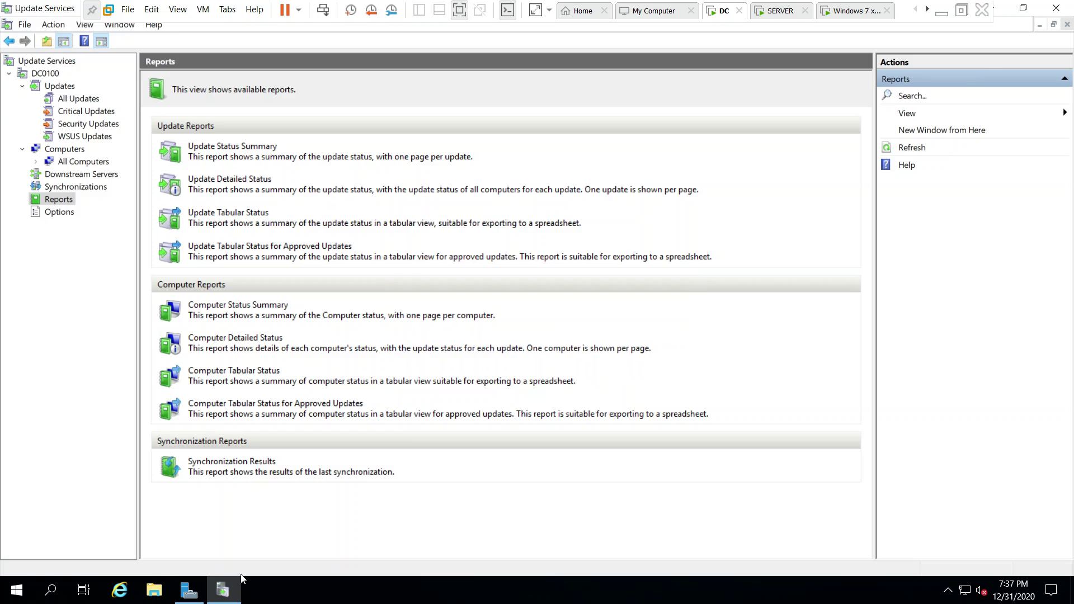
# Run ReportViewer from Downloads in File Explorer and dismiss the missing CLR Types for SQL Server 2012 warning.
pyautogui.click(223, 594)
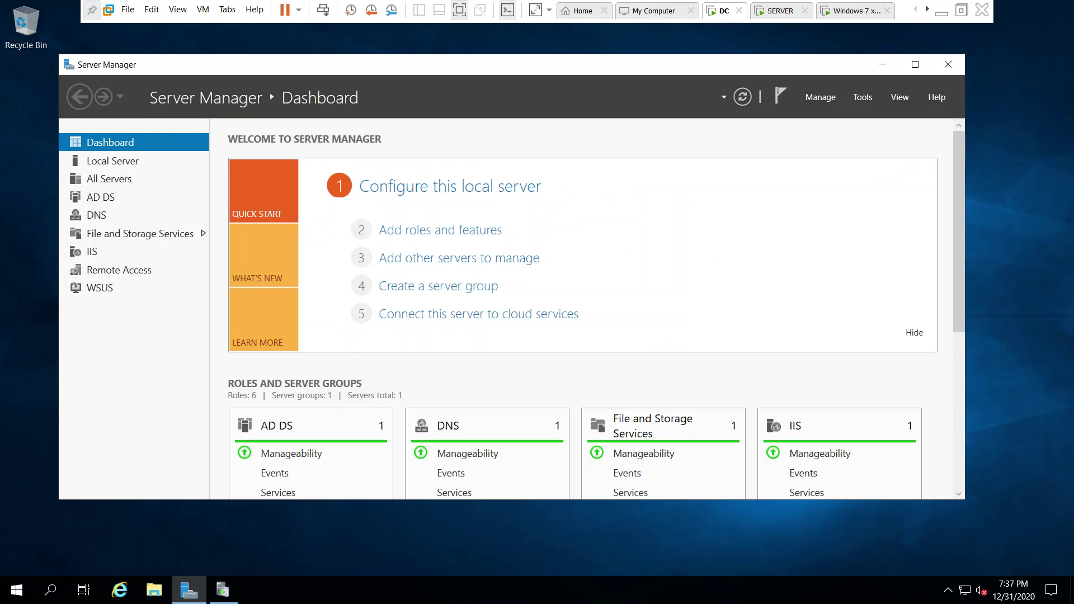
pyautogui.press('super+e')
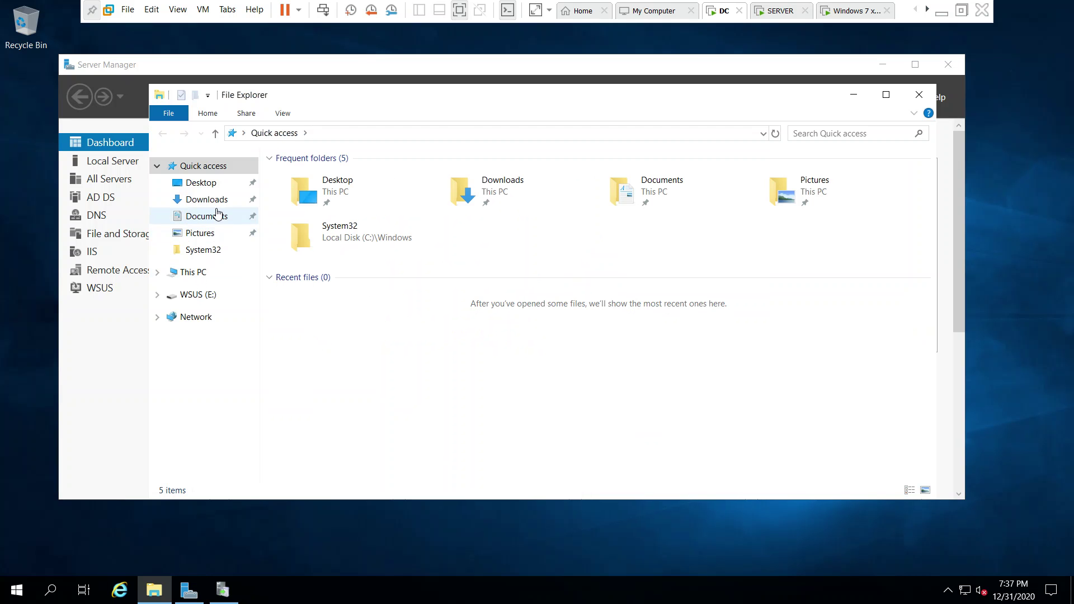
pyautogui.click(217, 201)
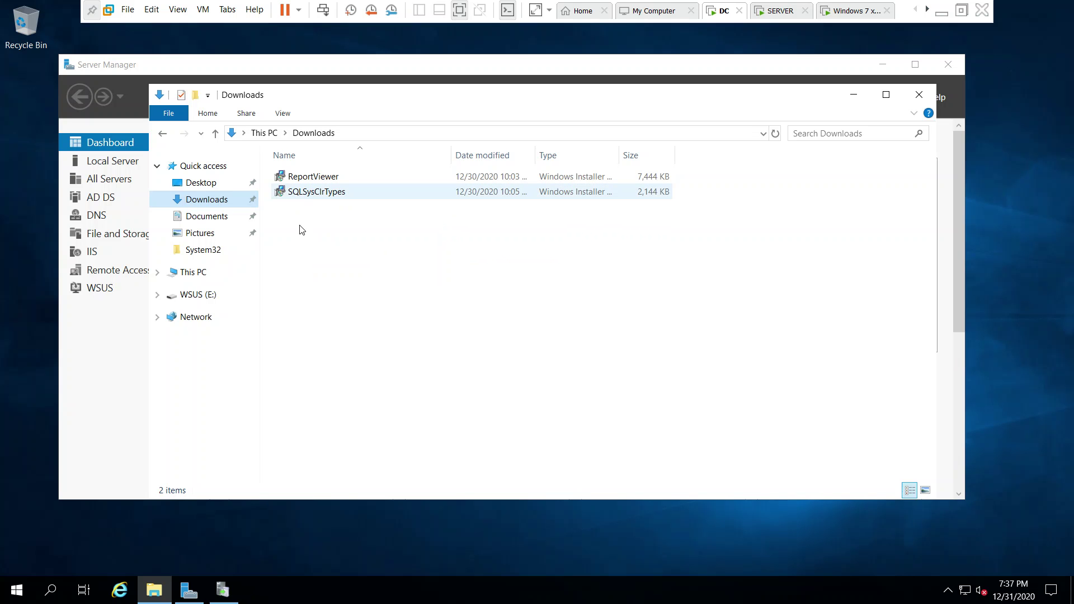
pyautogui.doubleClick(309, 177)
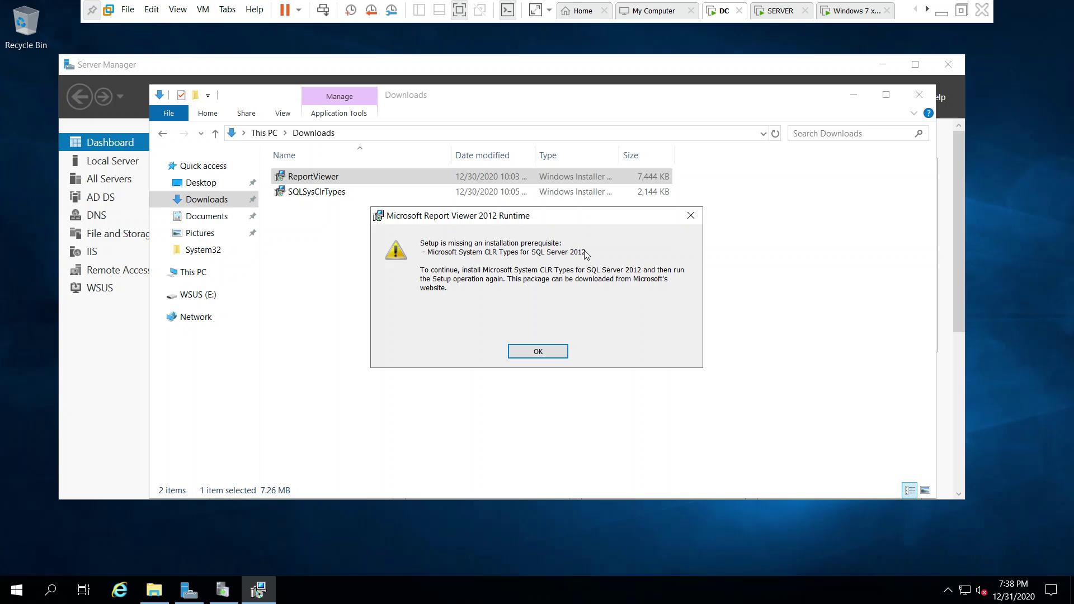
pyautogui.click(557, 353)
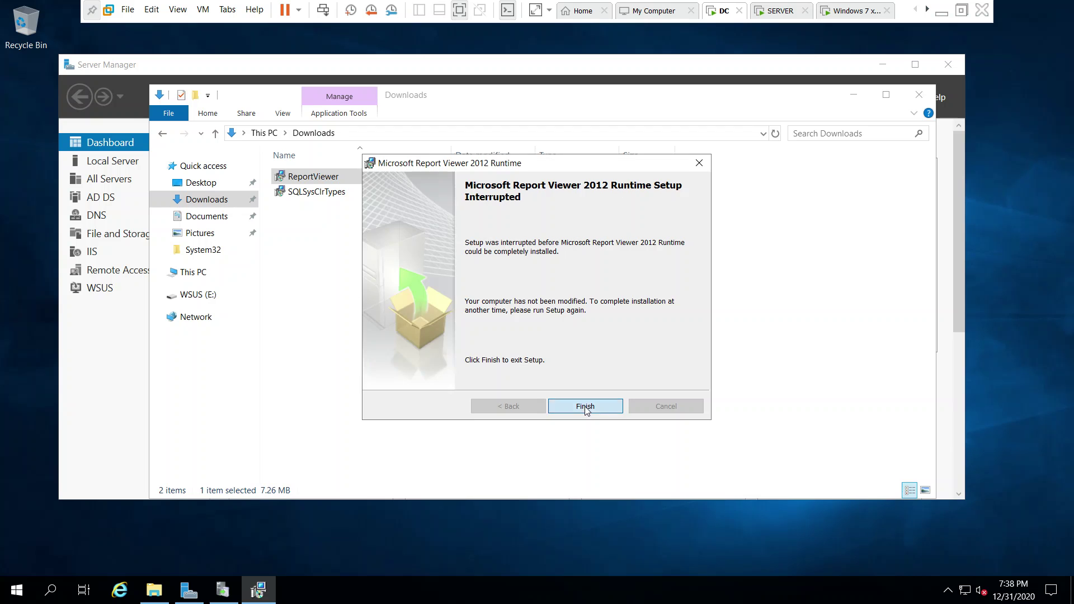
# Exit the interrupted ReportViewer setup and launch the SQLSysClrTypes installer from Downloads.
pyautogui.click(586, 407)
pyautogui.click(323, 249)
pyautogui.click(299, 196)
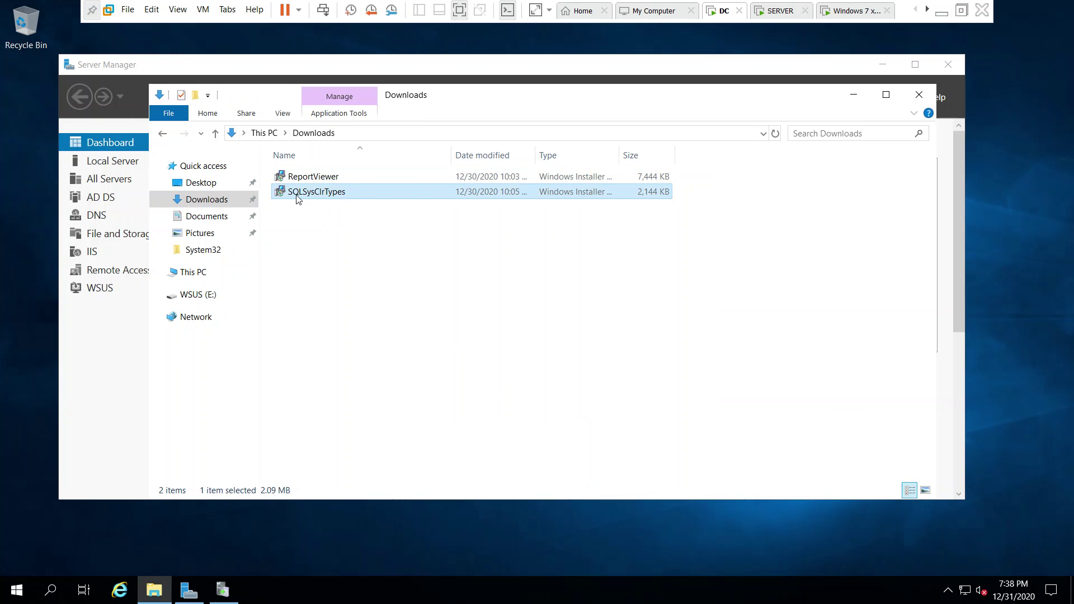
pyautogui.doubleClick(328, 196)
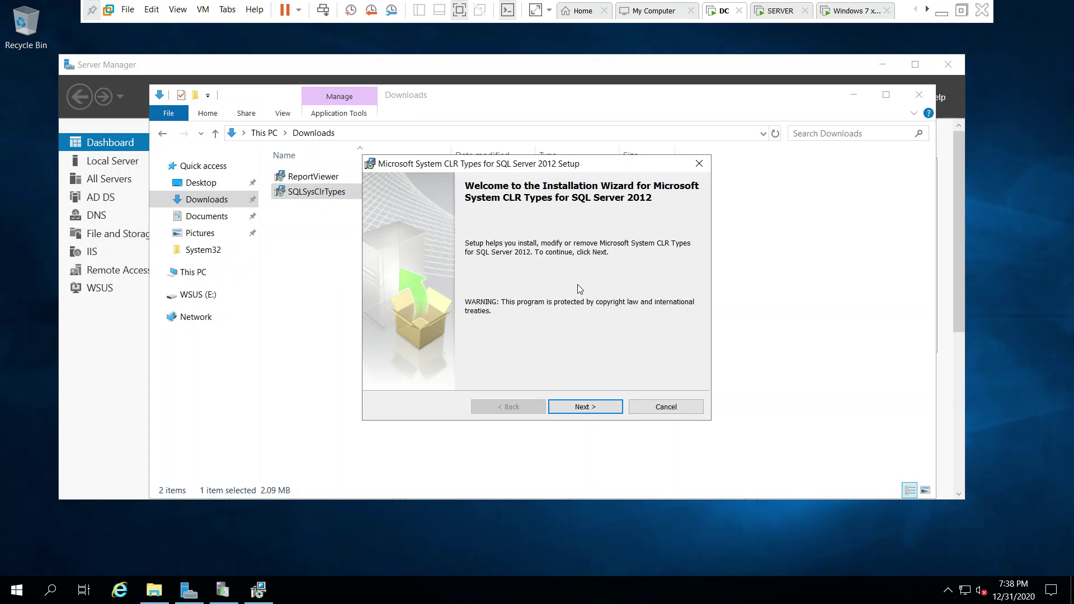
# Install Microsoft System CLR Types for SQL Server 2012, accepting the license terms.
pyautogui.click(602, 407)
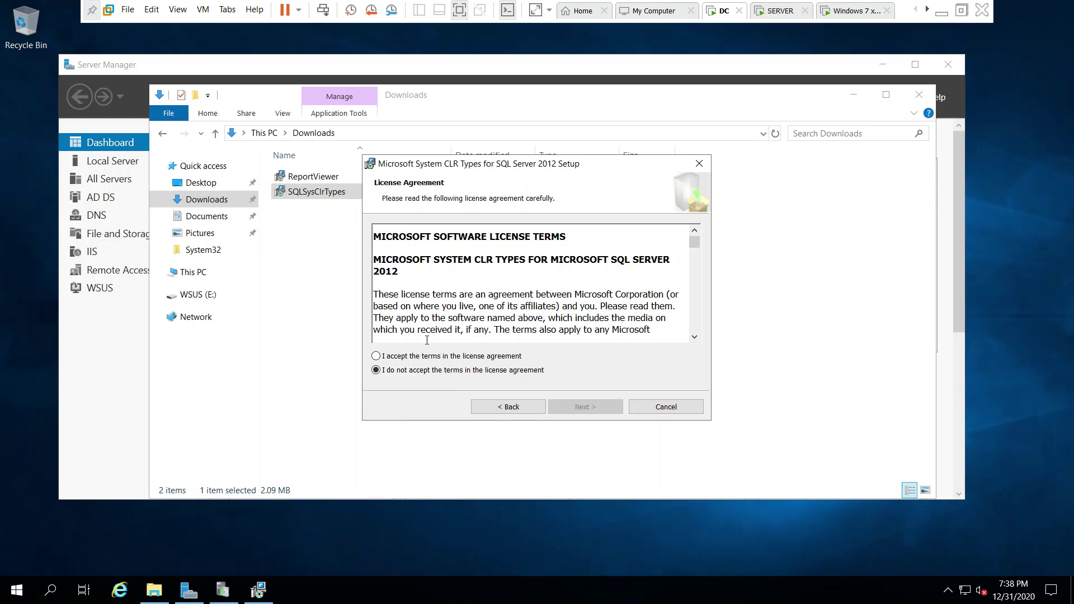
pyautogui.click(427, 357)
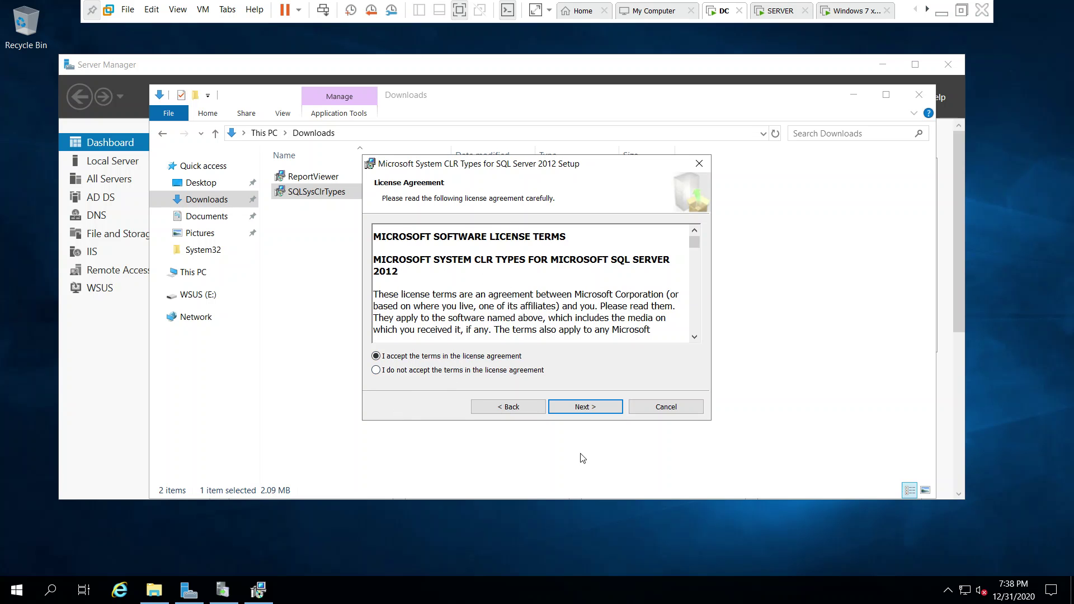
pyautogui.click(589, 408)
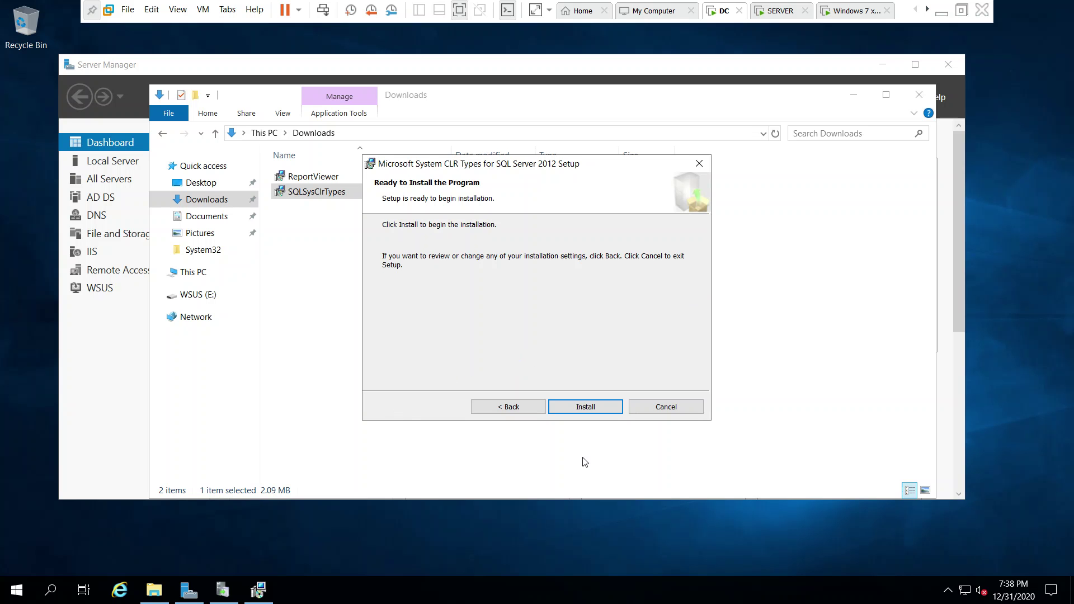
pyautogui.click(585, 407)
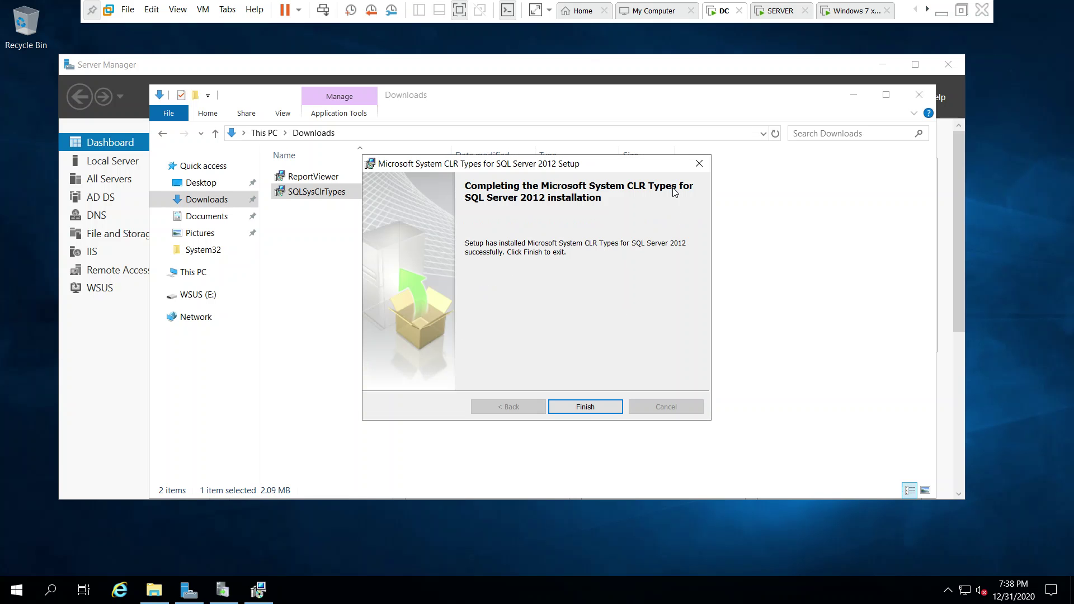
pyautogui.click(585, 406)
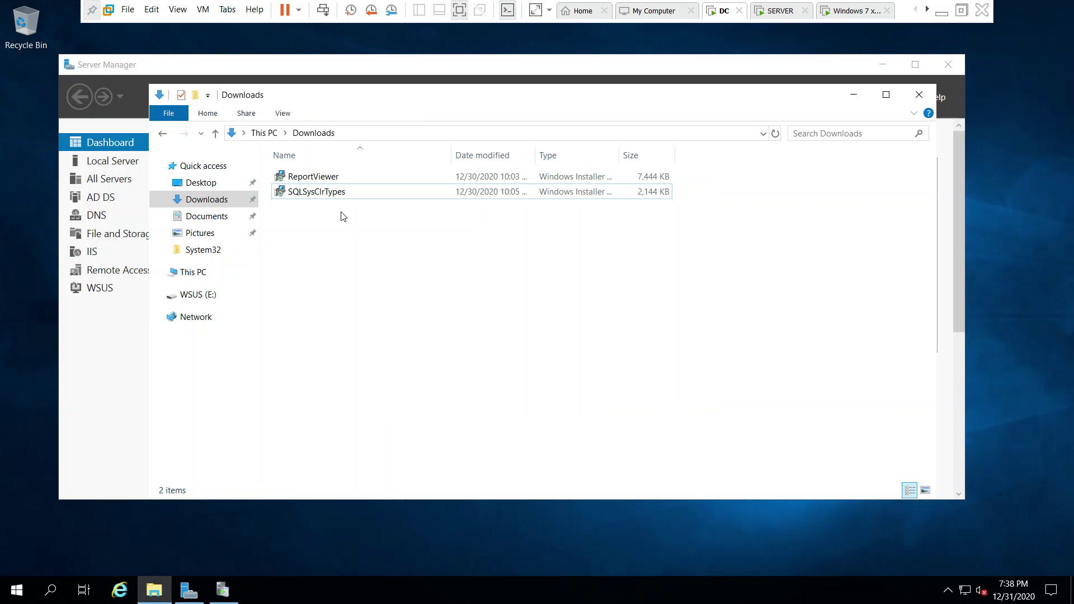
# Install Microsoft Report Viewer 2012 Runtime from the ReportViewer installer, accepting the licence.
pyautogui.doubleClick(311, 177)
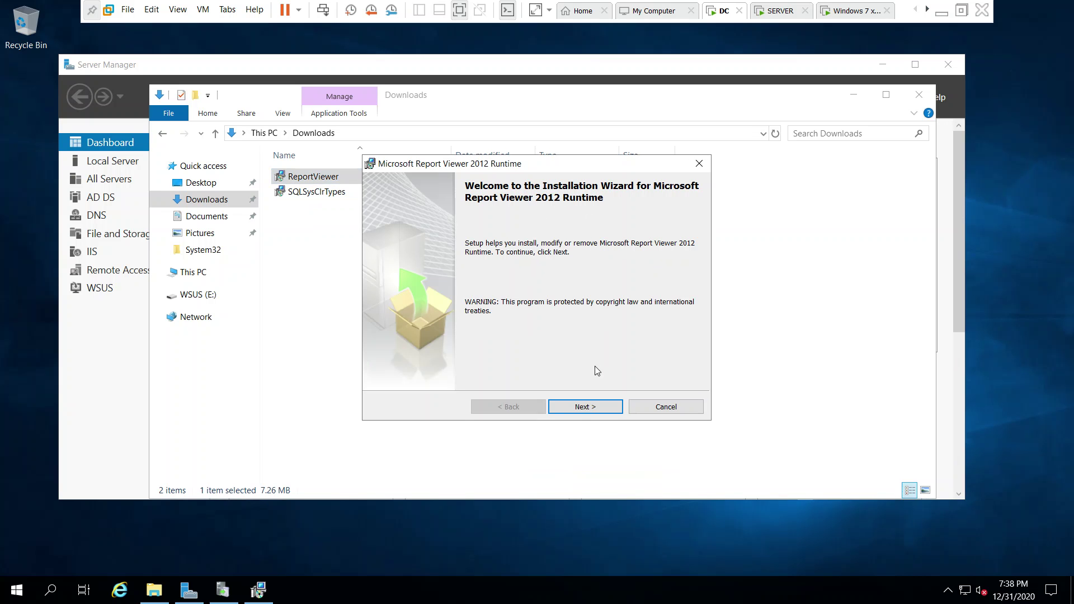
pyautogui.click(583, 407)
pyautogui.click(477, 356)
pyautogui.click(606, 409)
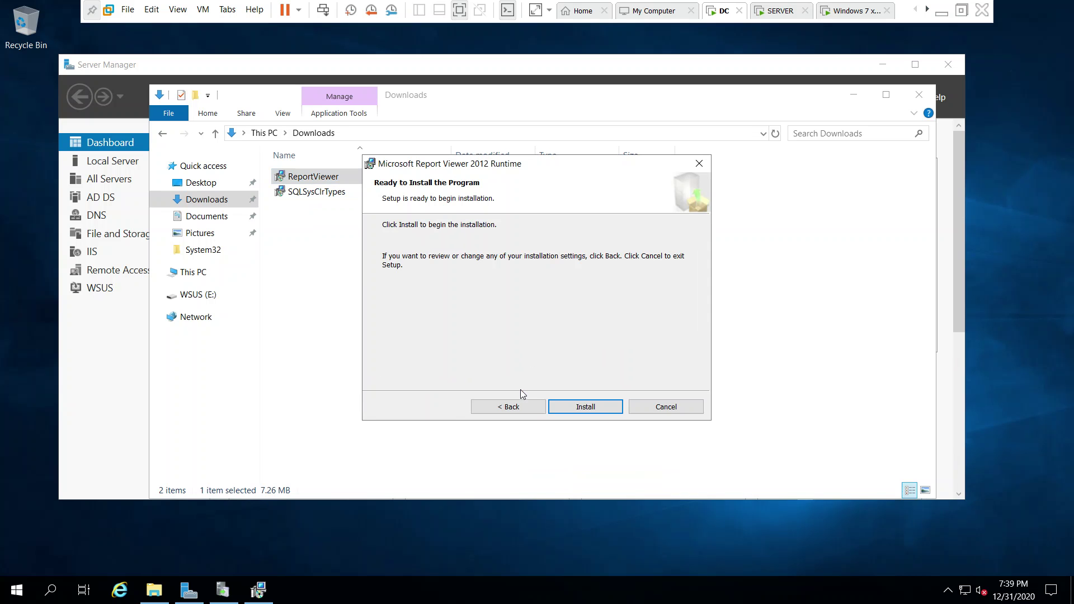
pyautogui.click(596, 408)
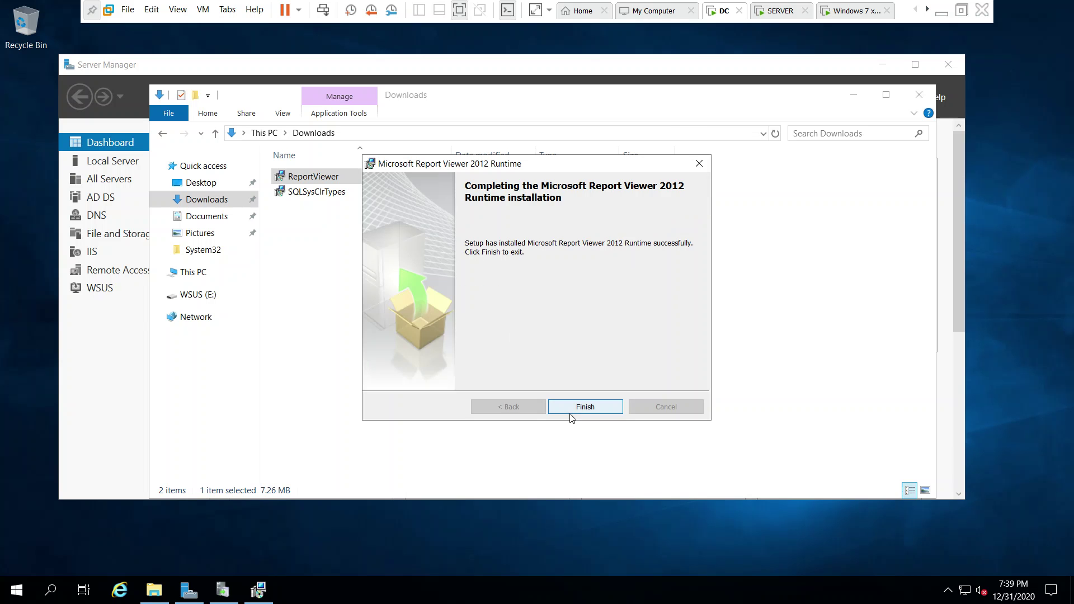
pyautogui.click(585, 407)
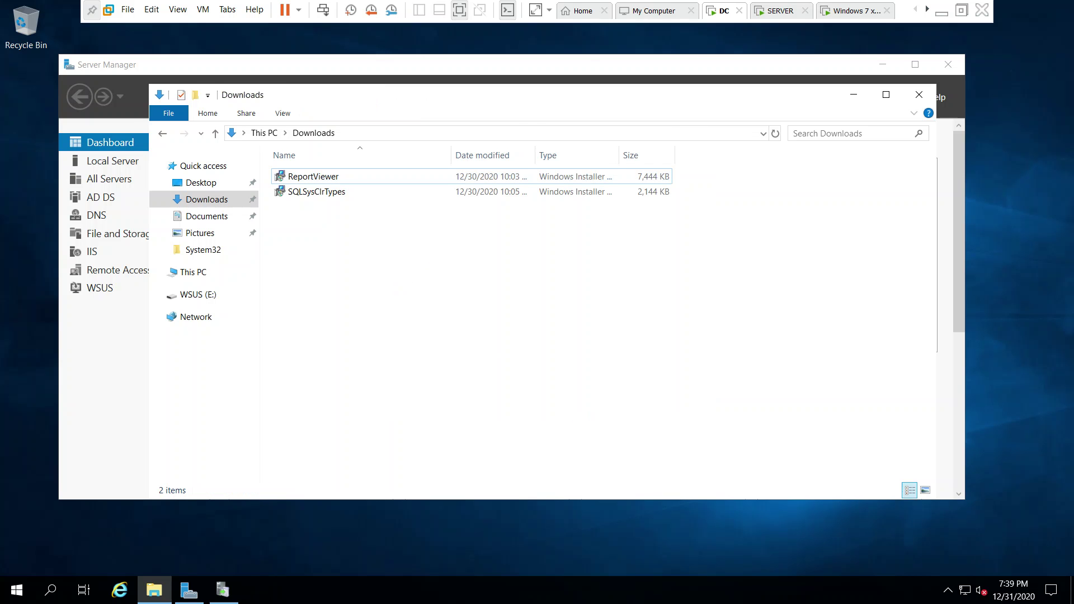
# Retry the WSUS Update Status Summary report and follow its link to the Redistributable download page.
pyautogui.click(919, 94)
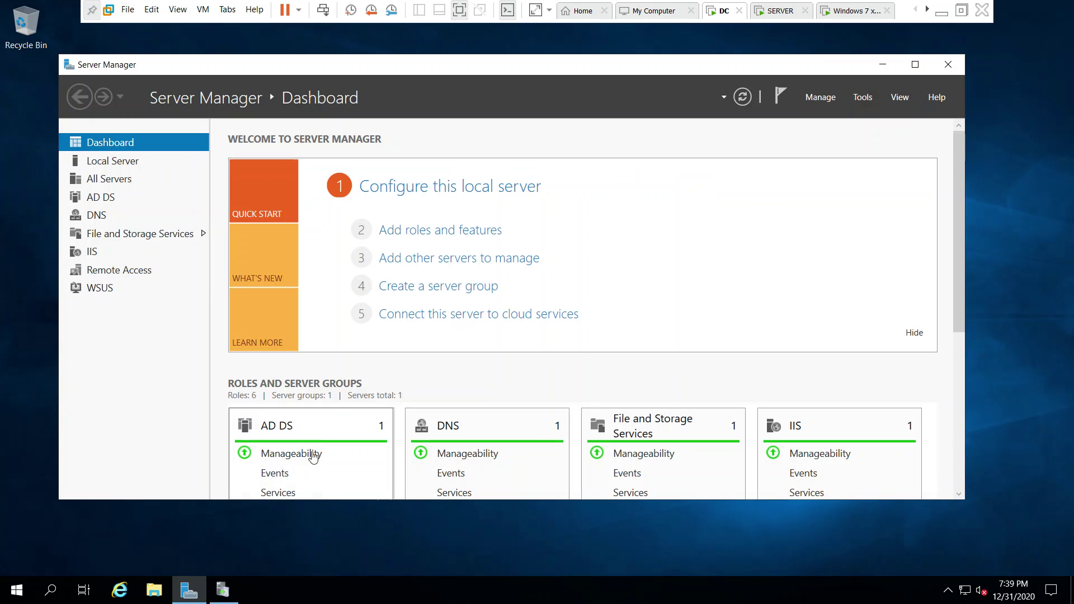
pyautogui.click(226, 593)
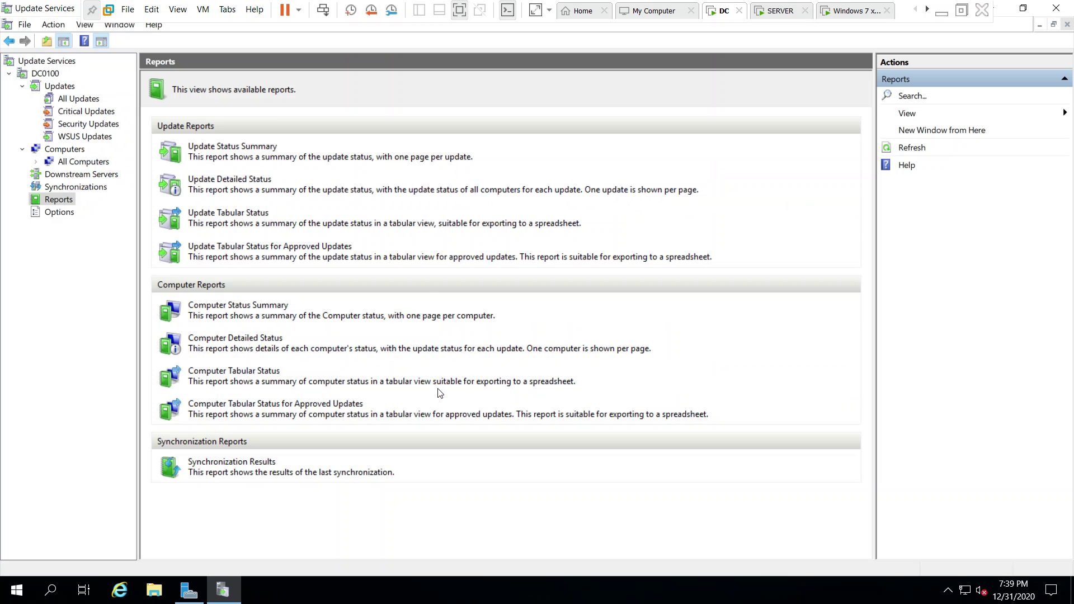
pyautogui.click(239, 148)
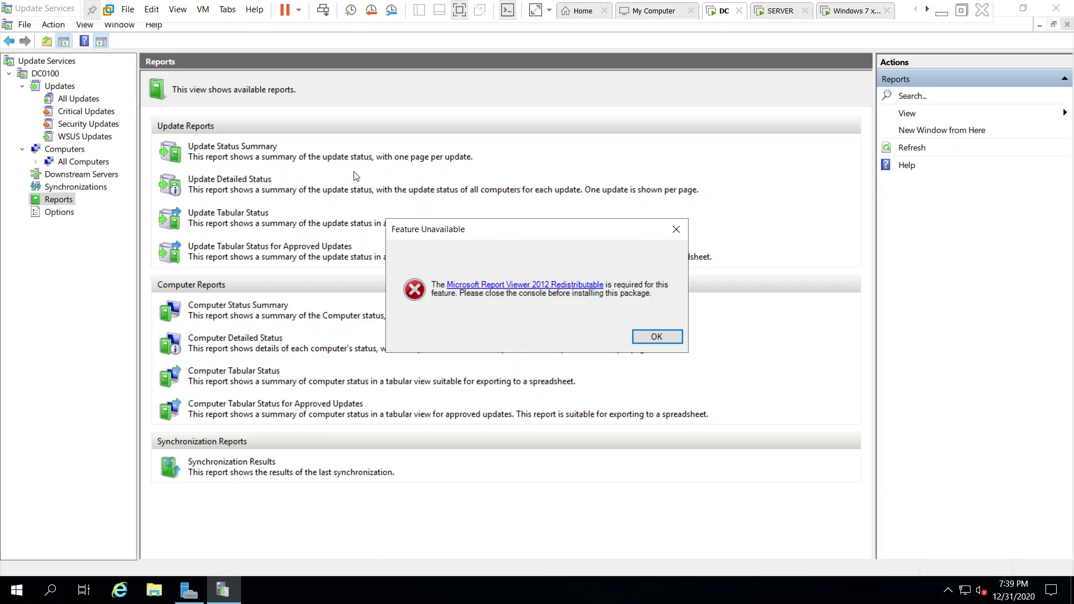
pyautogui.click(425, 374)
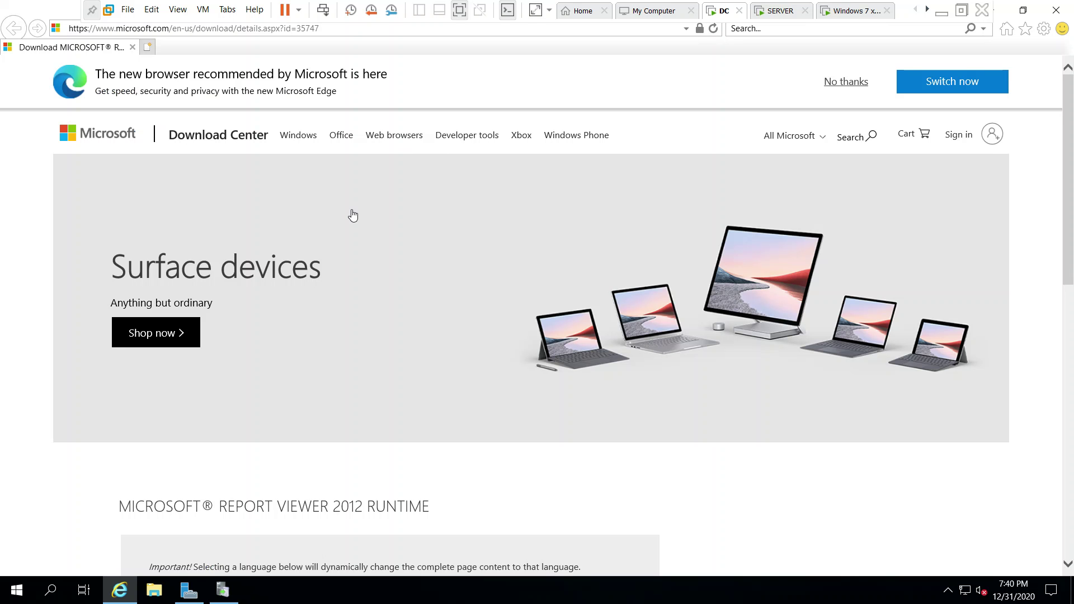
# Download the Report Viewer 2012 Runtime installer, saving it as ReportViewer (1).msi, and close the browser.
pyautogui.scroll(-3, 400, 399)
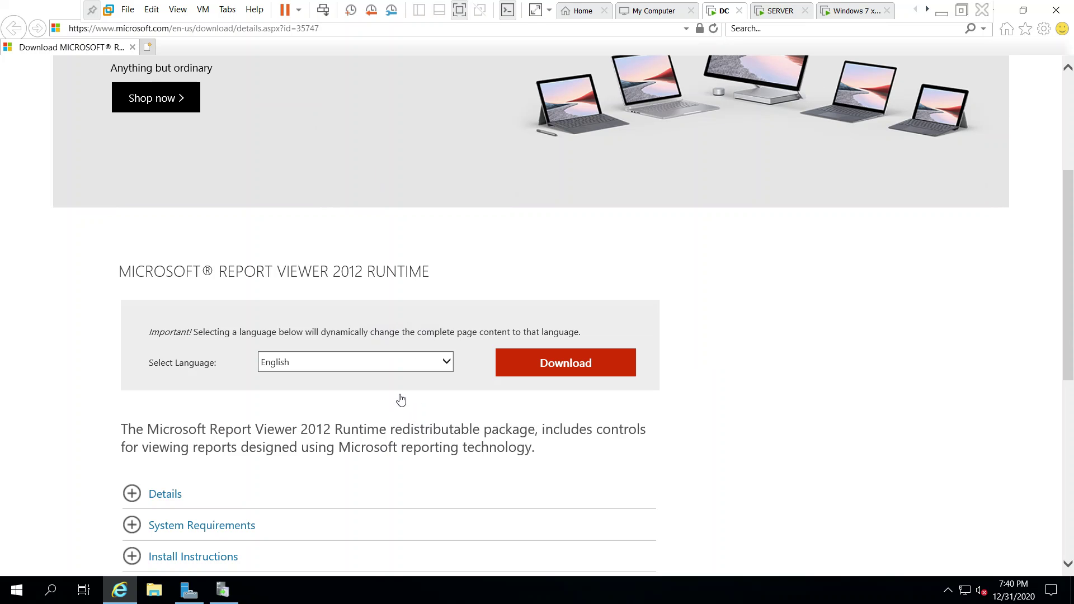
pyautogui.click(561, 367)
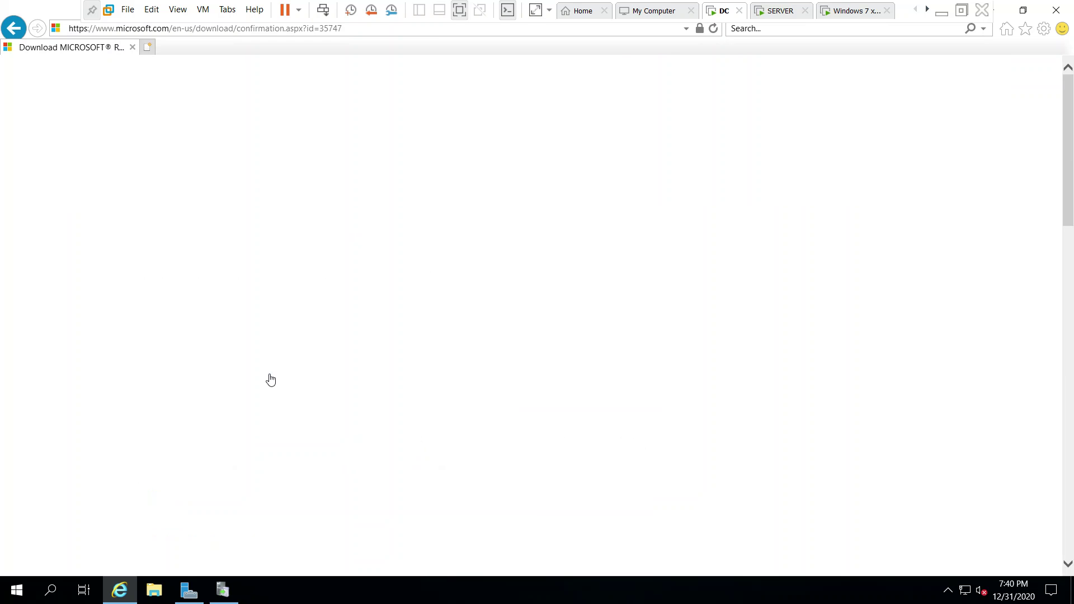
pyautogui.scroll(-4, 271, 380)
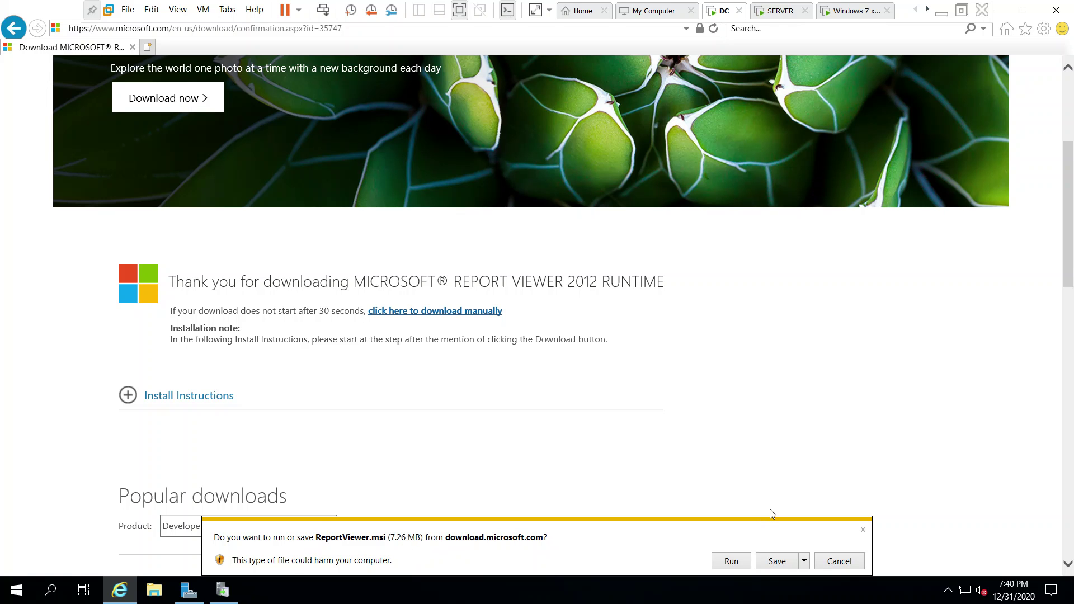
pyautogui.click(779, 563)
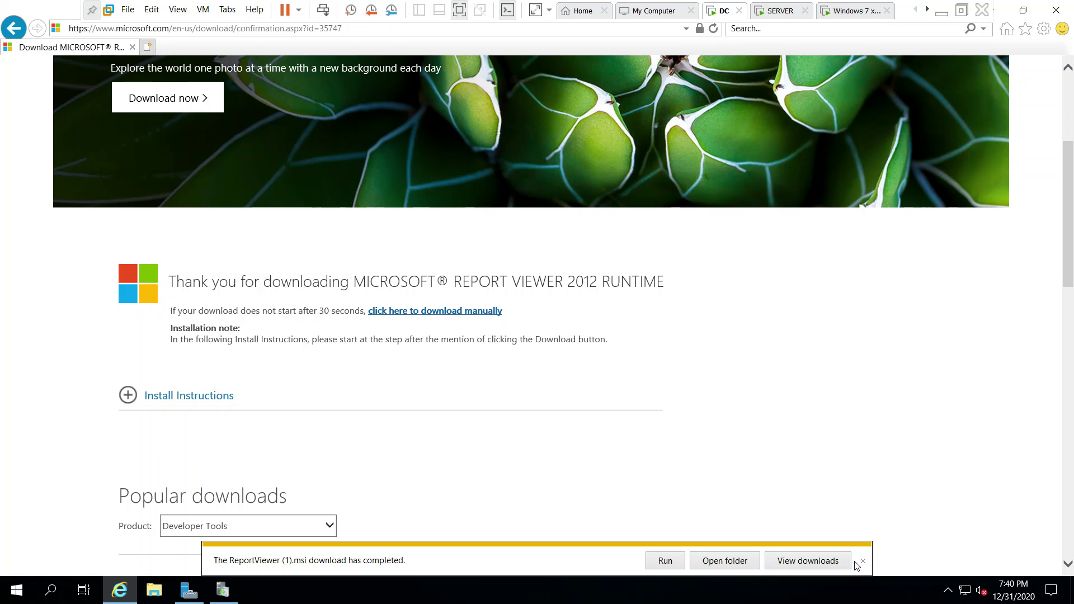
pyautogui.click(862, 562)
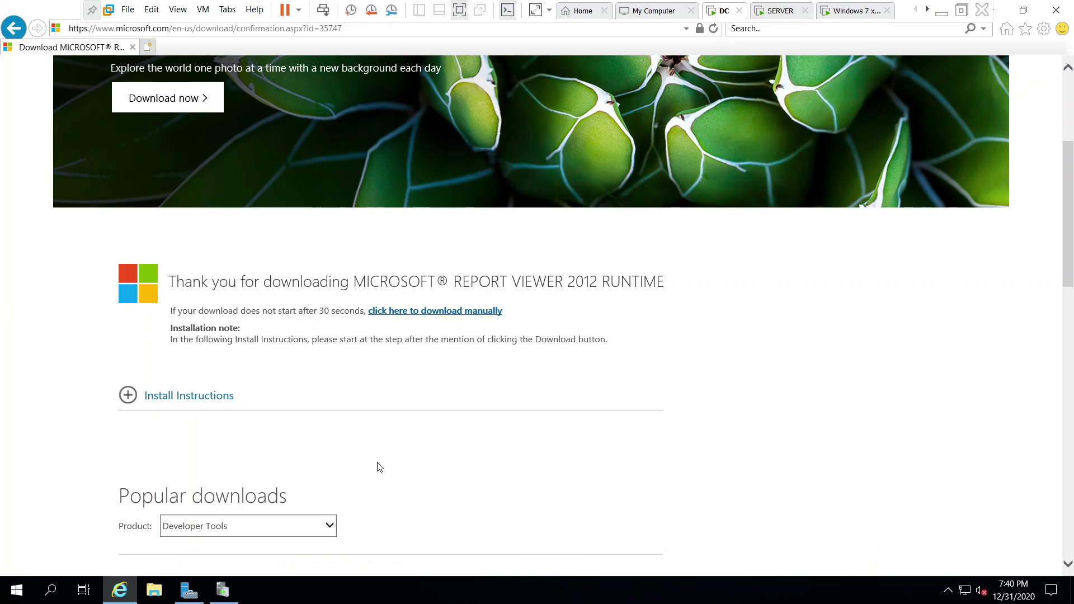
pyautogui.scroll(-10, 376, 468)
pyautogui.scroll(15, 376, 468)
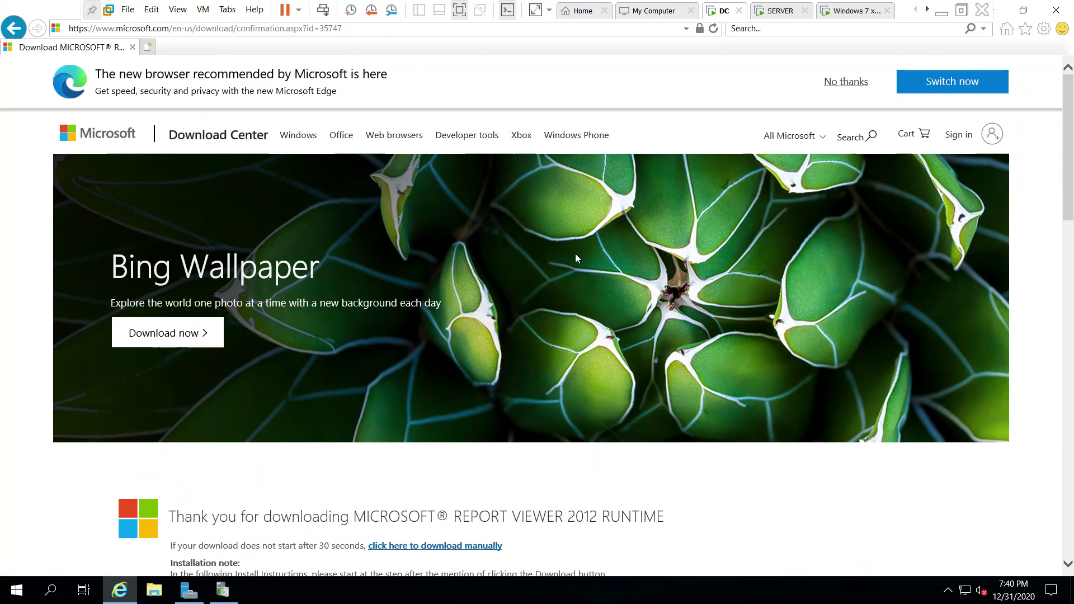
pyautogui.scroll(-5, 478, 374)
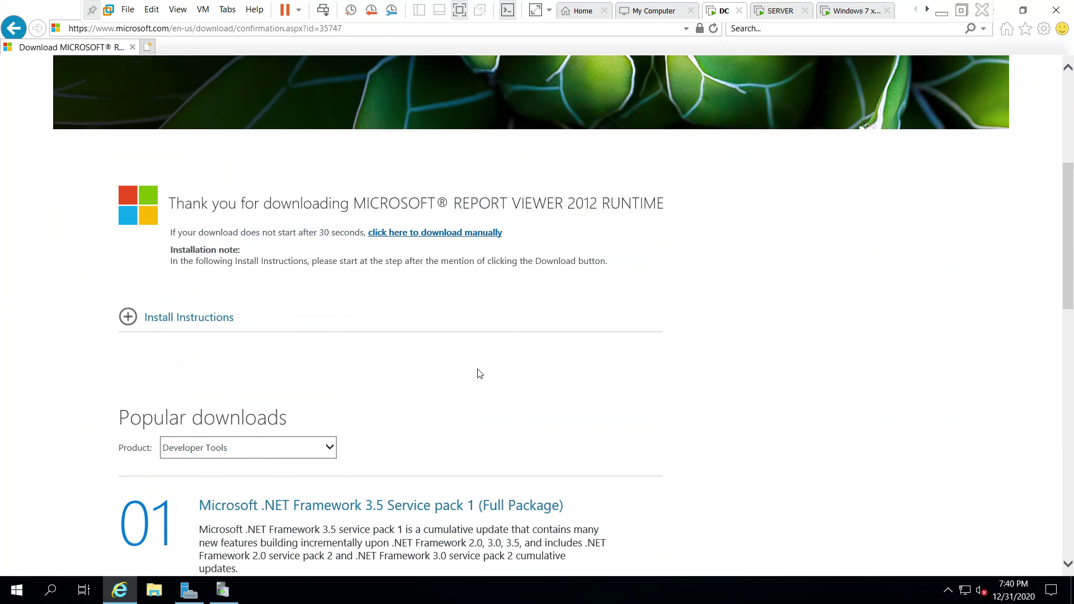
pyautogui.scroll(-4, 479, 374)
pyautogui.scroll(10, 480, 374)
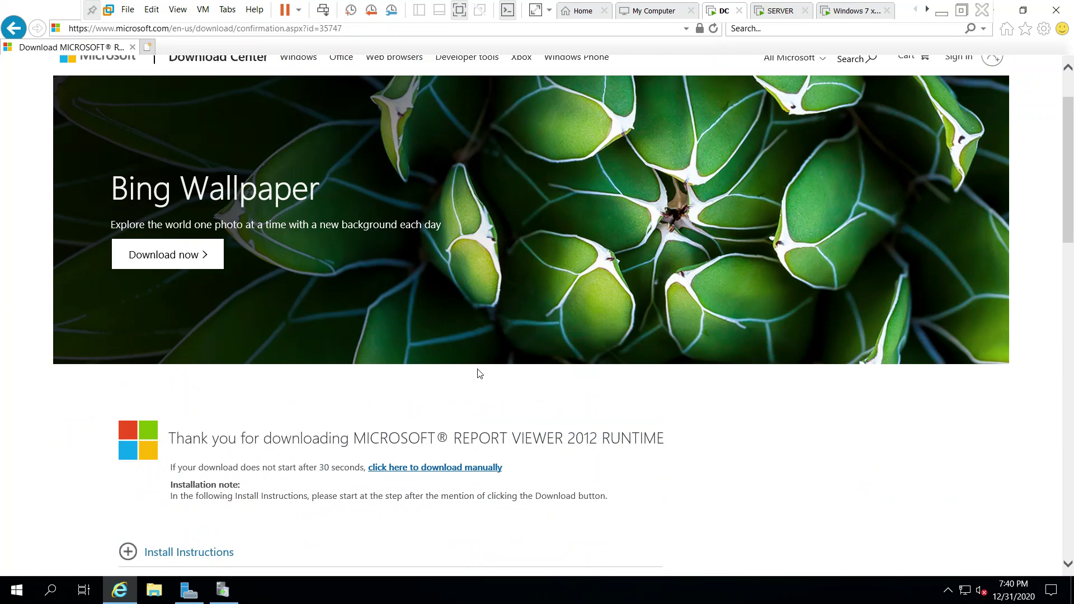
pyautogui.click(1056, 10)
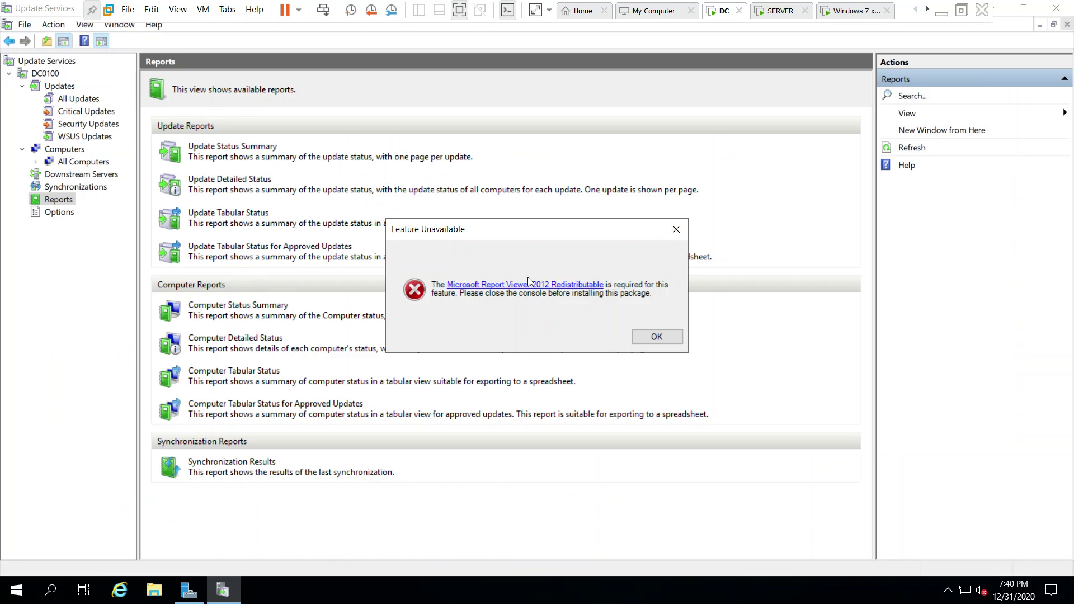
# Restart the WSUS console from Server Manager Tools and confirm the Update Status Summary report for DC0100 now opens.
pyautogui.click(658, 337)
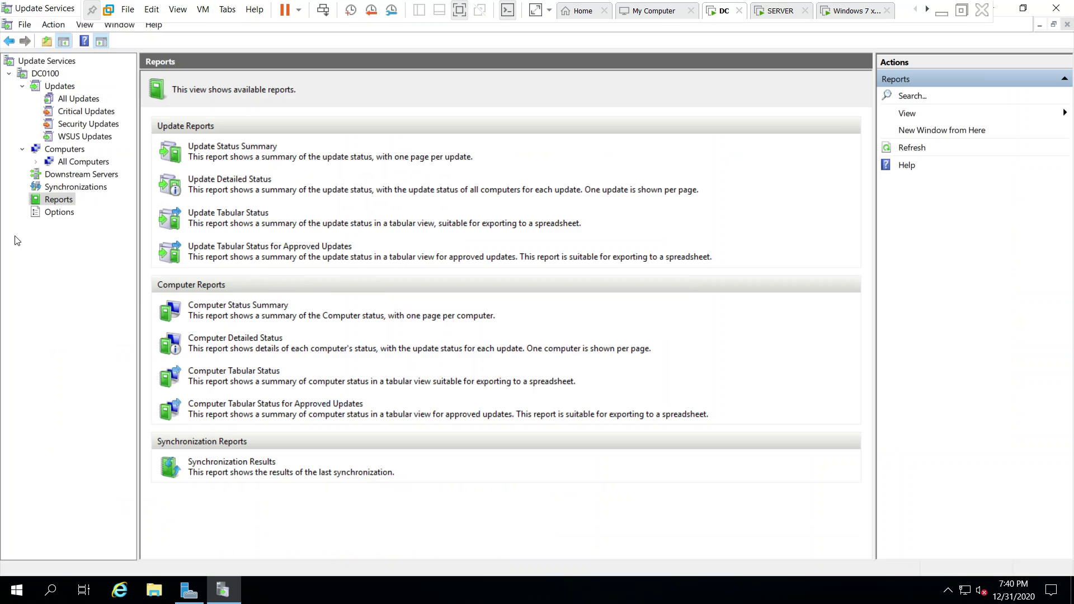
pyautogui.click(1056, 8)
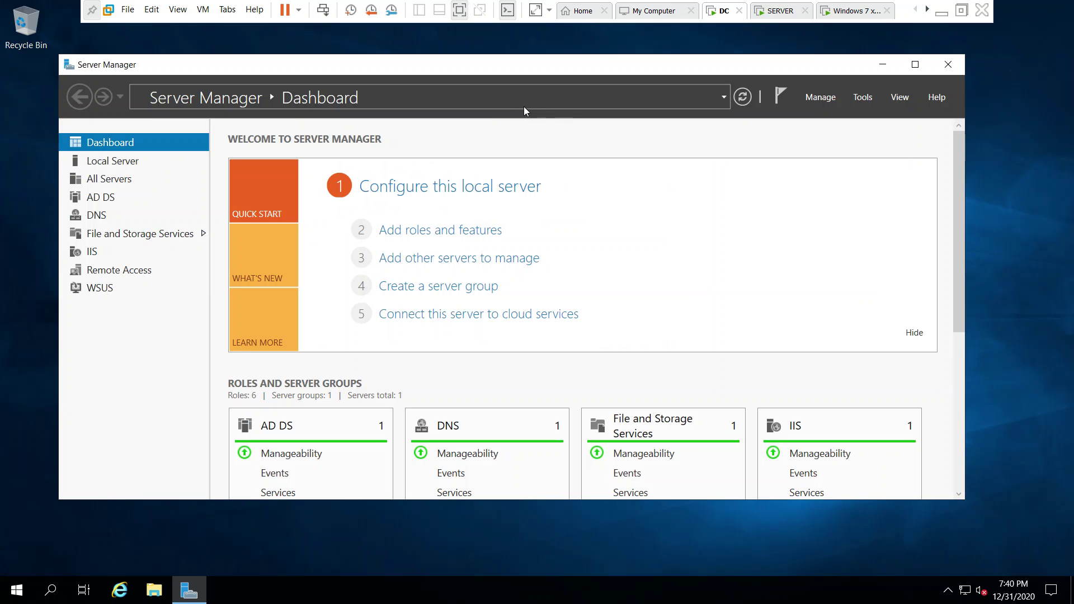
pyautogui.click(863, 99)
pyautogui.click(962, 572)
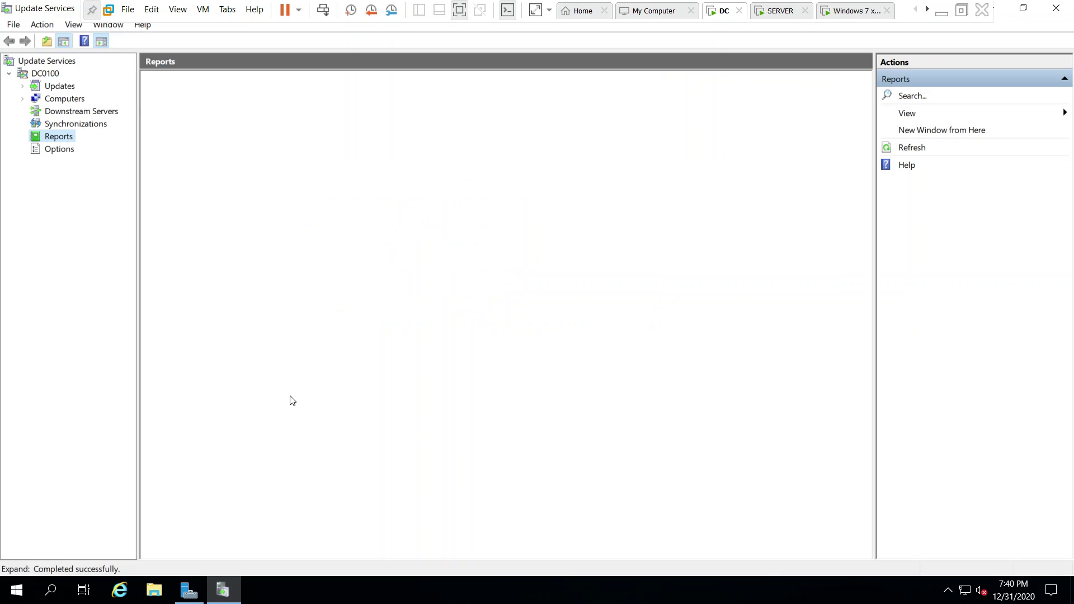
pyautogui.click(210, 148)
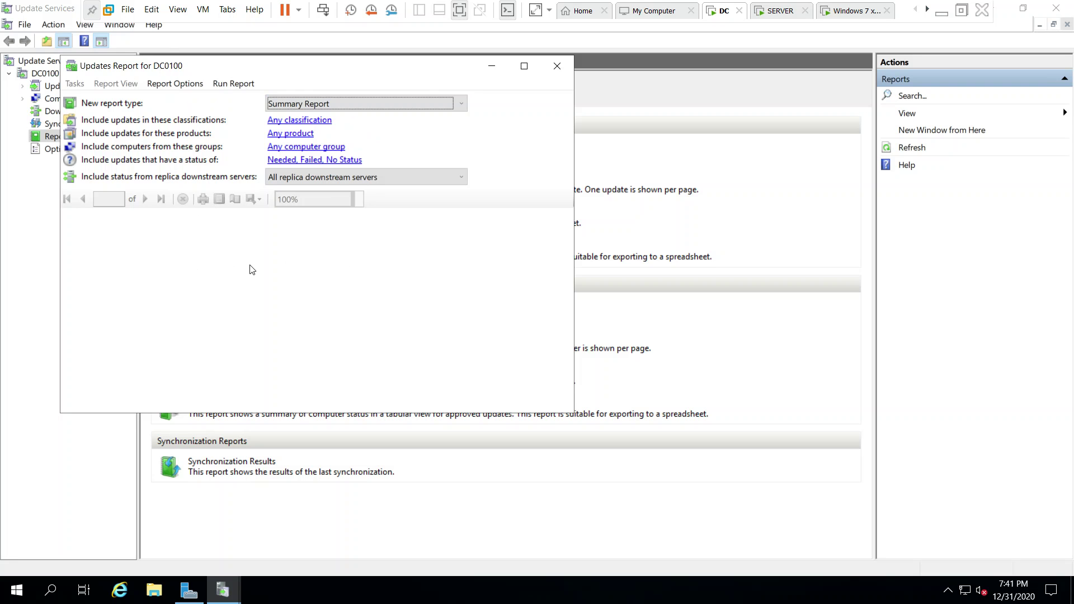
pyautogui.click(558, 66)
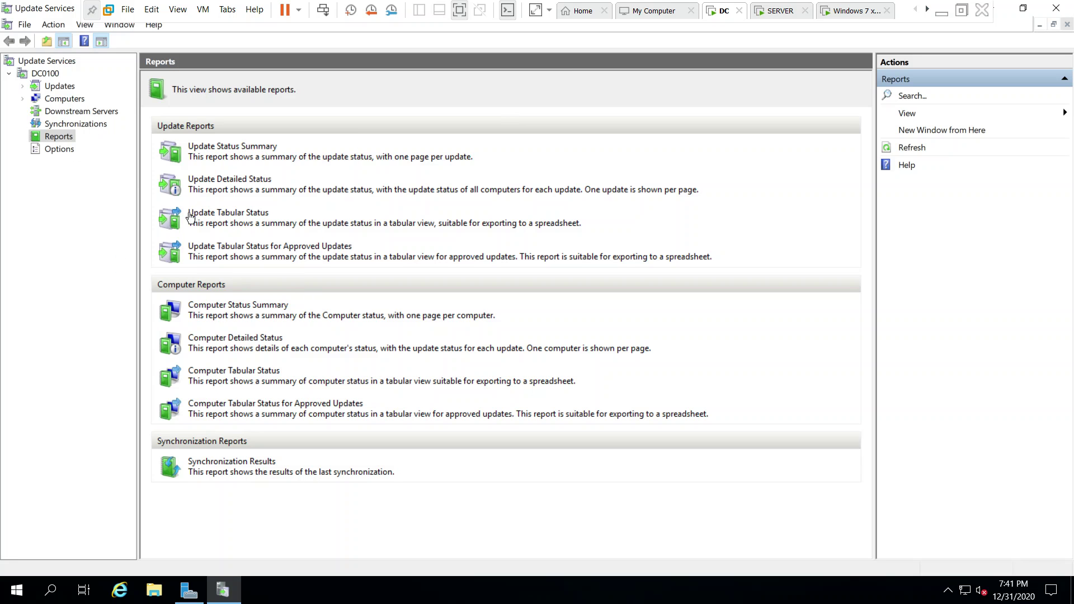
# Open dc0100.india.com's status report under All Computers: 5979 updates installed or not applicable.
pyautogui.click(51, 101)
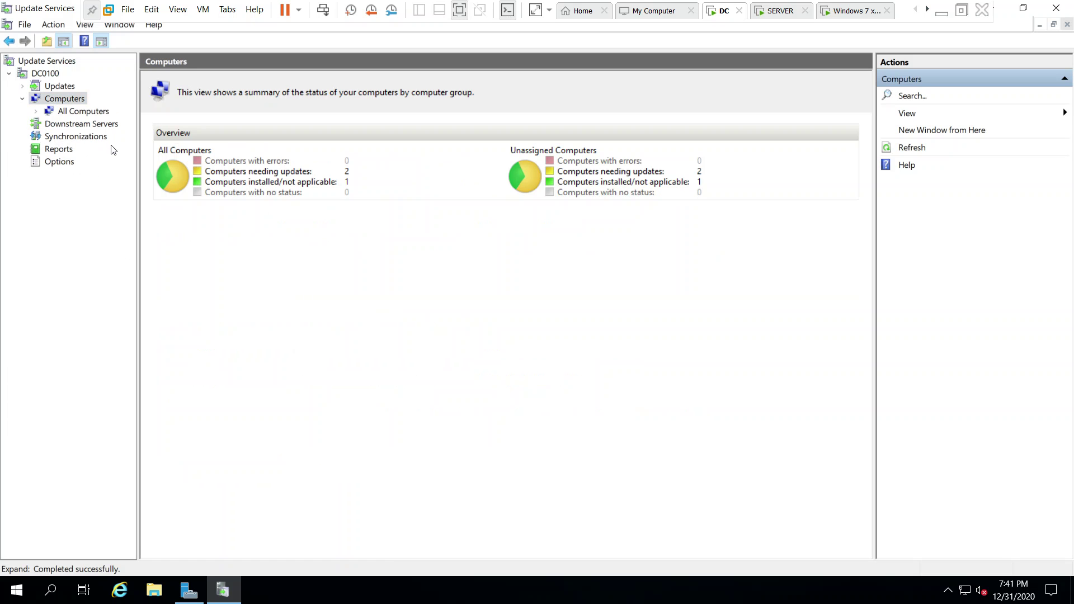
pyautogui.click(83, 114)
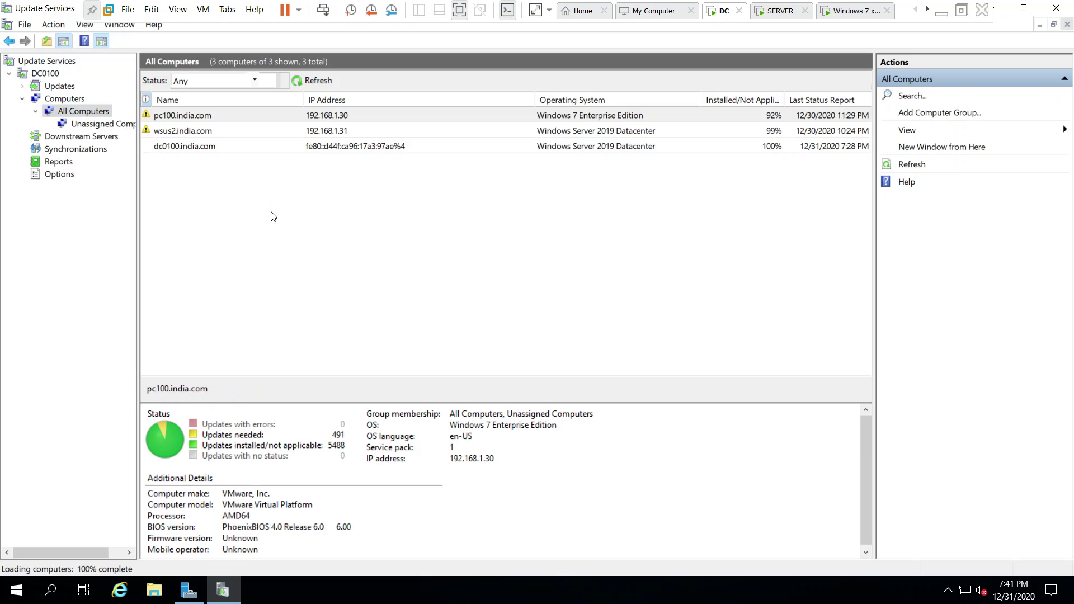
pyautogui.click(255, 149)
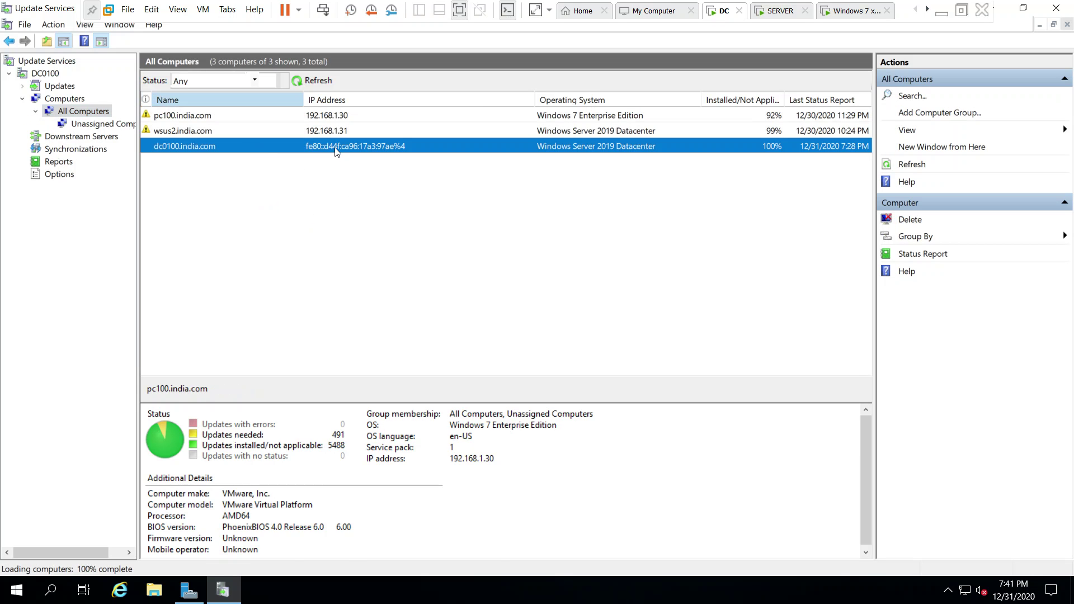
pyautogui.doubleClick(249, 147)
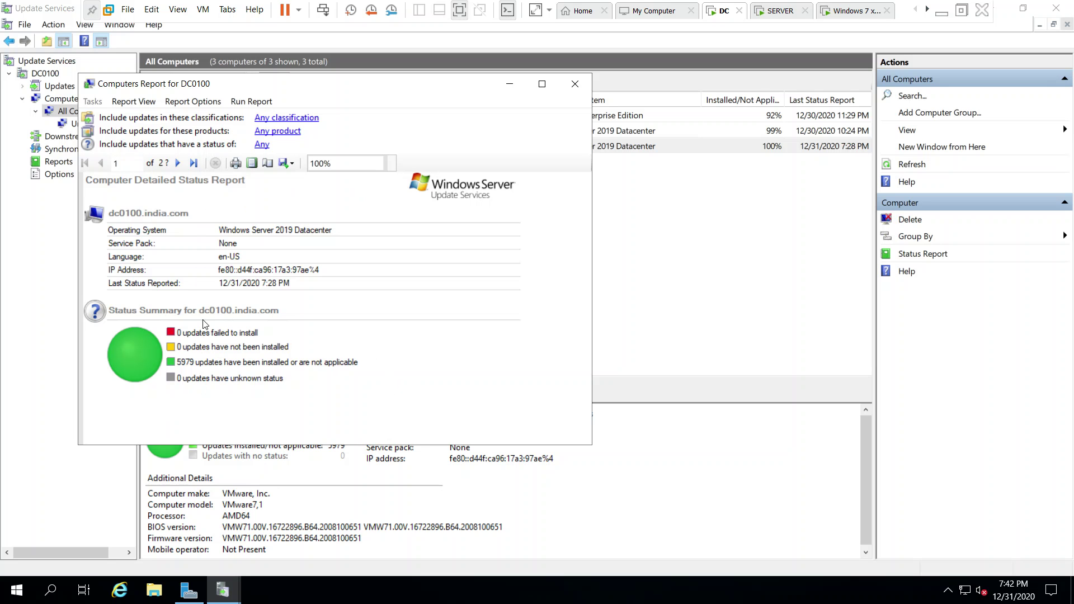
pyautogui.click(575, 88)
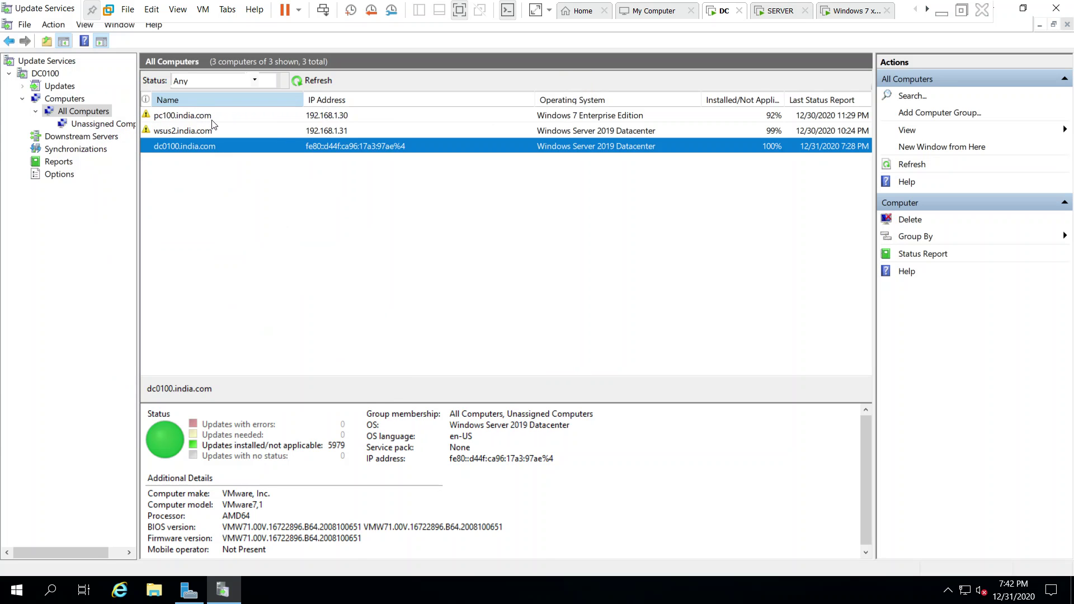
# Review pc100.india.com's status report: 491 not installed, 5488 installed or not applicable, none failed.
pyautogui.click(240, 116)
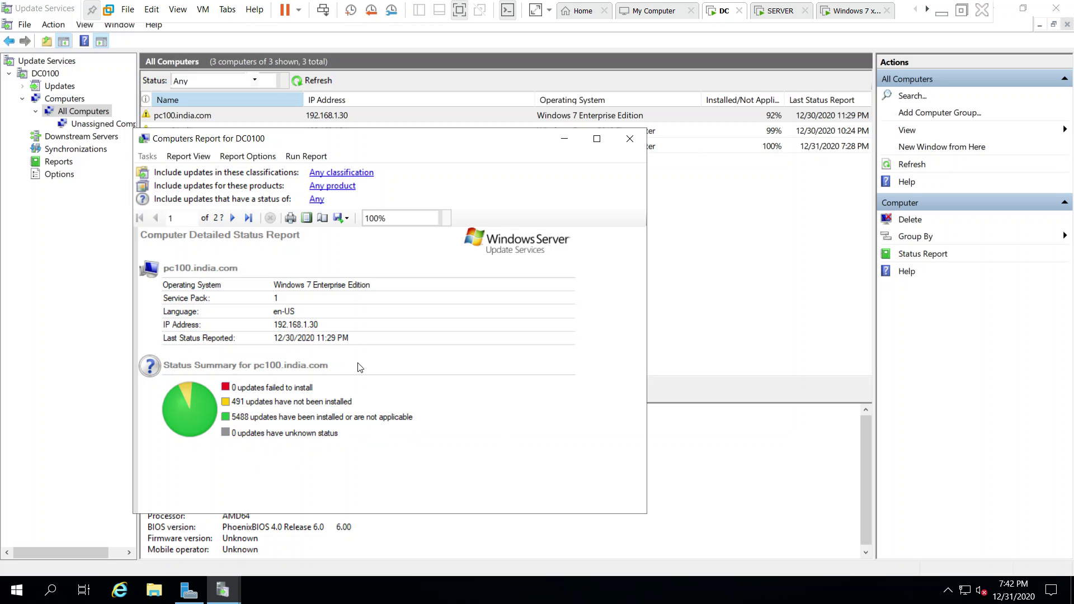
pyautogui.click(629, 138)
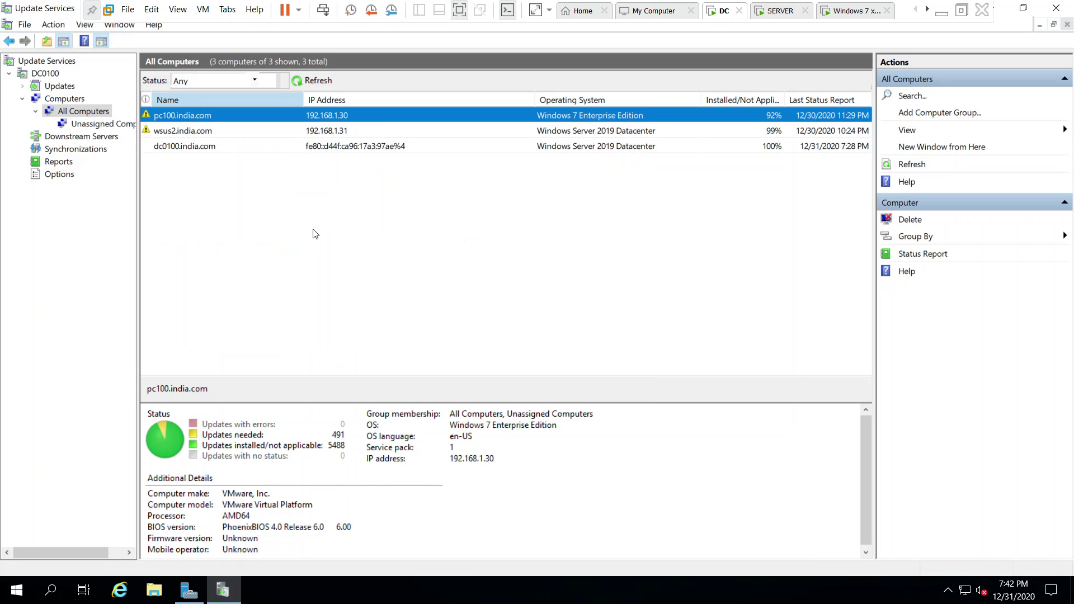
# Select critical updates KB2506014 and KB2786081 and start approving them.
pyautogui.click(59, 87)
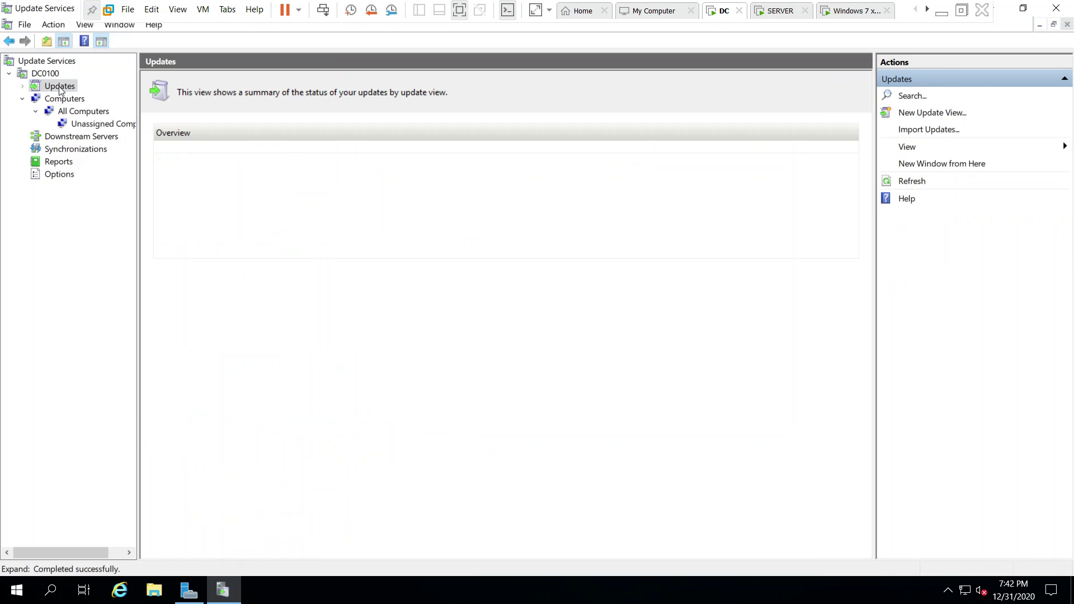
pyautogui.click(23, 86)
pyautogui.click(84, 111)
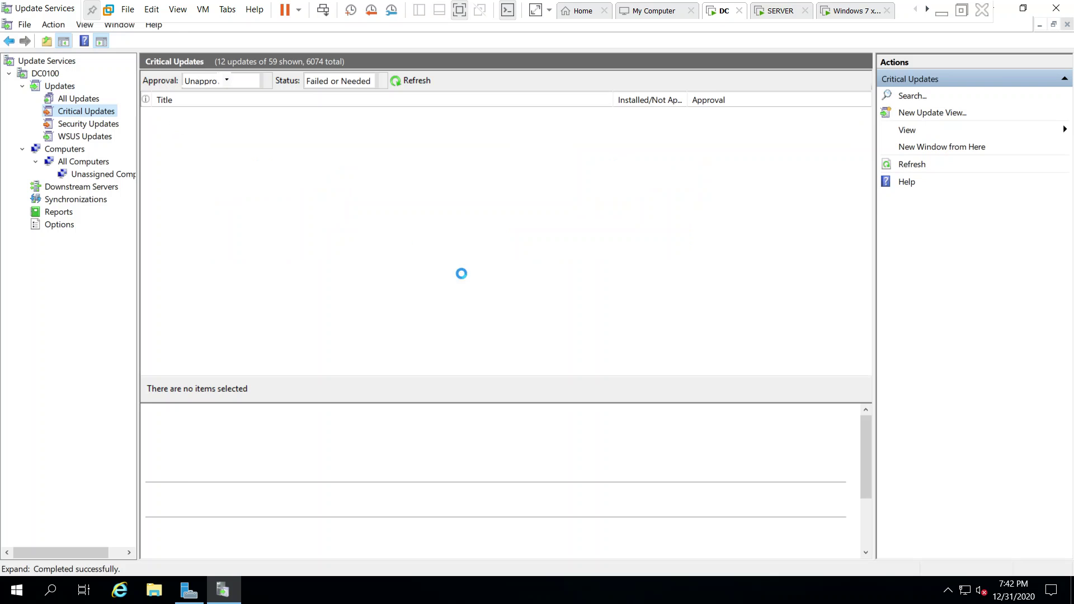
pyautogui.click(297, 119)
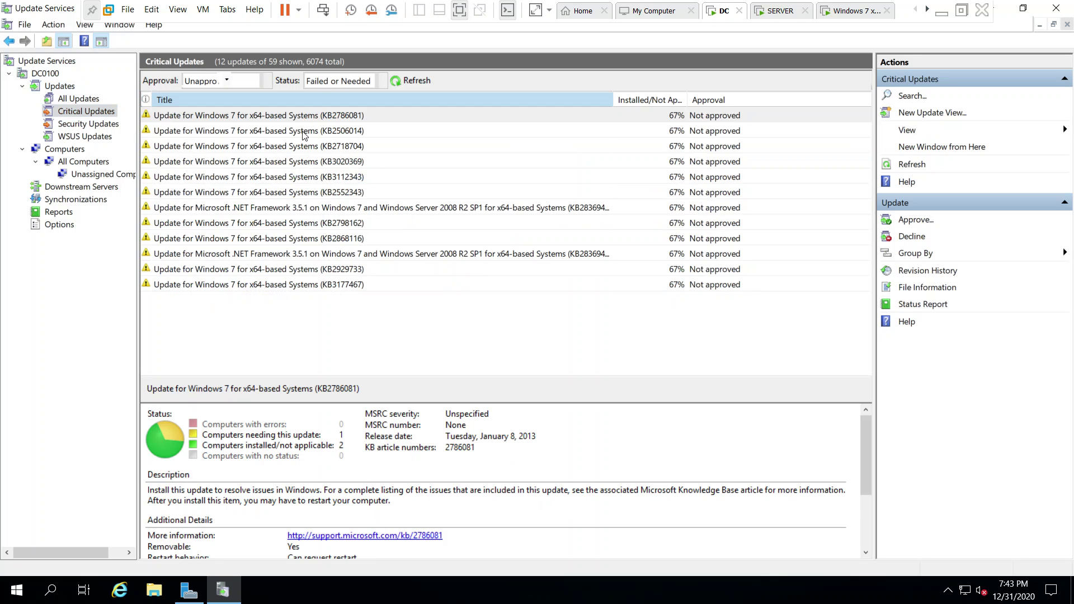
pyautogui.click(313, 132)
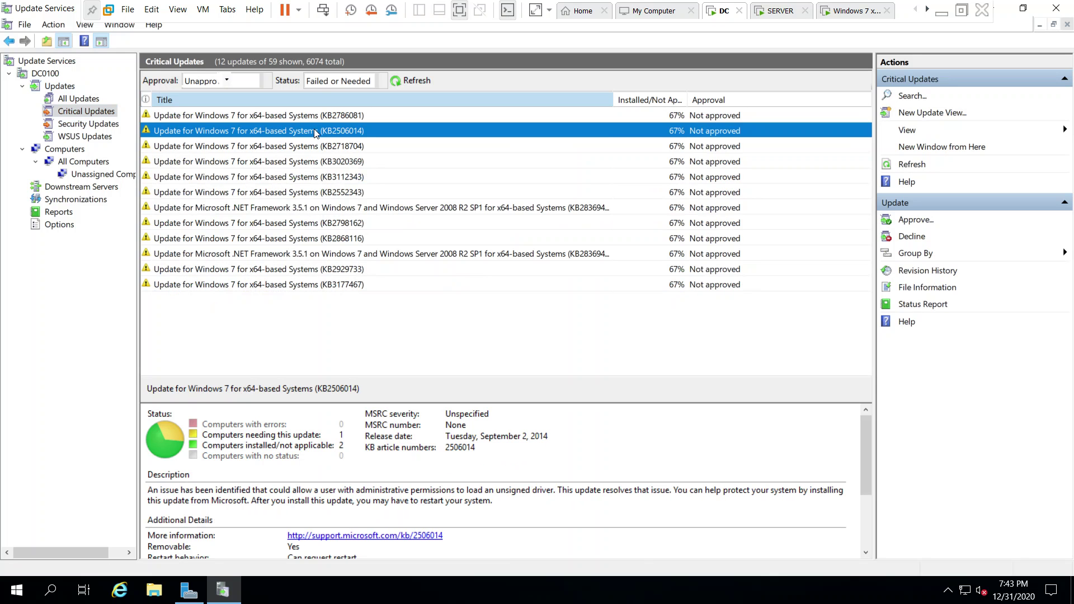
pyautogui.keyDown('ctrl'); pyautogui.click(313, 120); pyautogui.keyUp('ctrl')
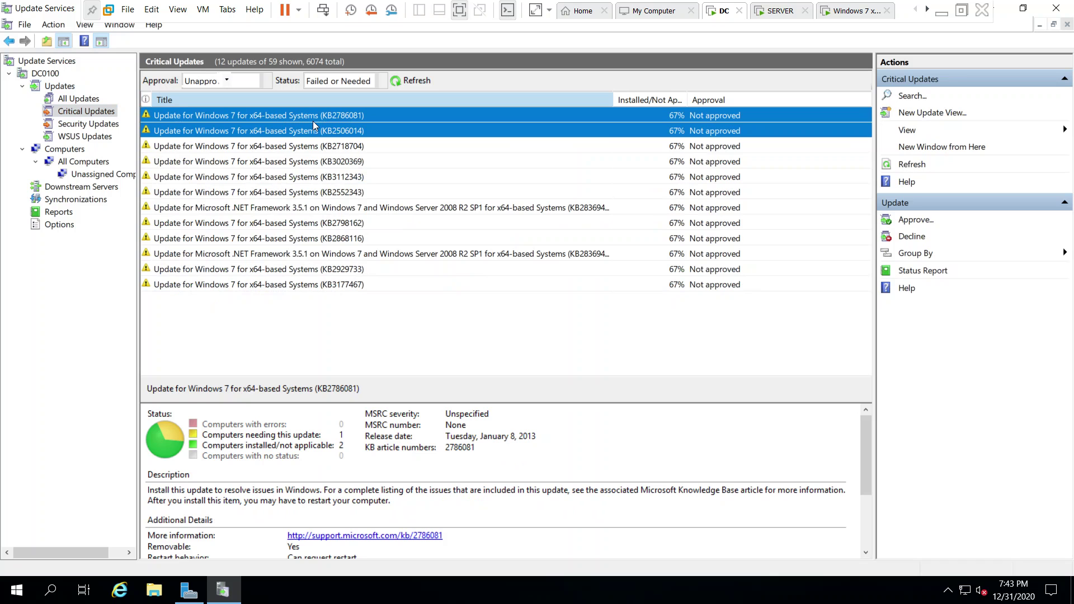
pyautogui.rightClick(313, 124)
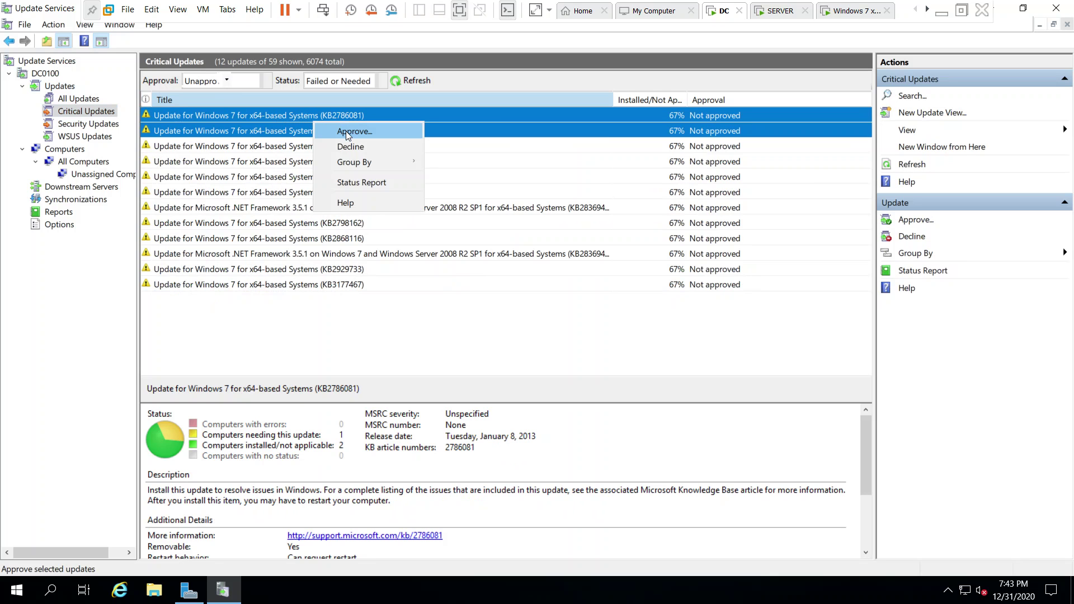
pyautogui.click(368, 134)
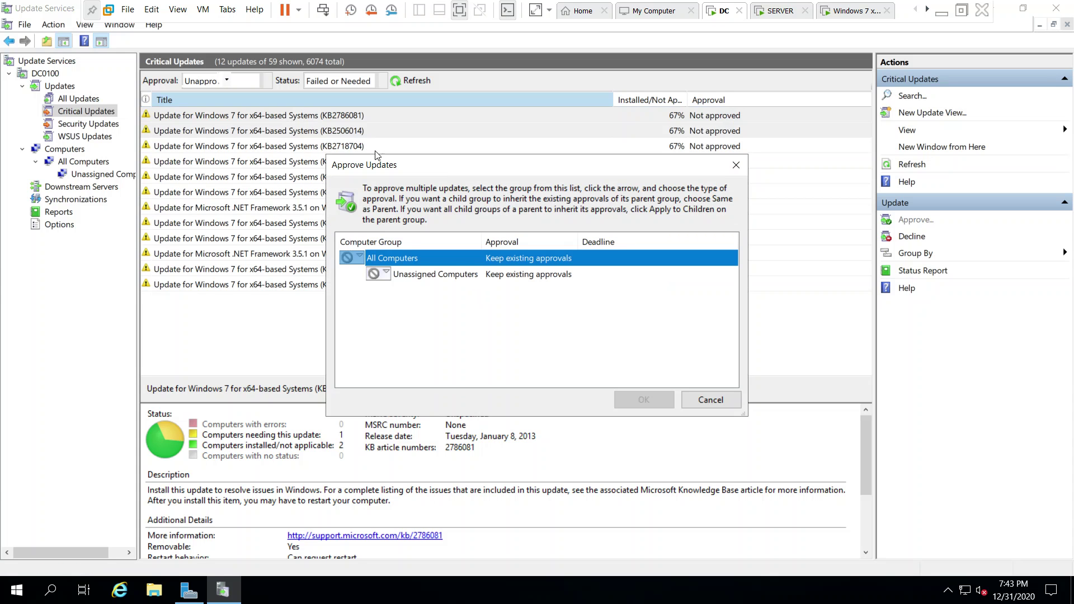
# Approve both updates for install on Unassigned Computers and All Computers.
pyautogui.click(385, 274)
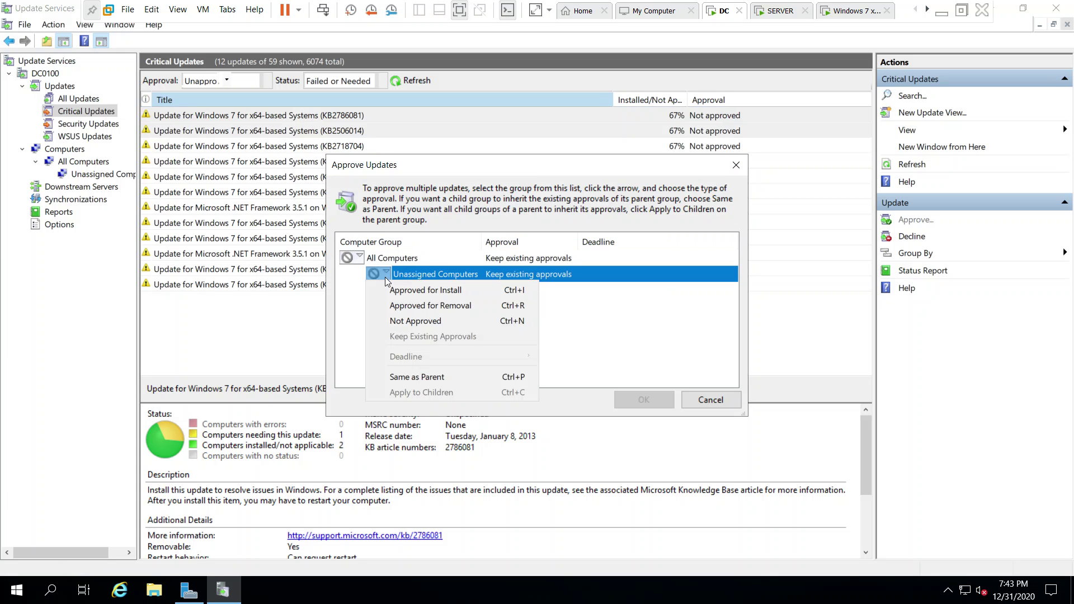
pyautogui.click(425, 291)
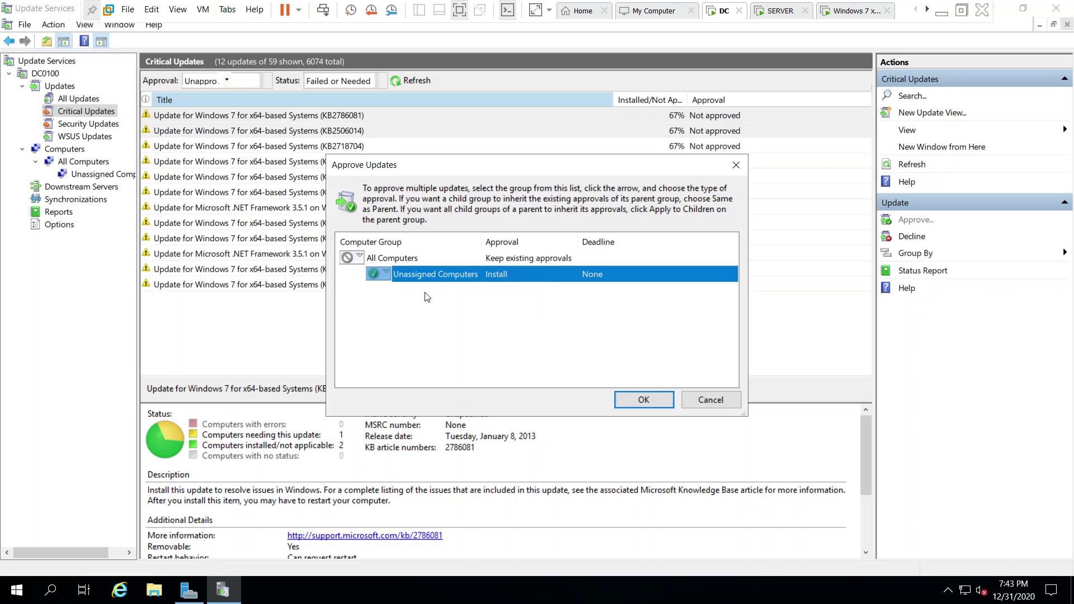
pyautogui.click(355, 260)
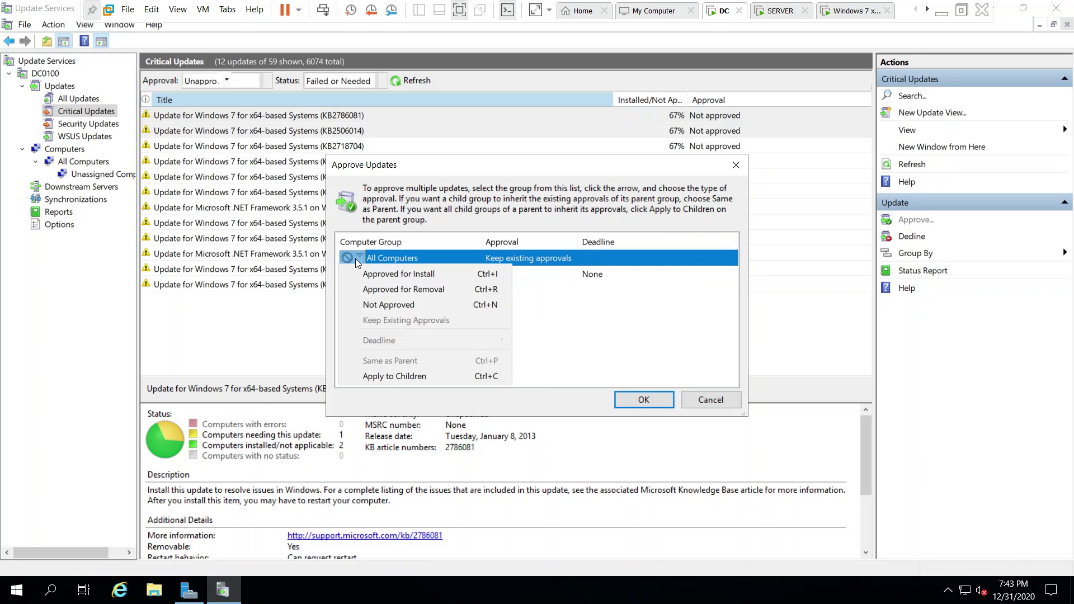
pyautogui.click(368, 274)
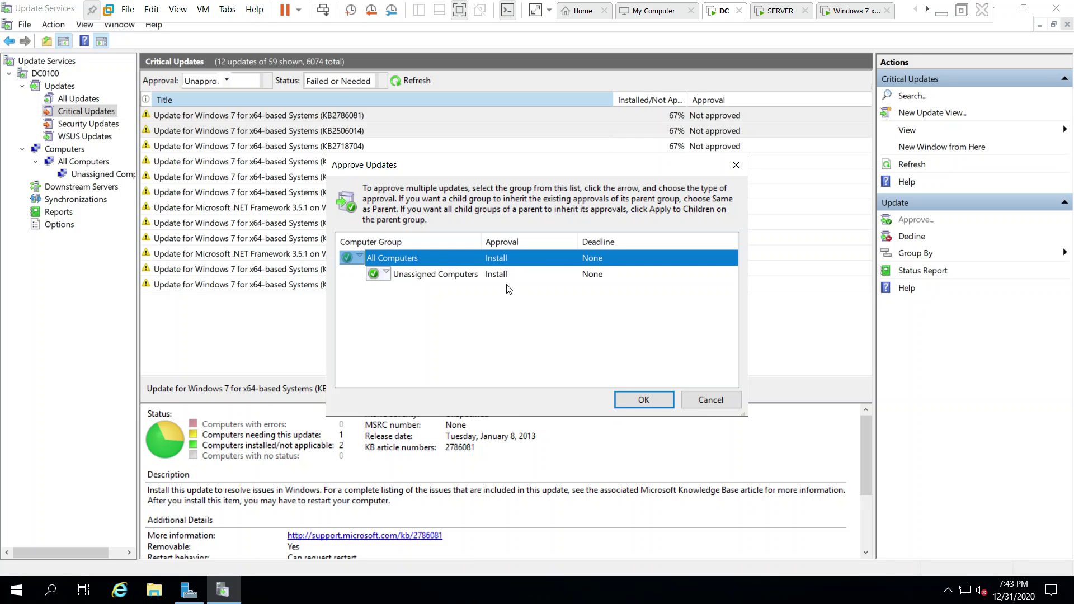
pyautogui.click(642, 401)
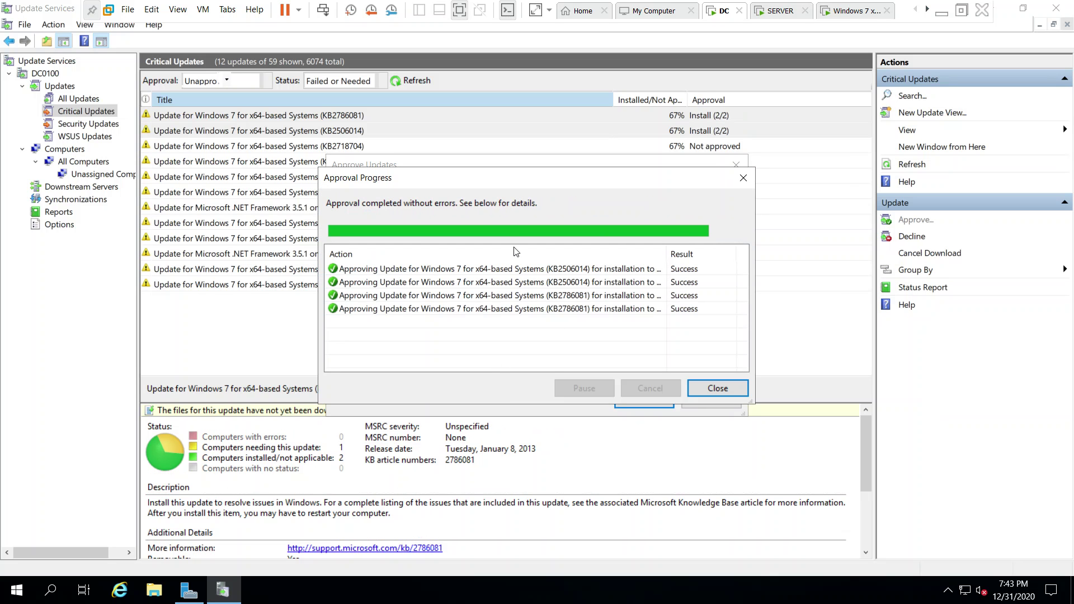
pyautogui.click(719, 392)
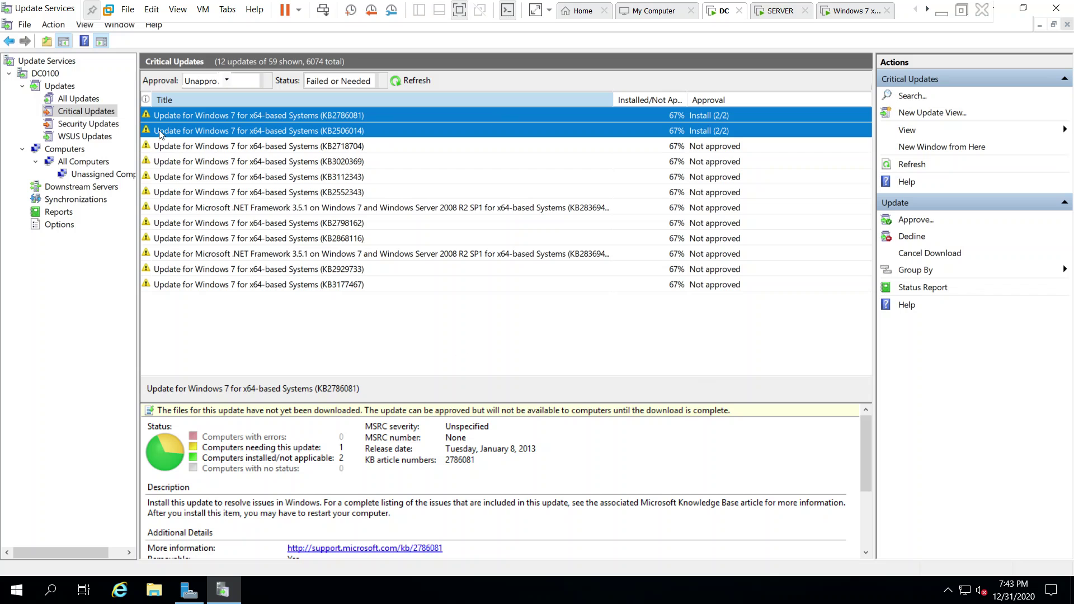
# Select the DC0100 server node and navigate to its Synchronizations history.
pyautogui.click(40, 73)
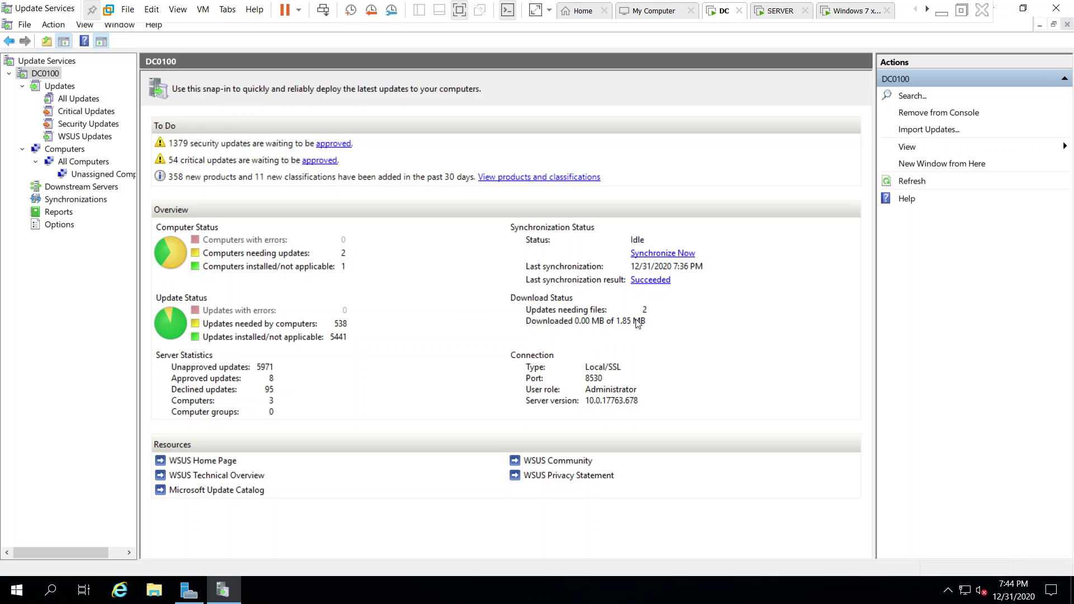
pyautogui.click(74, 189)
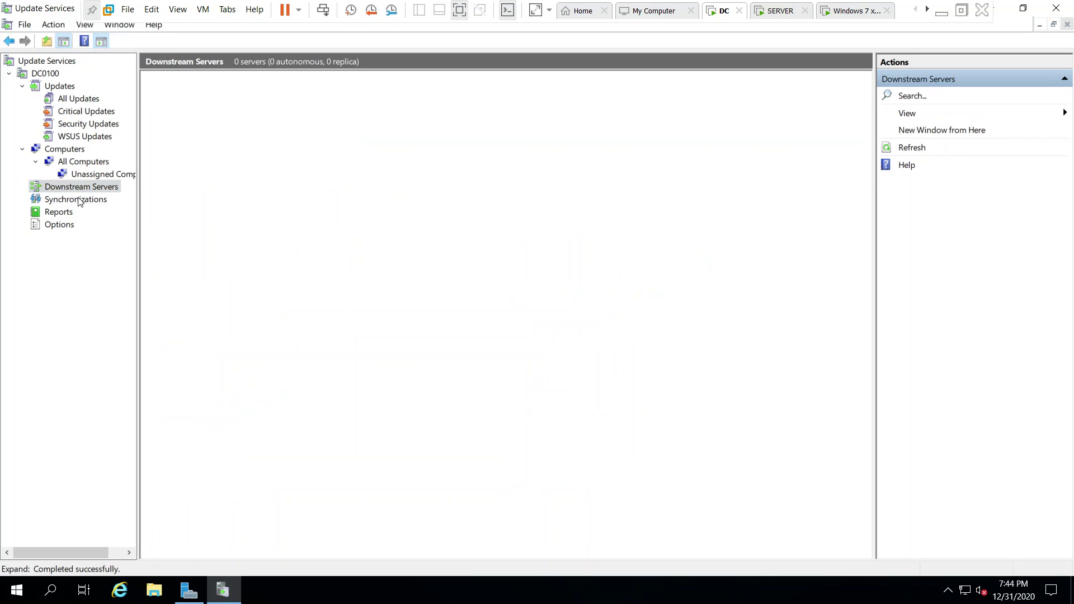
pyautogui.click(79, 200)
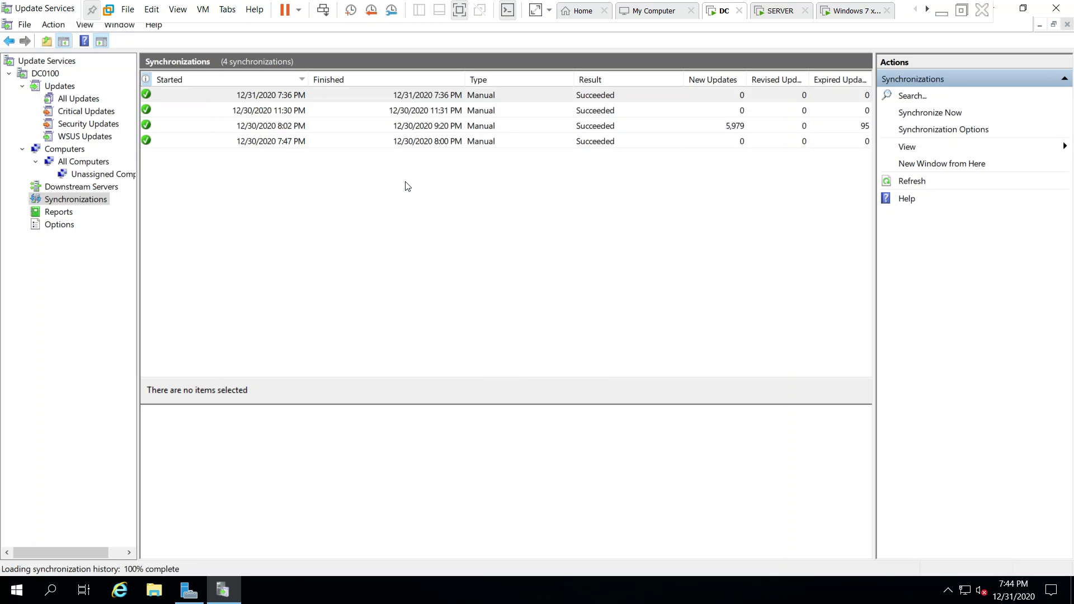
# Run a WSUS synchronization now and return to the DC0100 overview once it succeeds.
pyautogui.click(940, 114)
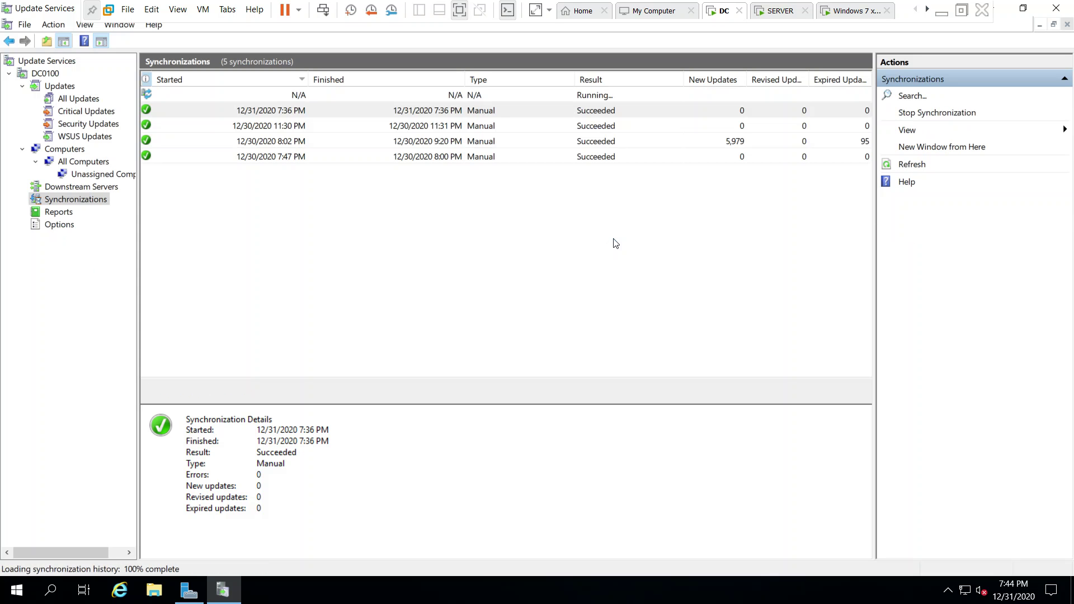
pyautogui.click(363, 98)
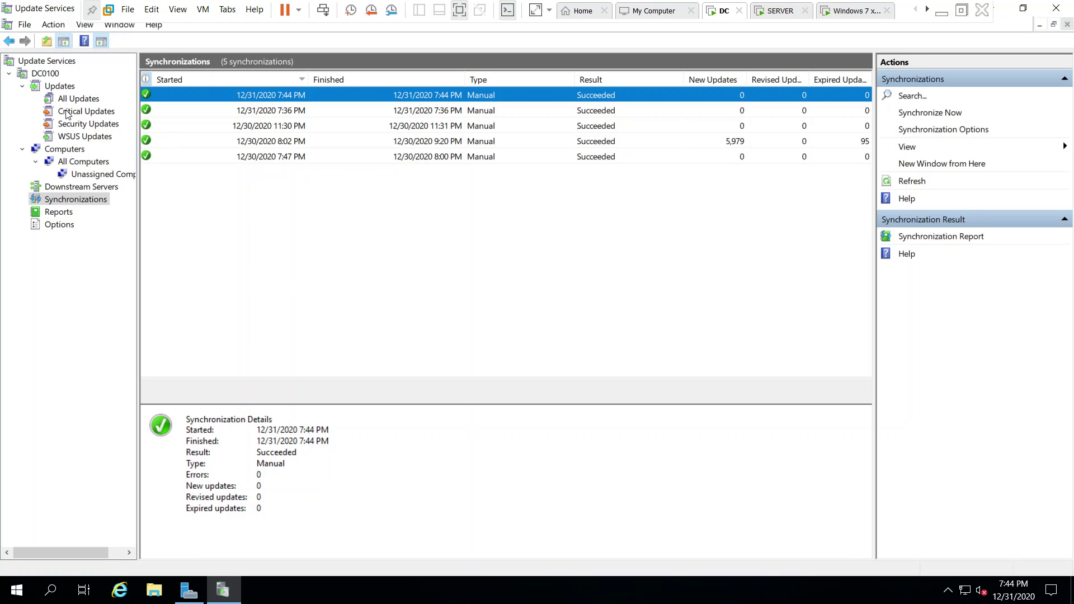
pyautogui.click(45, 74)
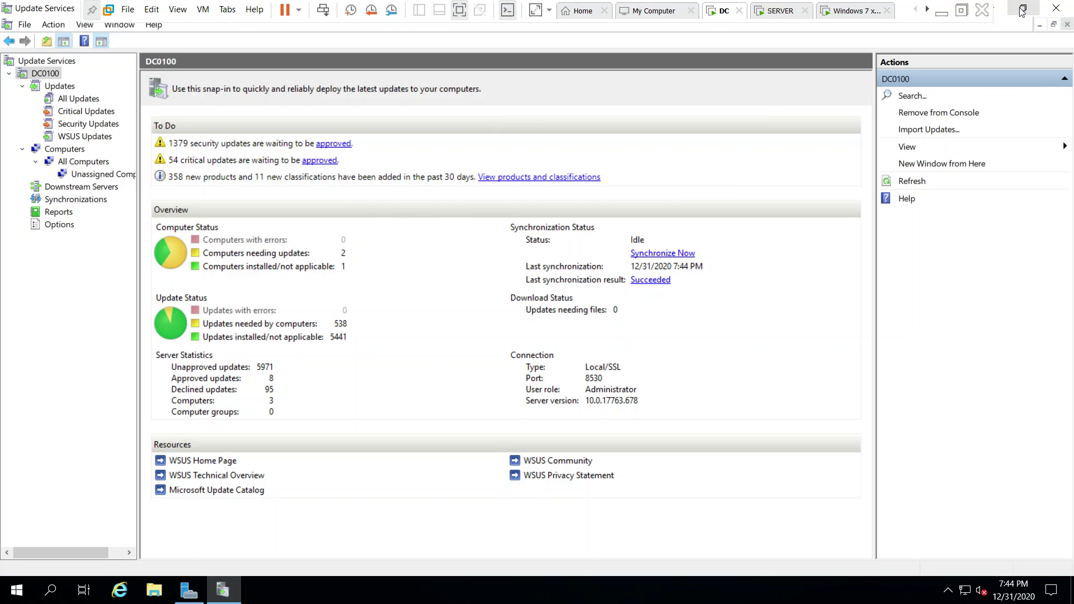
# Minimize Update Services and launch Group Policy Management from Server Manager's Tools menu.
pyautogui.click(219, 595)
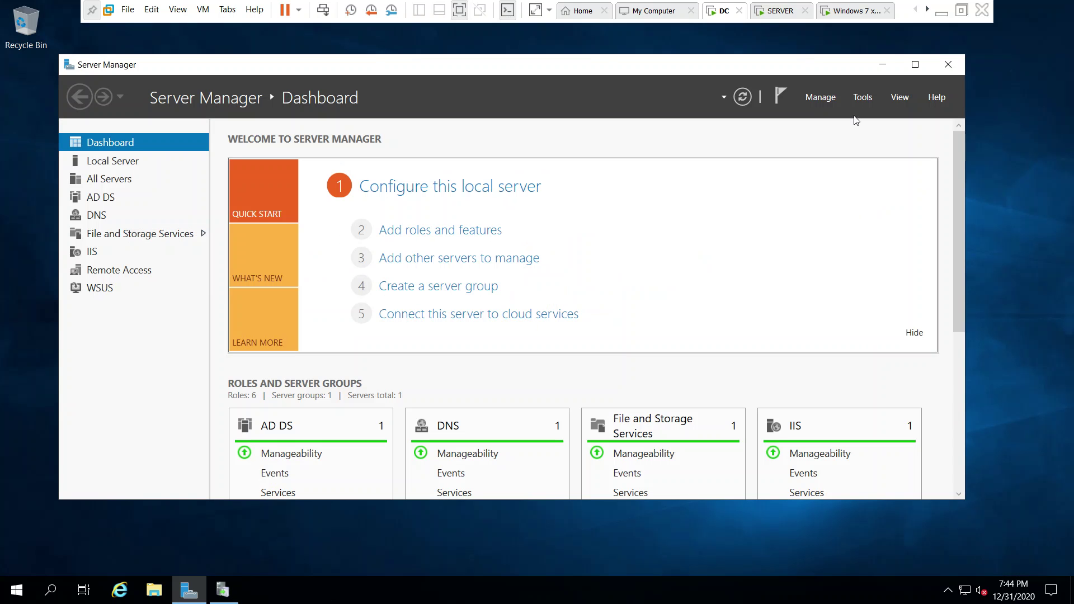
pyautogui.click(864, 97)
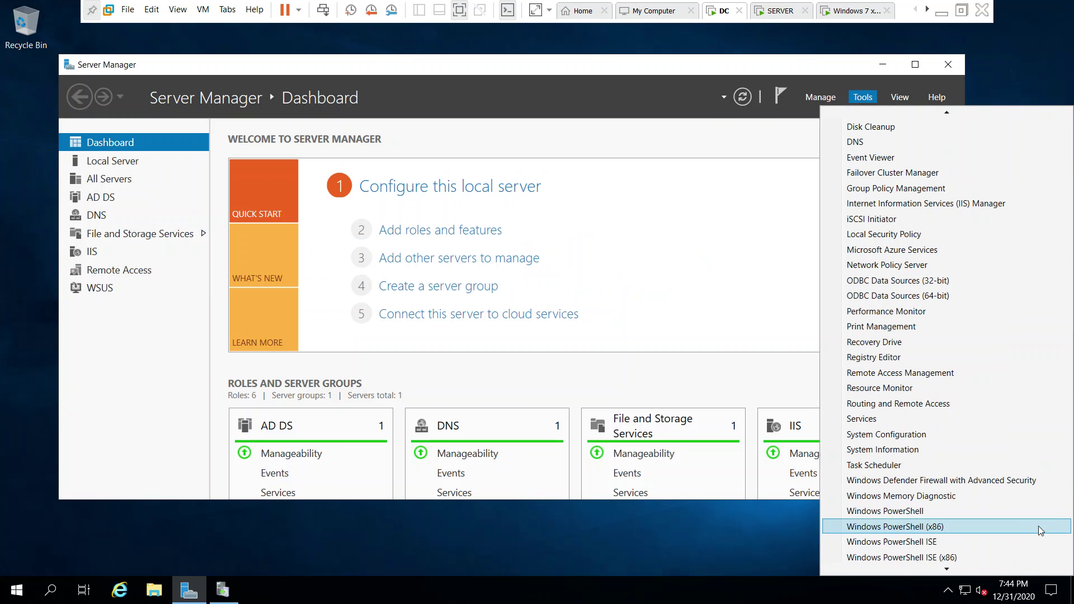
pyautogui.moveTo(946, 569)
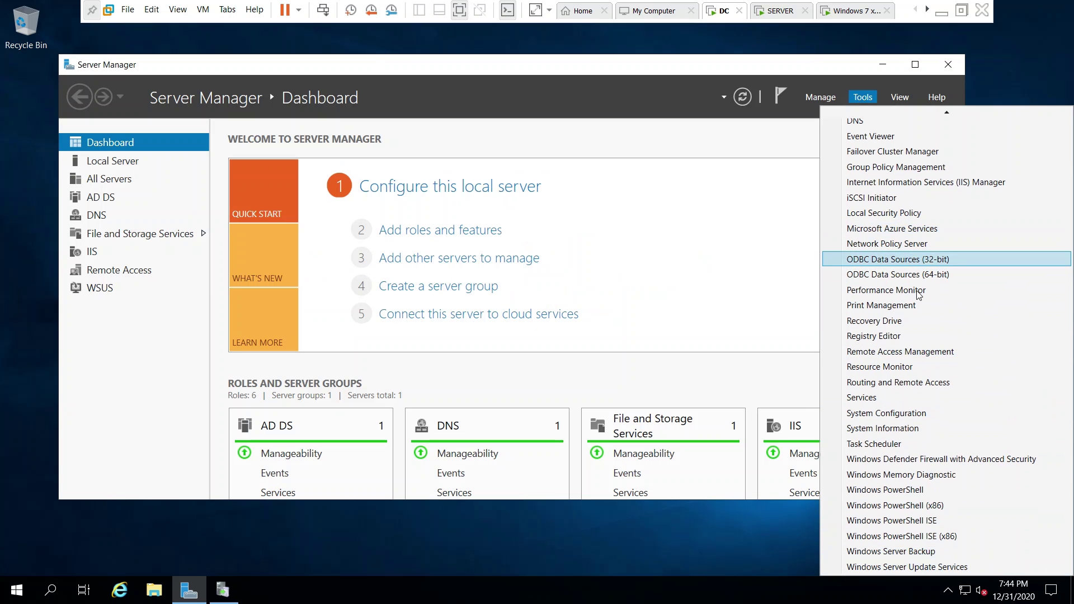
pyautogui.scroll(4, 923, 310)
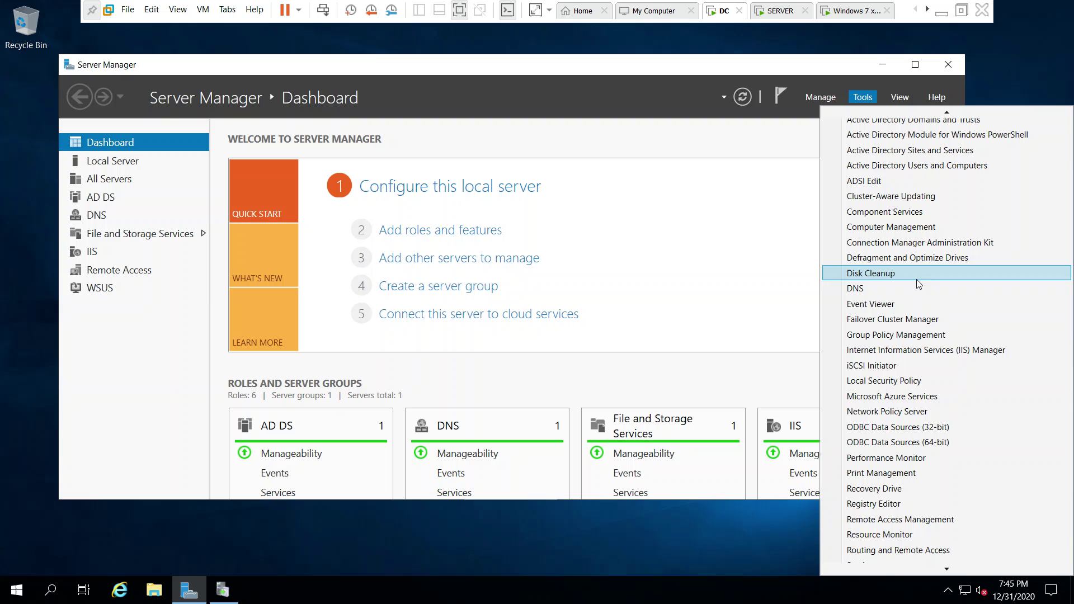
pyautogui.click(926, 335)
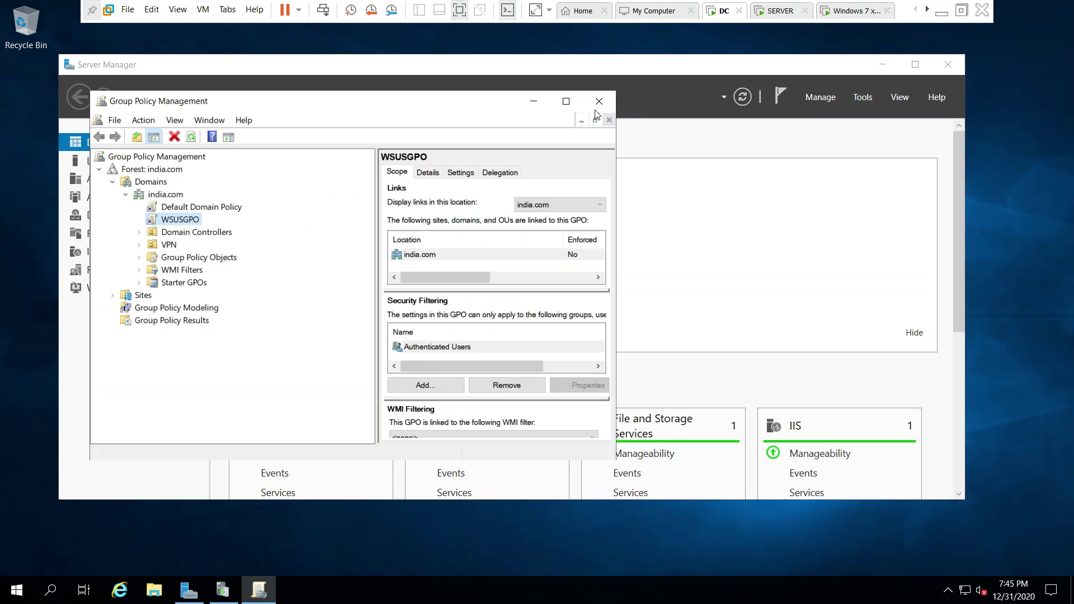
# Maximize Group Policy Management, then start and cancel a new GPO on india.com.
pyautogui.click(566, 101)
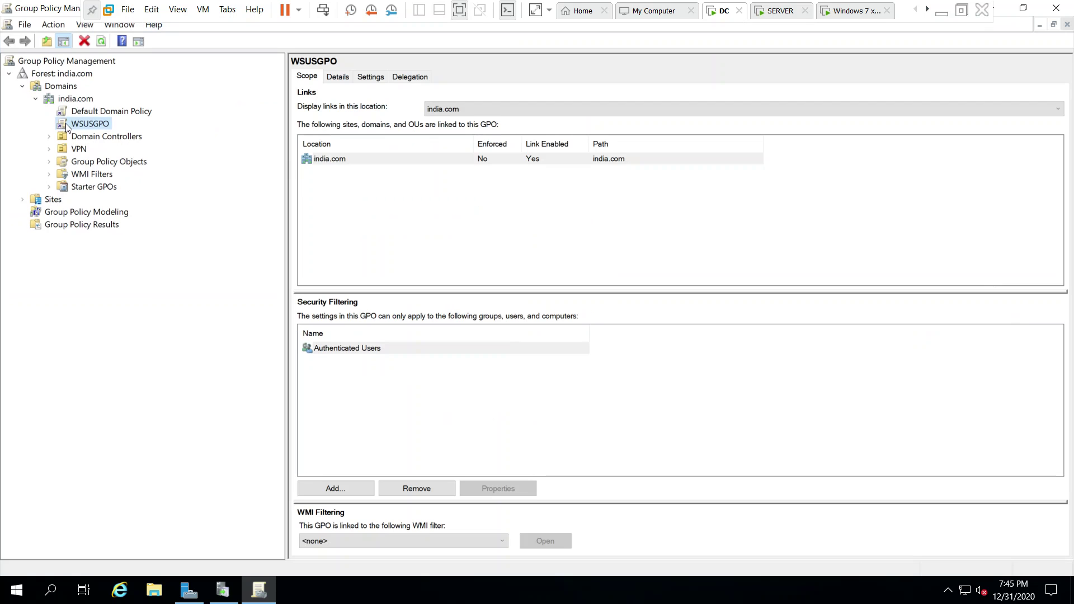
pyautogui.click(80, 100)
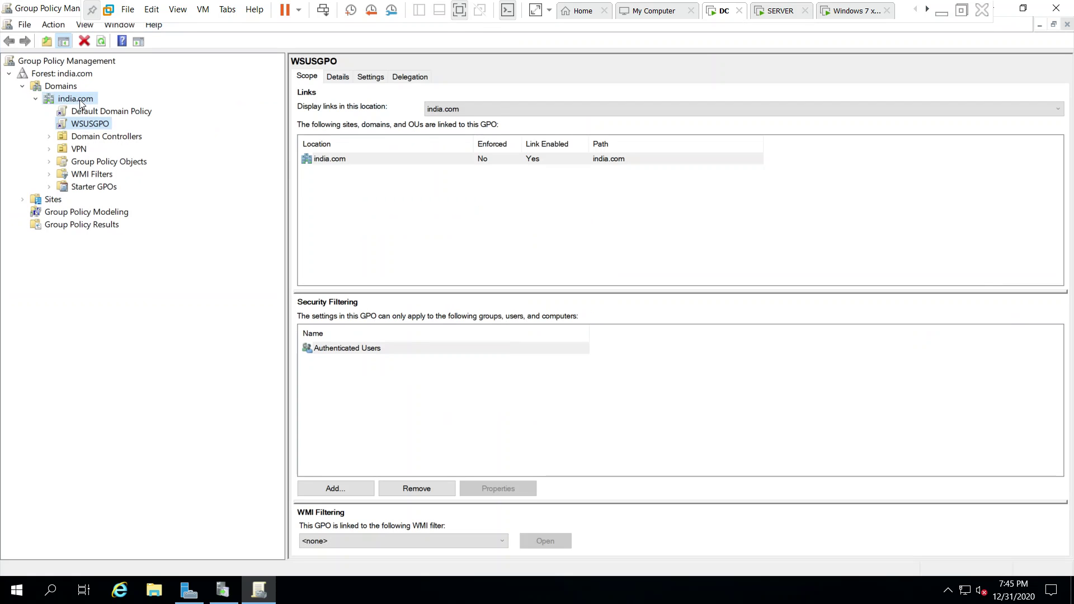
pyautogui.rightClick(80, 99)
pyautogui.click(120, 111)
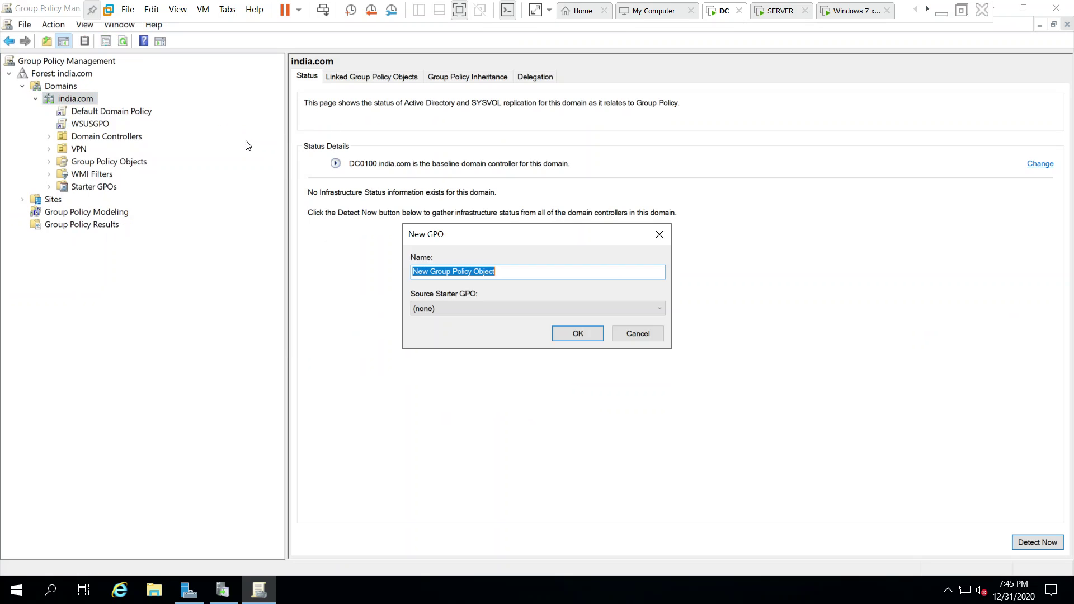
pyautogui.click(652, 335)
# Open the WSUSGPO policy under india.com for editing.
pyautogui.click(89, 125)
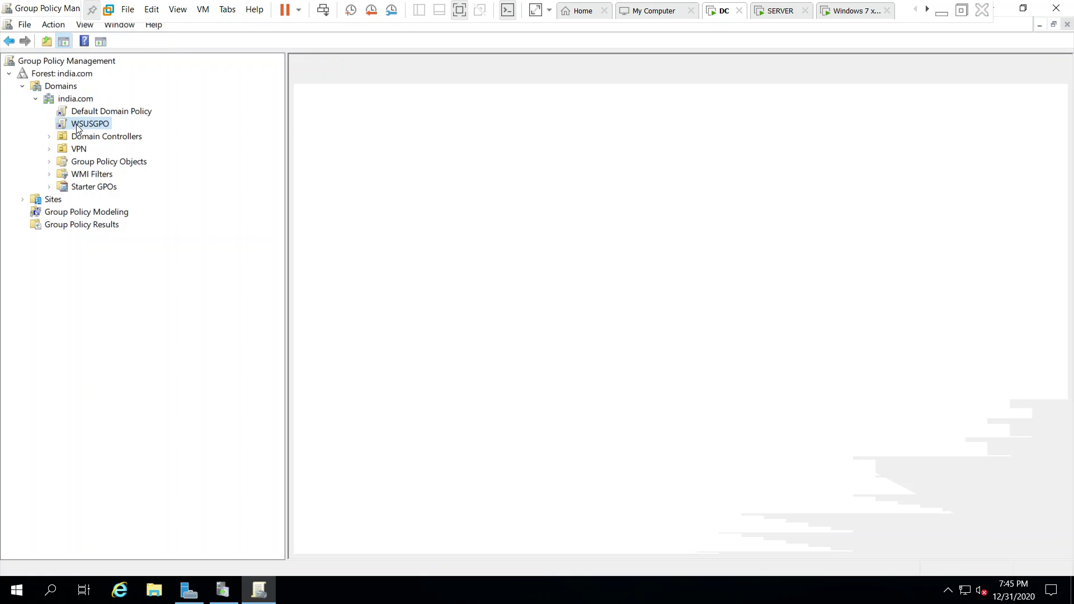
pyautogui.rightClick(90, 126)
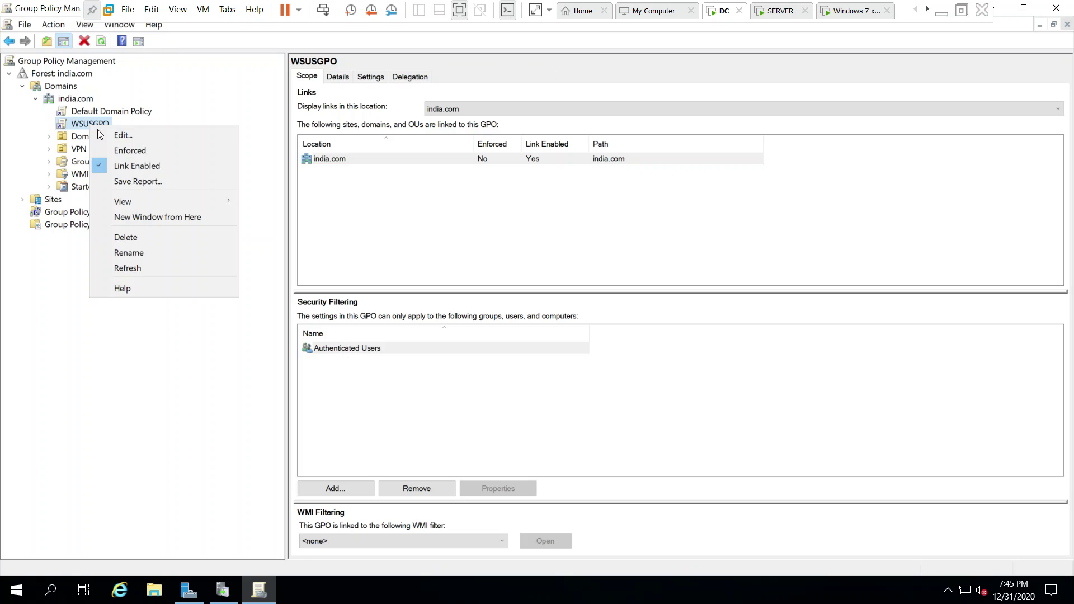
pyautogui.click(240, 199)
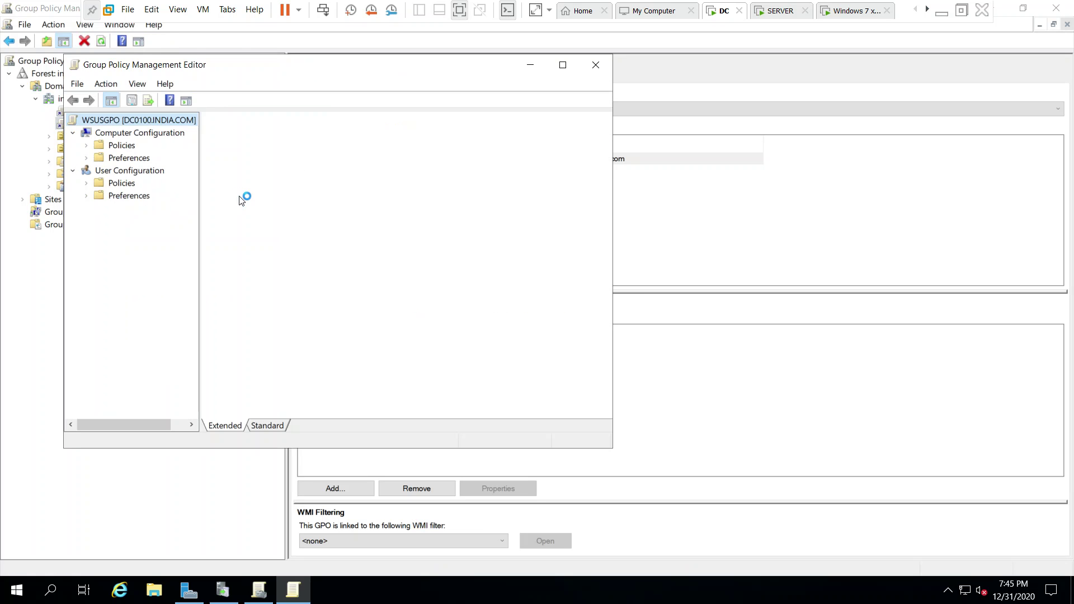
# Navigate Computer Configuration > Policies > Administrative Templates > Windows Components to Windows Update.
pyautogui.click(86, 146)
pyautogui.click(122, 145)
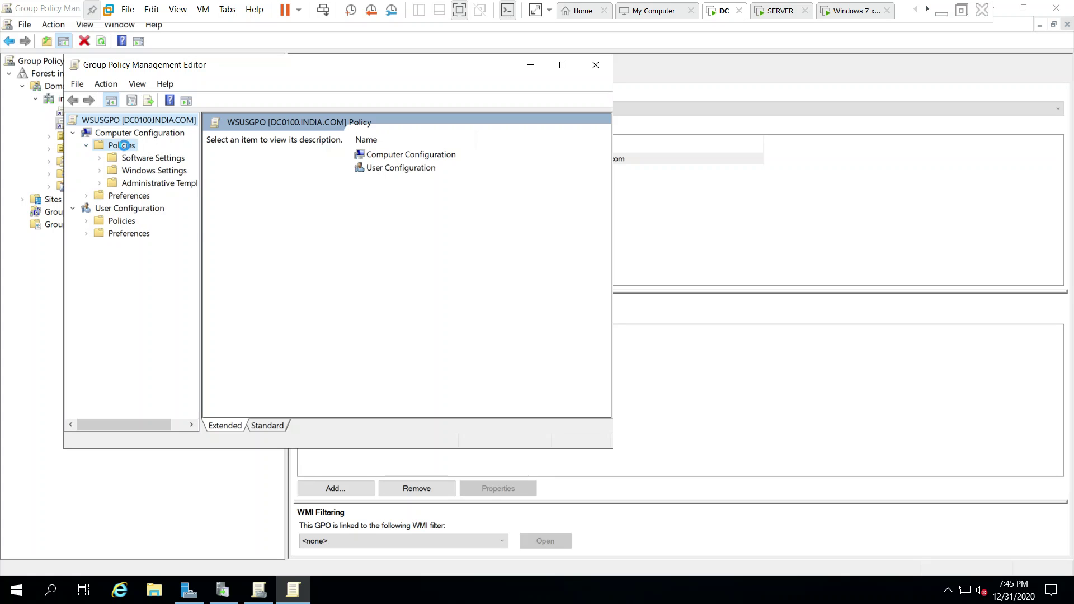
pyautogui.click(161, 183)
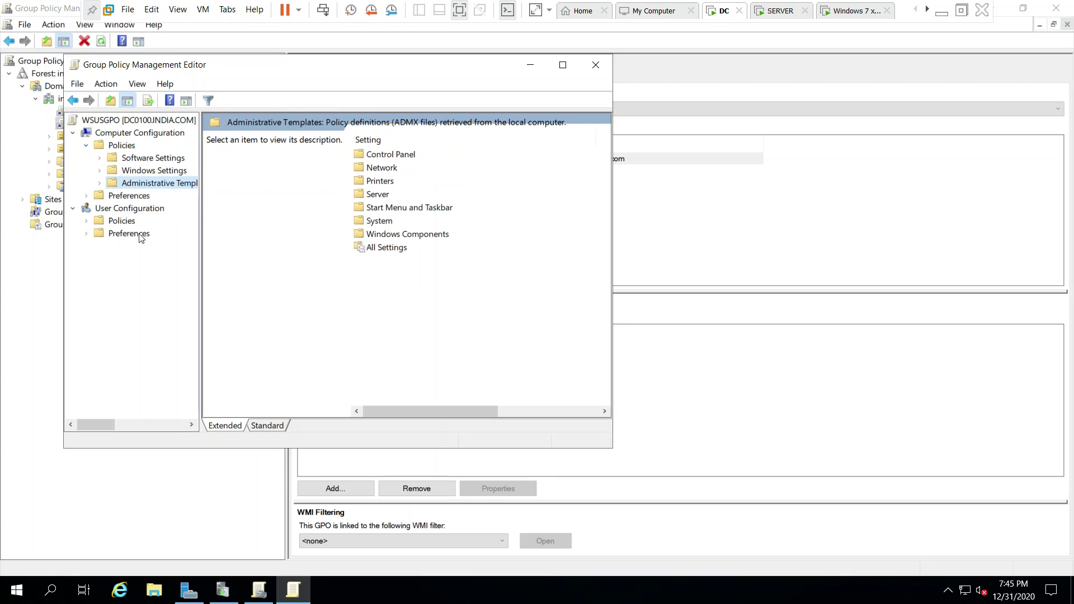
pyautogui.click(100, 183)
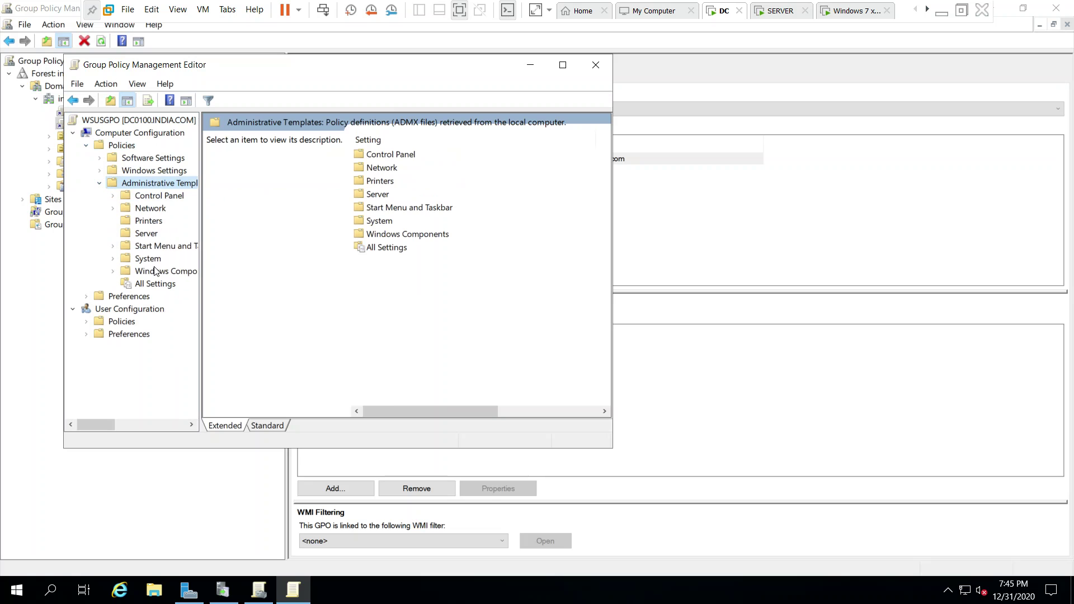
pyautogui.click(166, 272)
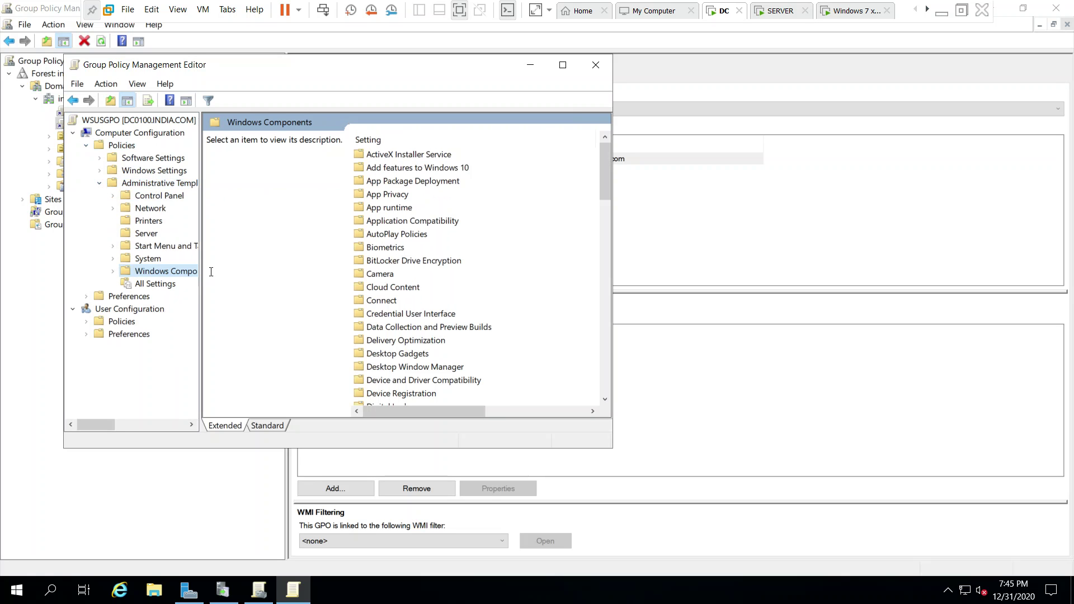
pyautogui.click(114, 272)
pyautogui.moveTo(193, 199); pyautogui.dragTo(164, 364)
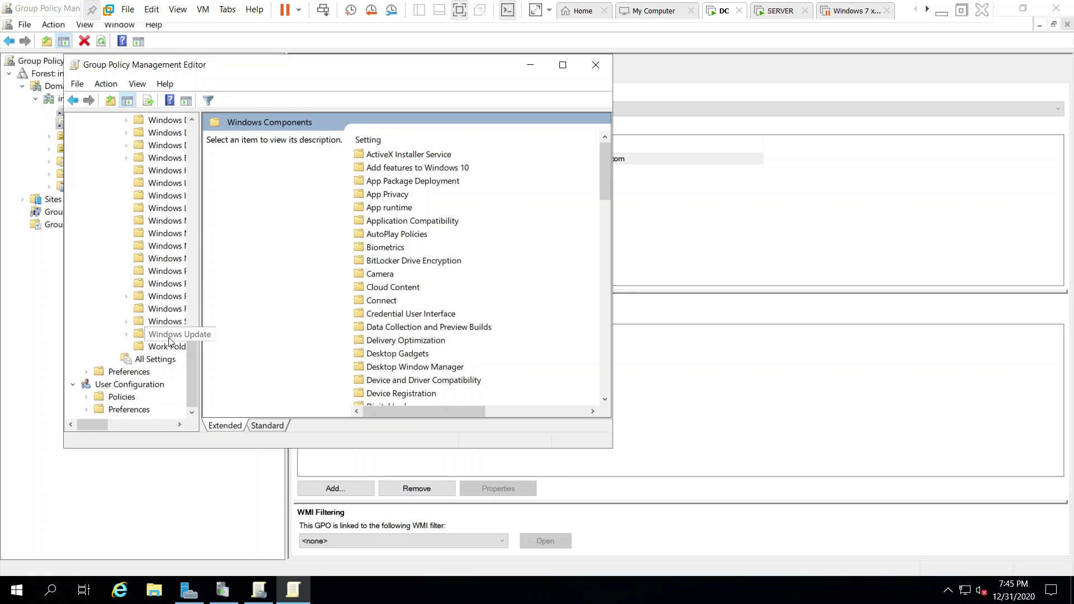
pyautogui.click(166, 334)
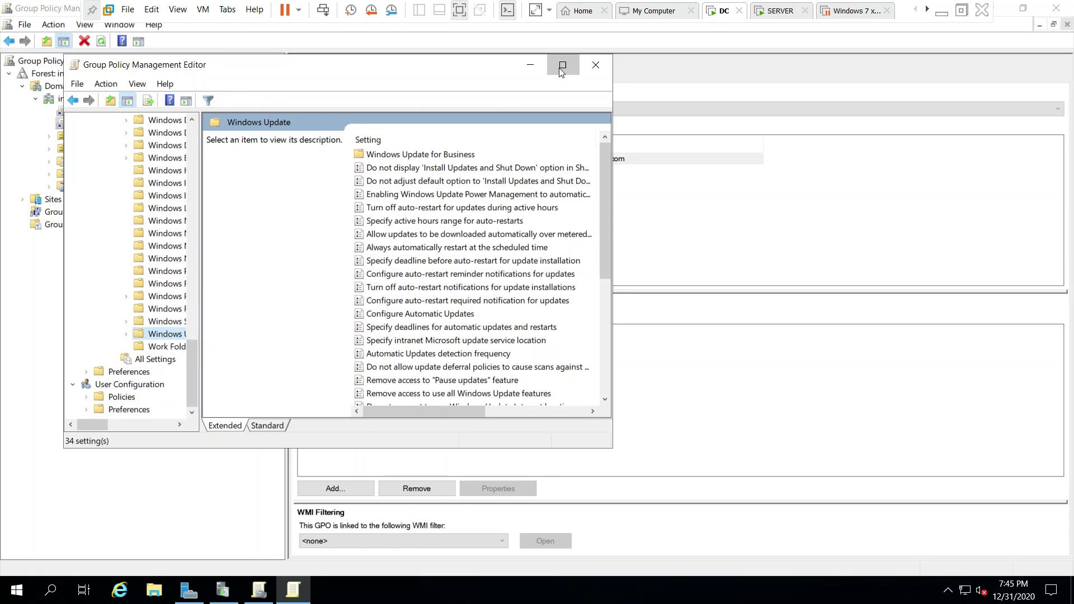
# Maximize the editor and widen the details pane so each setting's state is readable.
pyautogui.click(563, 64)
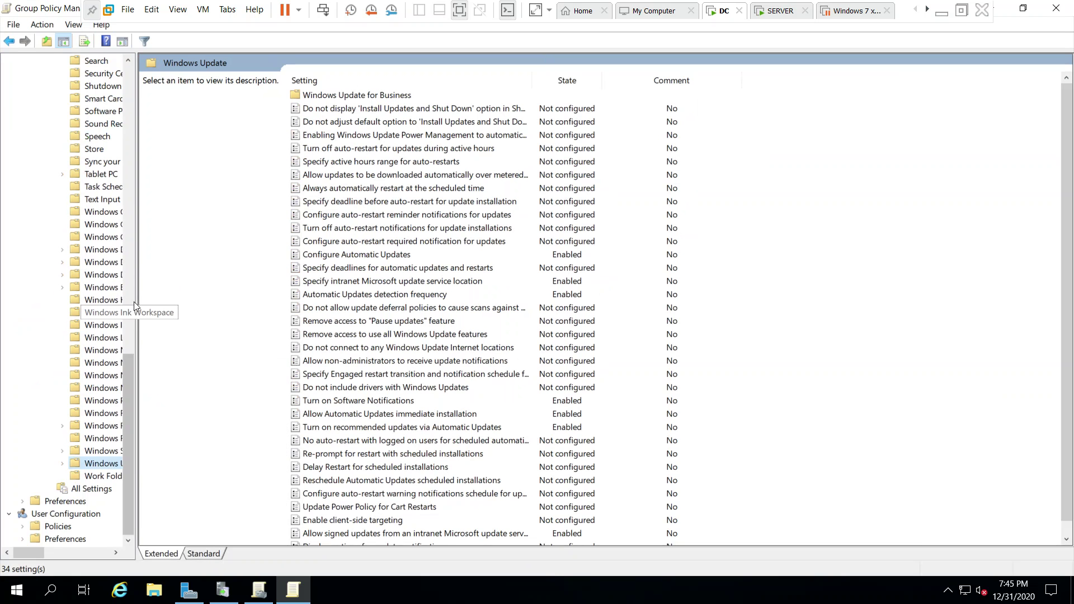
pyautogui.moveTo(136, 295); pyautogui.dragTo(183, 297)
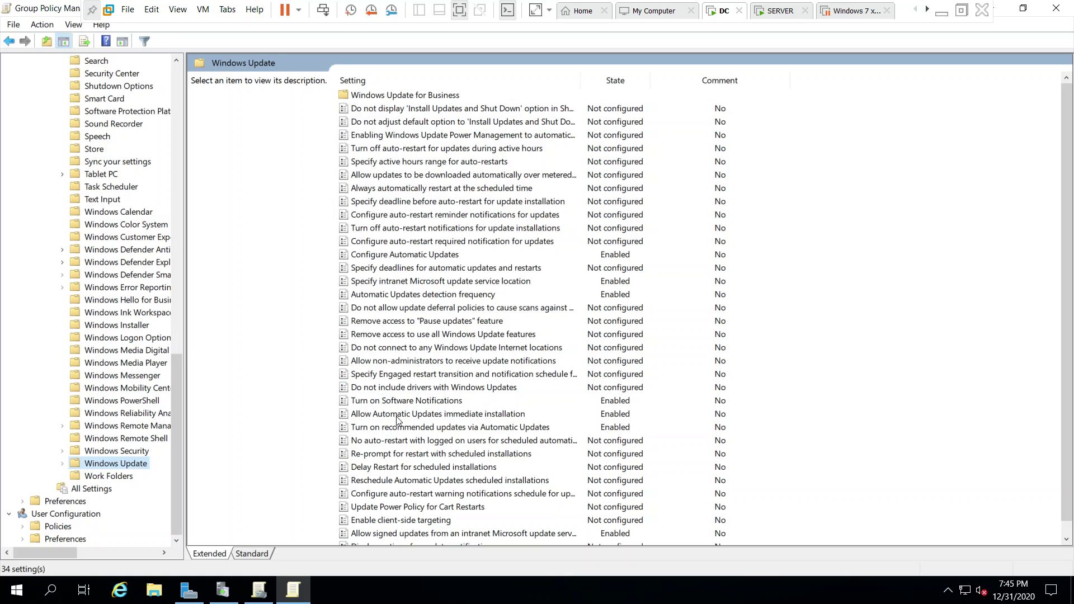
pyautogui.click(542, 295)
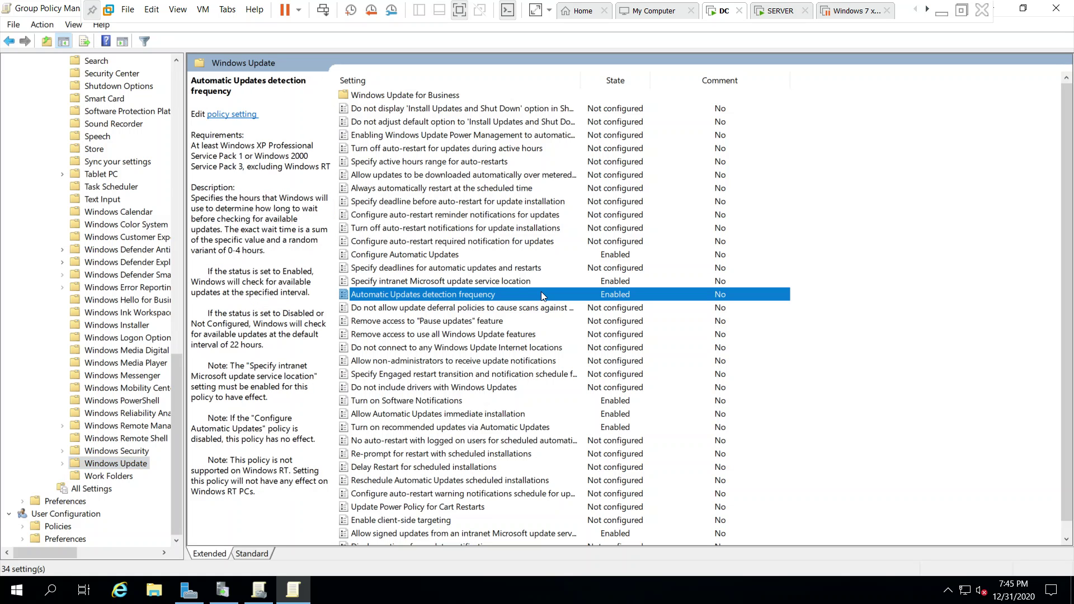
pyautogui.click(396, 282)
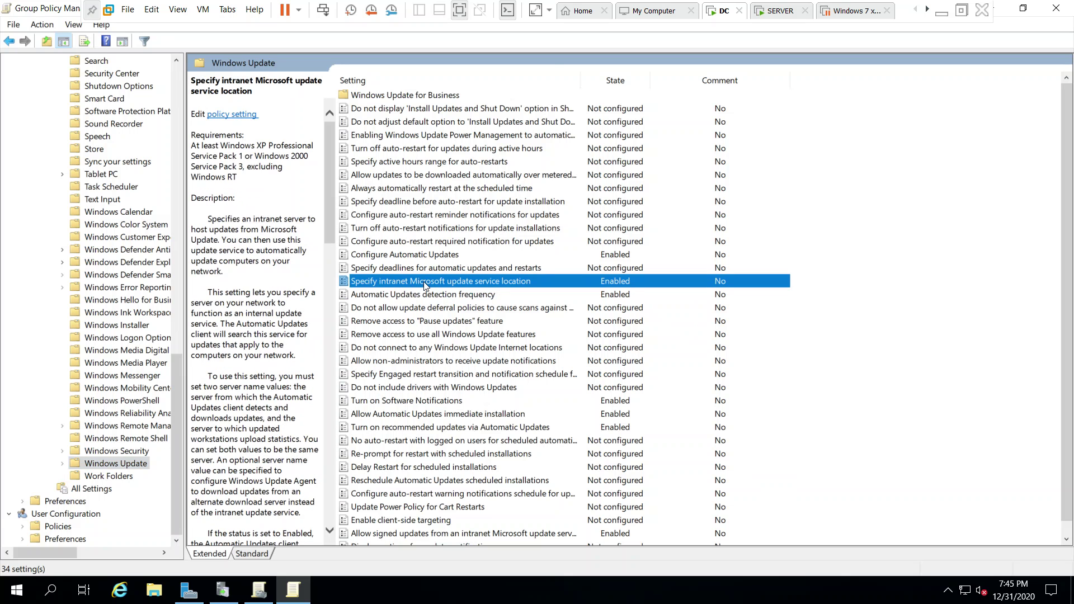
pyautogui.doubleClick(425, 282)
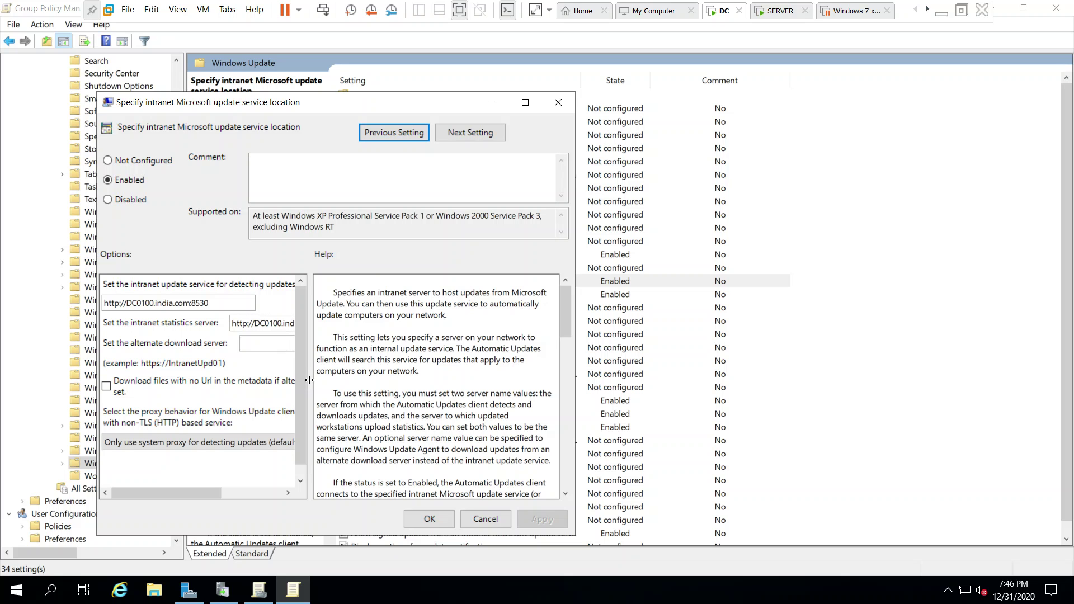
pyautogui.moveTo(312, 382); pyautogui.dragTo(374, 381)
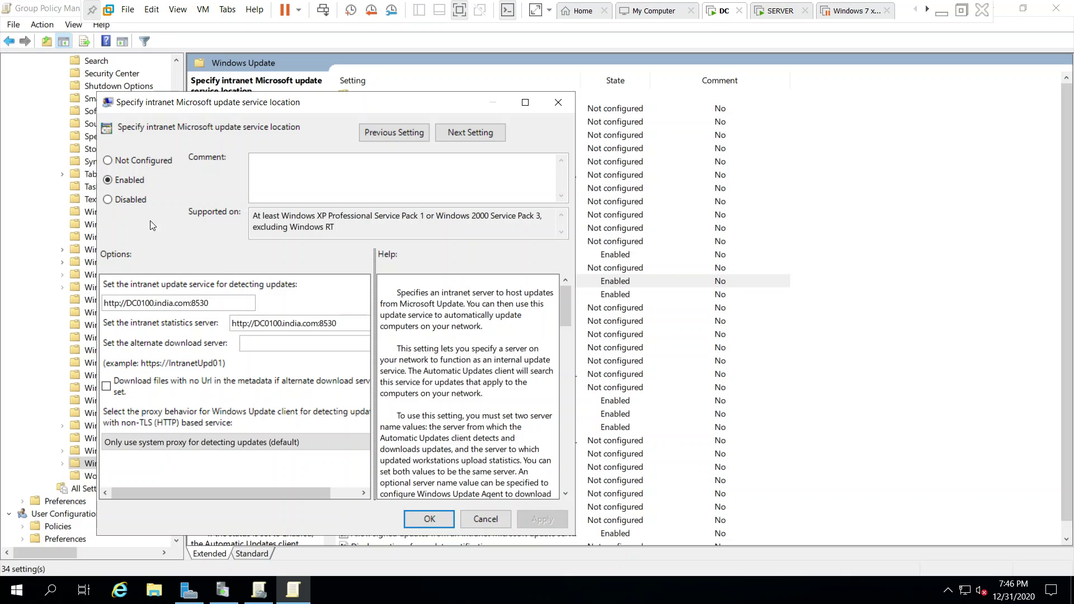
pyautogui.click(428, 519)
# Confirm Automatic Updates detection frequency stays enabled at a 1-hour interval.
pyautogui.click(450, 295)
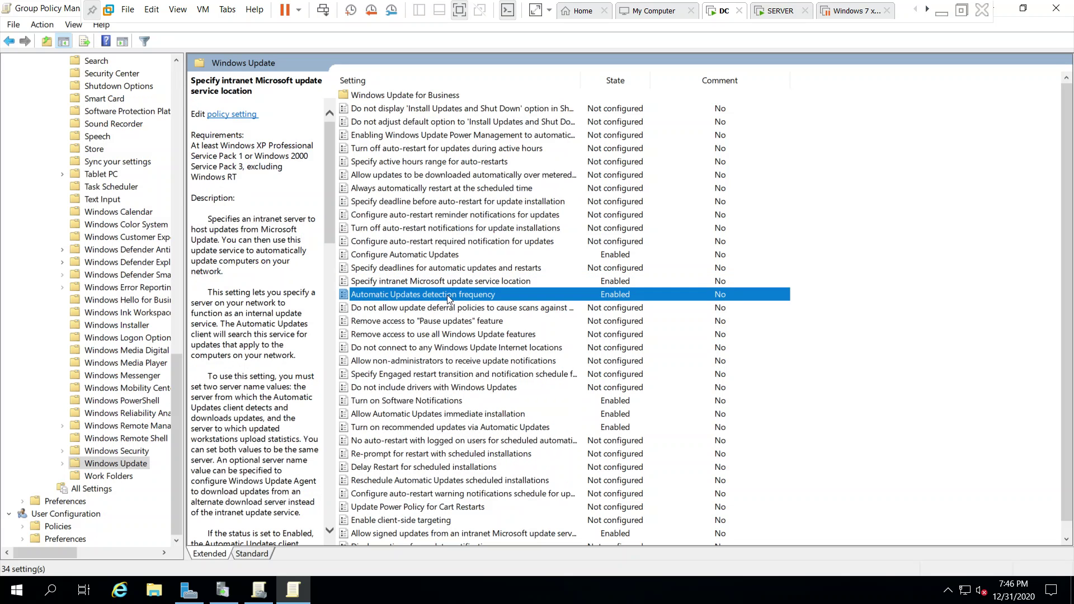
pyautogui.doubleClick(439, 296)
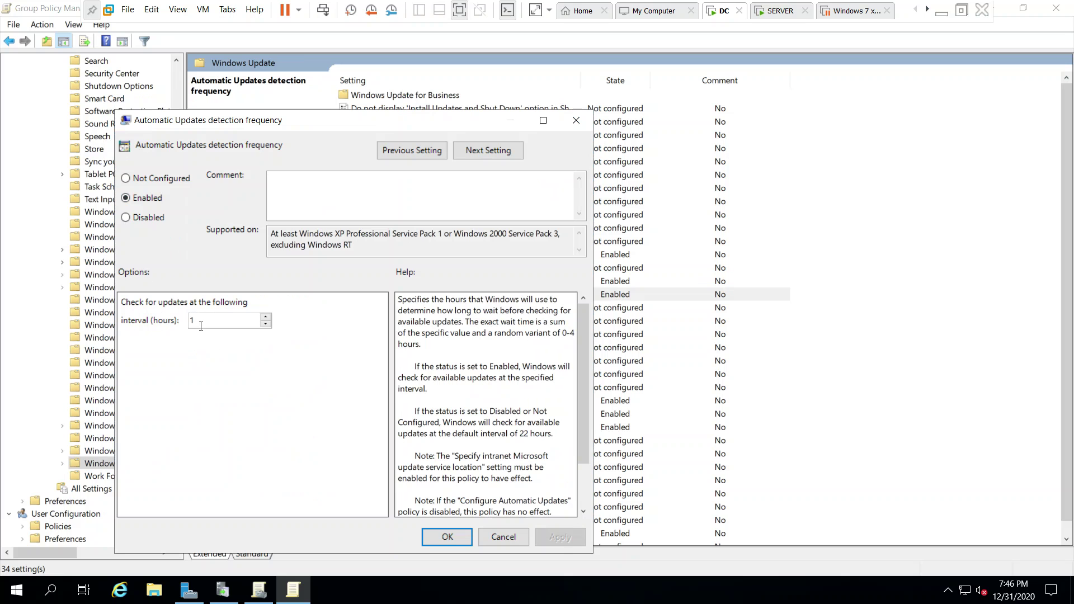
pyautogui.click(447, 537)
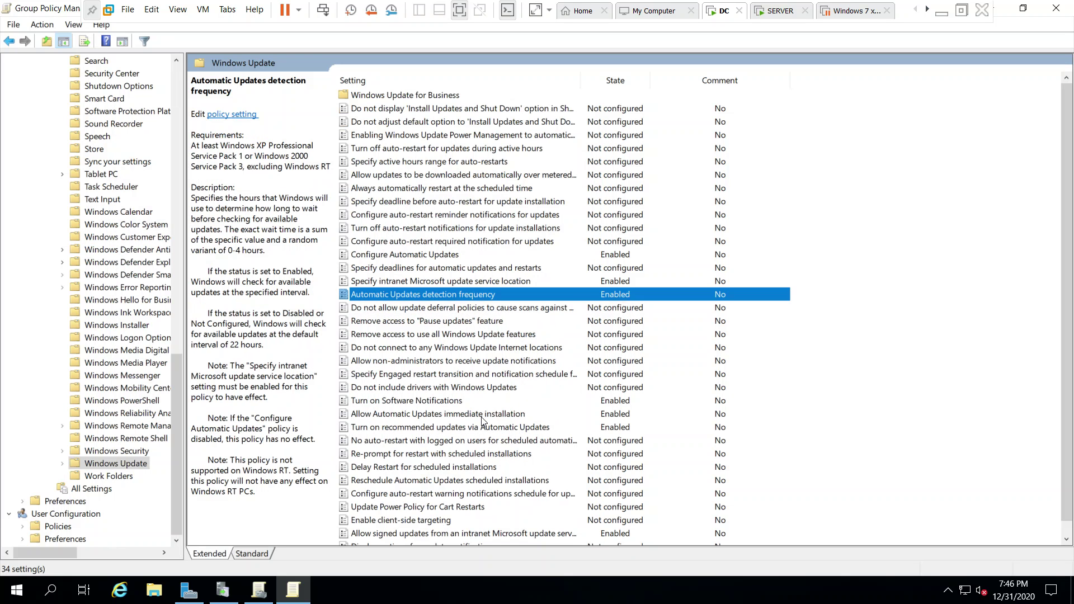
# Keep Turn on Software Notifications and Allow Automatic Updates immediate installation enabled.
pyautogui.click(504, 401)
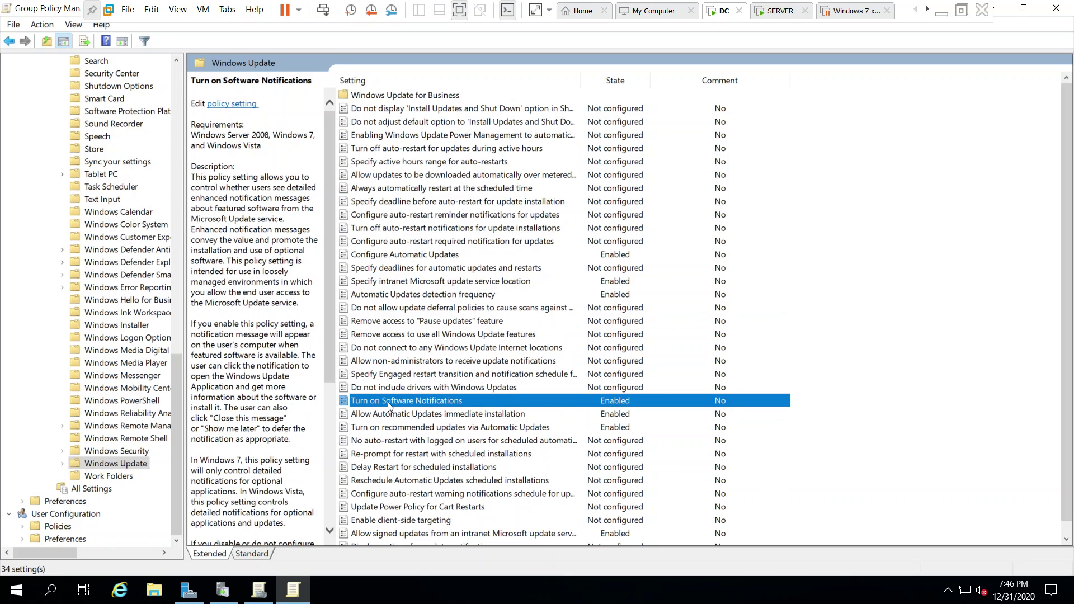
pyautogui.doubleClick(389, 404)
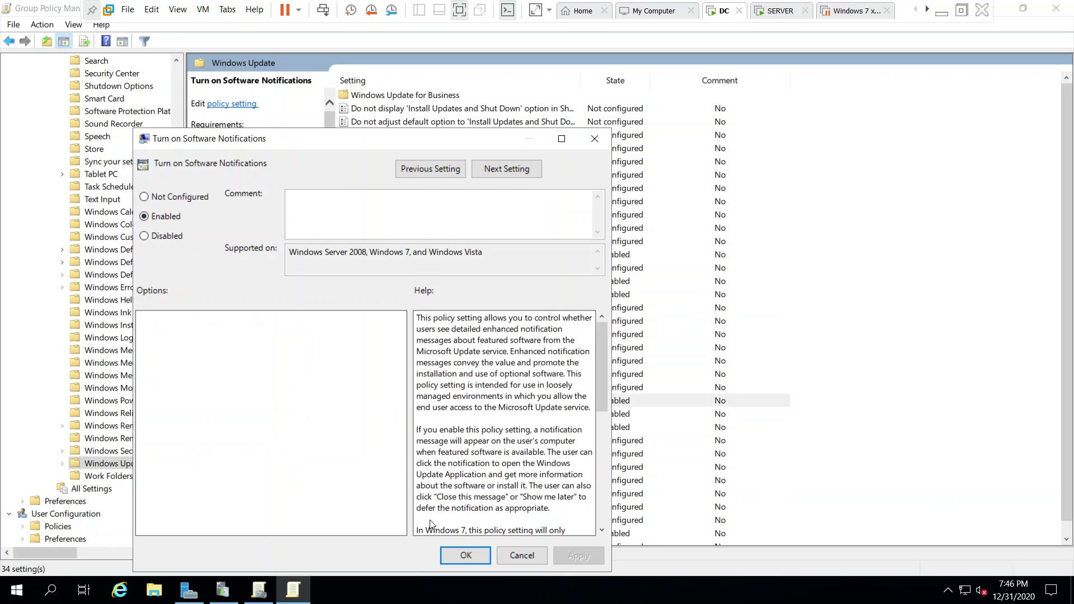
pyautogui.click(463, 554)
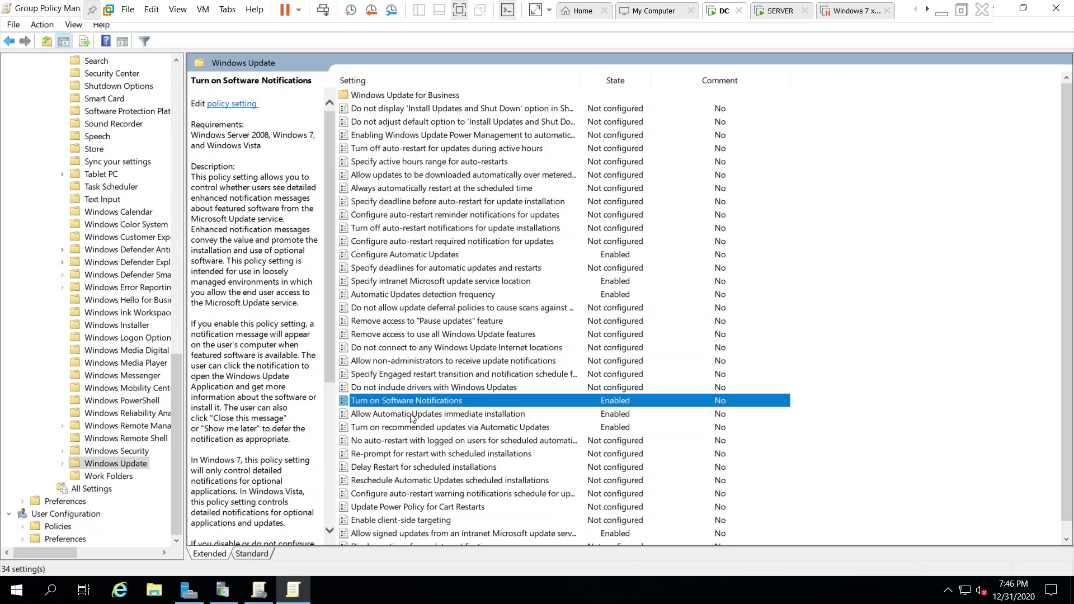
pyautogui.click(378, 419)
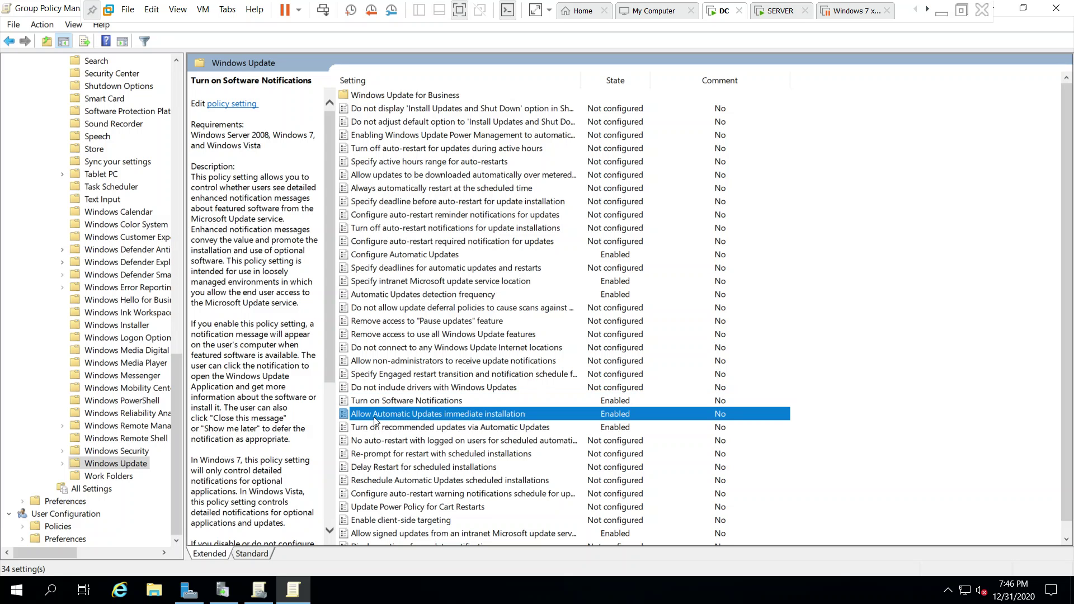
pyautogui.doubleClick(476, 417)
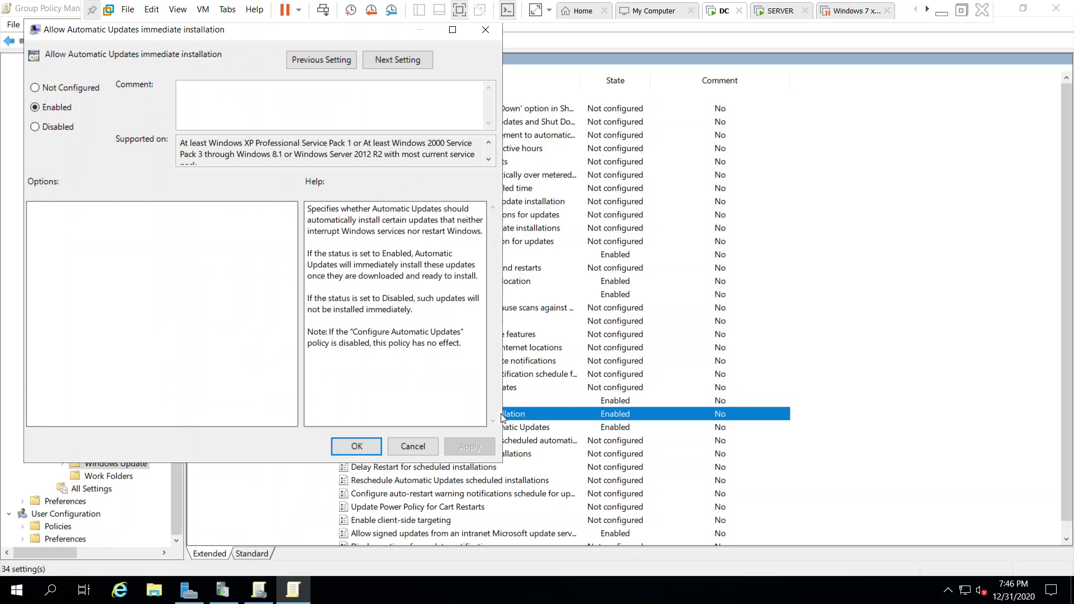
pyautogui.click(356, 445)
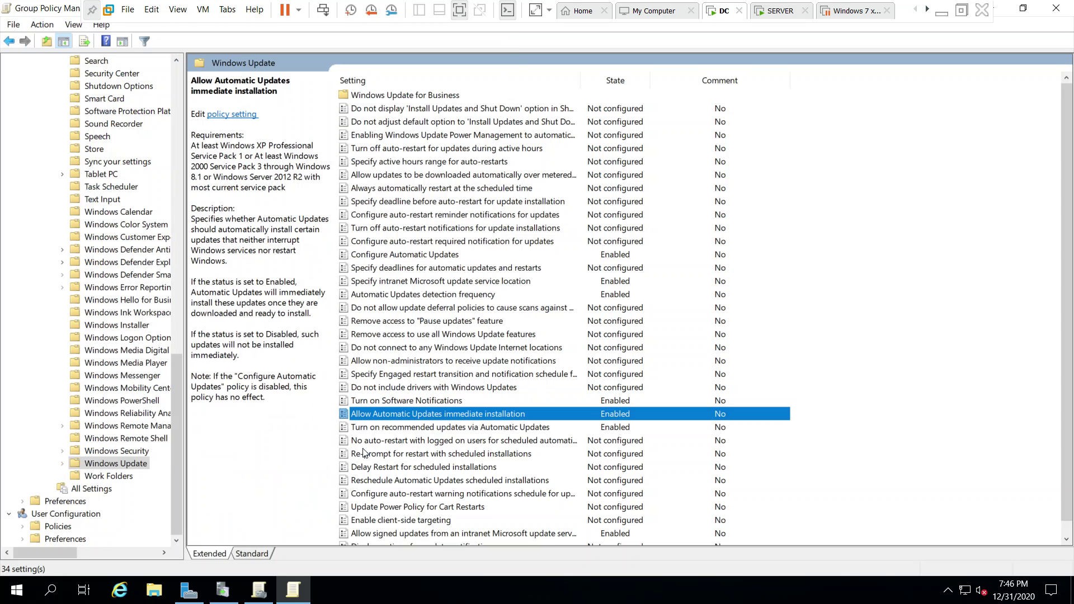
# Review Configure Automatic Updates at option 3, daily 03:00, cancel, and close both Group Policy windows.
pyautogui.click(436, 255)
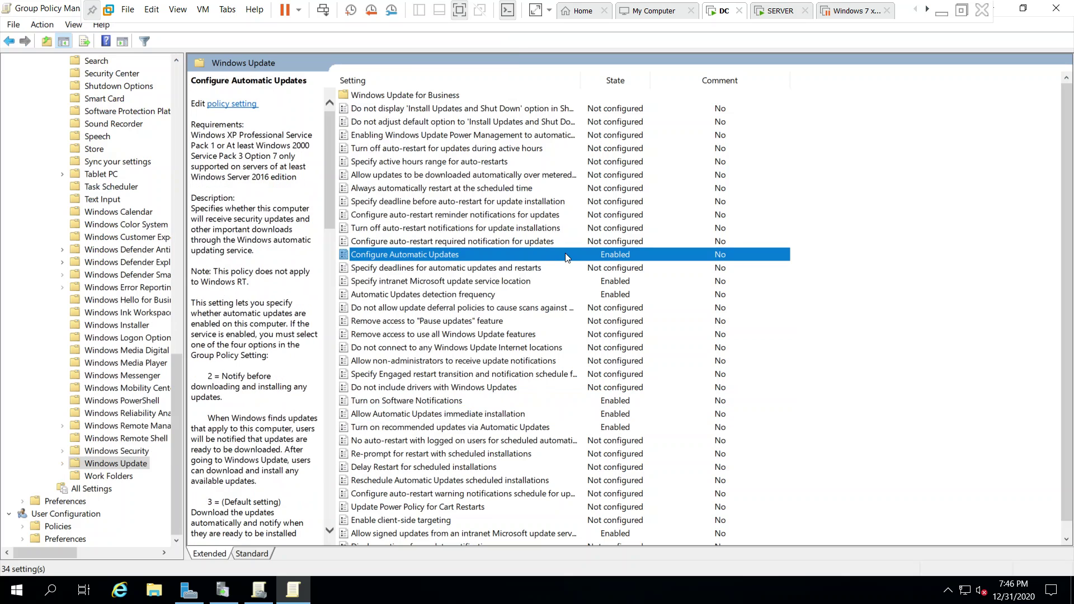
pyautogui.doubleClick(567, 257)
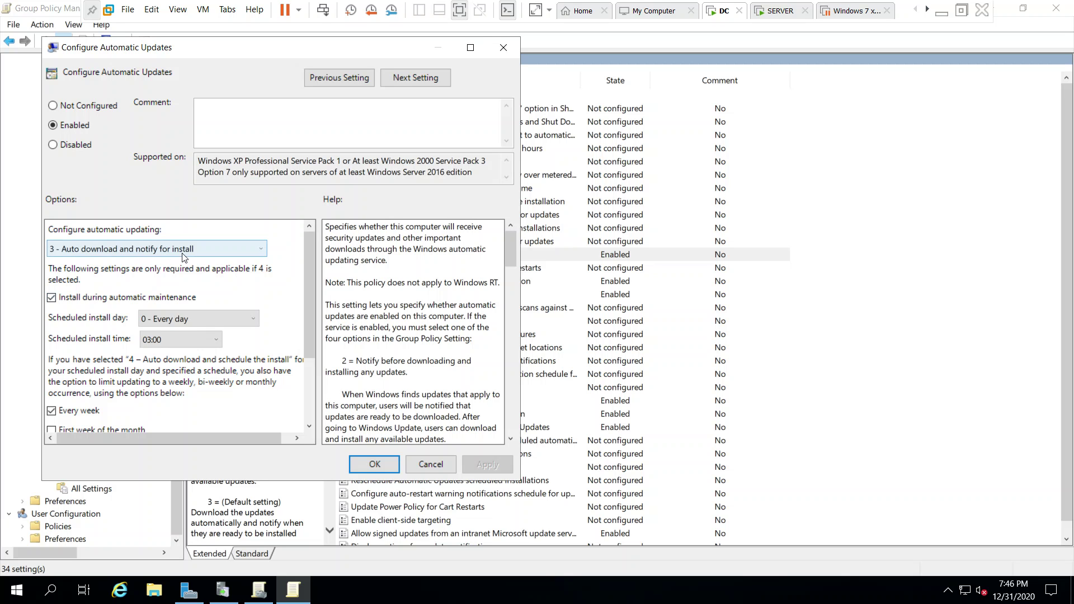
pyautogui.click(167, 343)
pyautogui.click(167, 343)
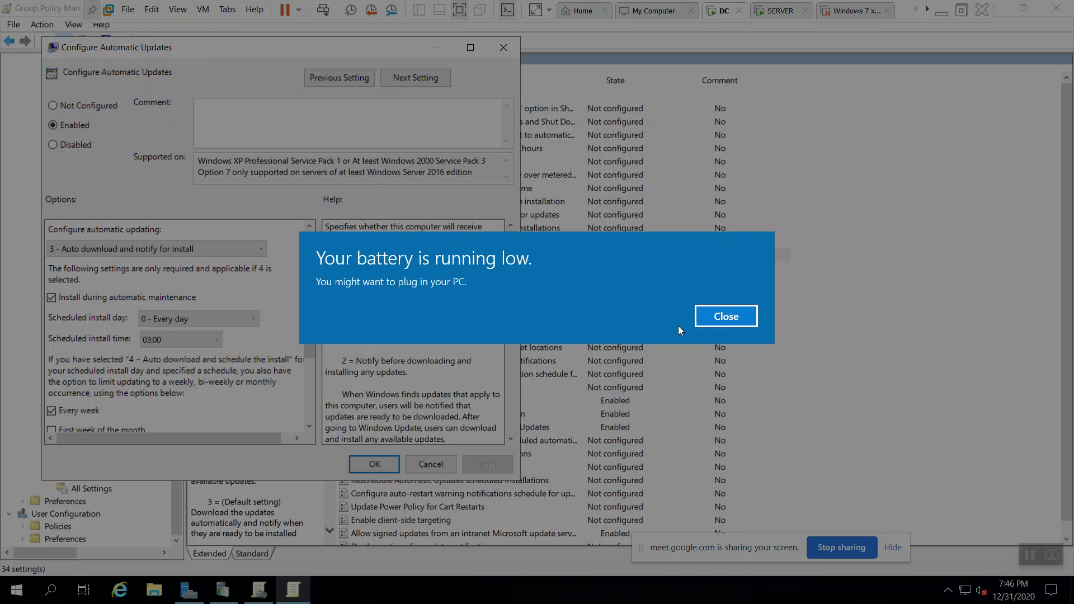
pyautogui.click(706, 317)
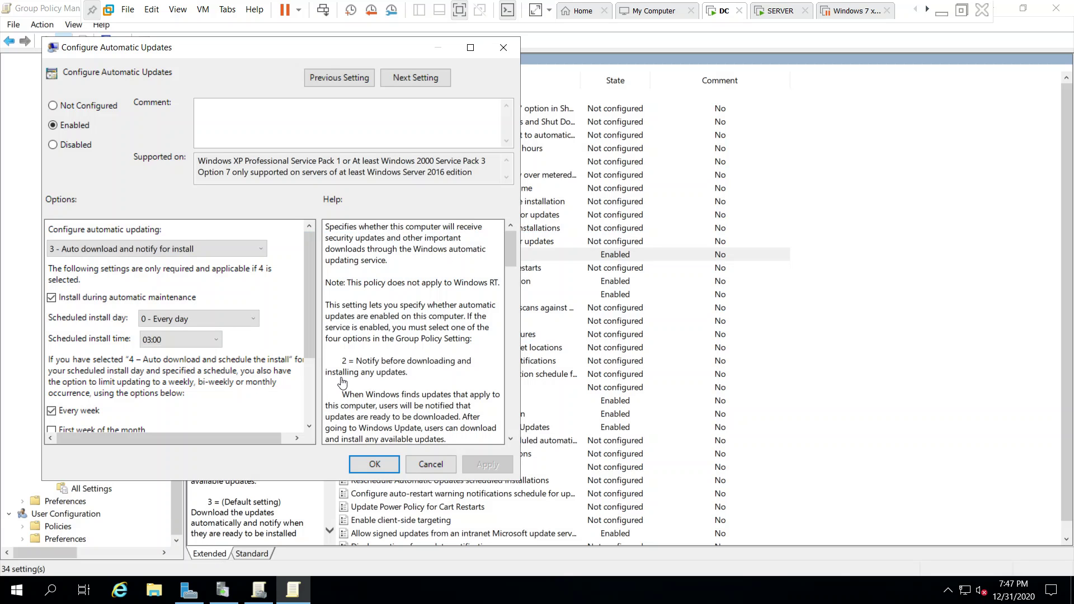
pyautogui.click(431, 465)
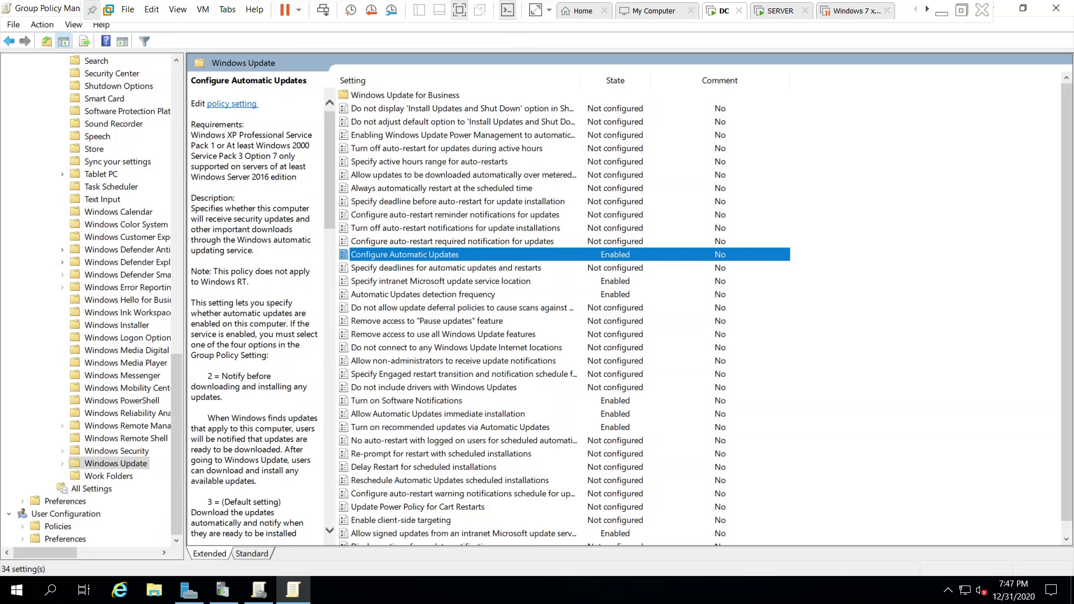
pyautogui.click(1056, 8)
pyautogui.click(1056, 8)
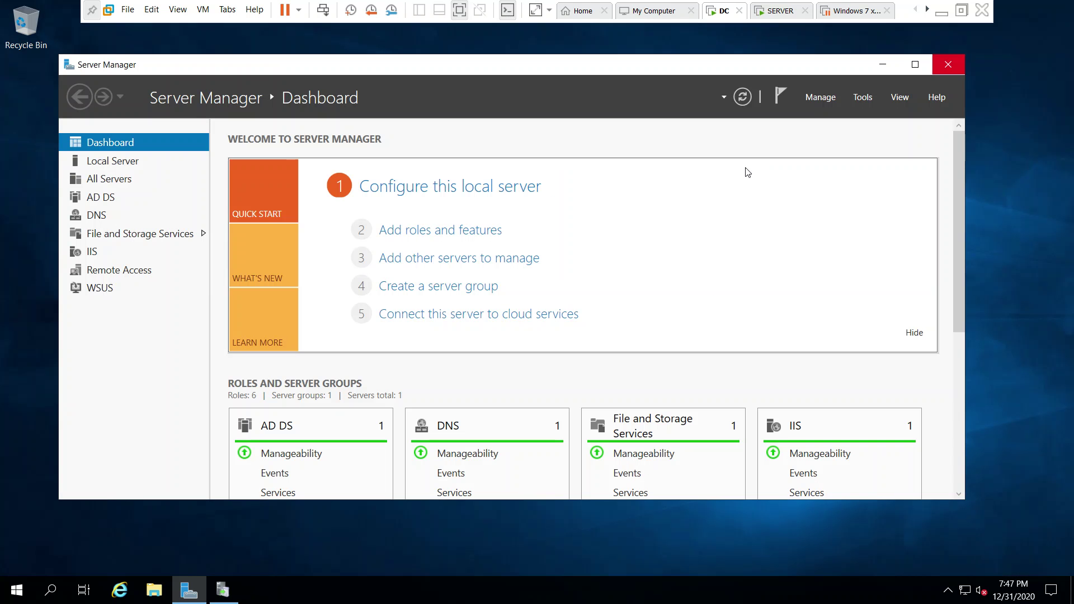
# Force a Group Policy refresh on DC with gpupdate /force, then switch to the SERVER machine.
pyautogui.click(947, 64)
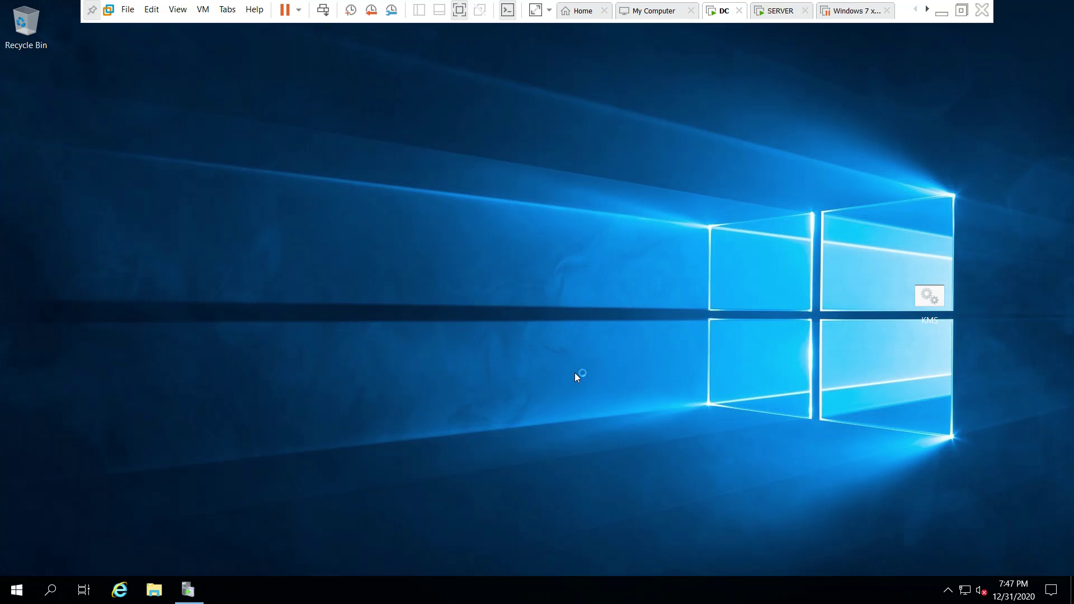
pyautogui.press('super+r')
pyautogui.write('gp')
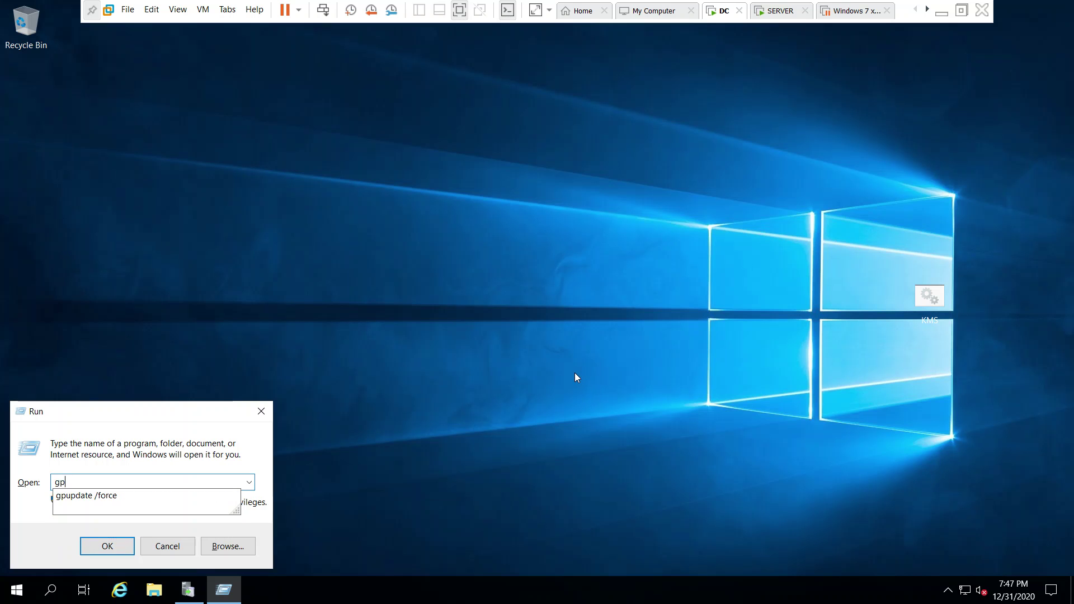
pyautogui.press('Down')
pyautogui.press('Return')
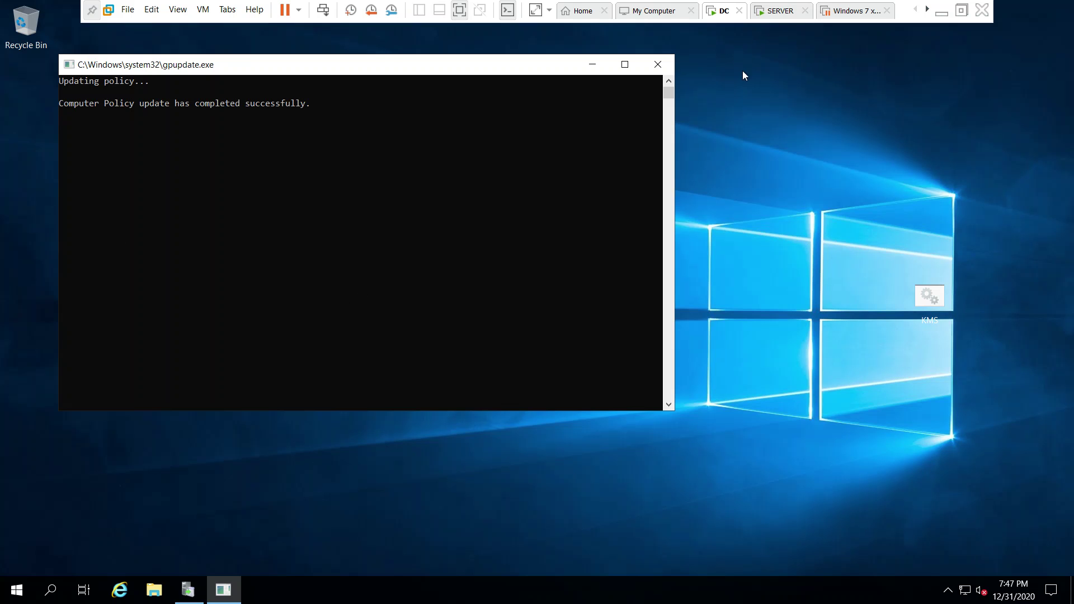
pyautogui.click(782, 13)
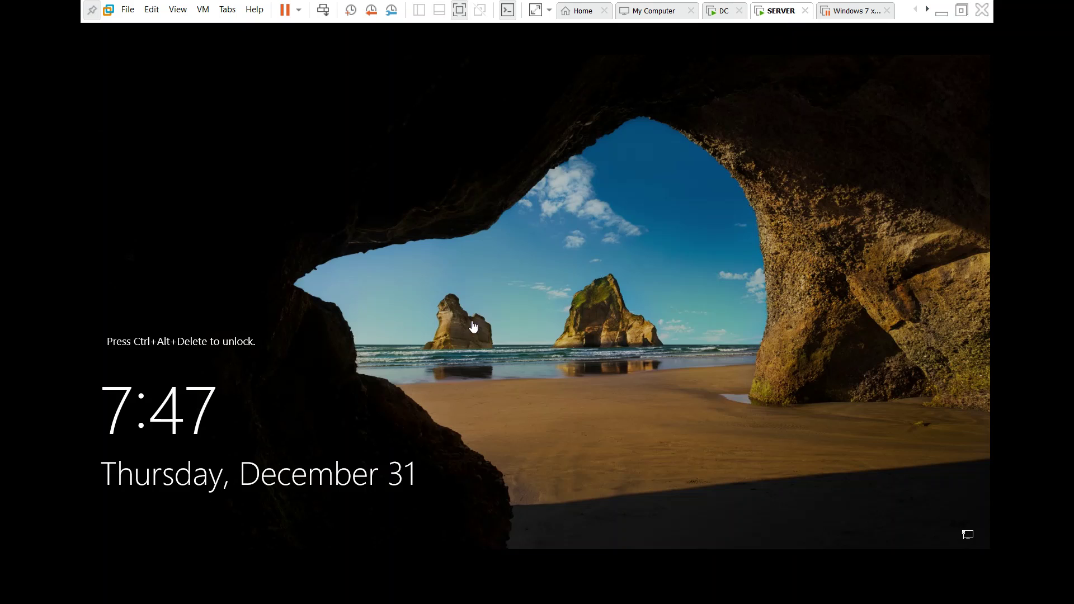
# Sign in to the SERVER virtual machine with the account password.
pyautogui.click(317, 14)
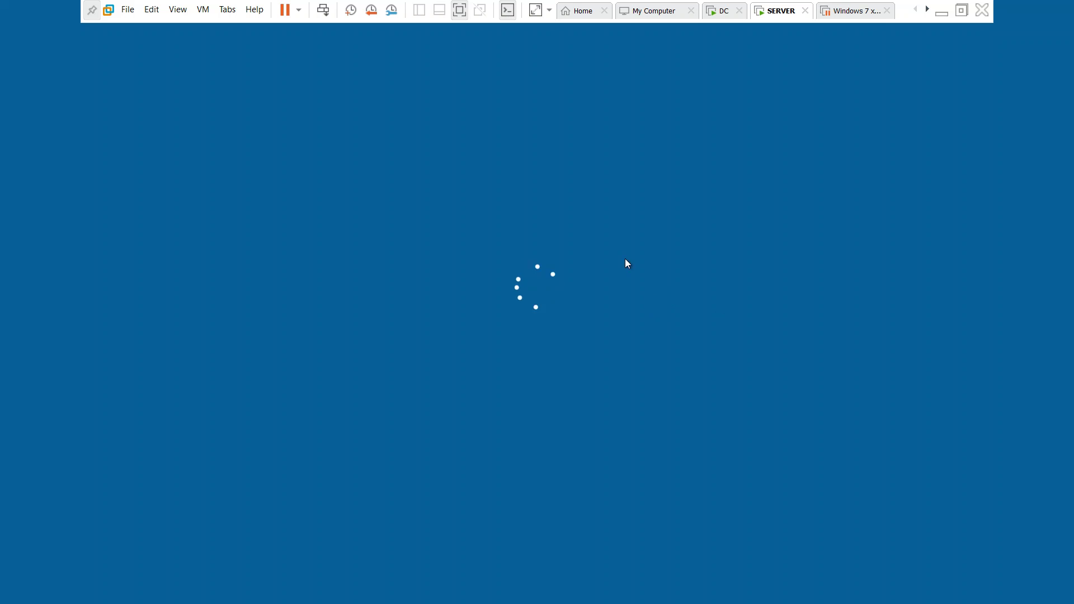
pyautogui.write('Pa$$w0rd')
pyautogui.press('Return')
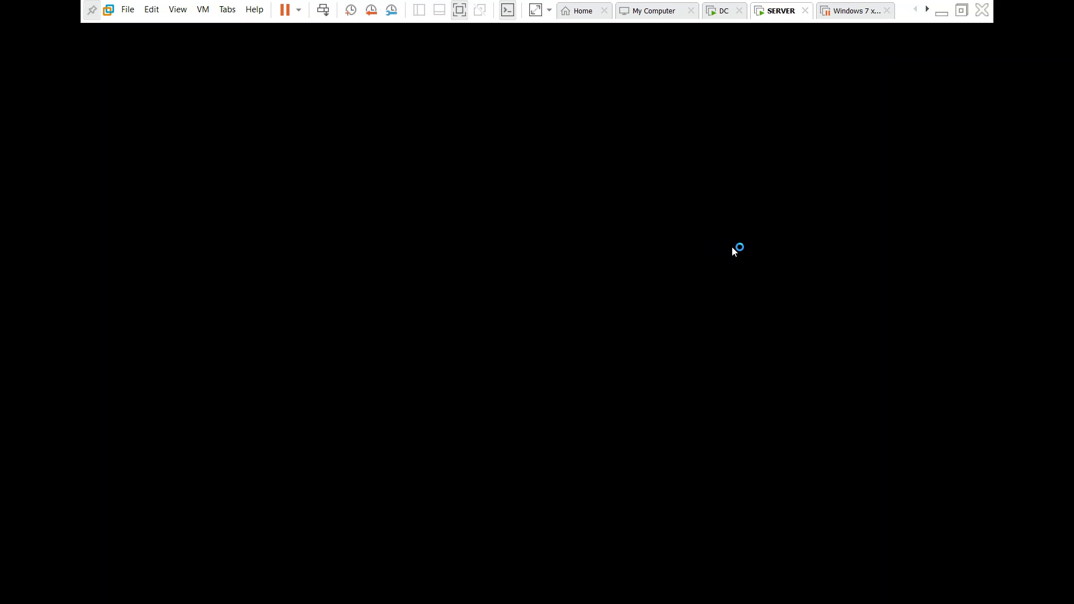
# Check the Windows 7 x64 machine's Processors settings, then resume that virtual machine.
pyautogui.click(857, 11)
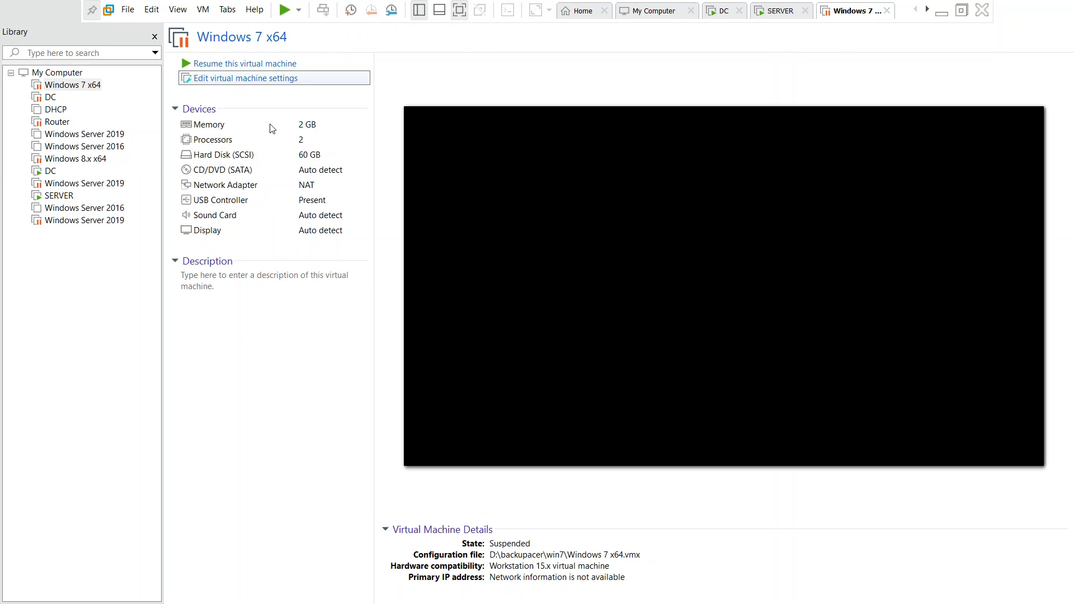
pyautogui.hotkey('ctrl', 'd')
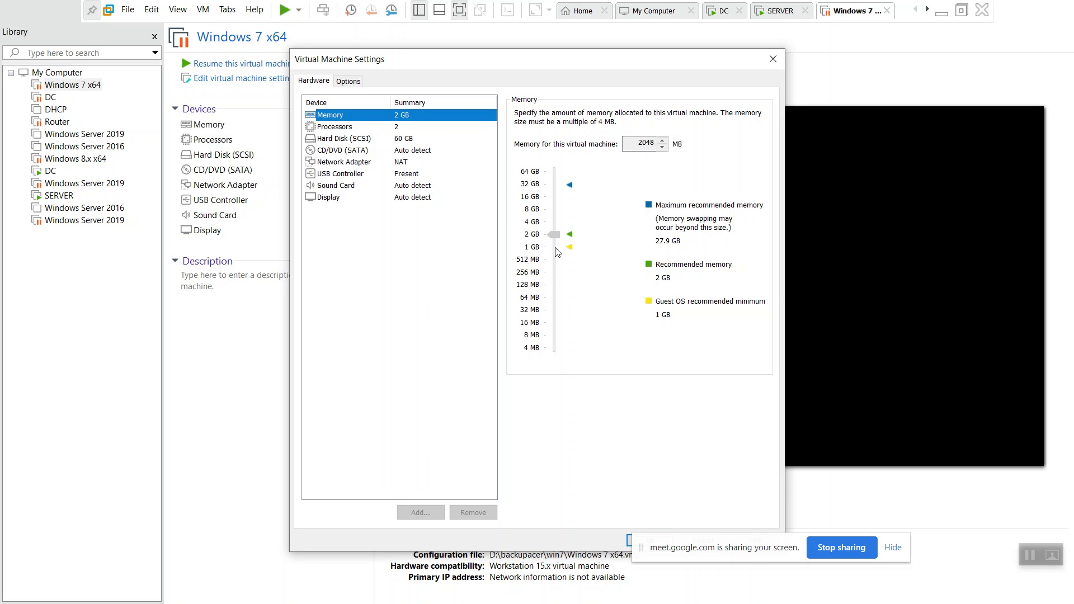
pyautogui.click(393, 126)
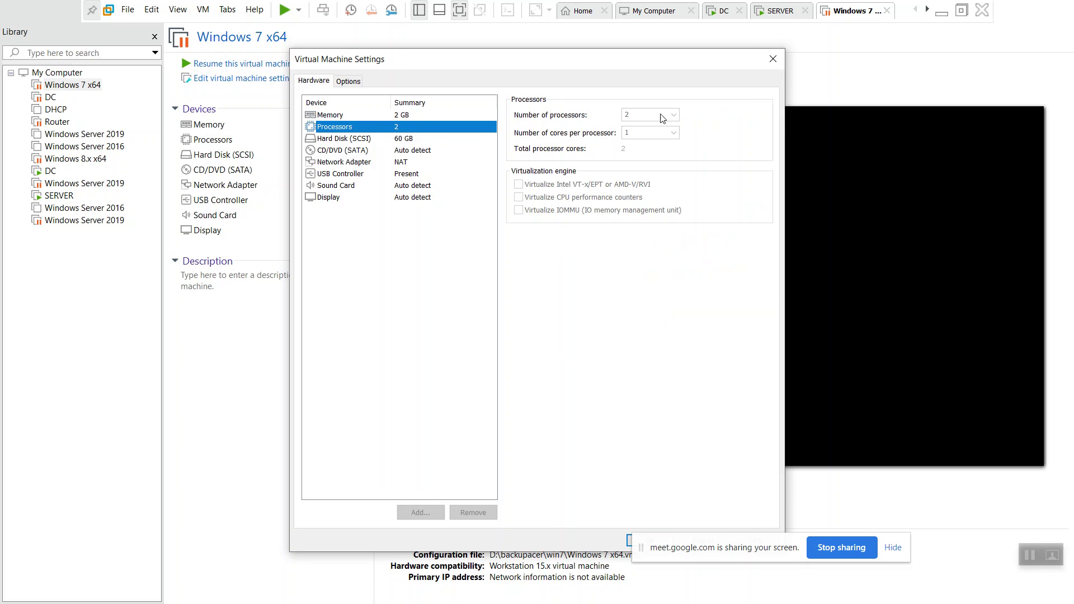
pyautogui.click(773, 58)
pyautogui.click(249, 63)
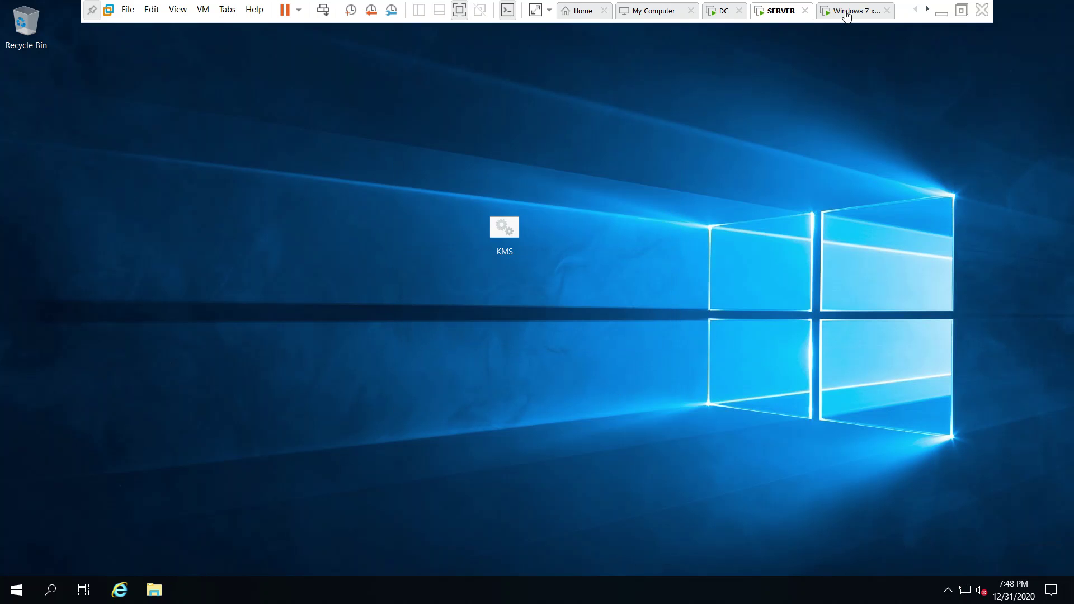
# Unlock the Windows 7 Administrator session with Ctrl+Alt+Del and the account password.
pyautogui.click(846, 12)
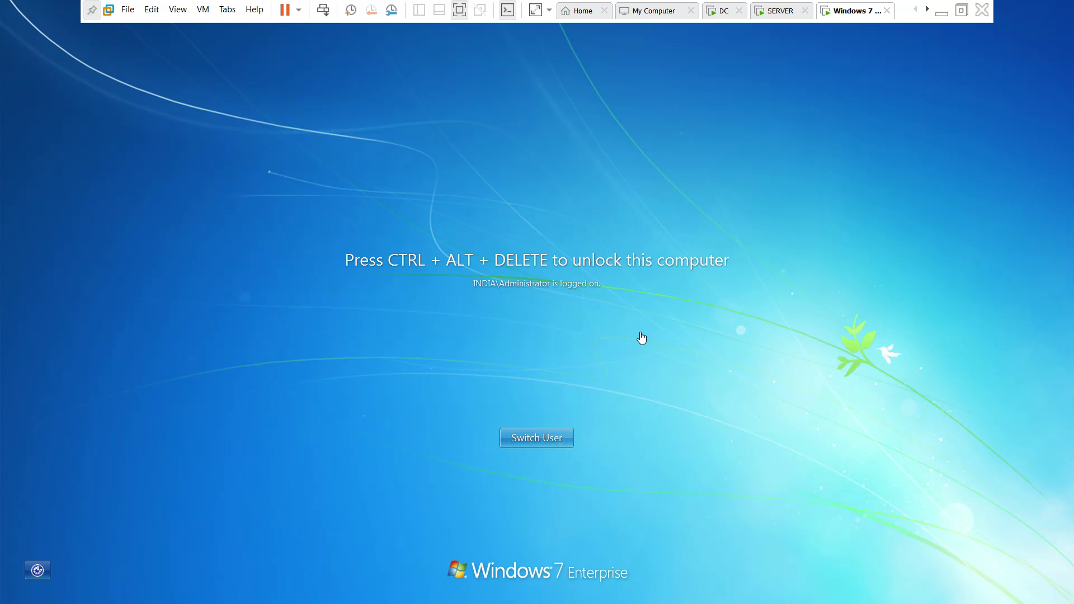
pyautogui.press('ctrl+alt+Insert')
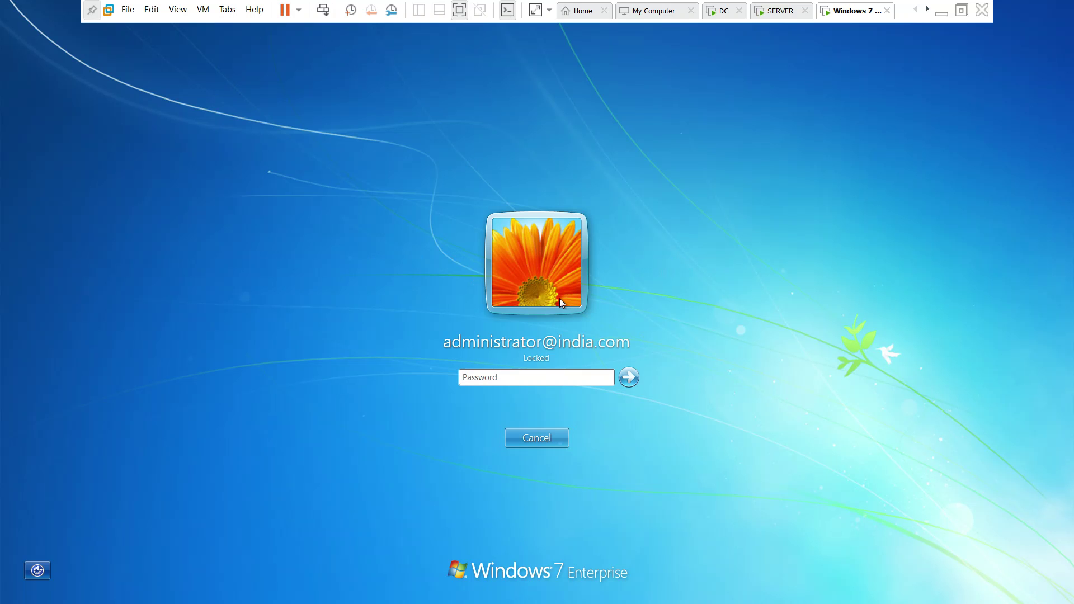
pyautogui.click(552, 377)
pyautogui.write('Password@1')
pyautogui.press('Return')
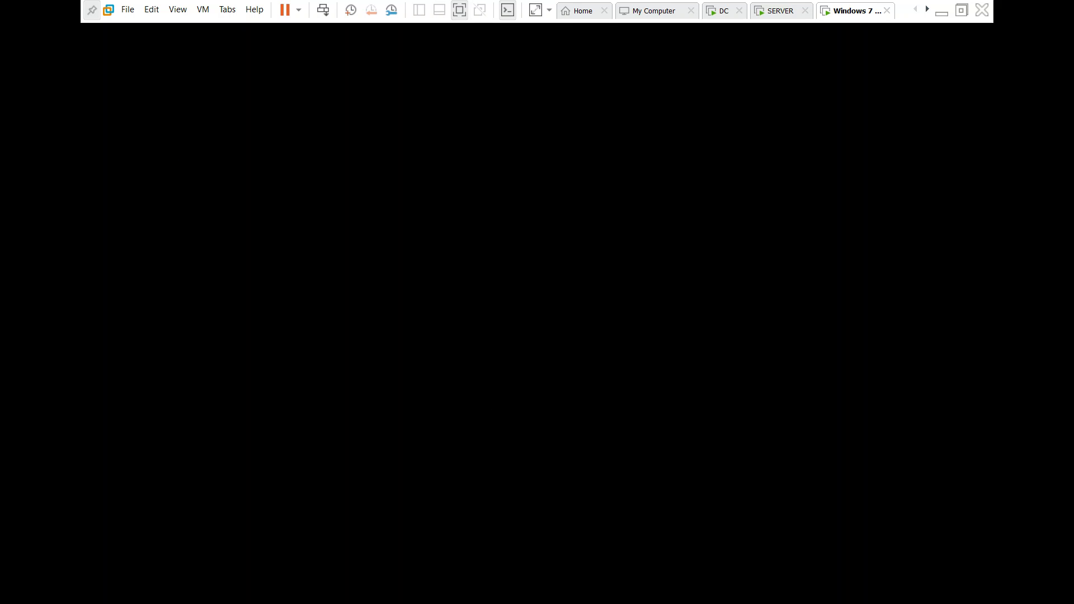
pyautogui.click(779, 16)
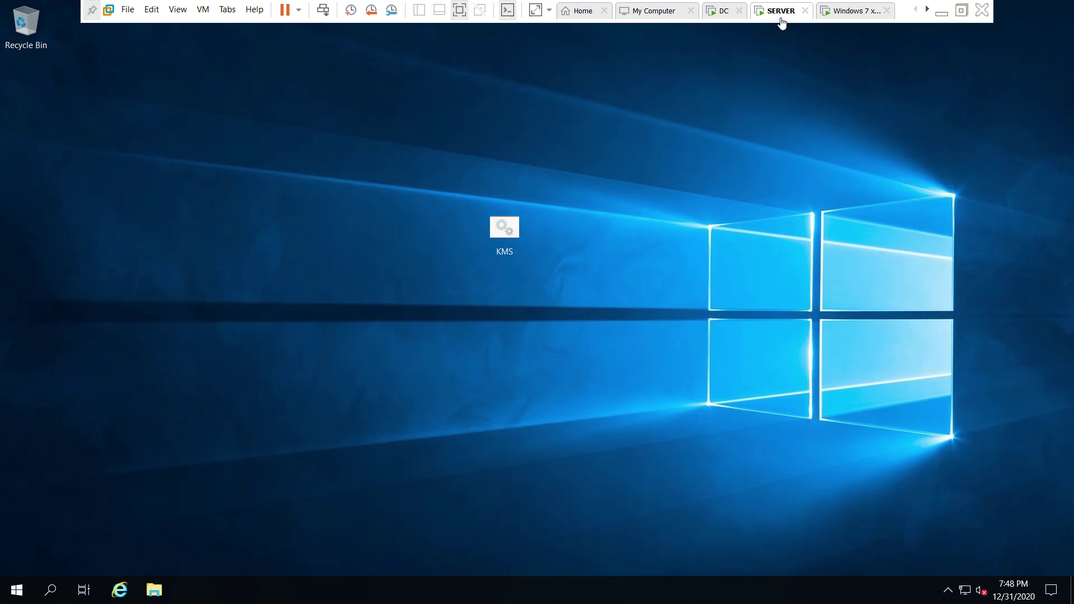
pyautogui.click(856, 16)
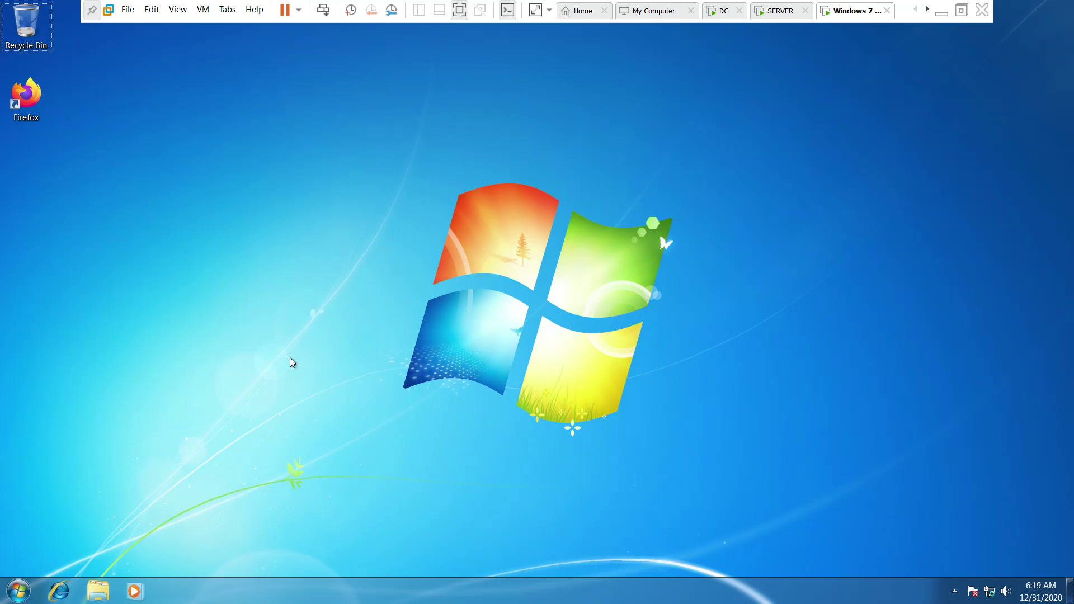
# Launch Control Panel via Run 'control' and go to System and Security > Windows Update.
pyautogui.press('super')
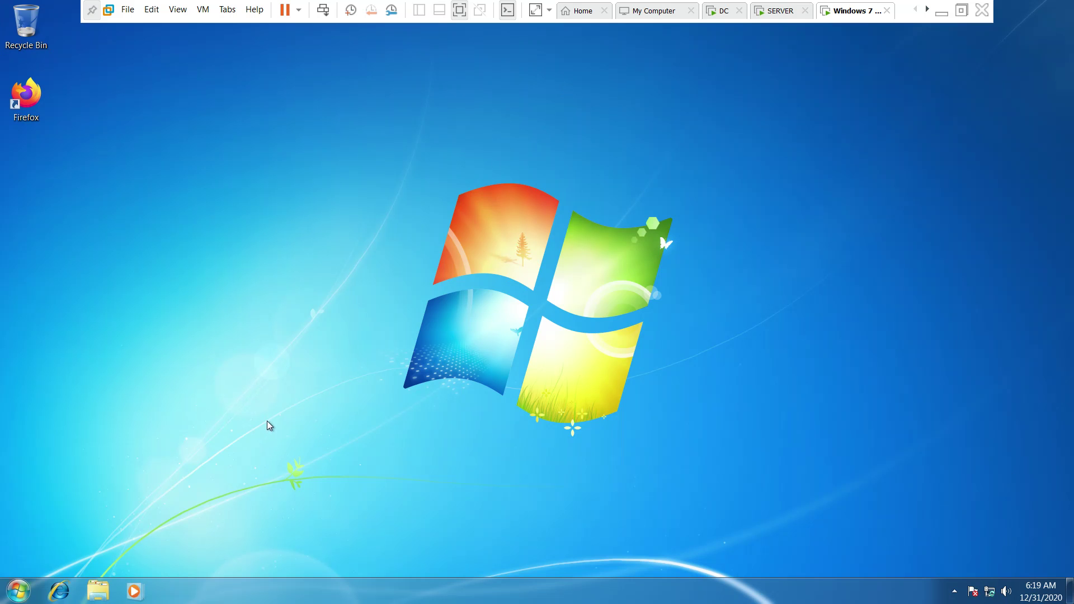
pyautogui.press('super')
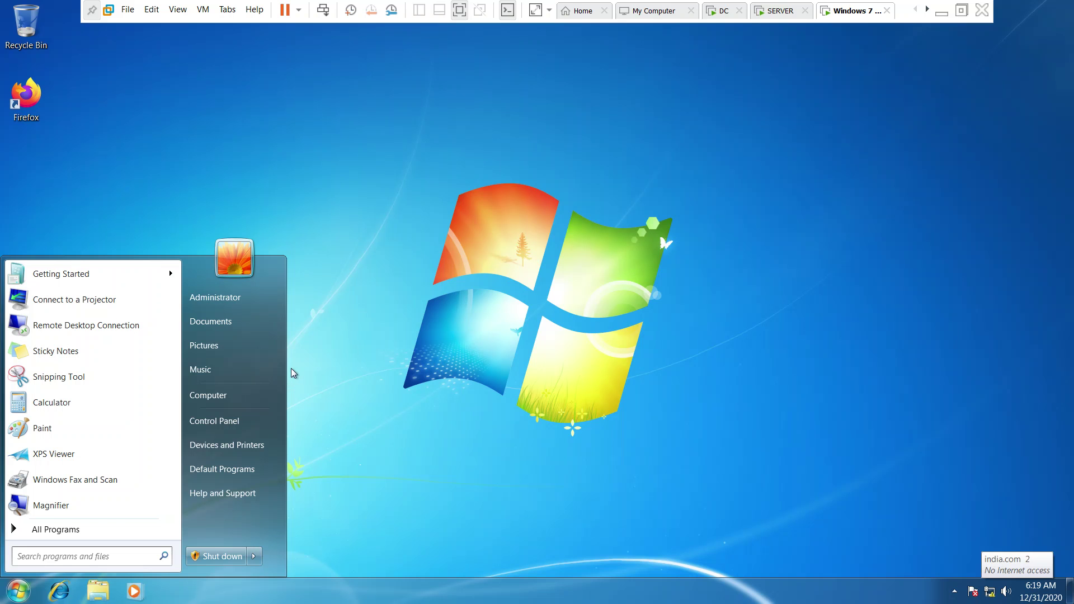
pyautogui.click(327, 361)
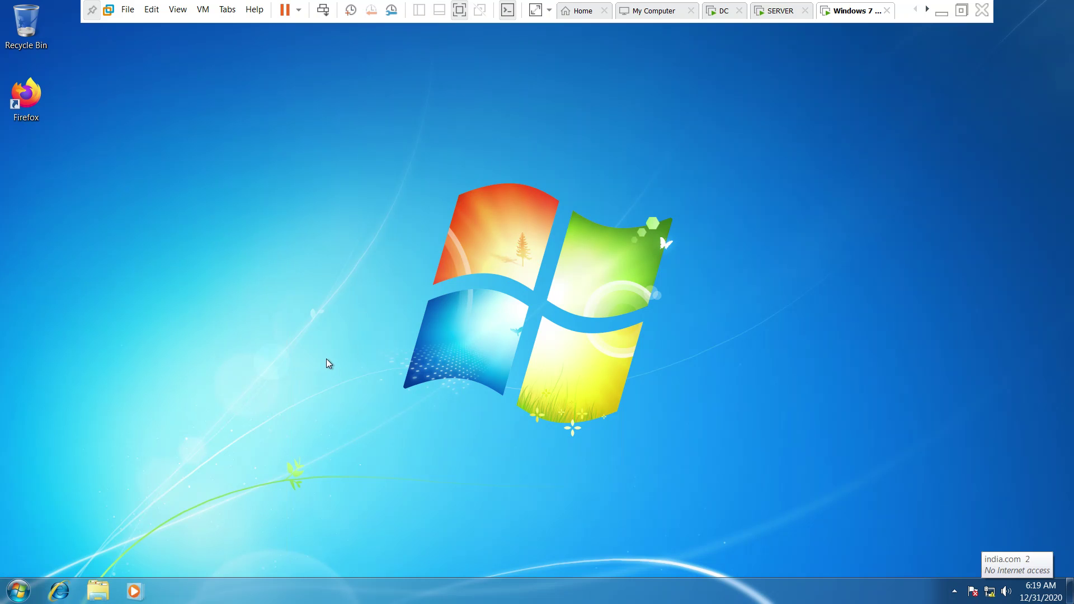
pyautogui.press('super+r')
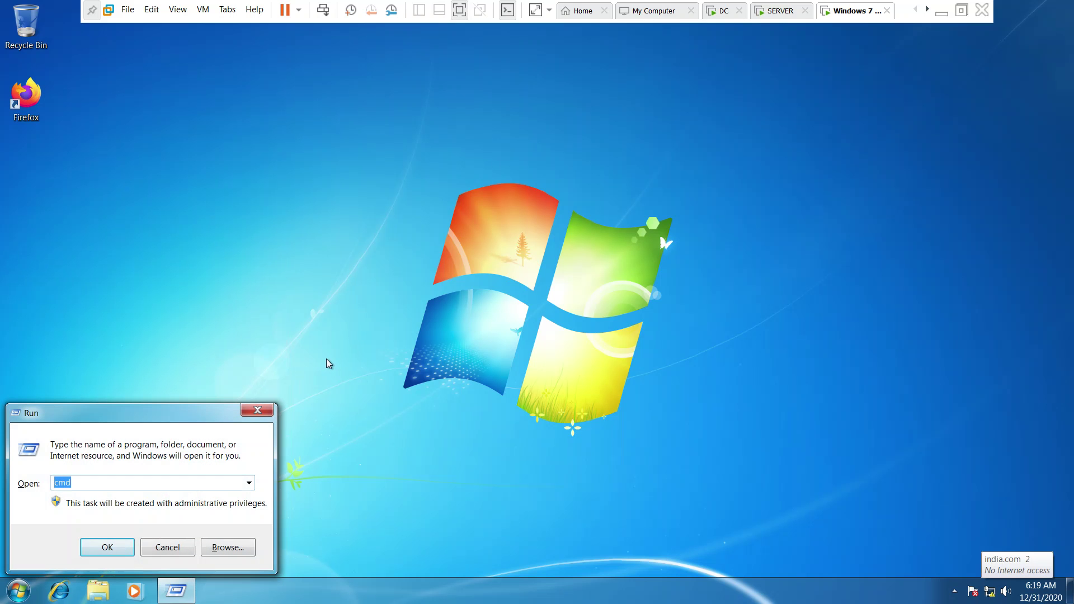
pyautogui.write('control')
pyautogui.press('Return')
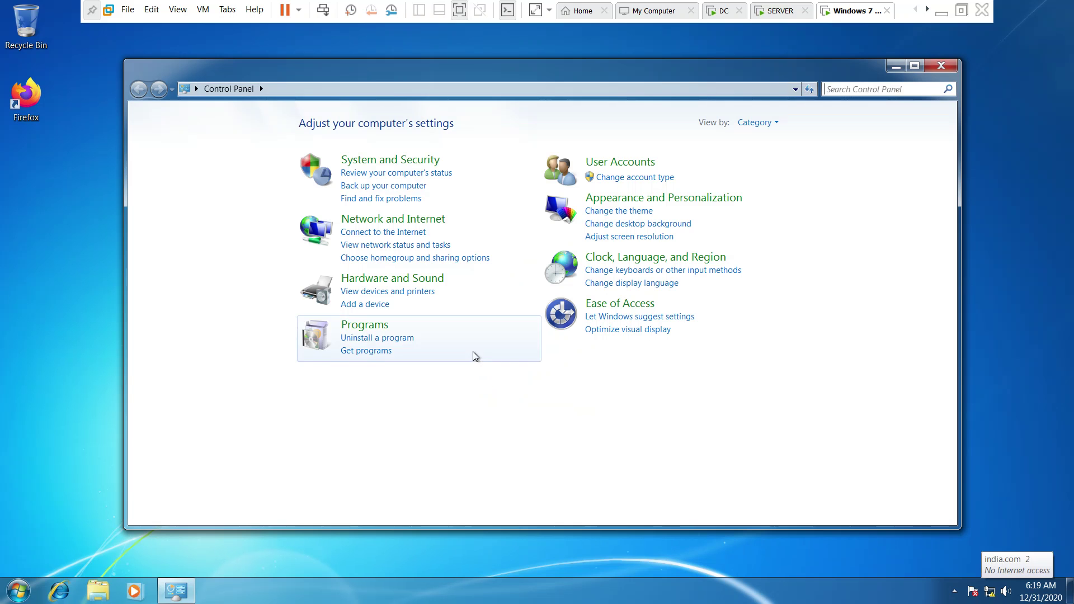
pyautogui.click(415, 172)
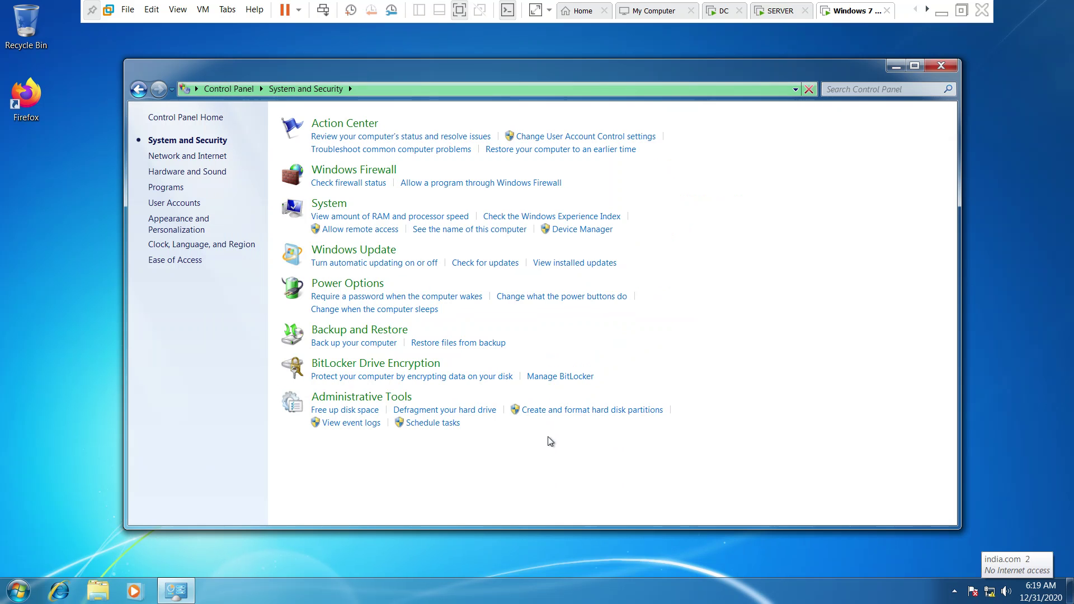
pyautogui.click(341, 257)
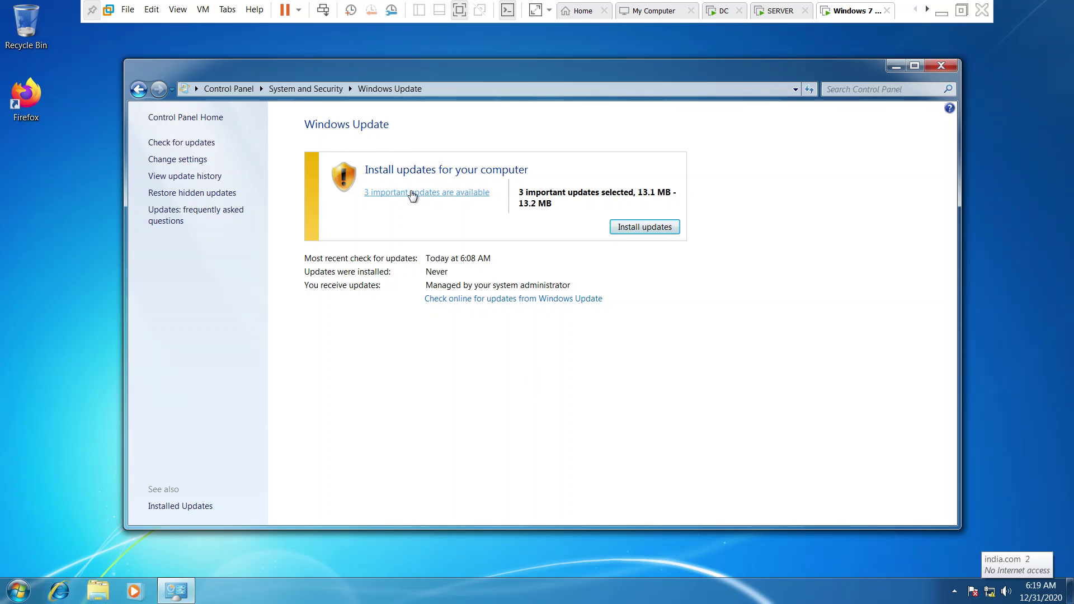
pyautogui.click(450, 199)
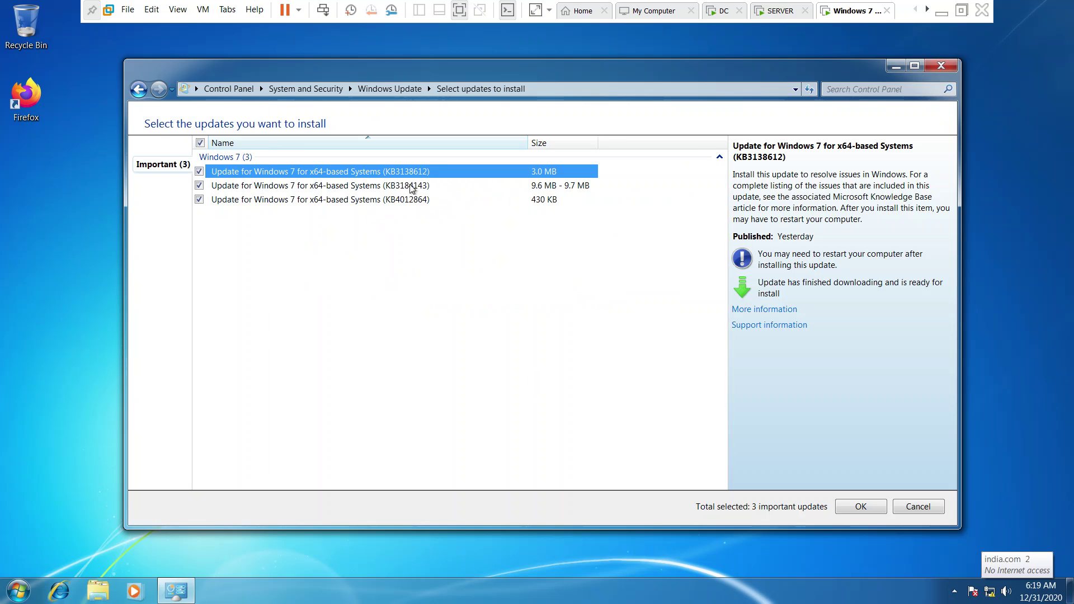
pyautogui.click(414, 187)
pyautogui.click(409, 204)
pyautogui.click(432, 177)
pyautogui.click(423, 191)
pyautogui.click(420, 204)
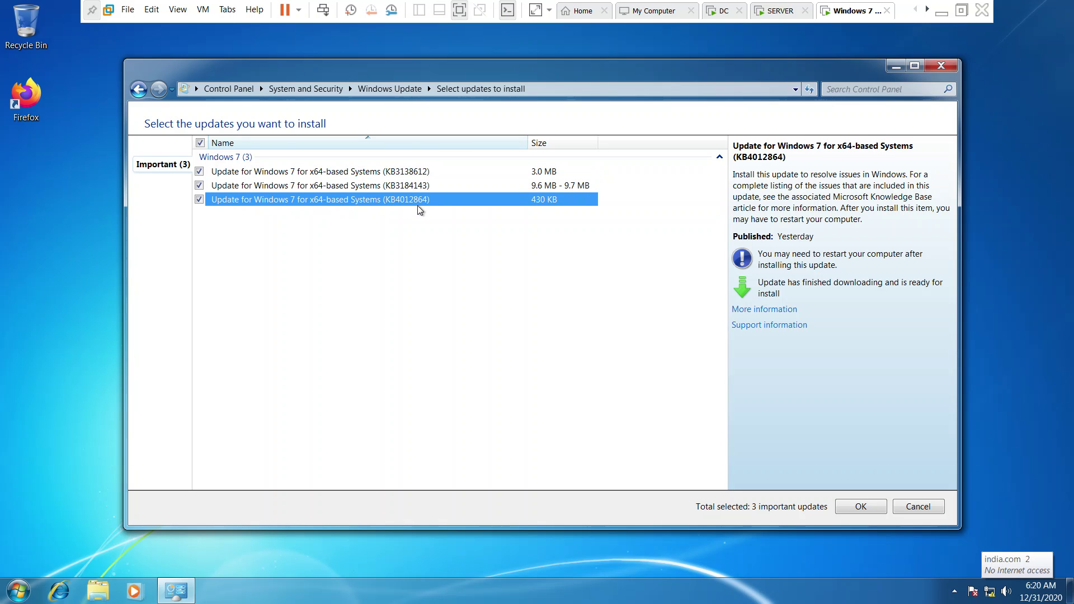
pyautogui.click(401, 171)
pyautogui.click(403, 185)
pyautogui.click(396, 204)
pyautogui.click(143, 96)
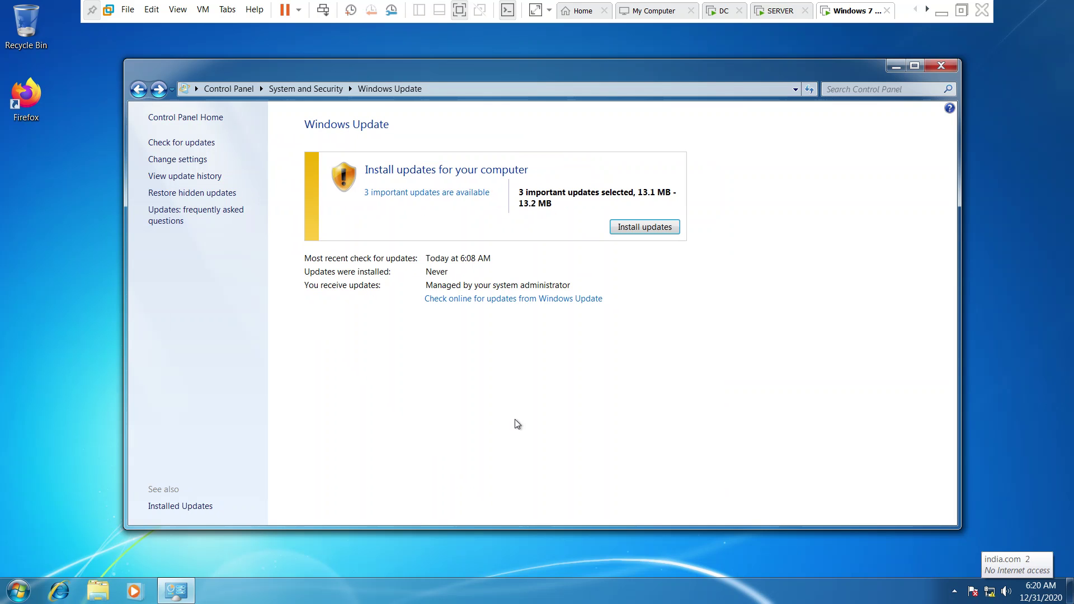
pyautogui.click(973, 593)
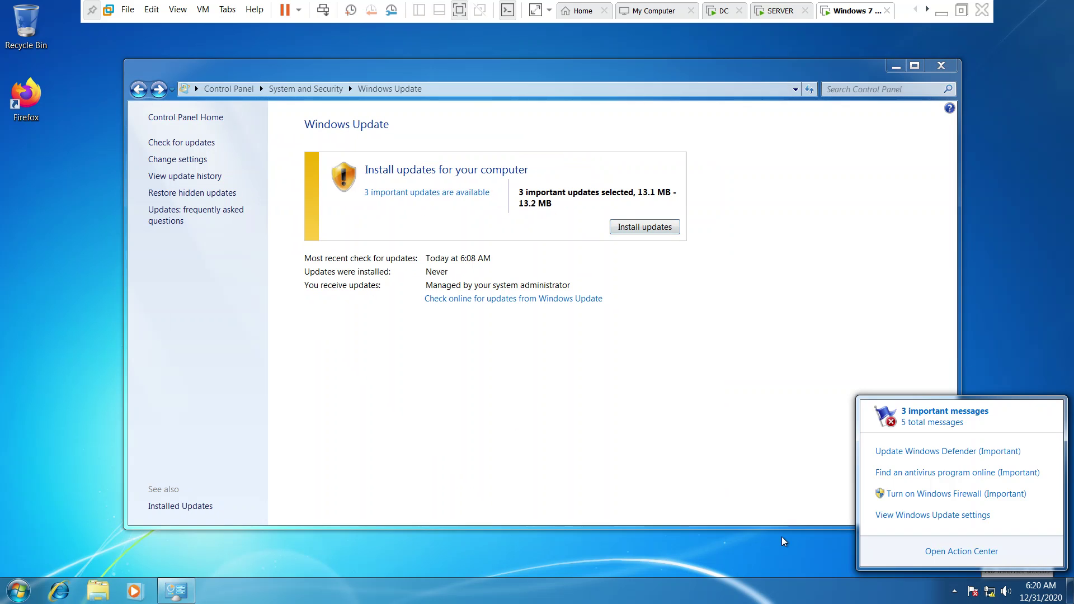
pyautogui.click(962, 450)
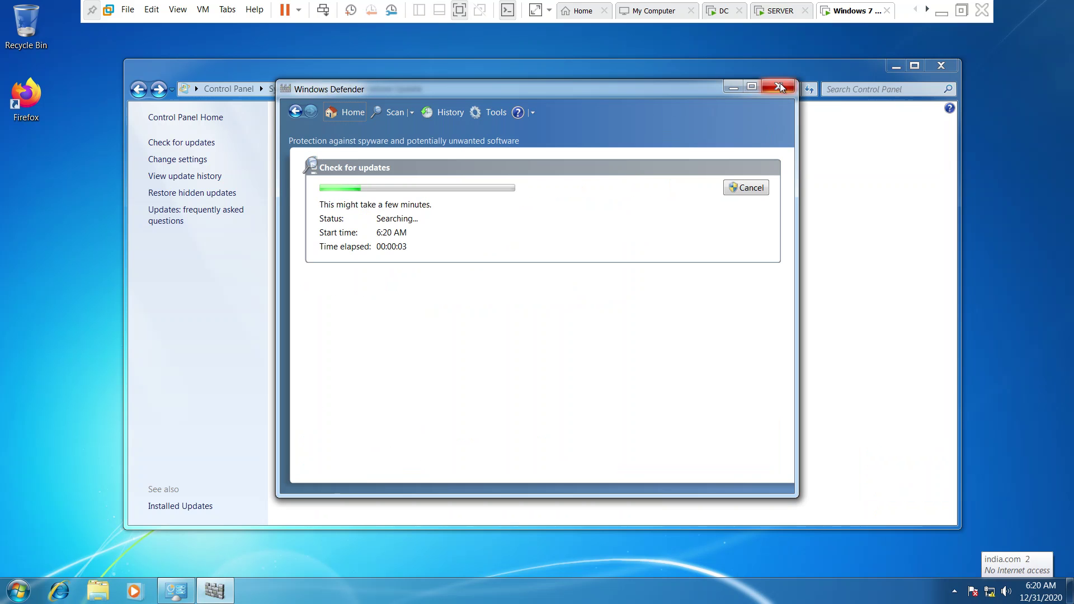
pyautogui.click(778, 87)
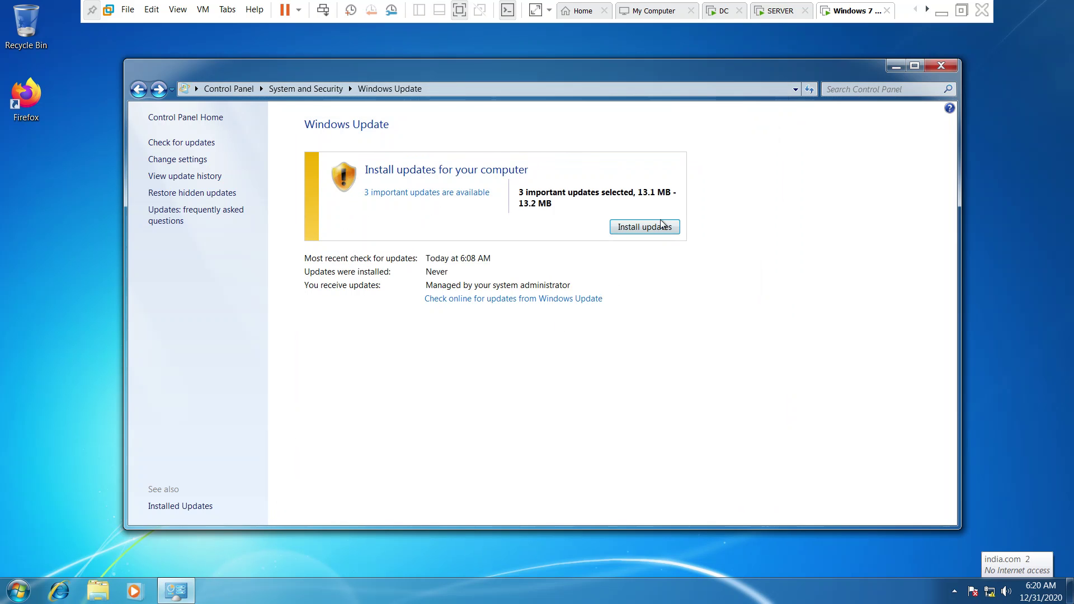
# Begin installing the 3 selected Windows 7 updates, then move to the DC virtual machine.
pyautogui.click(662, 224)
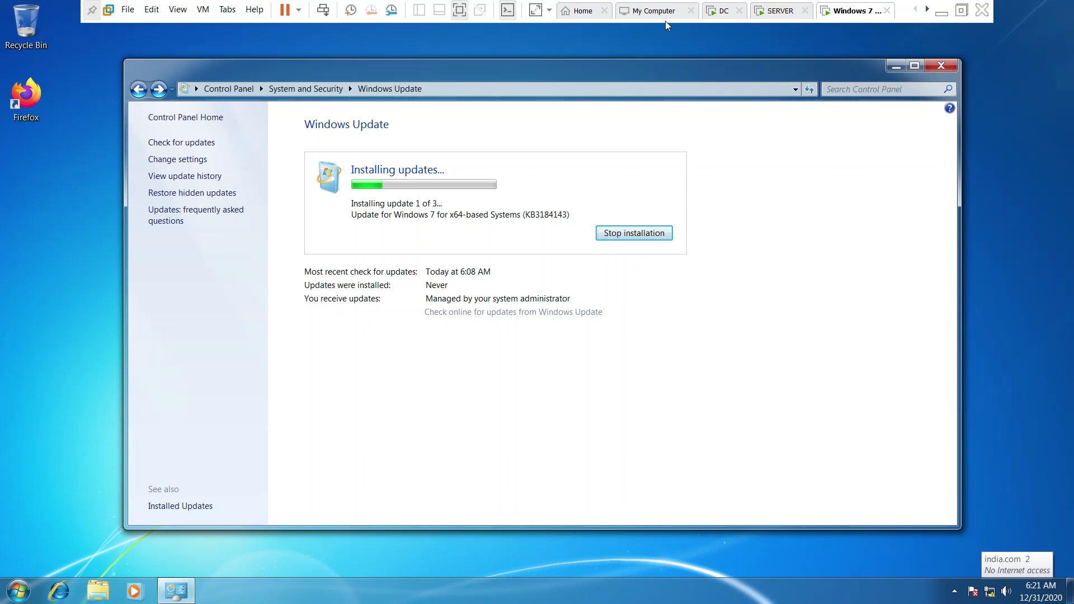
pyautogui.click(723, 11)
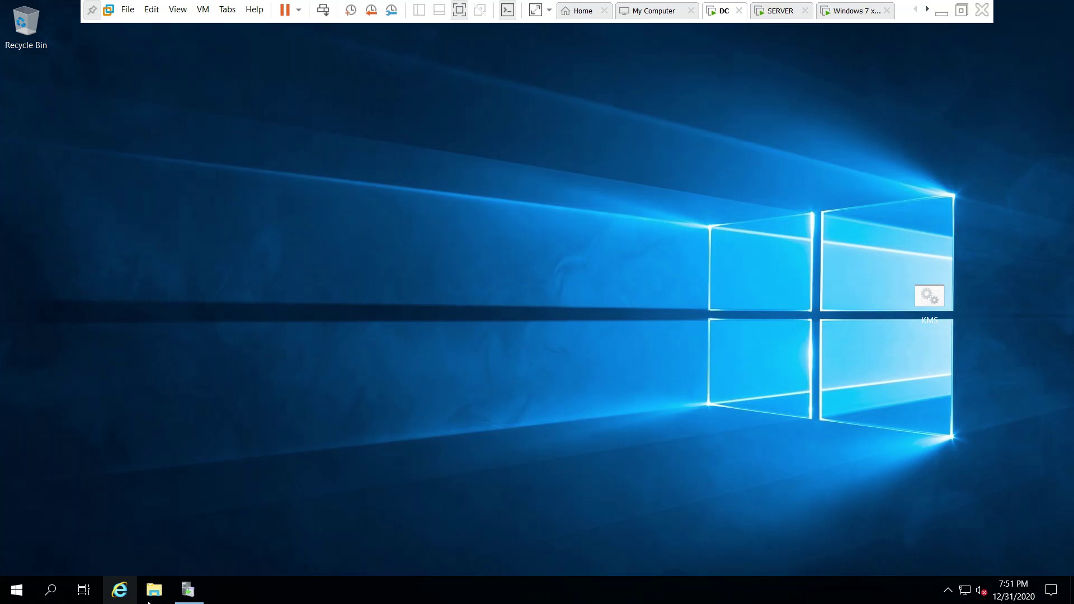
# Open pc100.india.com's status report under All Computers in WSUS, then return to Windows 7.
pyautogui.click(187, 590)
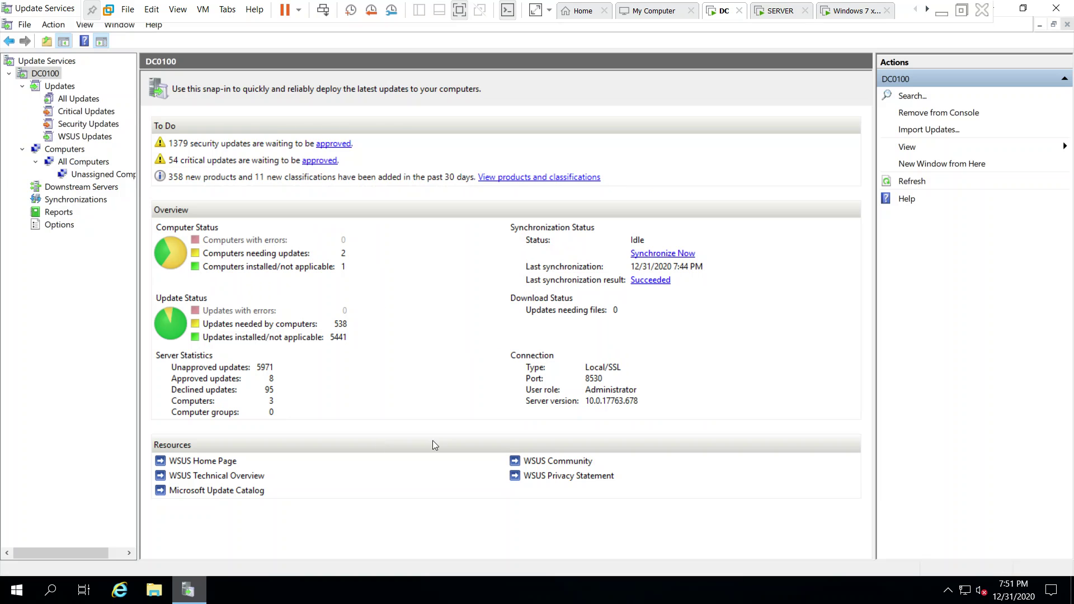
pyautogui.click(78, 163)
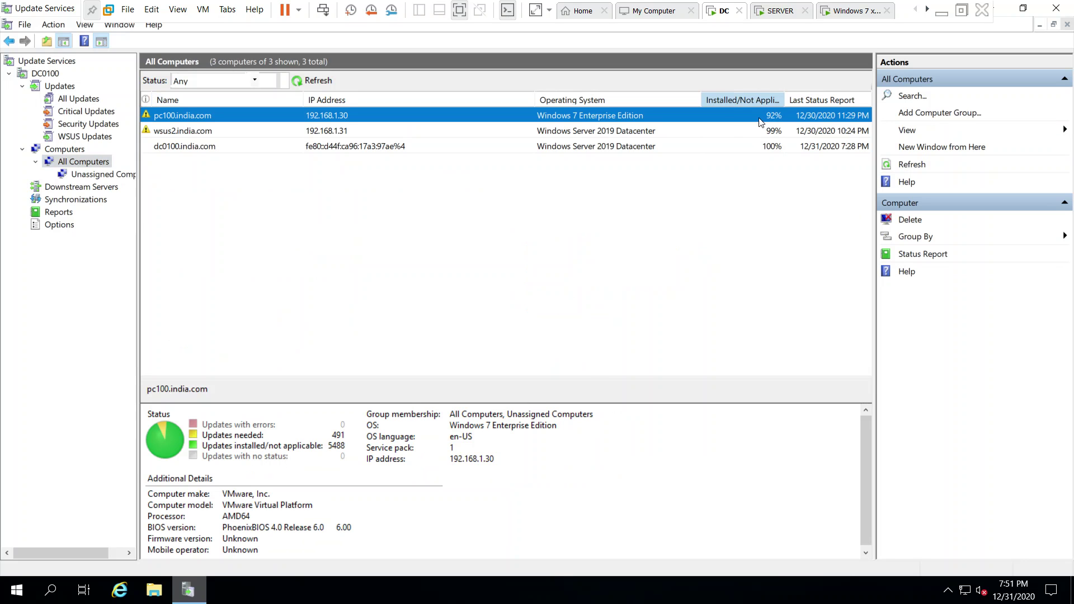
pyautogui.doubleClick(766, 120)
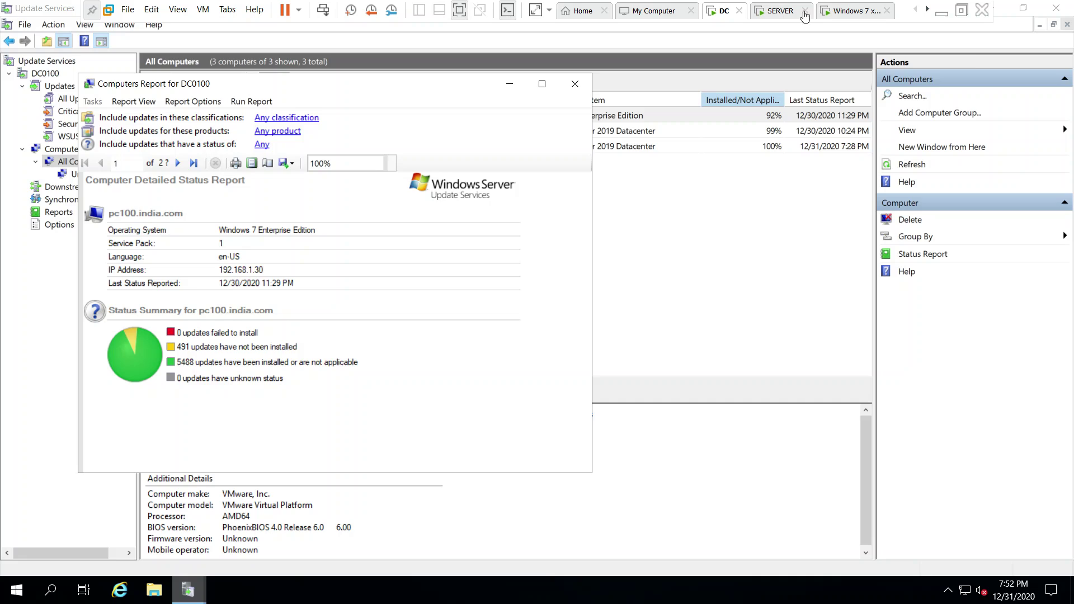
pyautogui.click(862, 16)
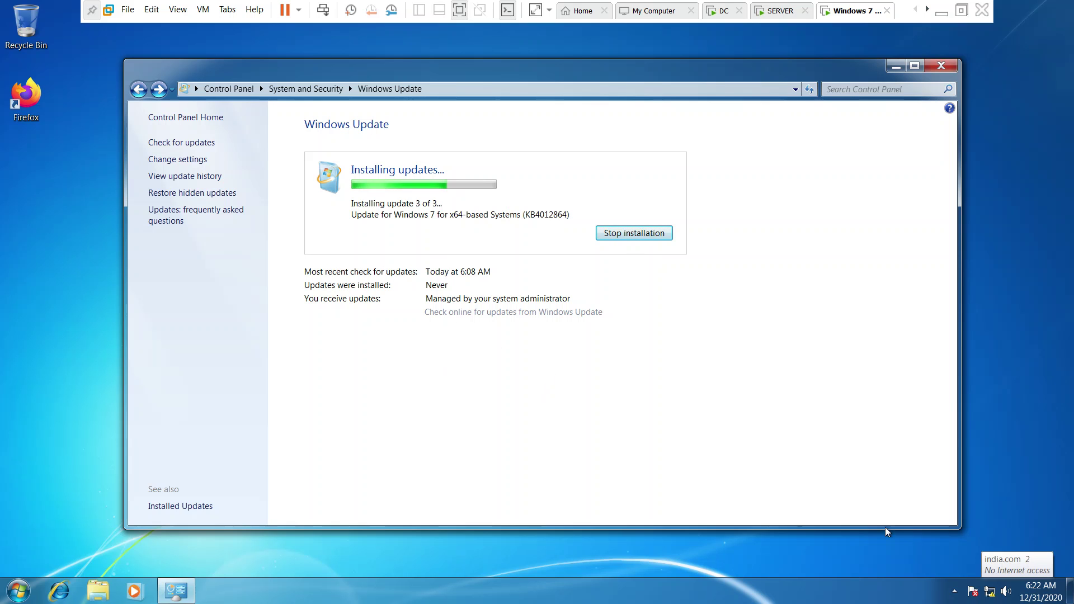
# Check the network status, then restart Windows 7 after all 3 updates install successfully.
pyautogui.click(991, 594)
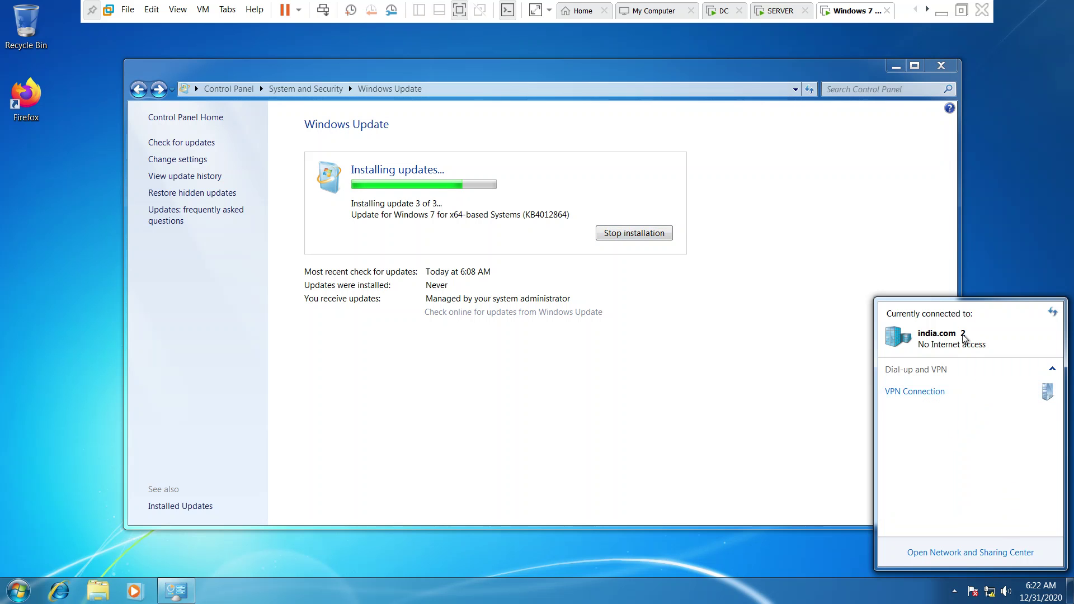
pyautogui.click(783, 402)
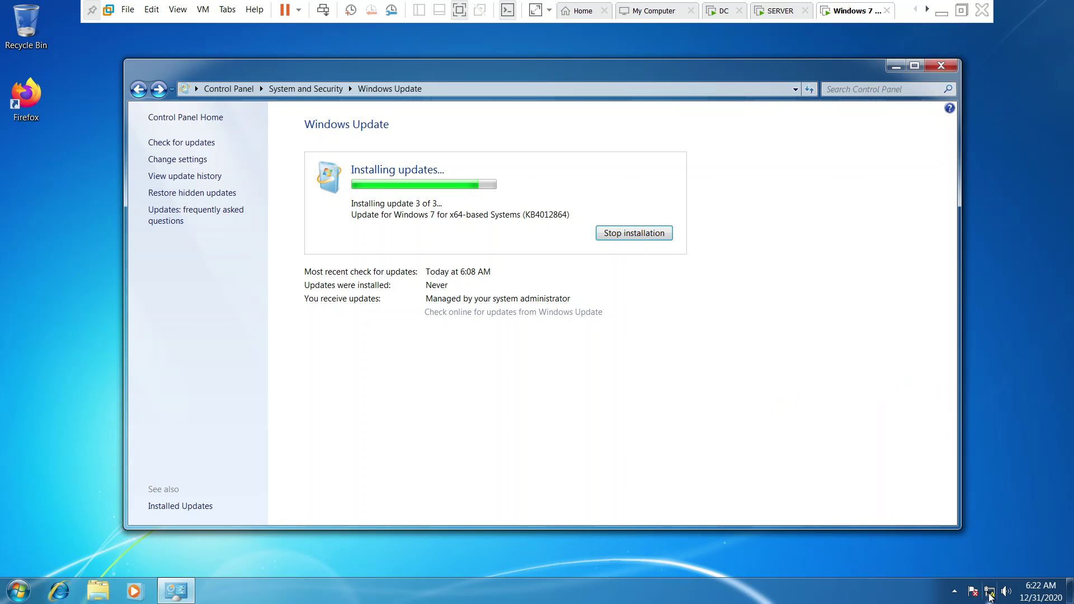
pyautogui.moveTo(990, 596)
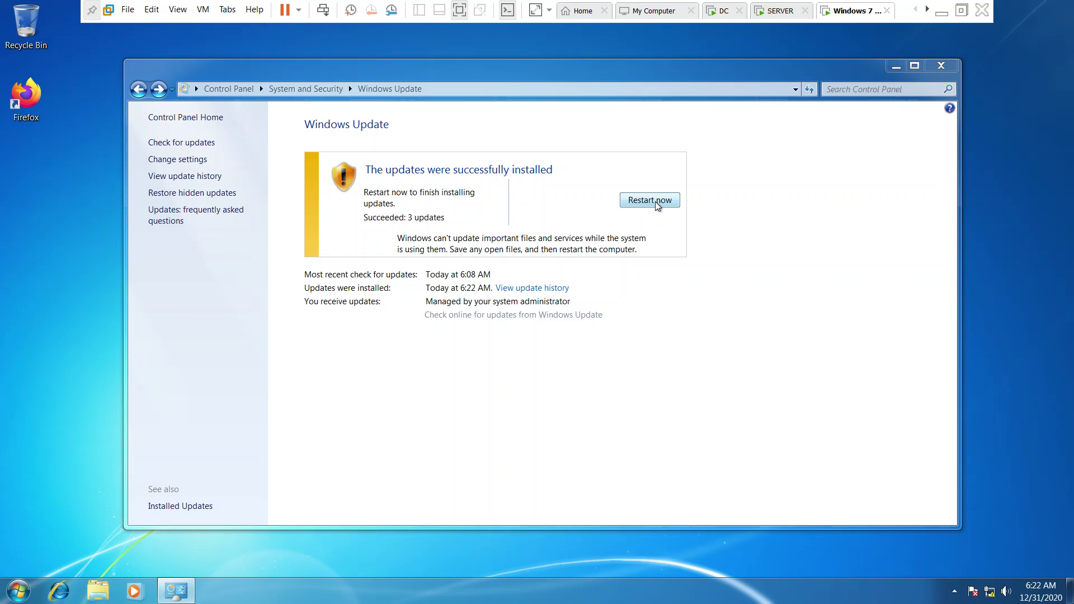
pyautogui.click(655, 205)
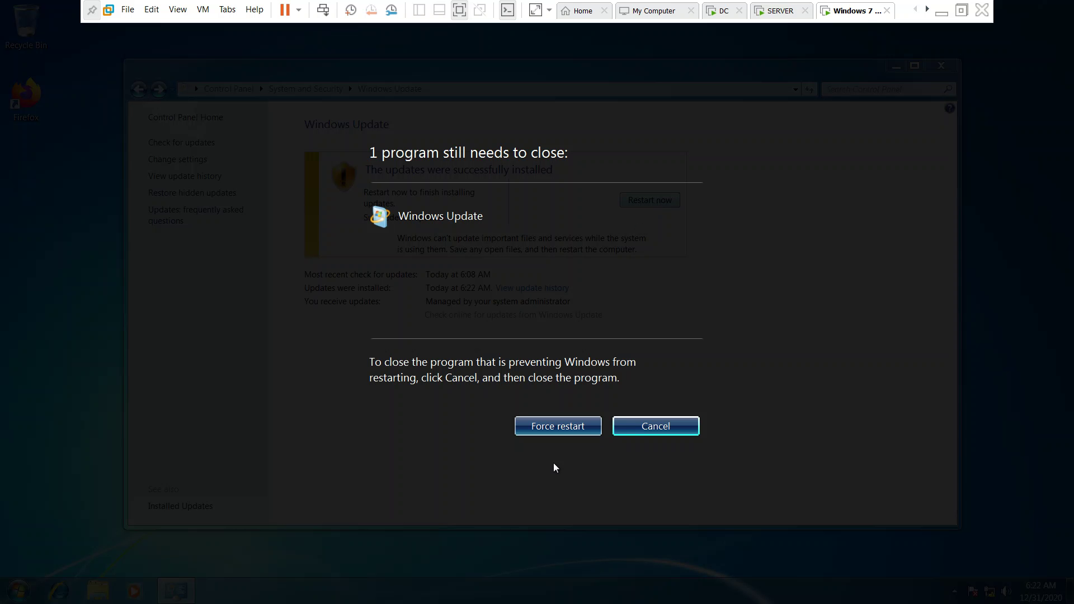
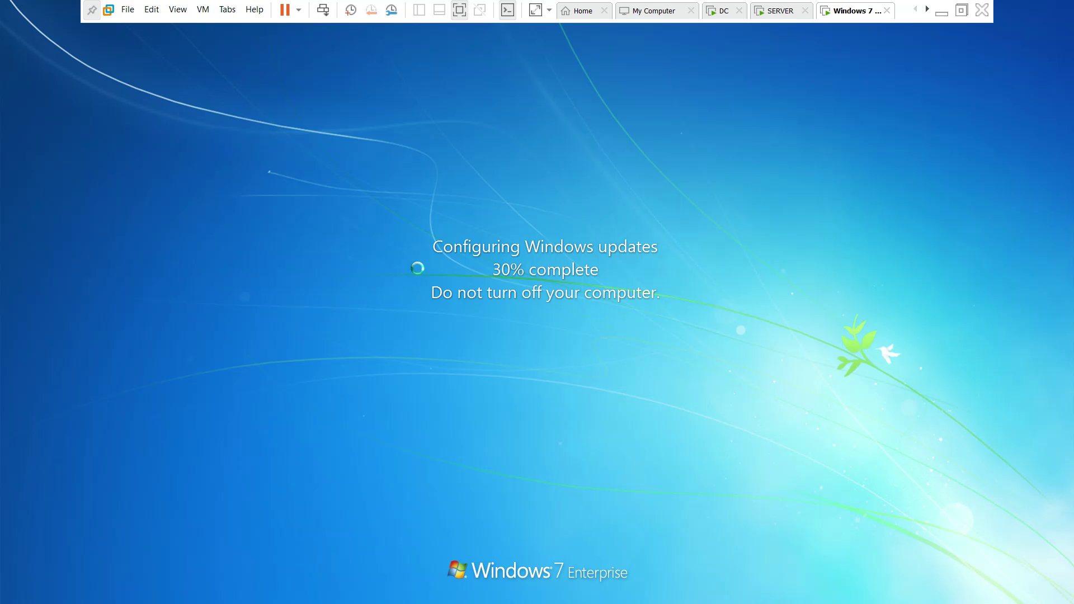
# Switch to the DC machine running WSUS and close the pc100 computer status report.
pyautogui.click(779, 15)
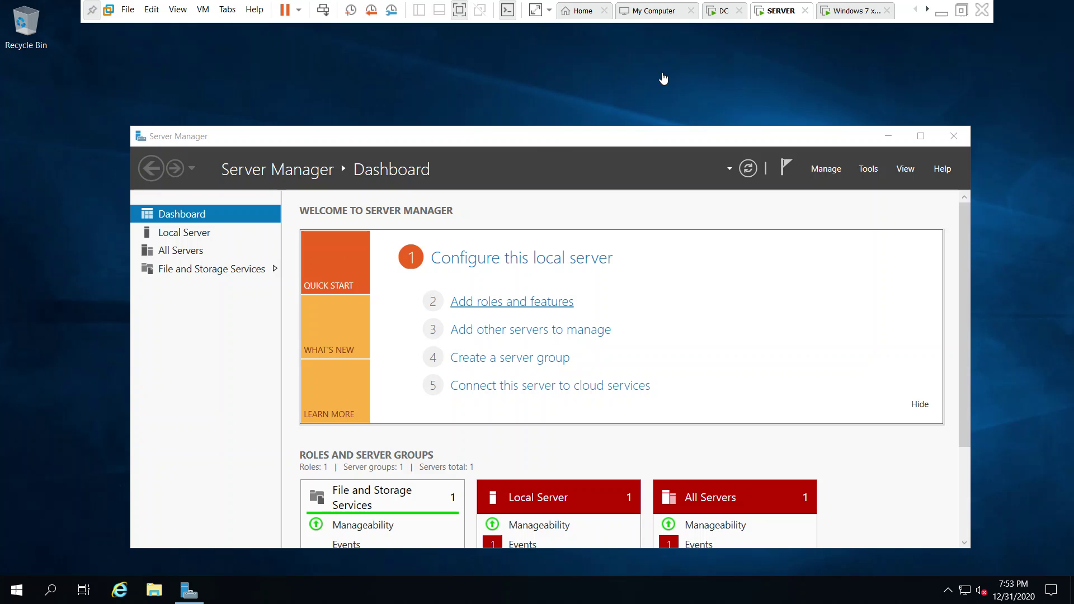
pyautogui.click(724, 13)
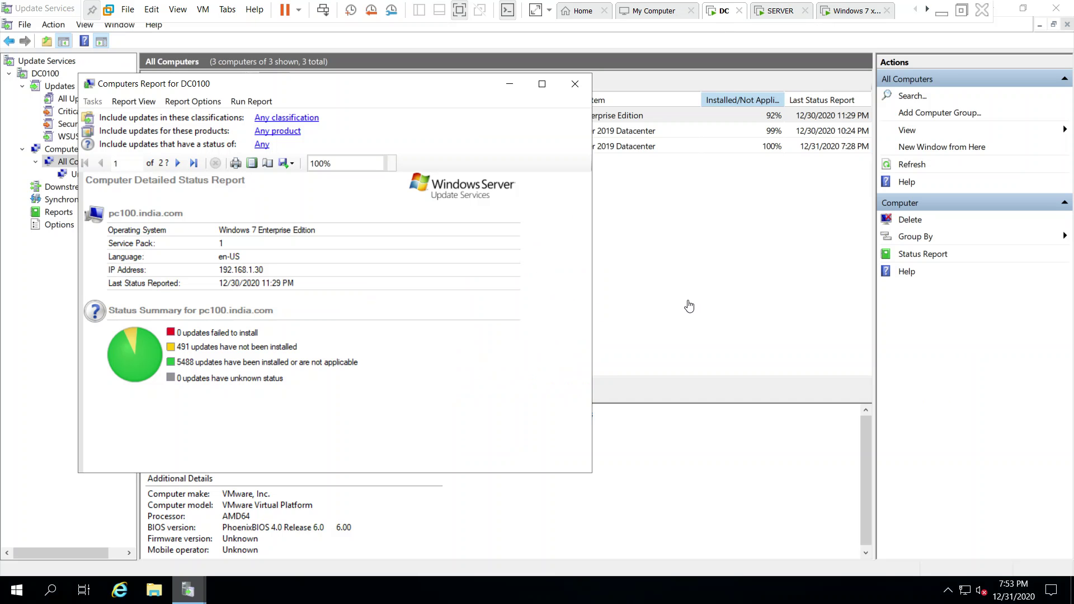
pyautogui.click(574, 83)
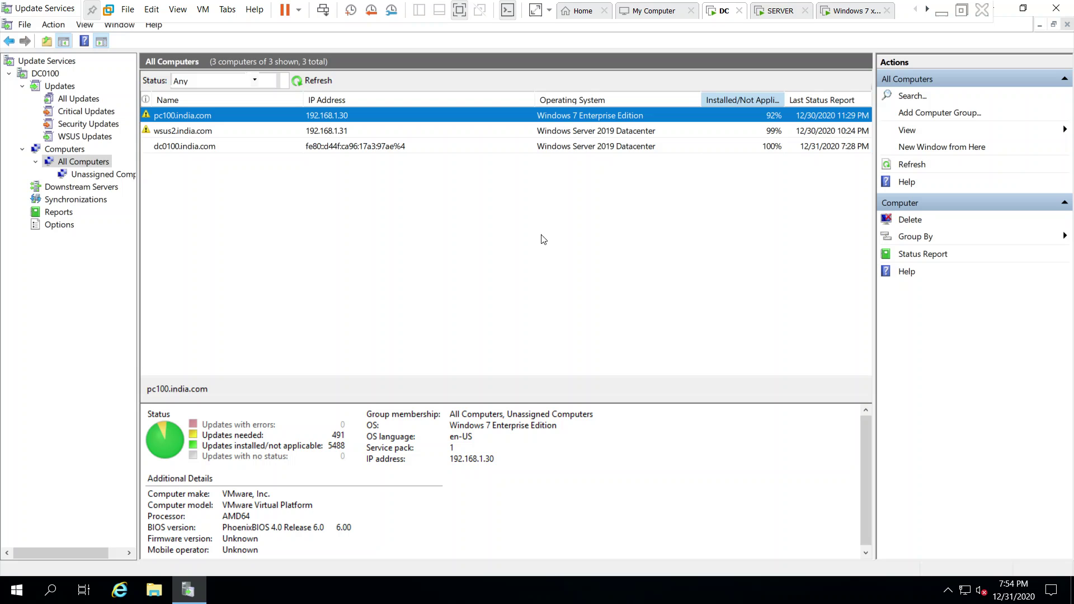
# Refresh the All Computers list, select wsus2.india.com, and refresh again to update report times.
pyautogui.click(305, 83)
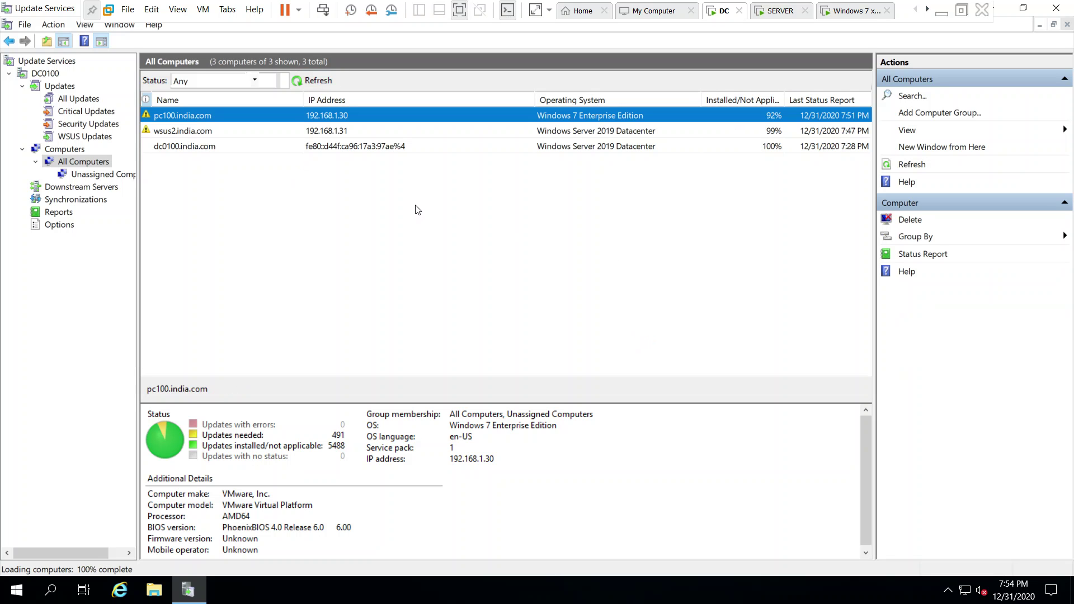
pyautogui.click(318, 135)
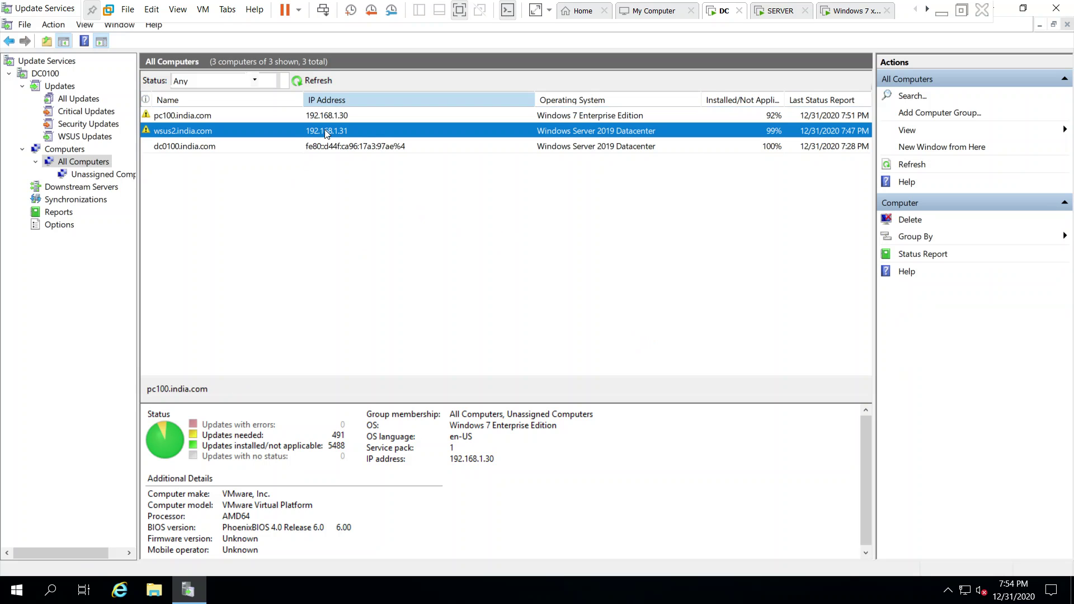
pyautogui.click(317, 81)
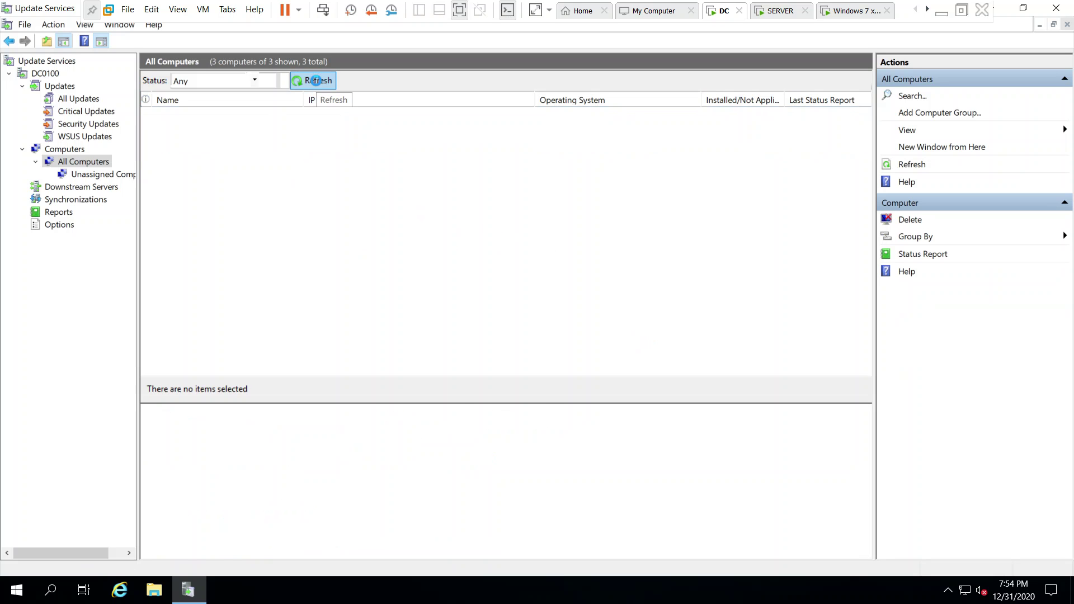
pyautogui.click(317, 80)
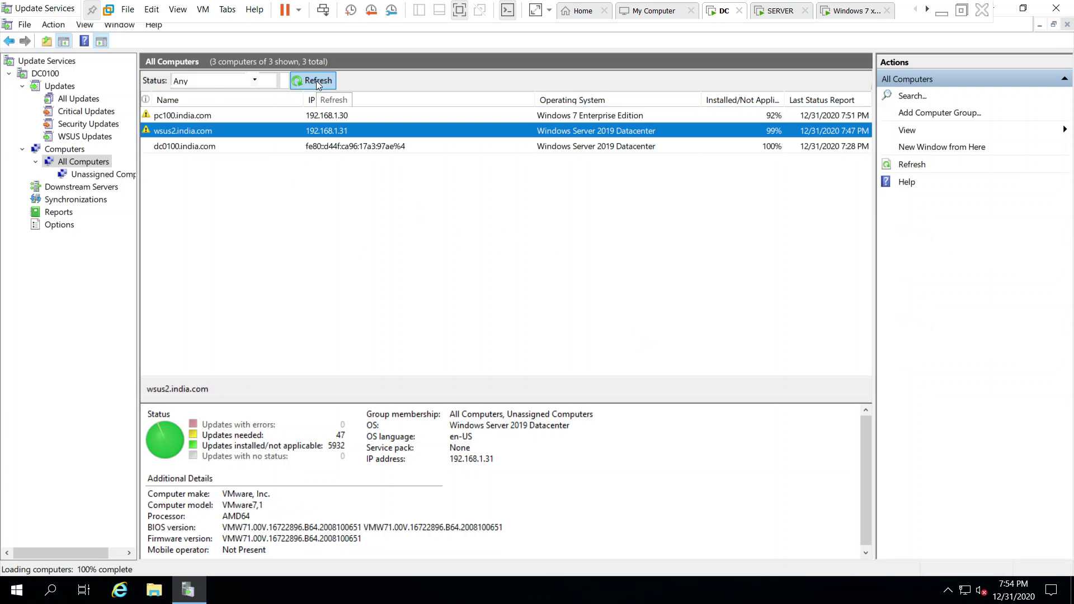
pyautogui.click(317, 80)
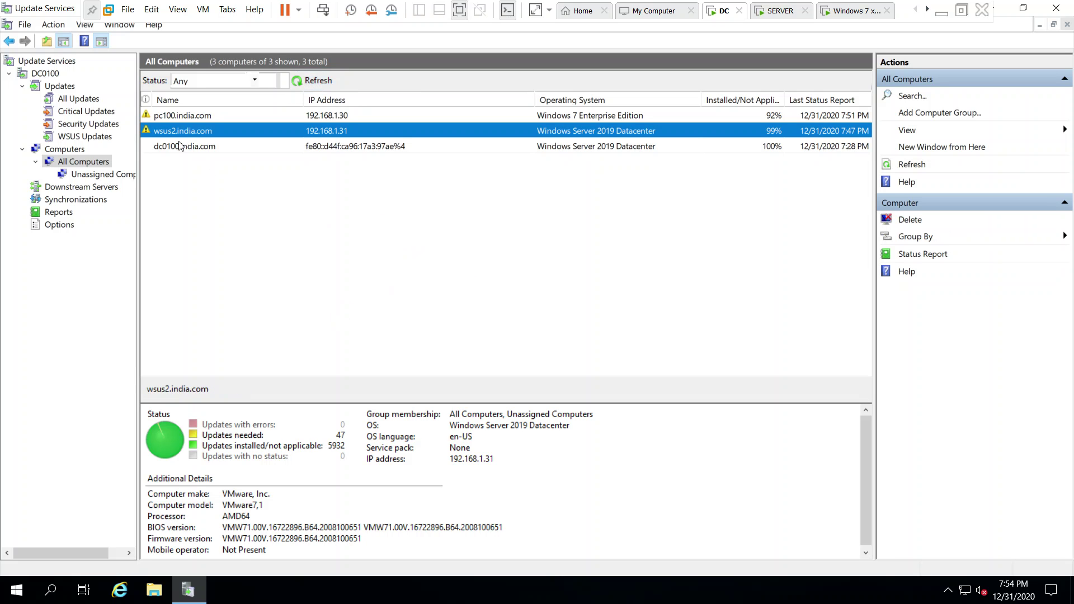
# Show the unapproved Security Updates list and scroll to its bottom.
pyautogui.click(61, 115)
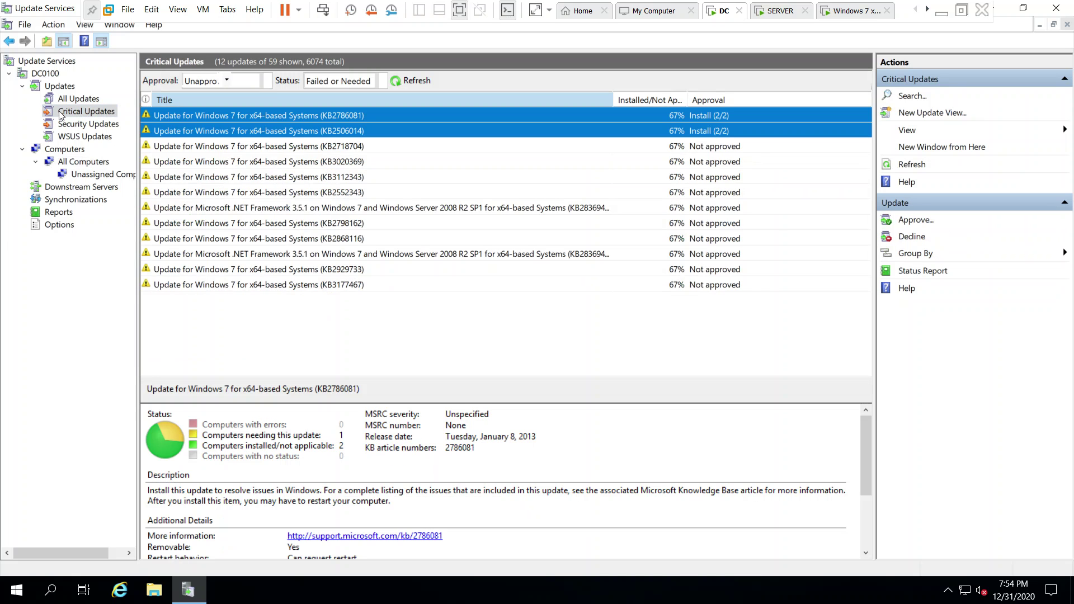
pyautogui.click(59, 127)
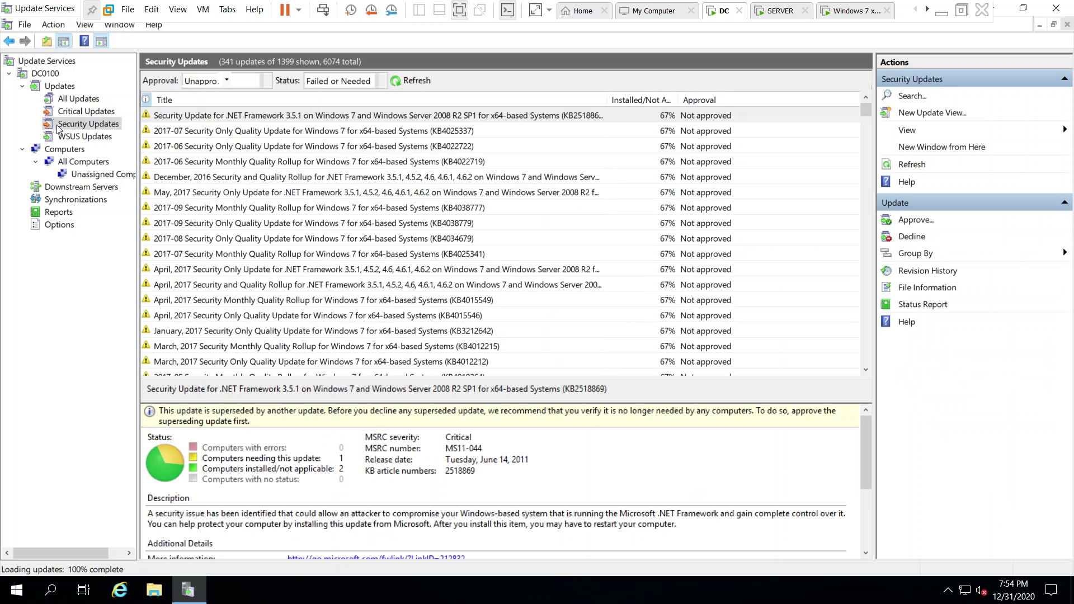
pyautogui.scroll(-8, 335, 320)
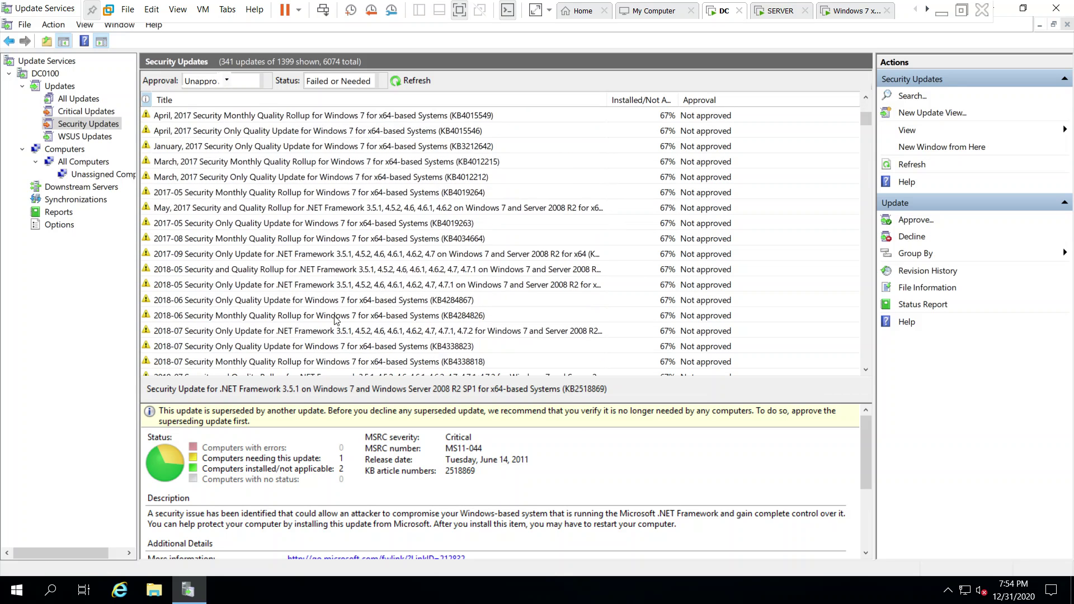
pyautogui.scroll(-10, 336, 320)
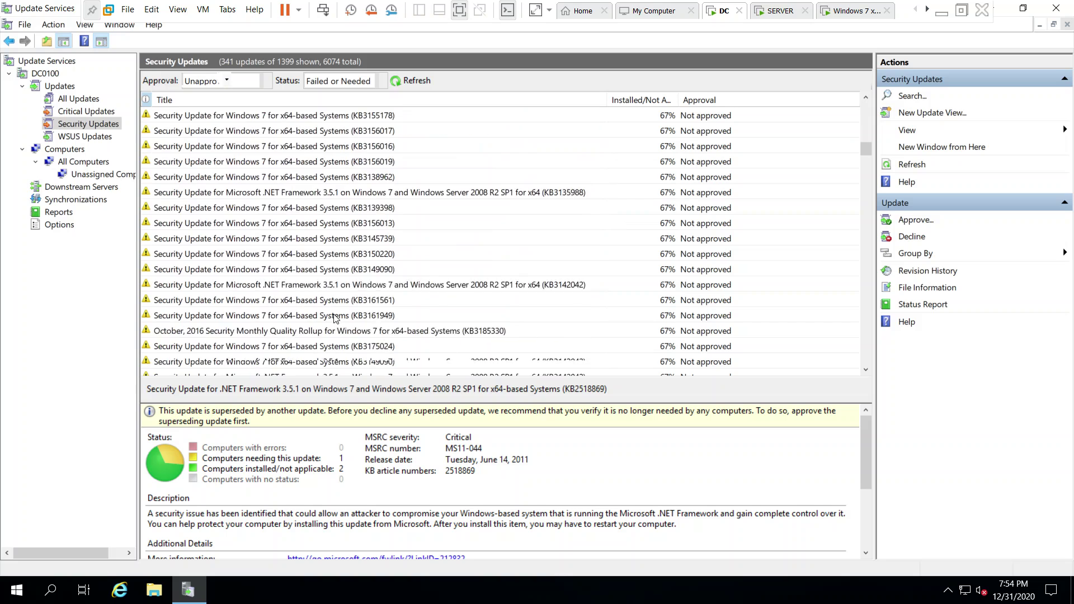
pyautogui.scroll(-10, 335, 319)
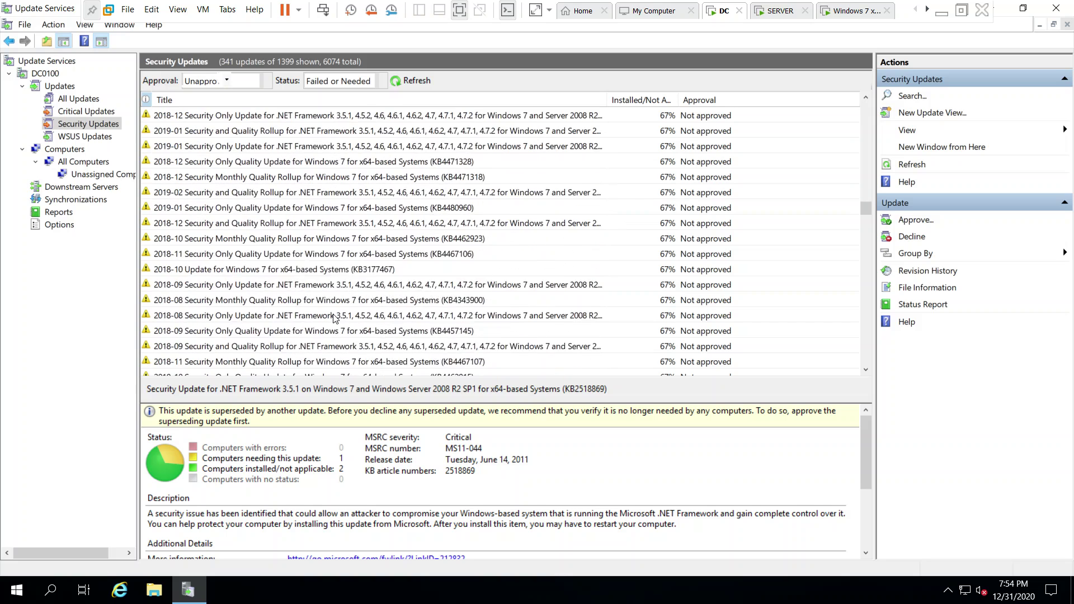
pyautogui.scroll(-10, 335, 320)
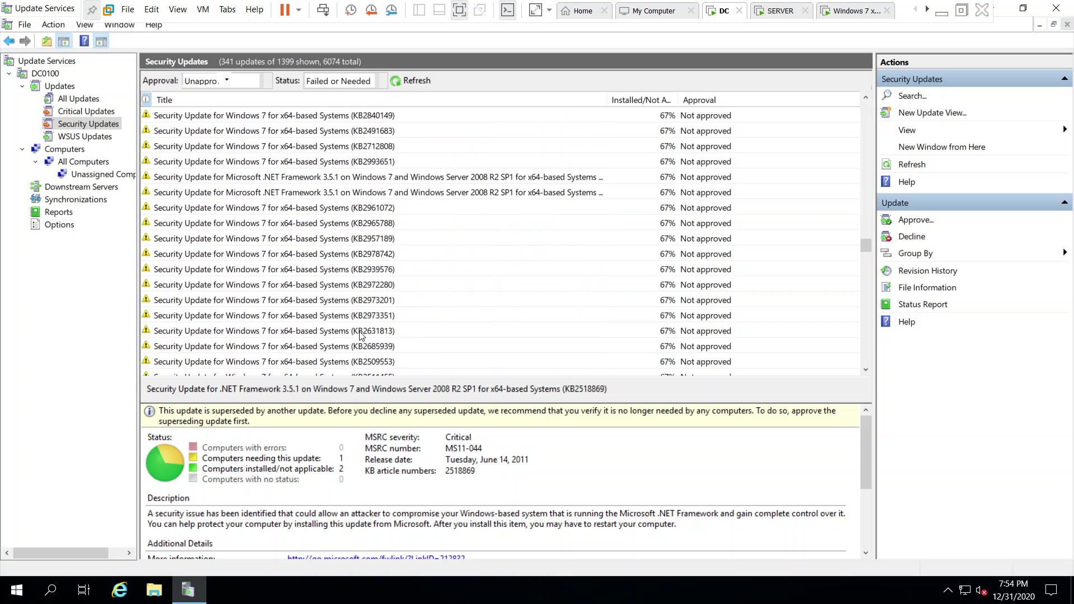
pyautogui.scroll(-10, 361, 334)
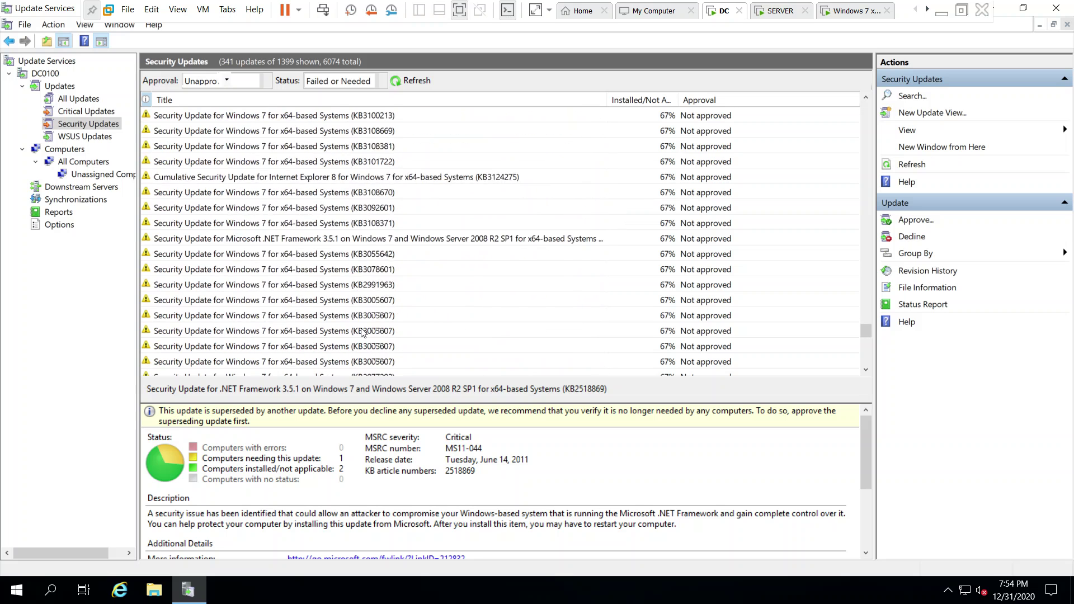
pyautogui.scroll(-3, 362, 333)
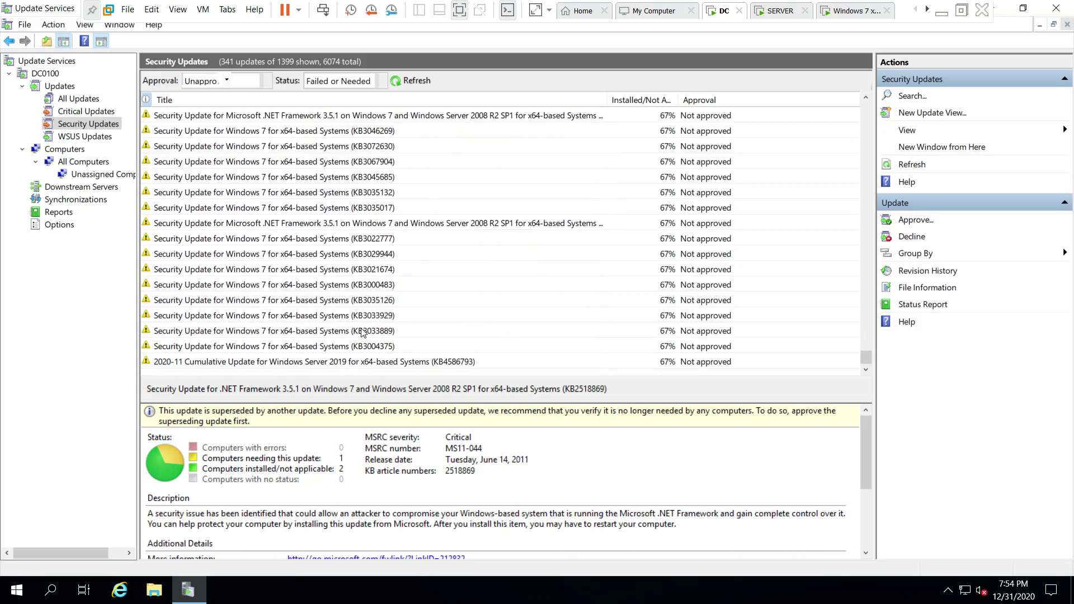
# Select the 2020-11 Cumulative Update KB4586793 and inspect its actions menu without choosing one.
pyautogui.click(338, 362)
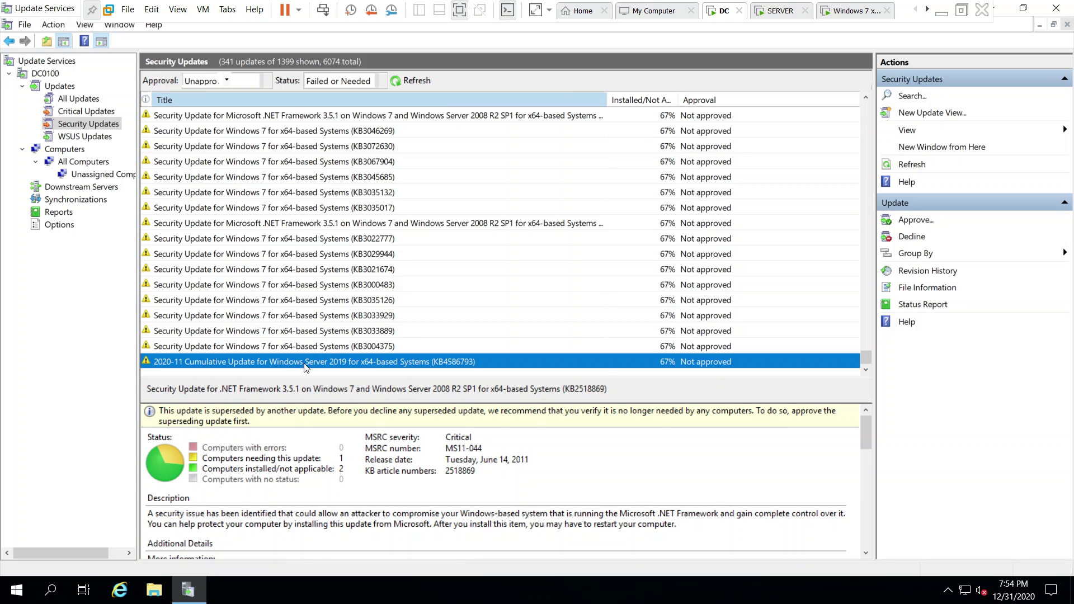
pyautogui.rightClick(353, 367)
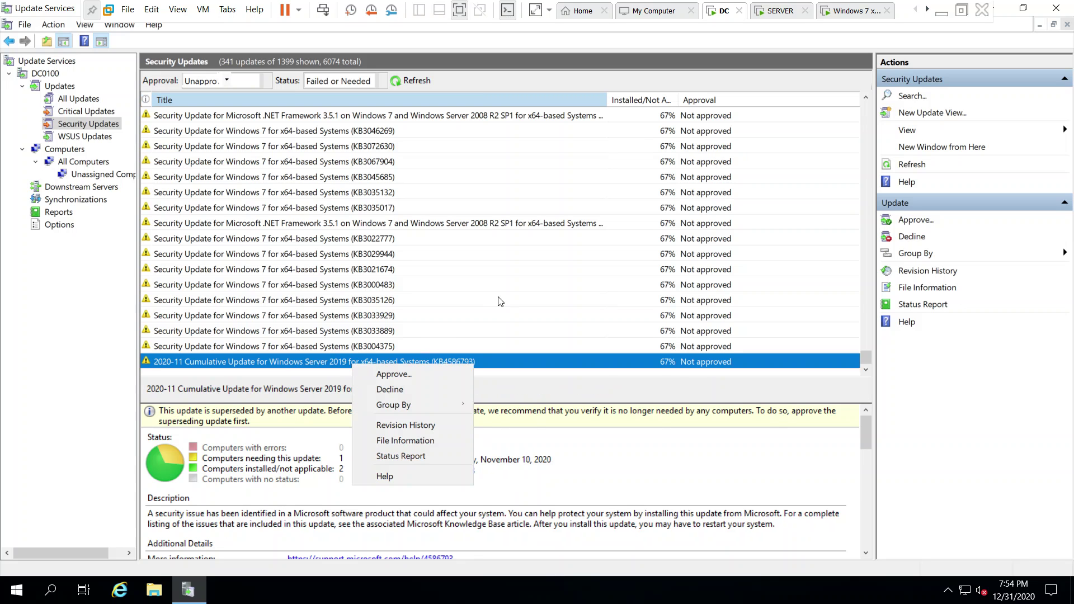
pyautogui.click(497, 298)
pyautogui.click(368, 363)
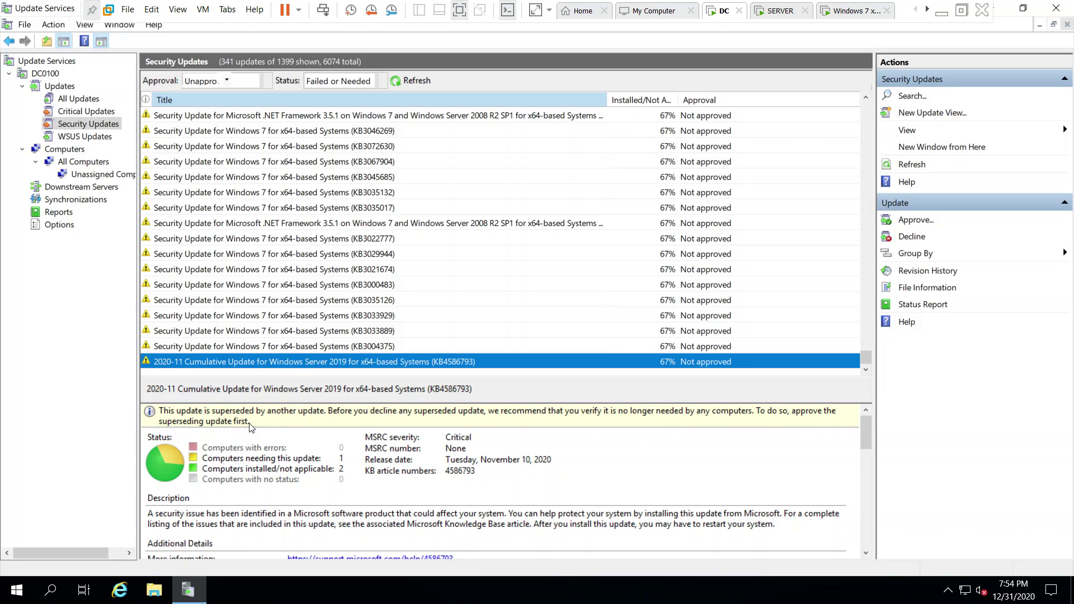
# Log on to the Windows 7 client VM with the domain administrator's password.
pyautogui.click(844, 14)
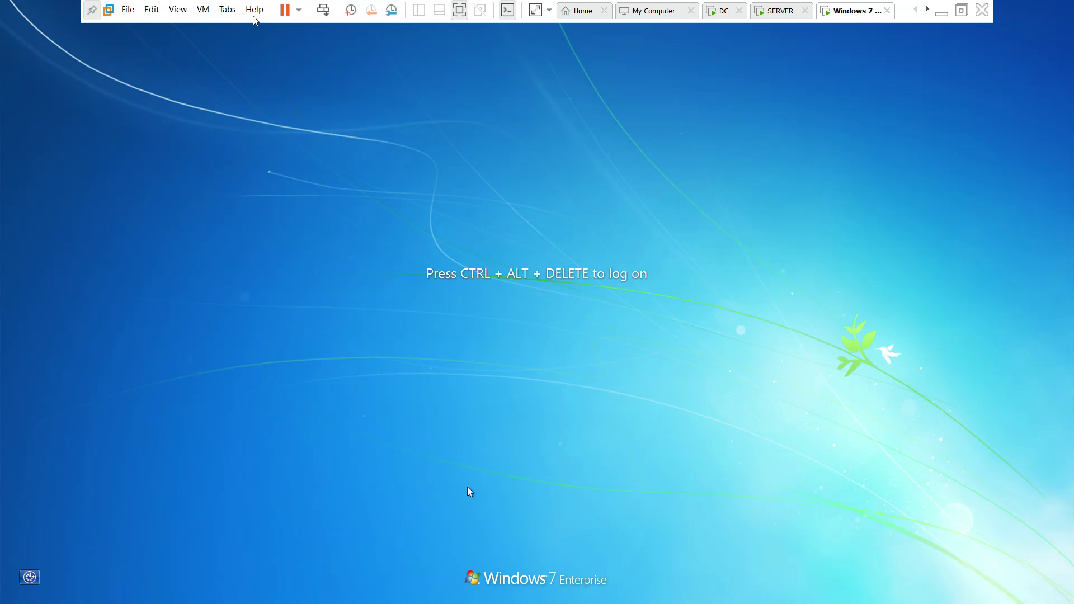
pyautogui.click(323, 10)
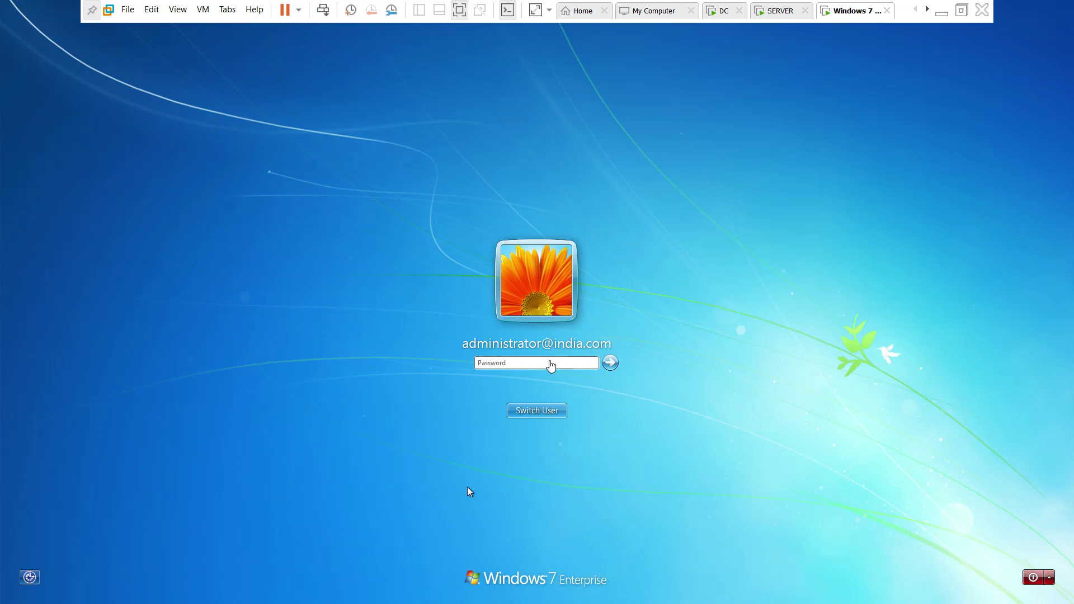
pyautogui.write('••••••••••')
pyautogui.press('Return')
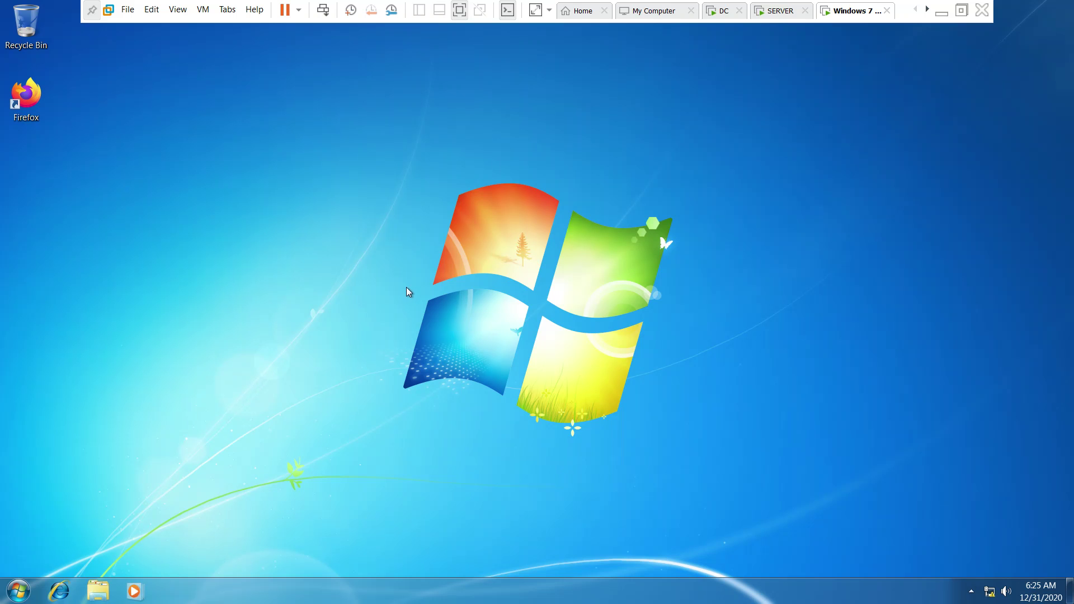
# On Windows 7, search the Start menu for 'up' and launch Windows Update.
pyautogui.click(971, 591)
pyautogui.click(750, 476)
pyautogui.click(8, 594)
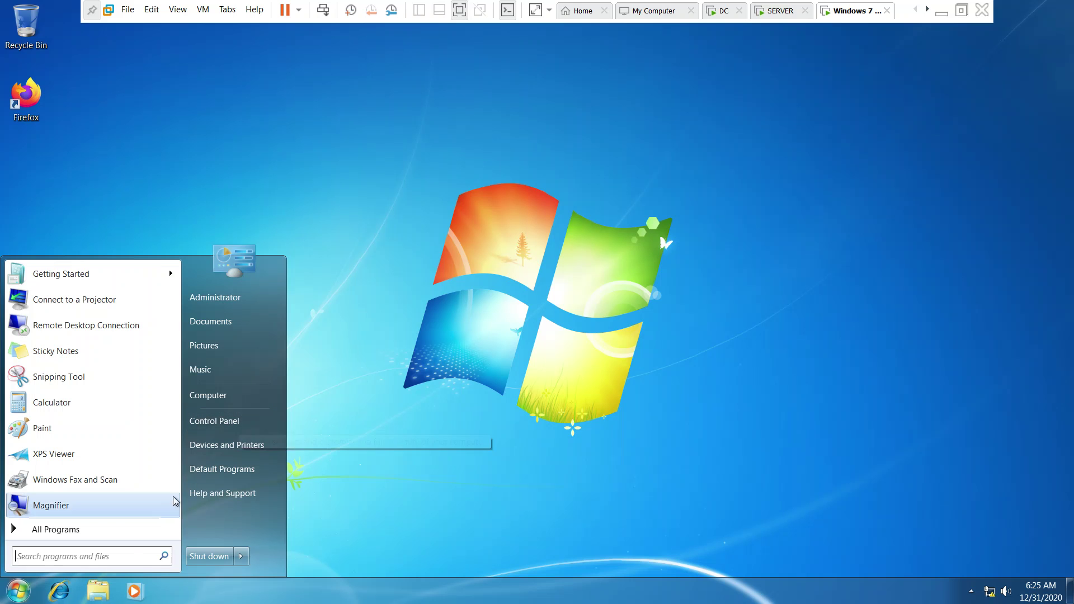
pyautogui.click(116, 557)
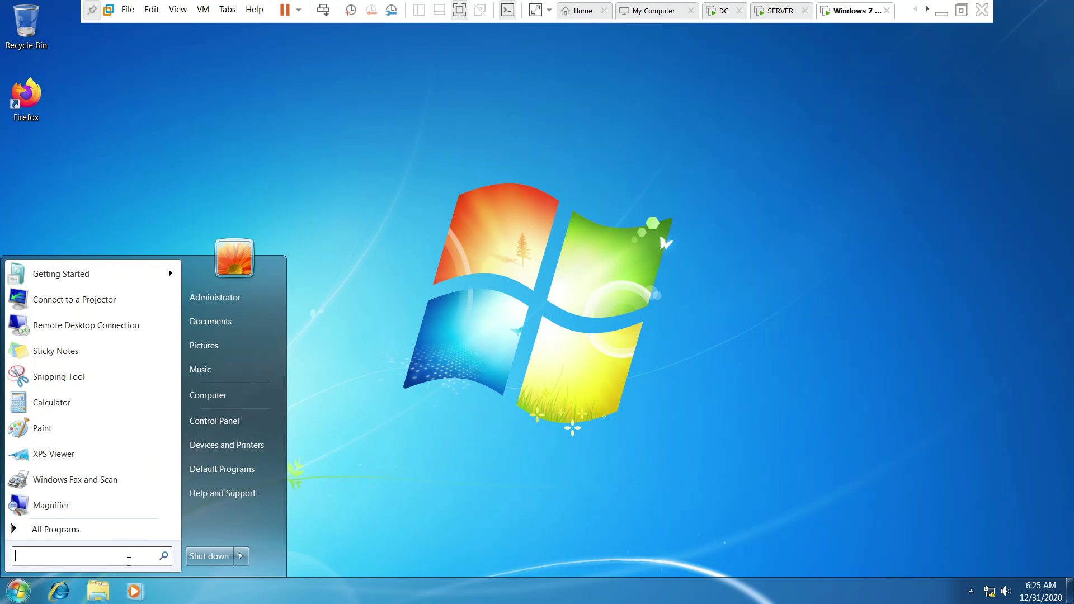
pyautogui.write('win')
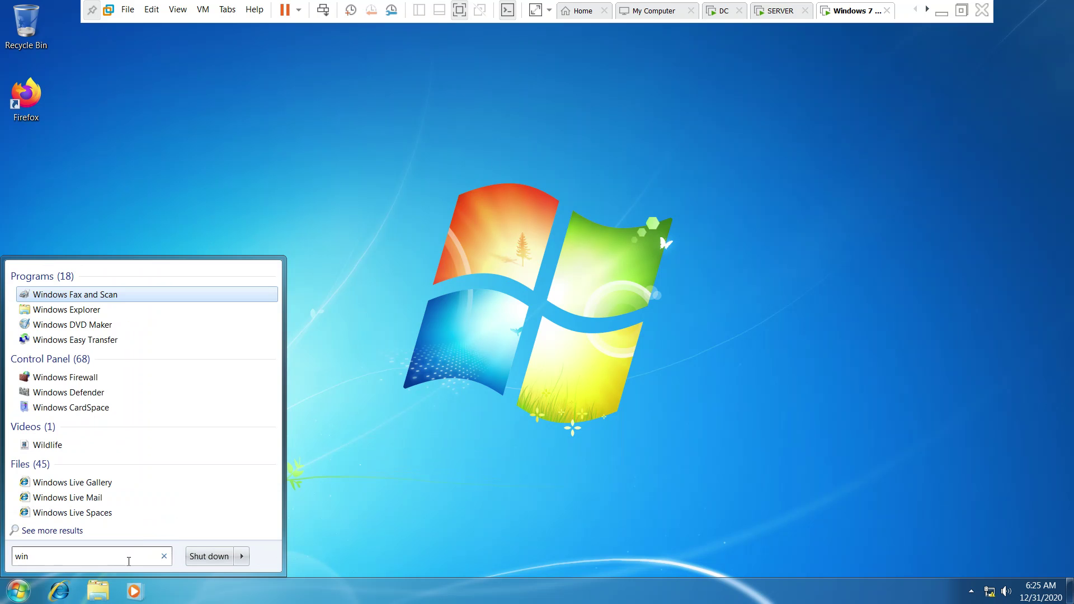
pyautogui.press('BackSpace')
pyautogui.press('BackSpace')
pyautogui.press('BackSpace')
pyautogui.write('up')
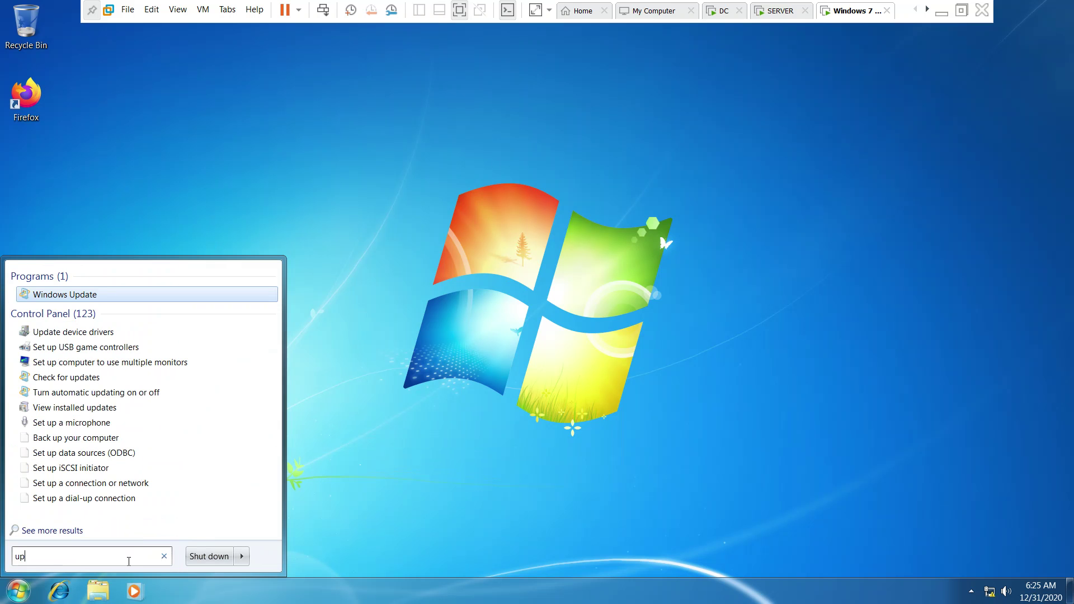
pyautogui.click(107, 295)
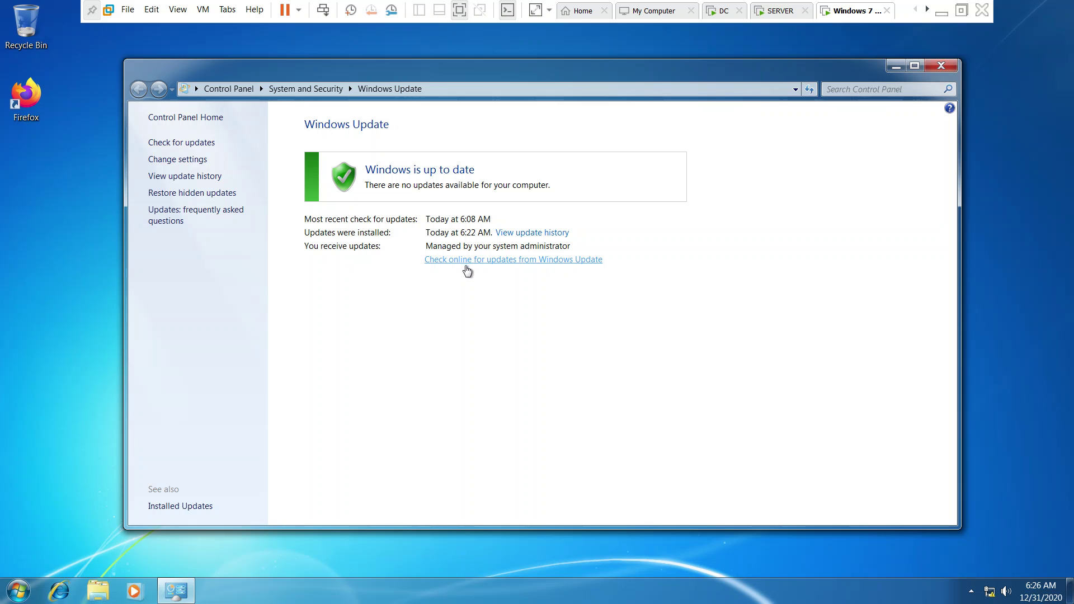
# Back on the DC, browse the security updates and select Windows 7 update KB2698365.
pyautogui.click(723, 11)
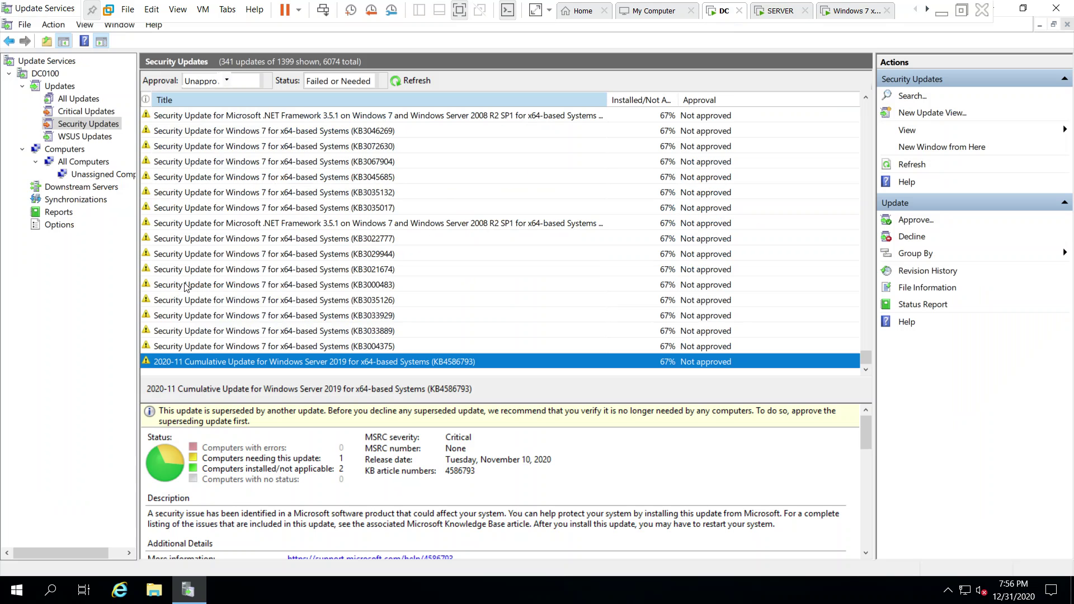
pyautogui.click(238, 211)
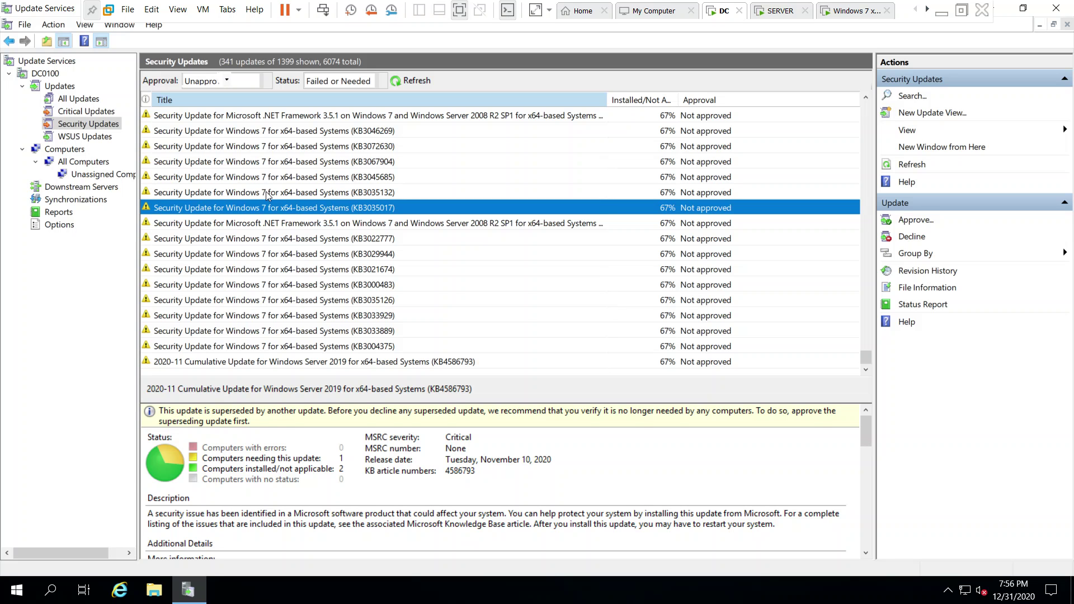
pyautogui.click(241, 146)
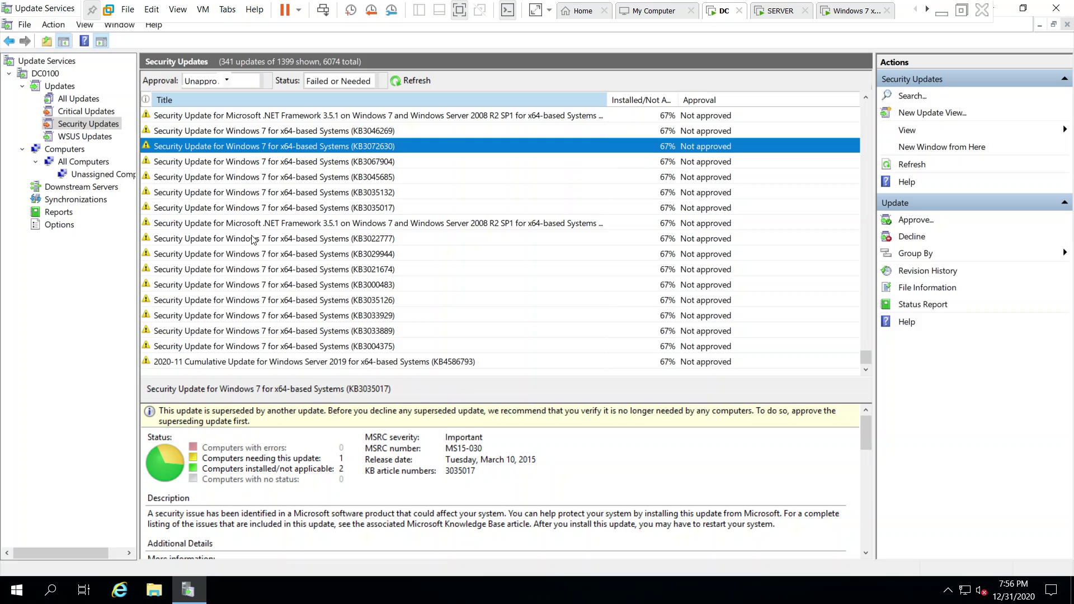
pyautogui.scroll(5, 253, 239)
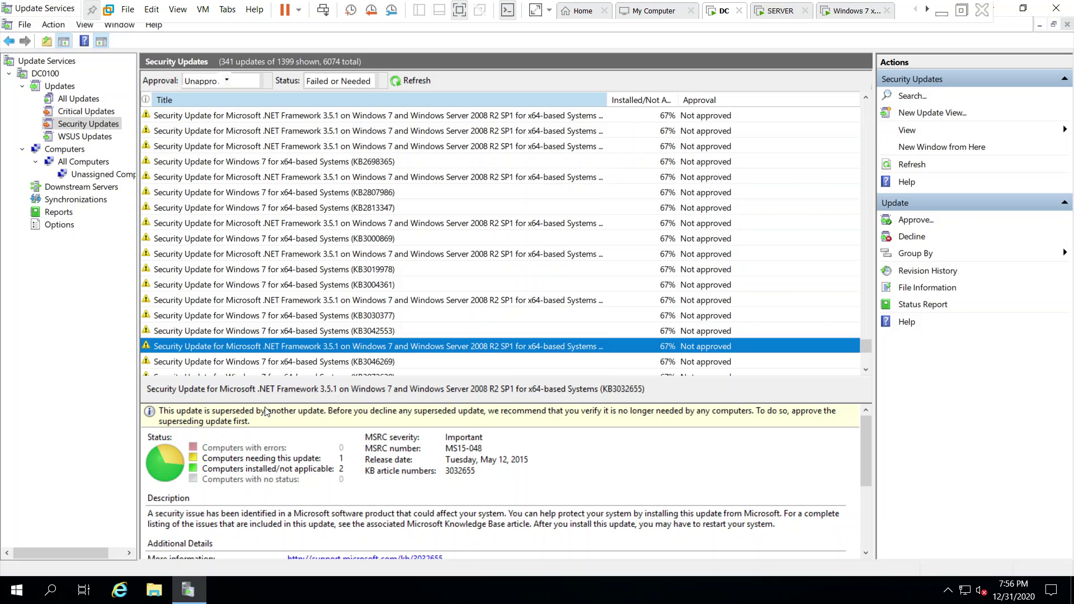
pyautogui.click(270, 161)
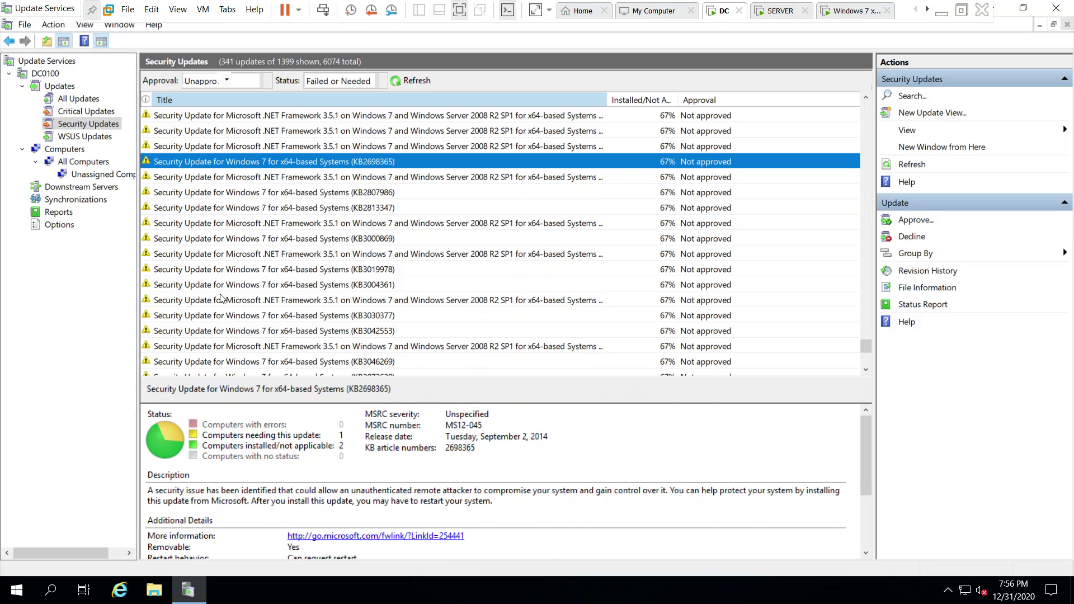
# Approve KB2698365 for install on All Computers and close the approval results.
pyautogui.rightClick(248, 161)
pyautogui.click(284, 169)
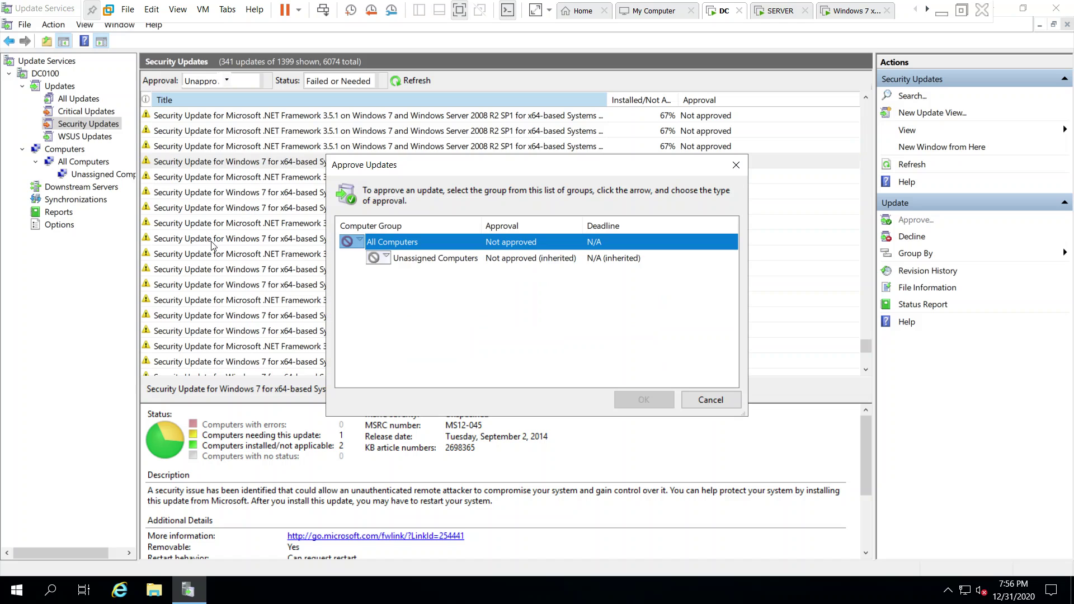
pyautogui.click(355, 240)
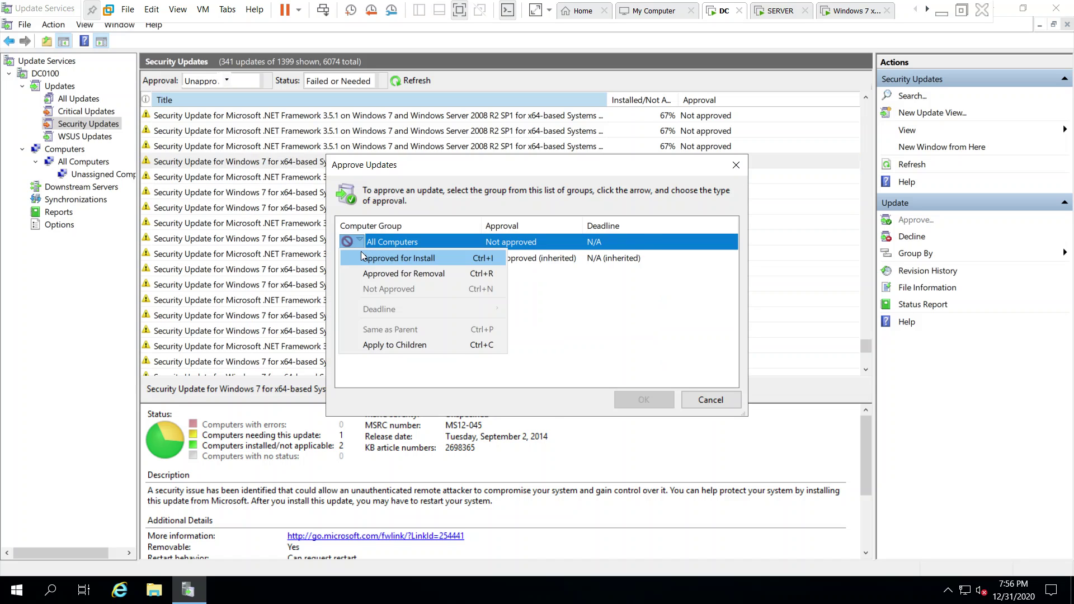
pyautogui.click(363, 255)
pyautogui.click(385, 257)
pyautogui.click(384, 273)
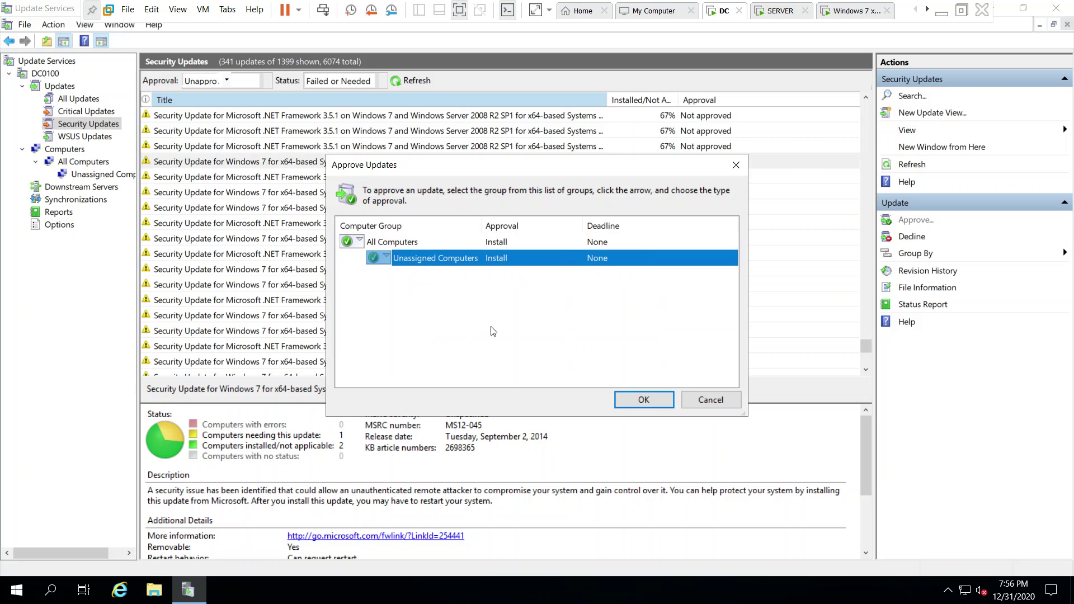
pyautogui.click(644, 399)
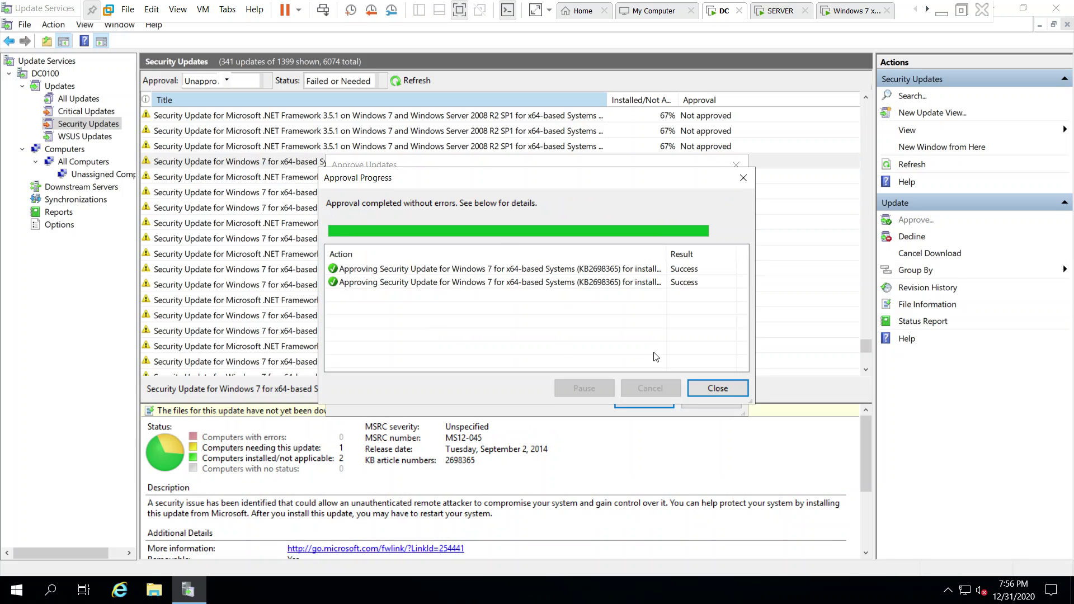
pyautogui.click(716, 390)
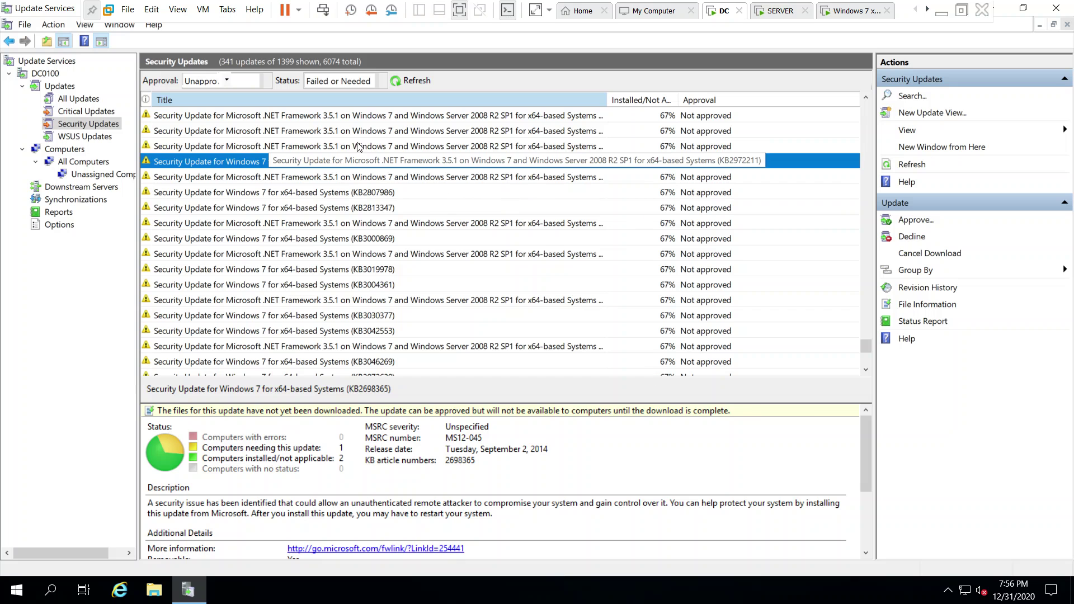
# Start approving .NET update KB2968294, cancel it, and go to the Computers section.
pyautogui.click(254, 147)
pyautogui.click(367, 116)
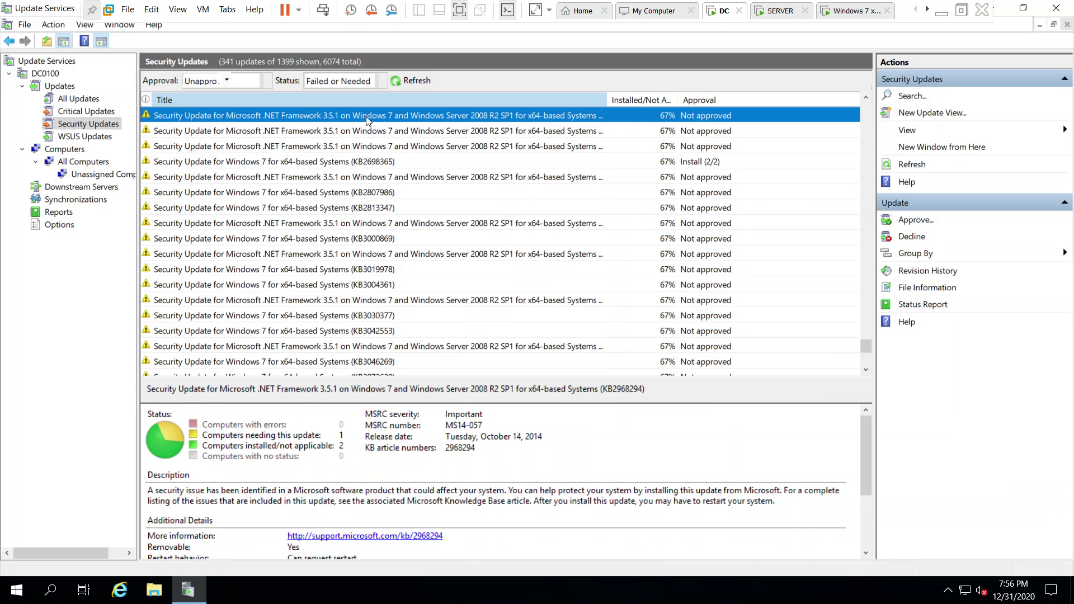
pyautogui.rightClick(354, 114)
pyautogui.click(381, 119)
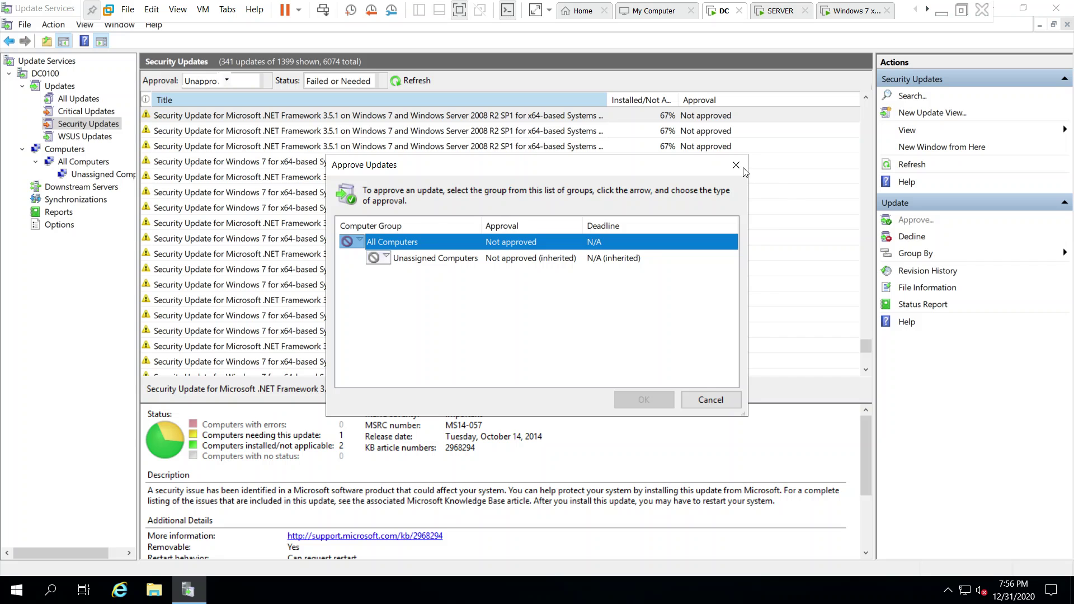
pyautogui.click(736, 166)
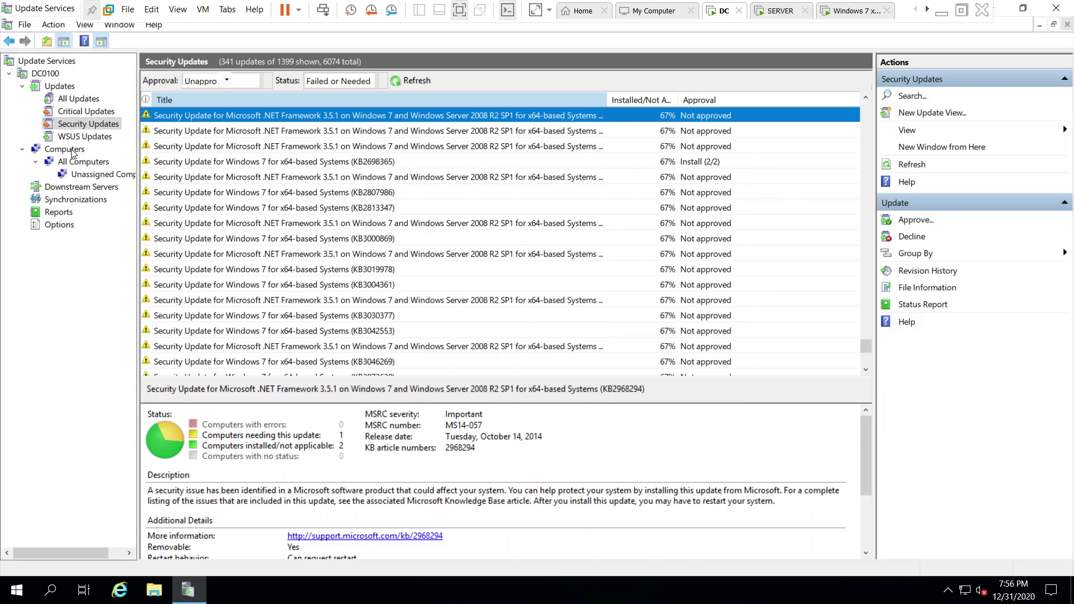
pyautogui.click(72, 150)
# Add a computer group named Mkt under All Computers and select it.
pyautogui.click(84, 162)
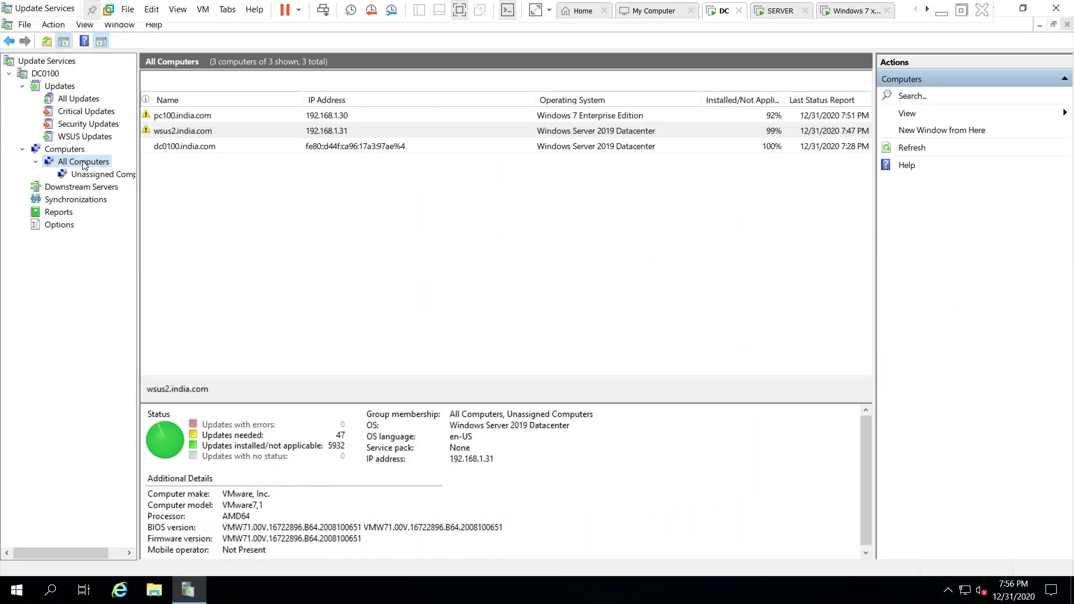
pyautogui.rightClick(84, 163)
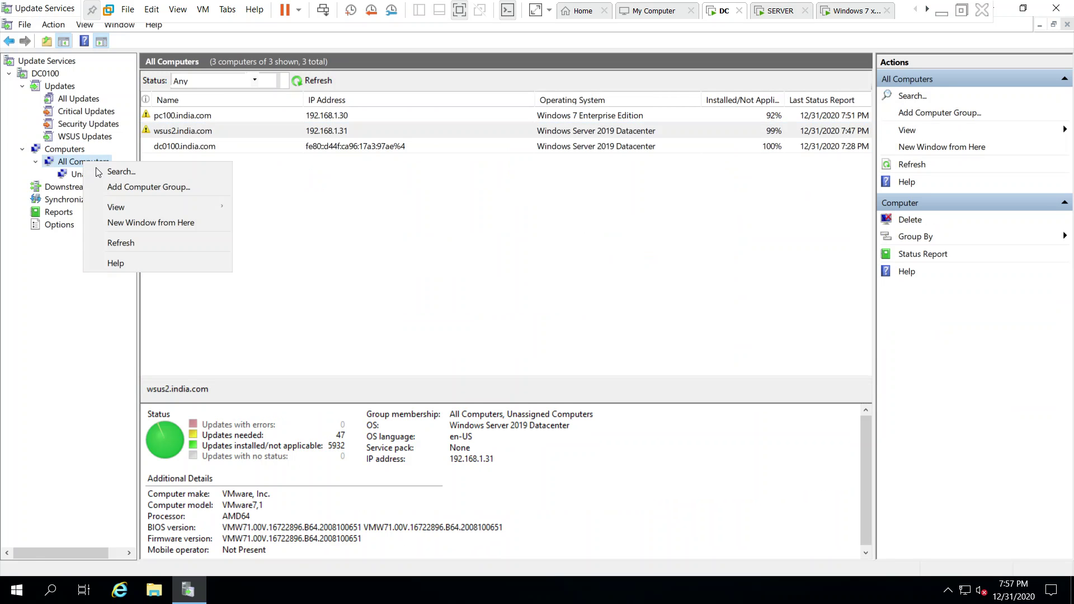
pyautogui.click(155, 188)
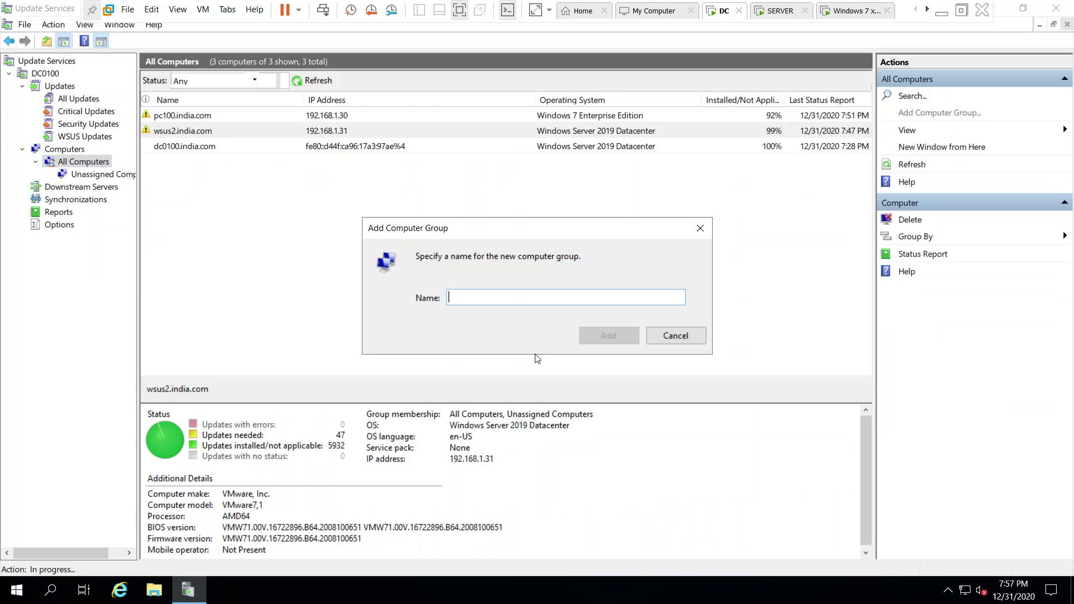
pyautogui.write('Mkt')
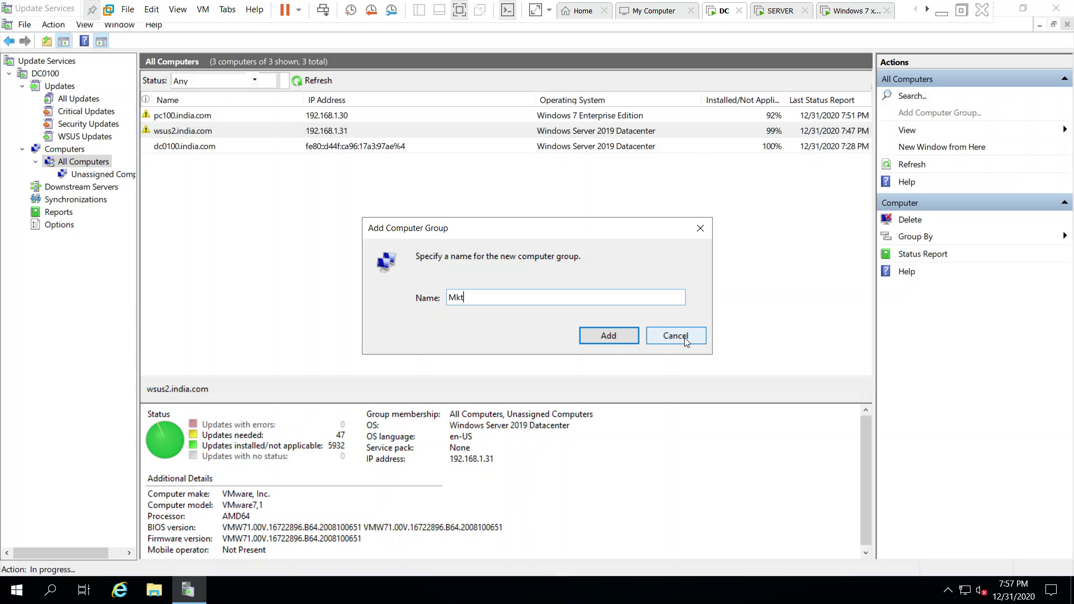
pyautogui.click(608, 336)
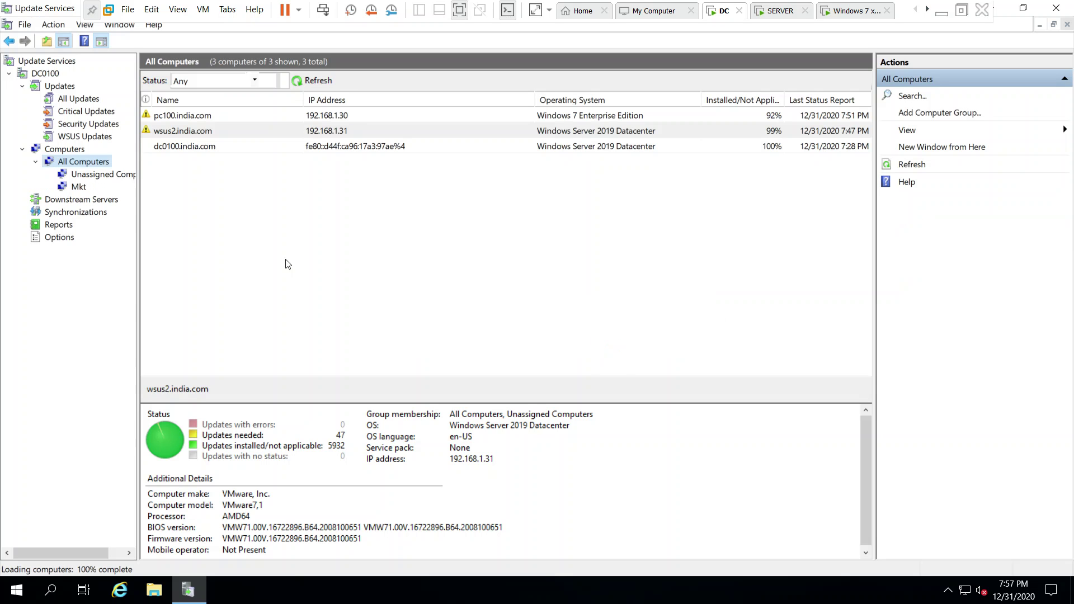
pyautogui.click(83, 187)
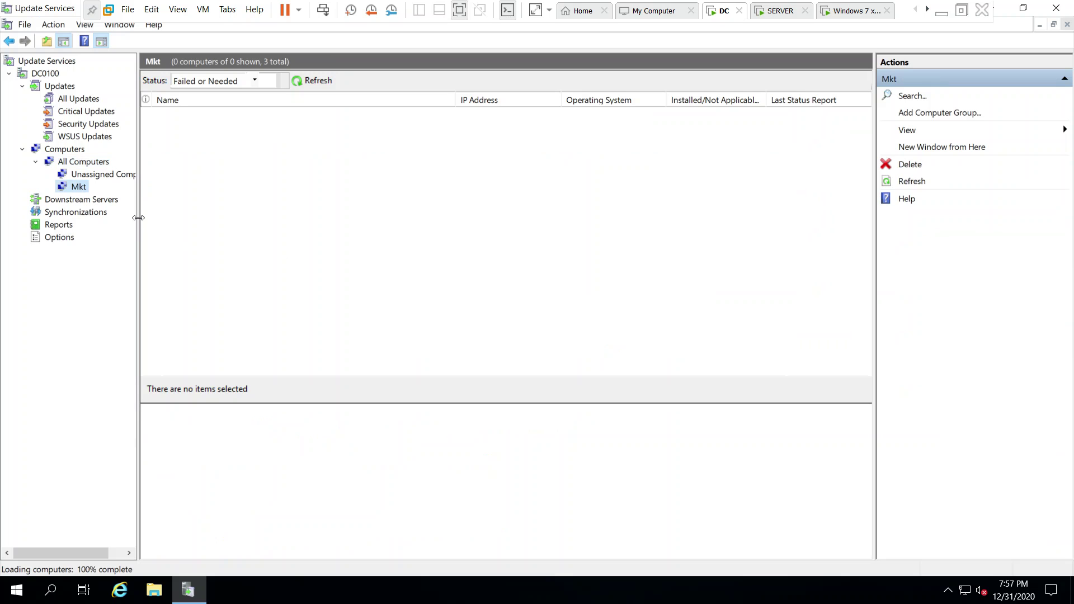
# Change pc100.india.com's membership to include Mkt and confirm it appears in that group.
pyautogui.click(103, 178)
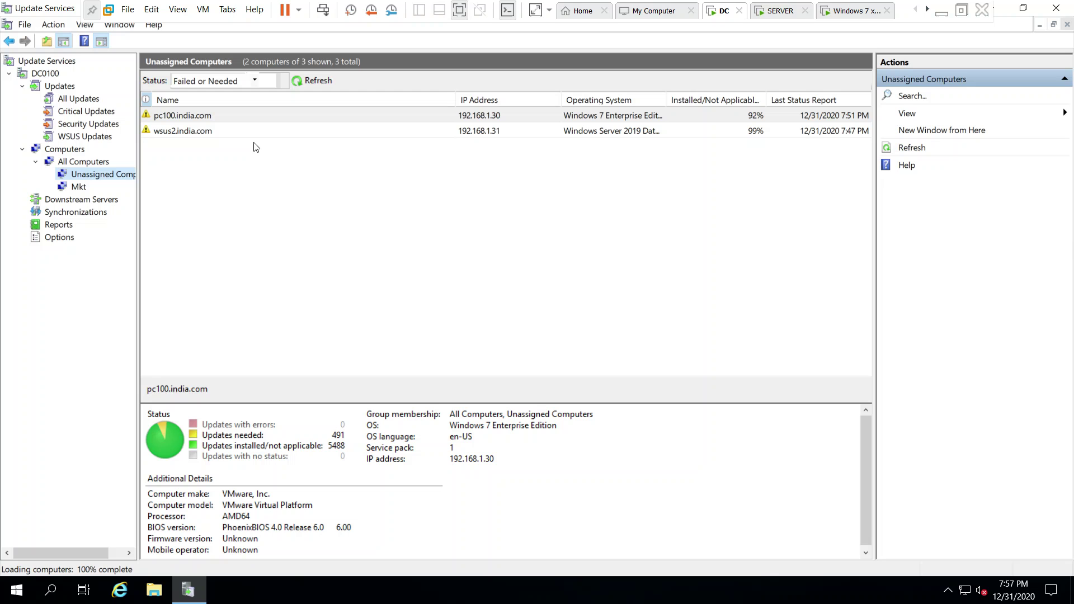
pyautogui.click(84, 162)
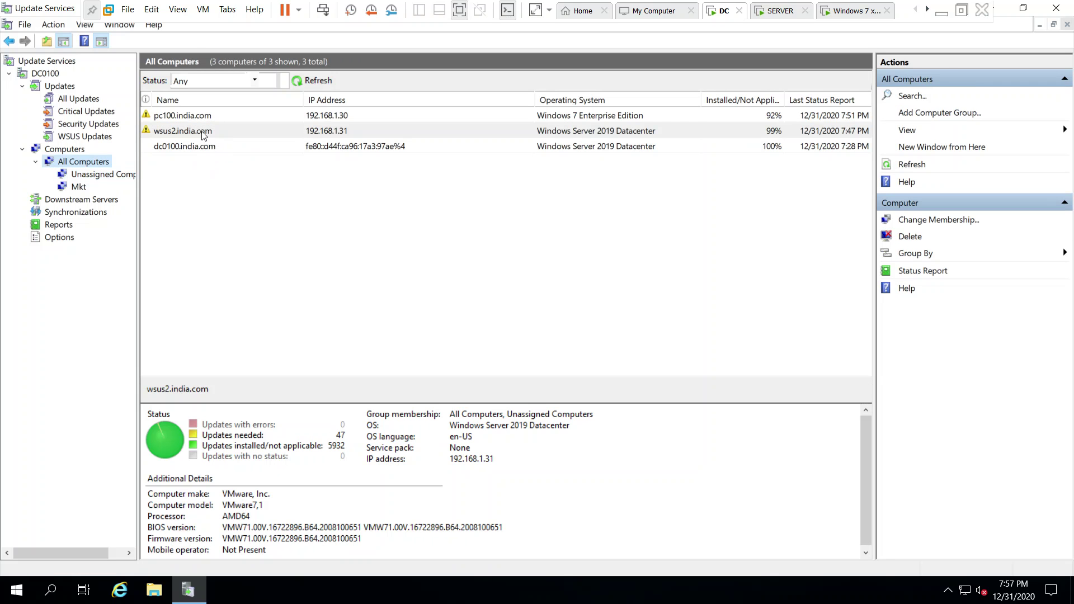
pyautogui.click(214, 118)
pyautogui.rightClick(212, 118)
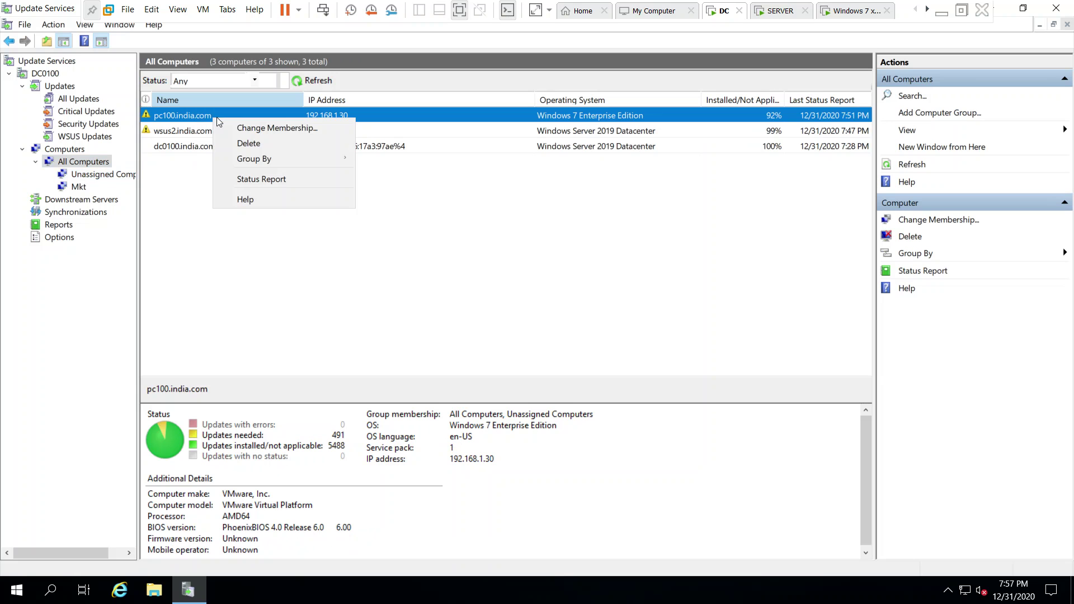
pyautogui.click(254, 125)
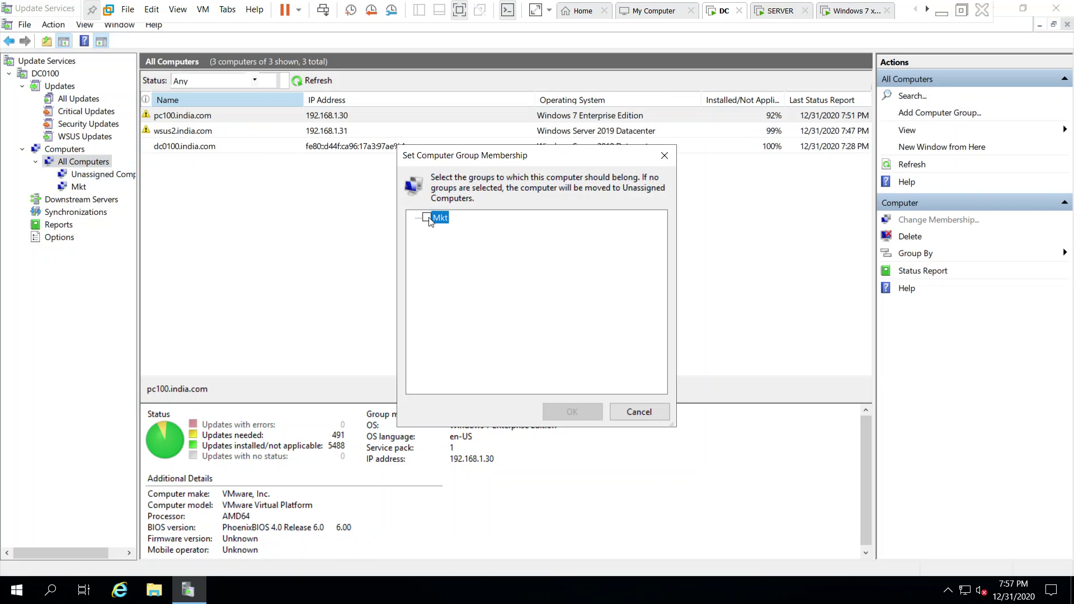
pyautogui.click(428, 218)
pyautogui.click(576, 413)
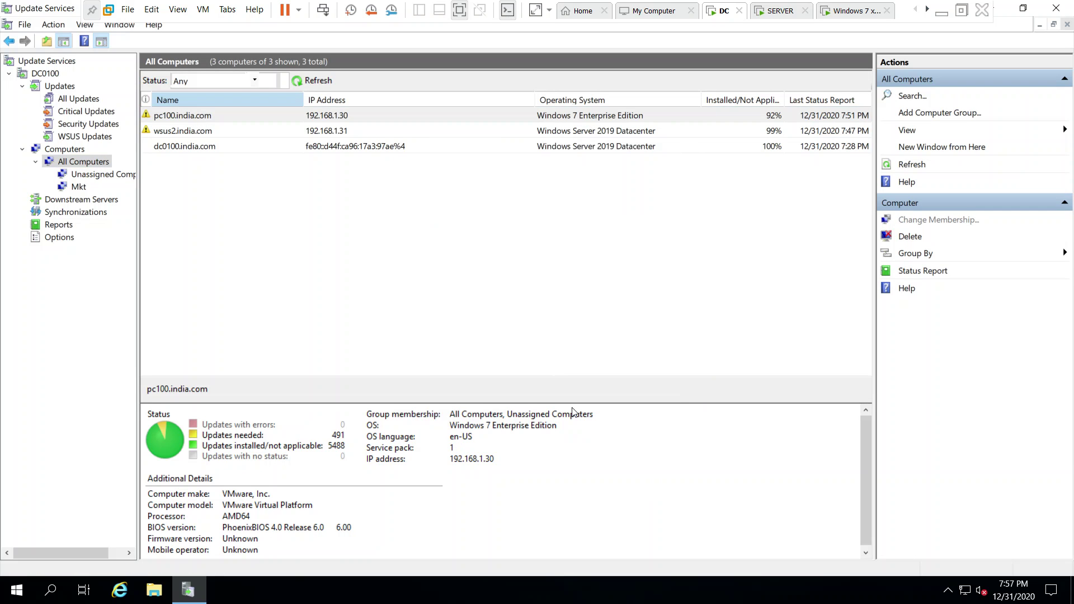
pyautogui.click(68, 189)
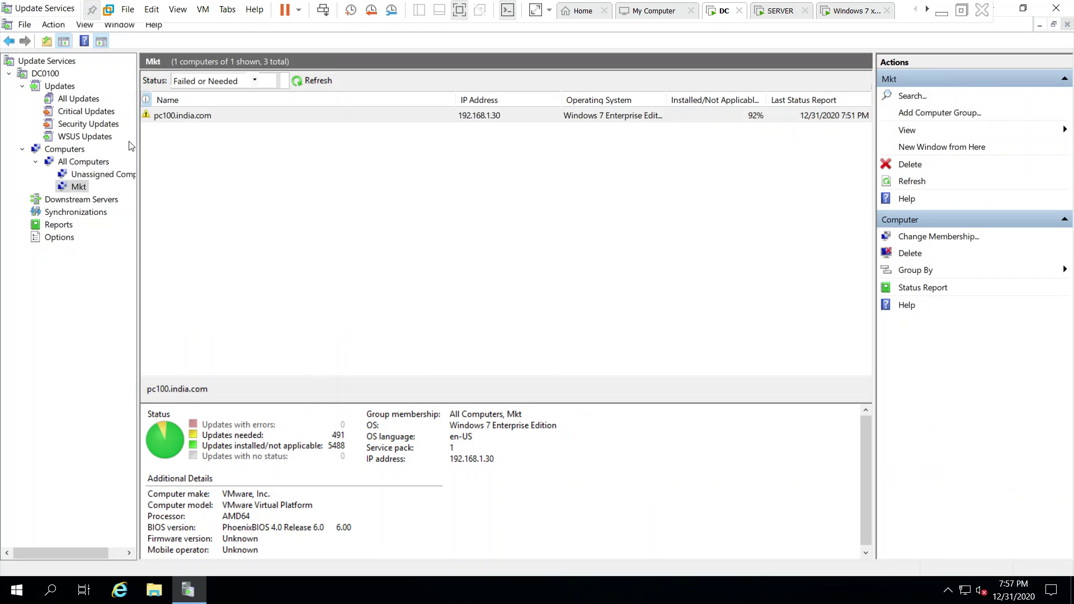
# In Critical Updates, approve KB2506014 for install on the Mkt group.
pyautogui.click(81, 114)
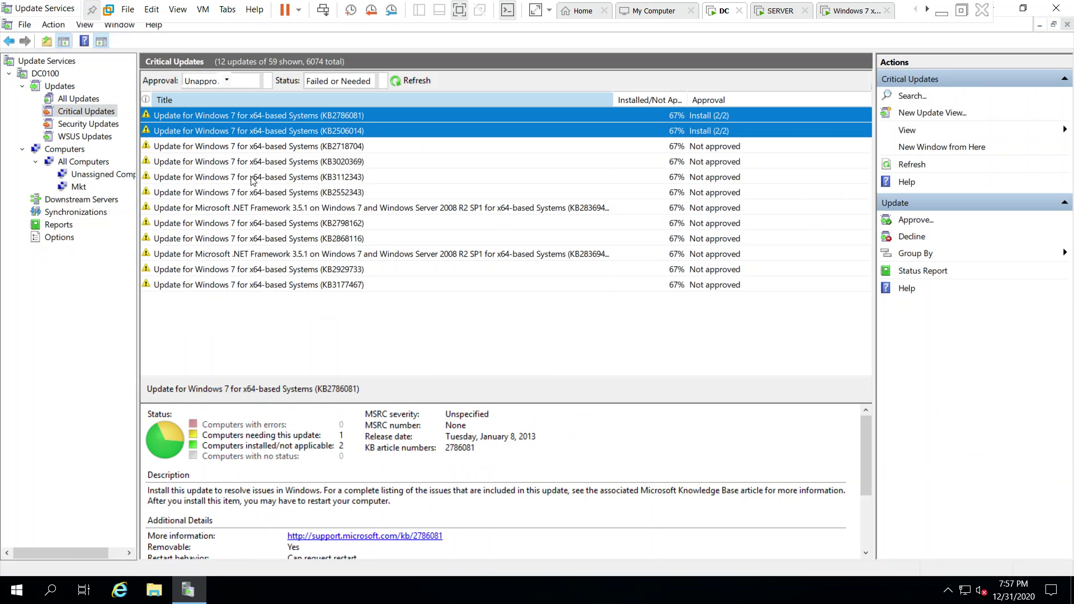
pyautogui.click(271, 146)
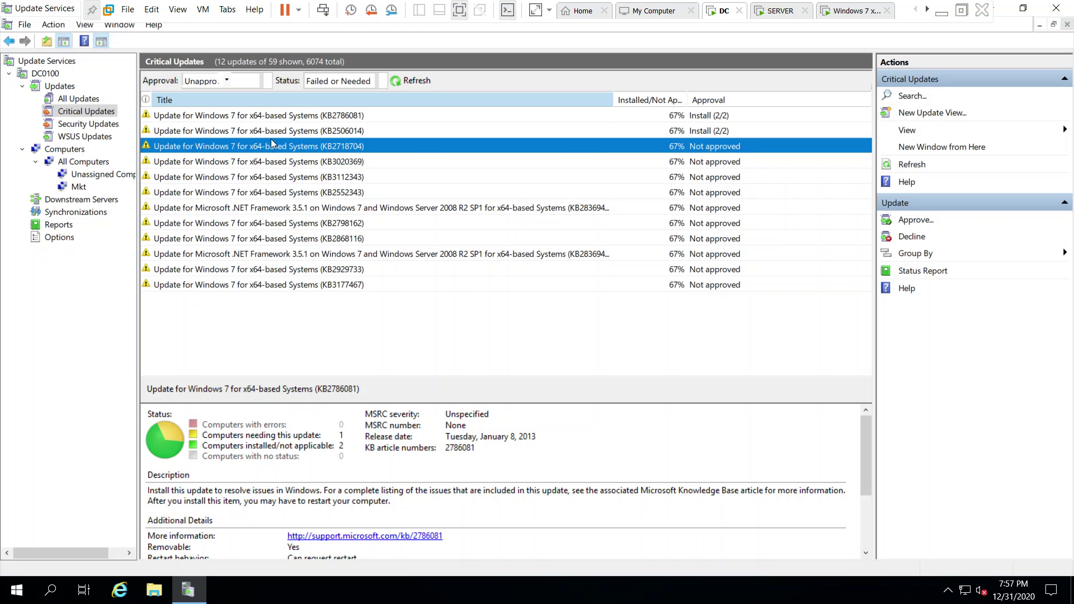
pyautogui.click(288, 131)
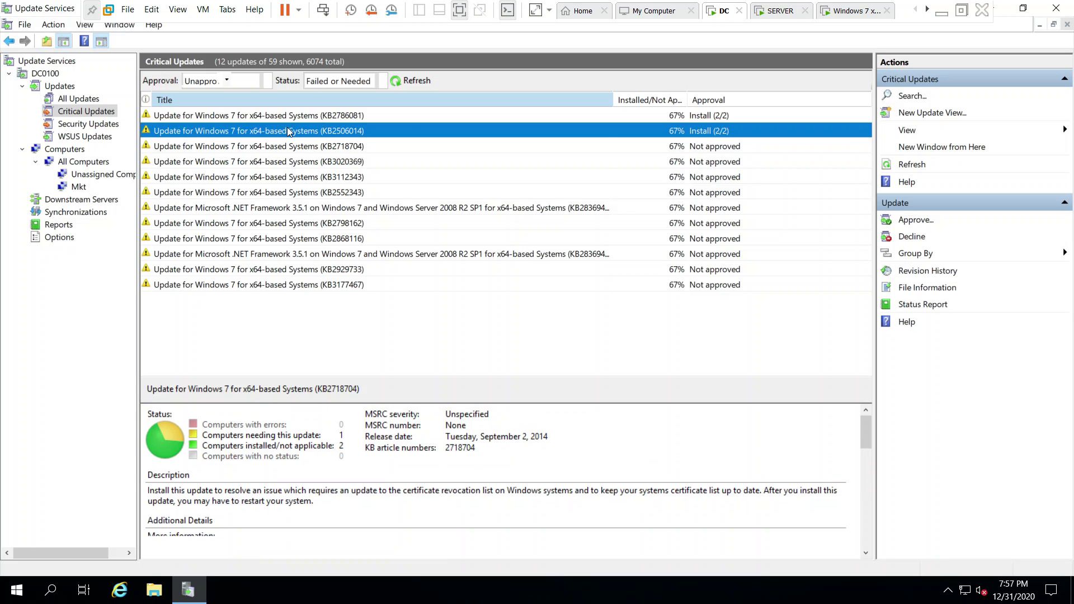
pyautogui.rightClick(288, 131)
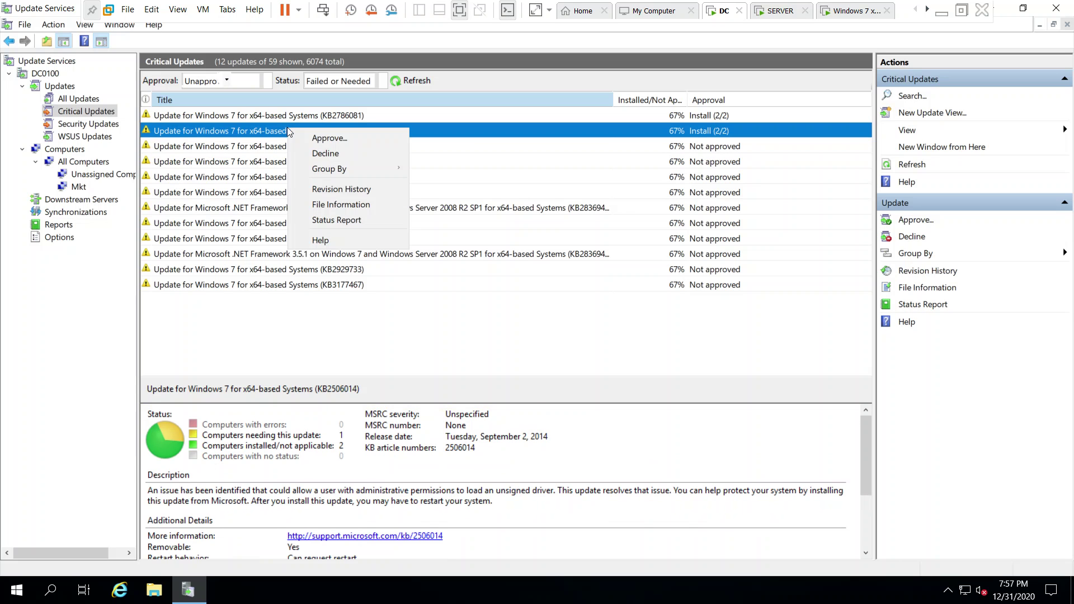
pyautogui.click(321, 140)
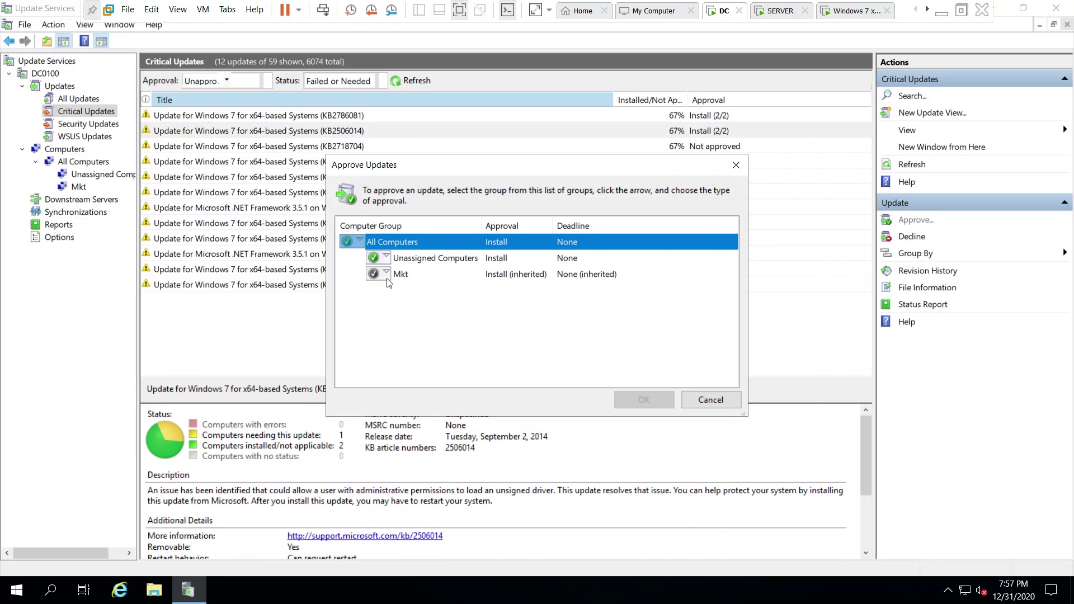
pyautogui.click(387, 275)
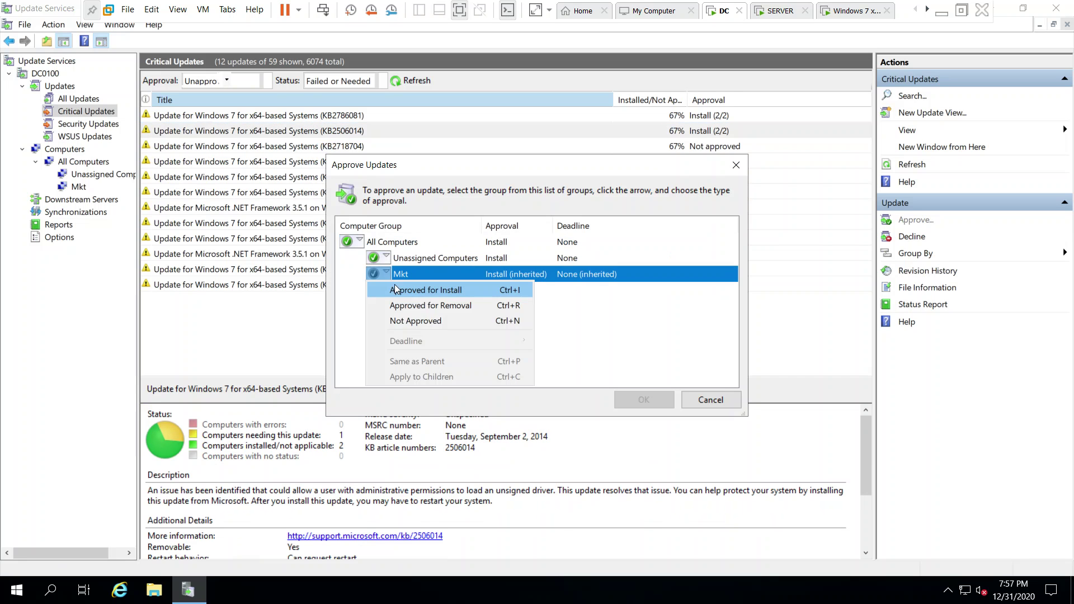
pyautogui.click(395, 286)
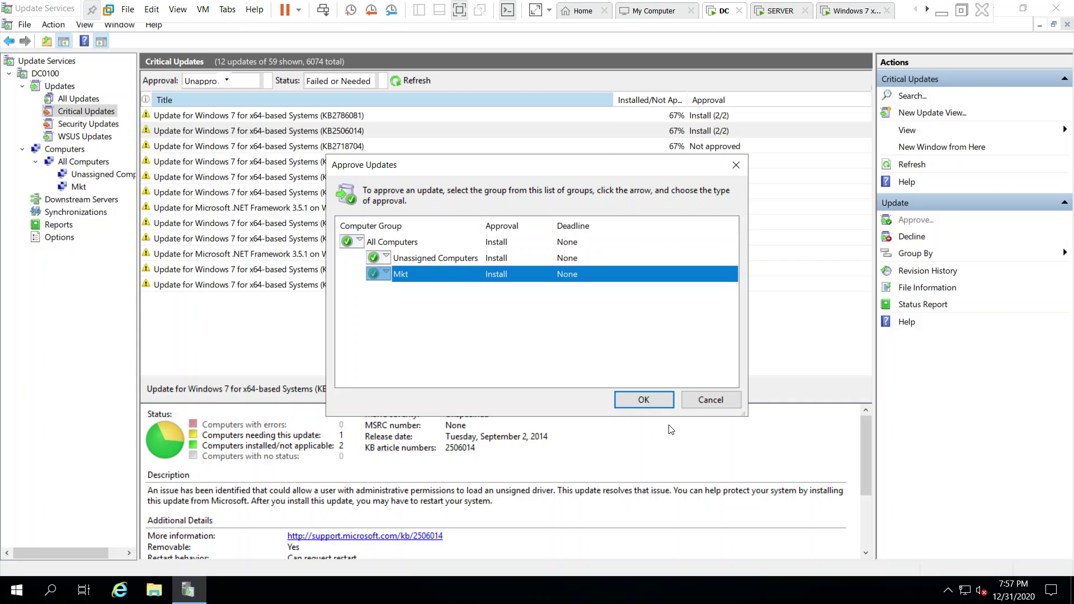
pyautogui.click(656, 401)
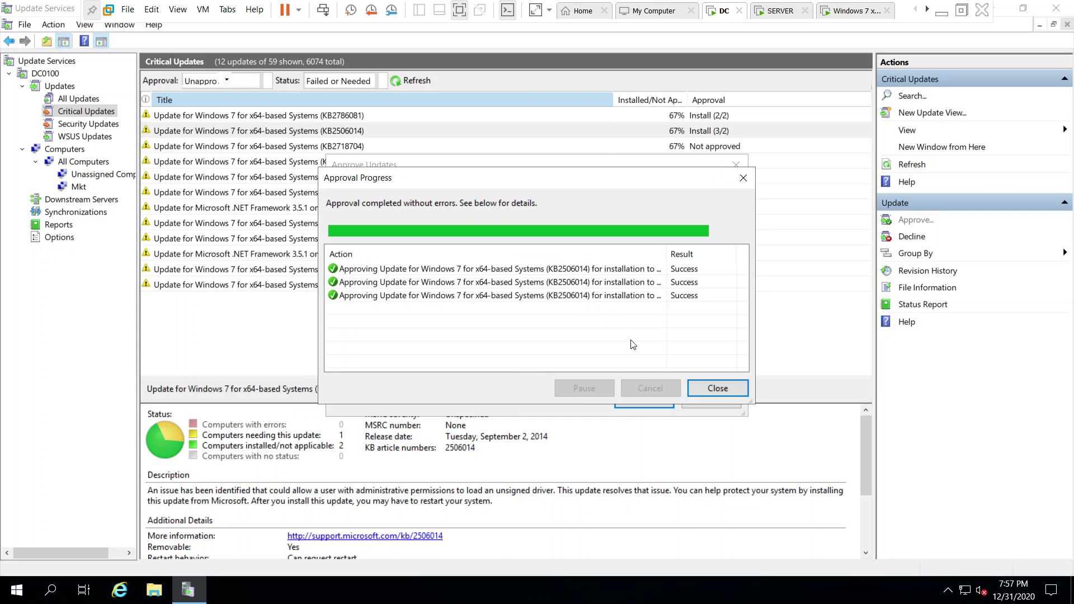
pyautogui.click(718, 388)
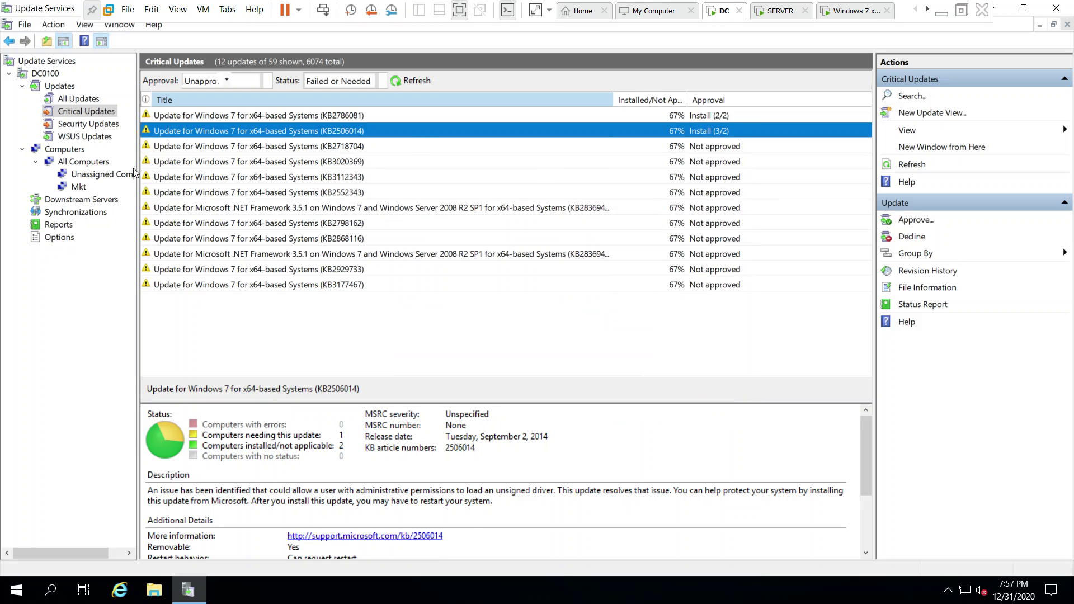
# Approve update KB2786081 for install on the Mkt group.
pyautogui.rightClick(201, 115)
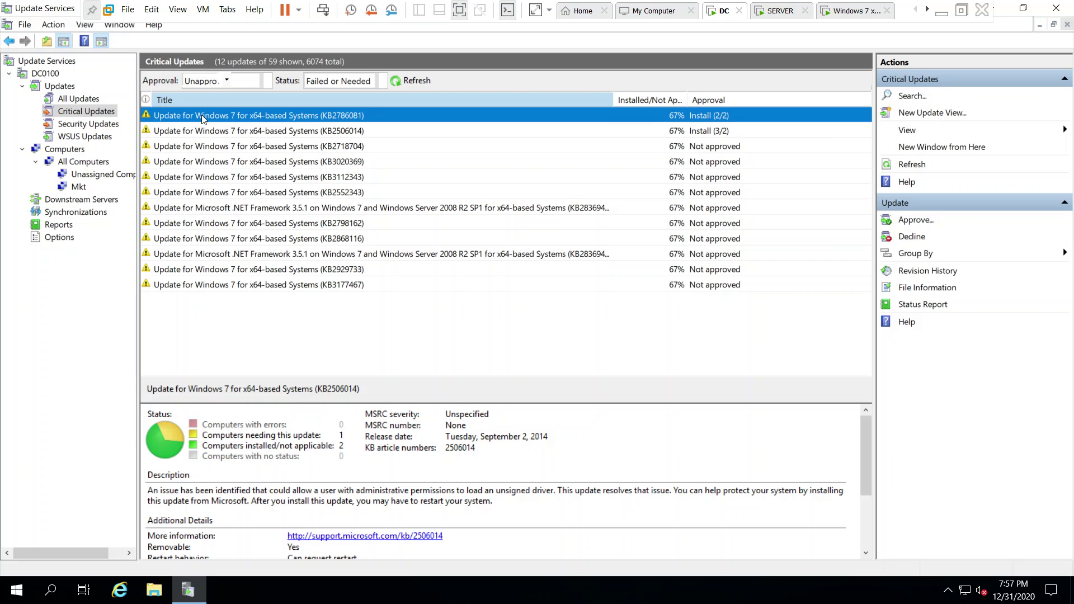
pyautogui.click(225, 122)
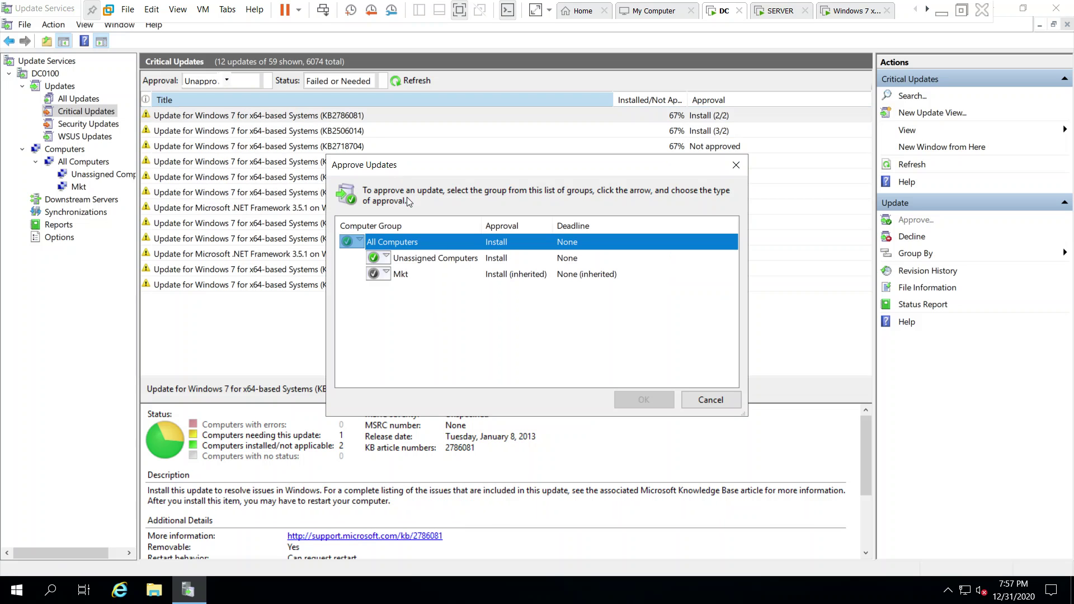
pyautogui.click(386, 274)
pyautogui.click(385, 289)
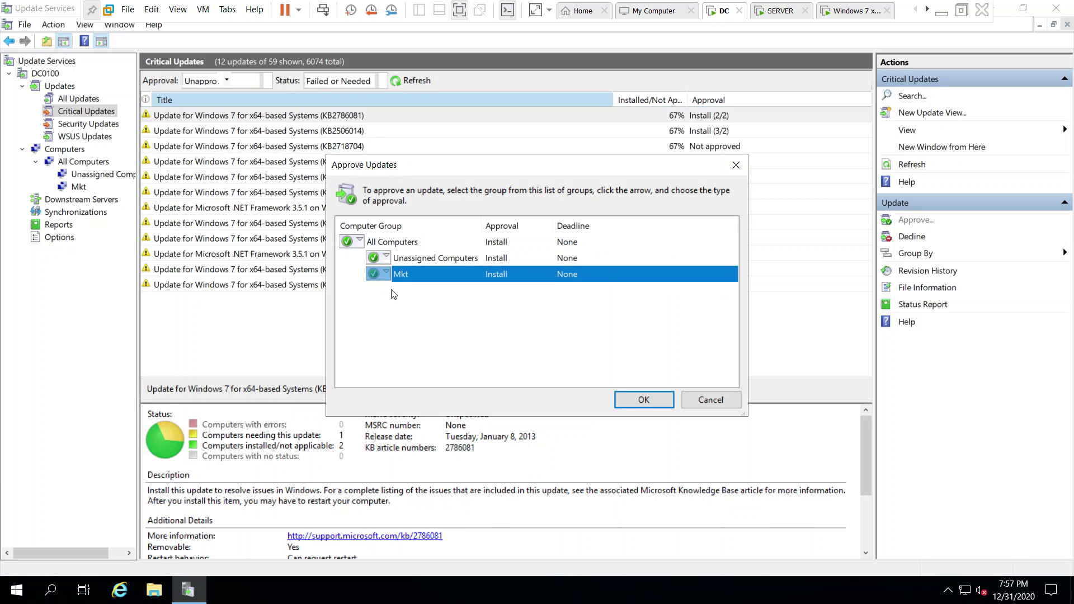
pyautogui.click(664, 398)
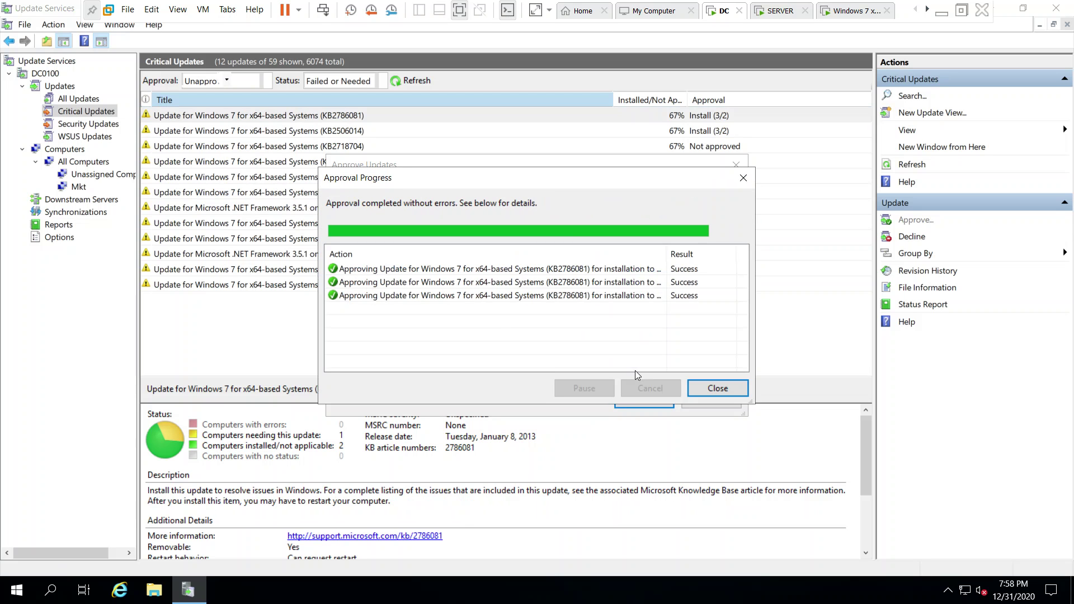
pyautogui.click(724, 388)
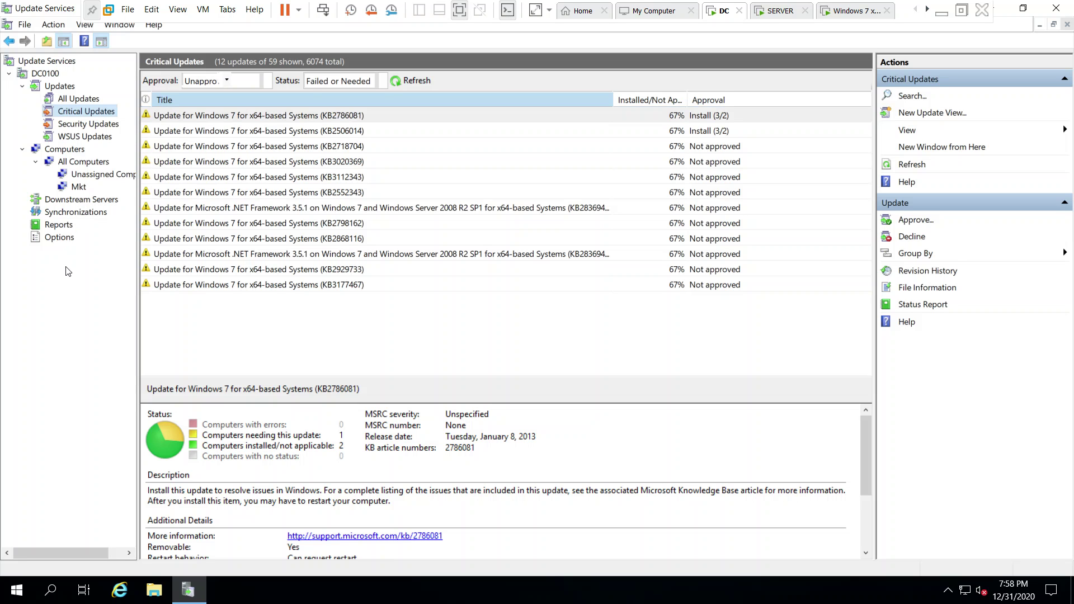
# View the All Updates list, then switch to the Windows 7 VM.
pyautogui.click(64, 89)
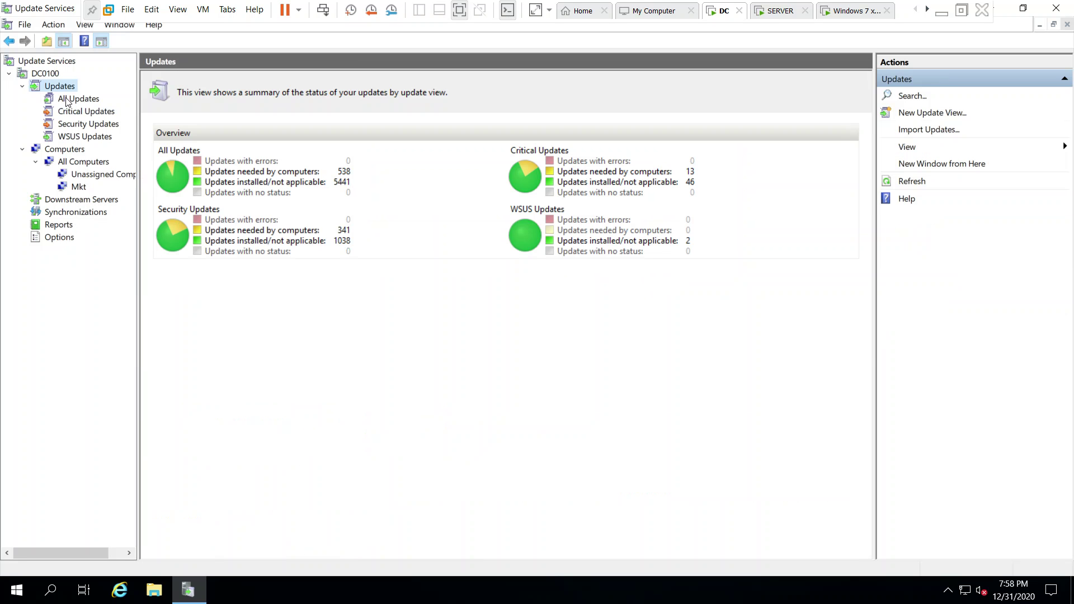
pyautogui.click(66, 103)
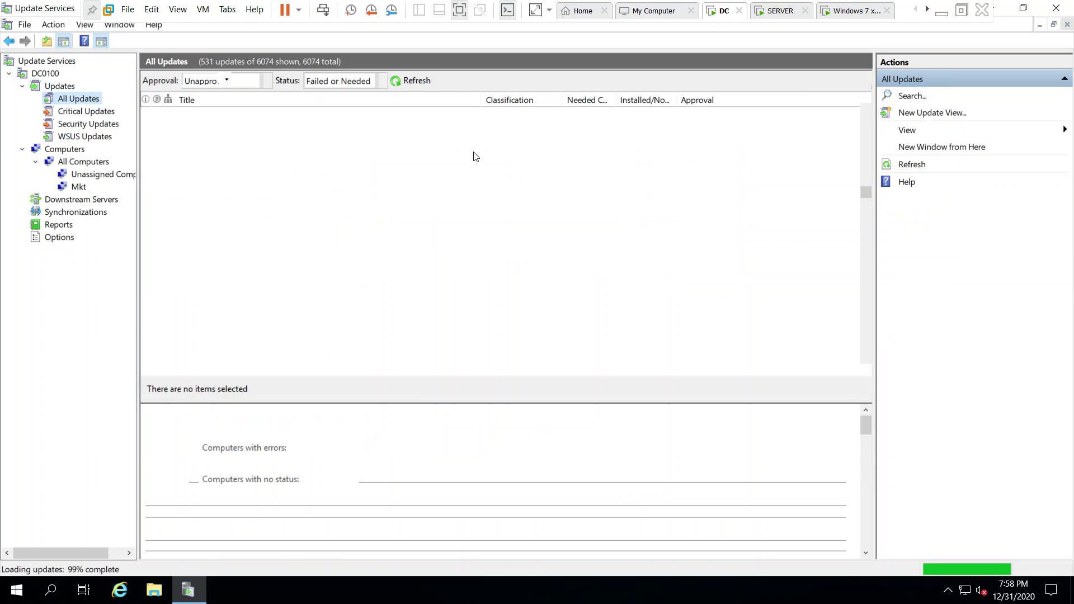
pyautogui.click(859, 14)
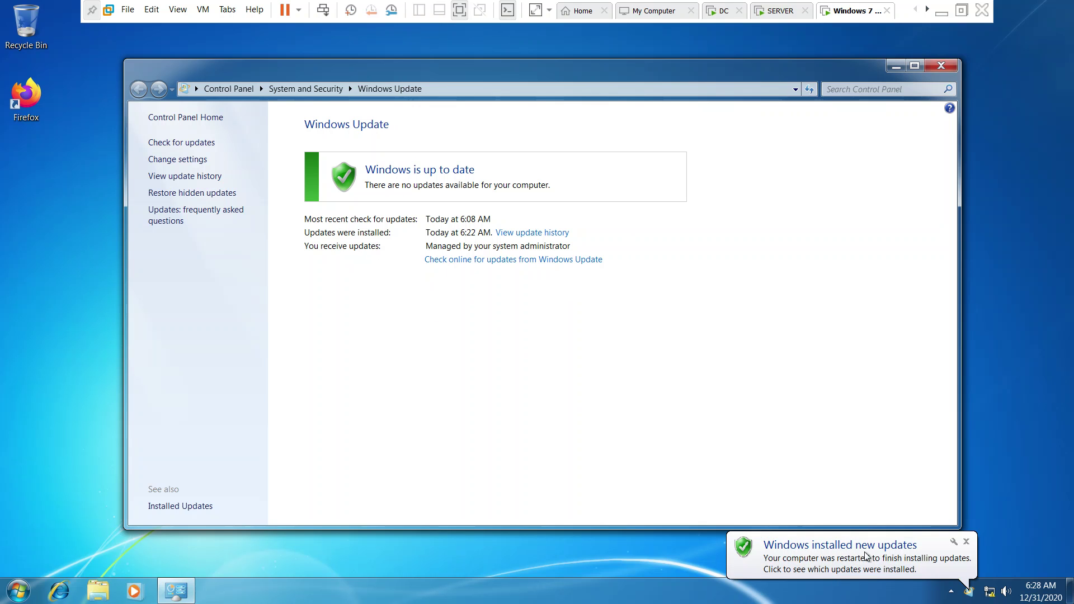
# Review the history of just-installed updates, then start a new check for updates.
pyautogui.click(969, 594)
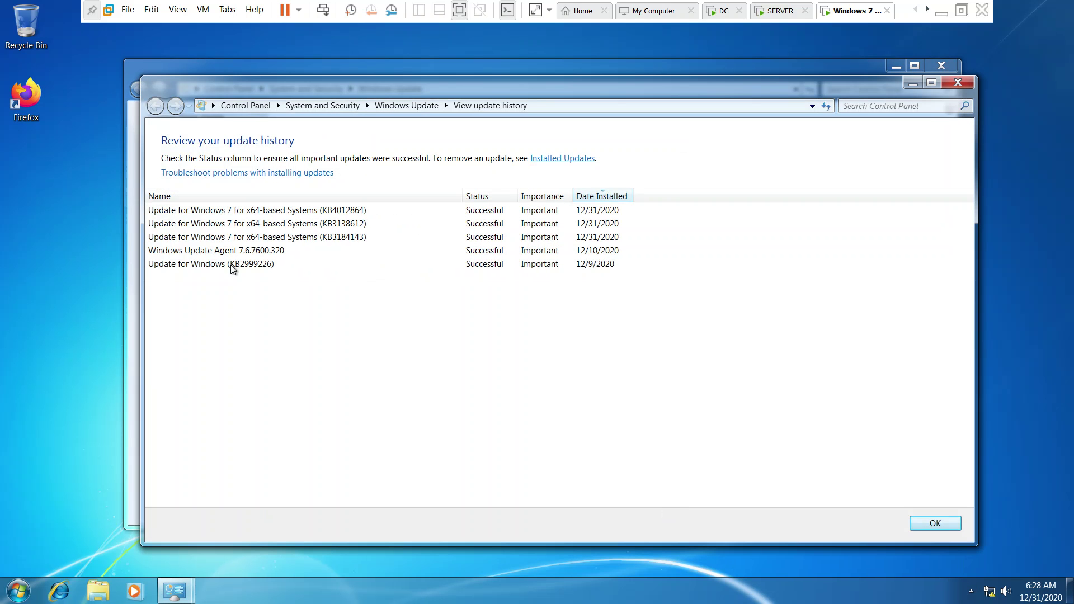
pyautogui.click(931, 526)
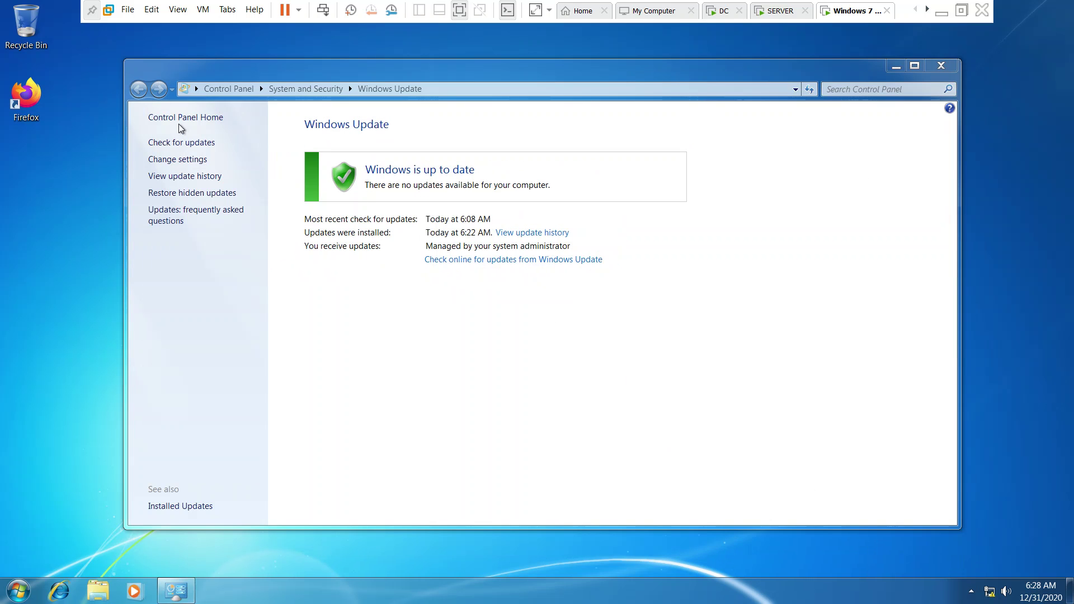
pyautogui.click(192, 143)
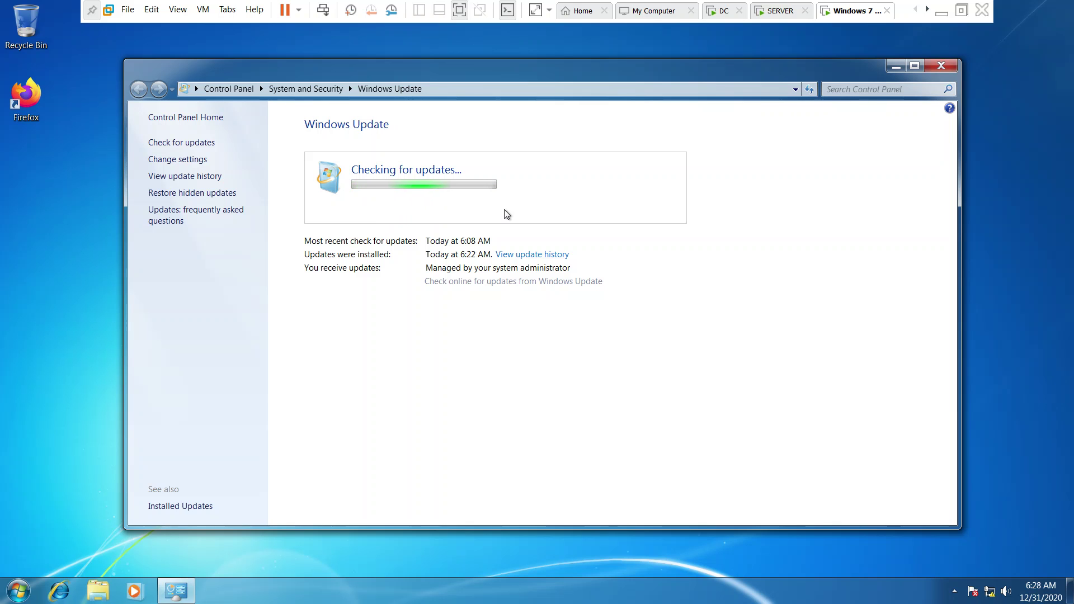
# Show the DC0100 overview (2 computers needing updates, 9 approved) after glancing at the Windows 7 and SERVER VMs.
pyautogui.click(723, 12)
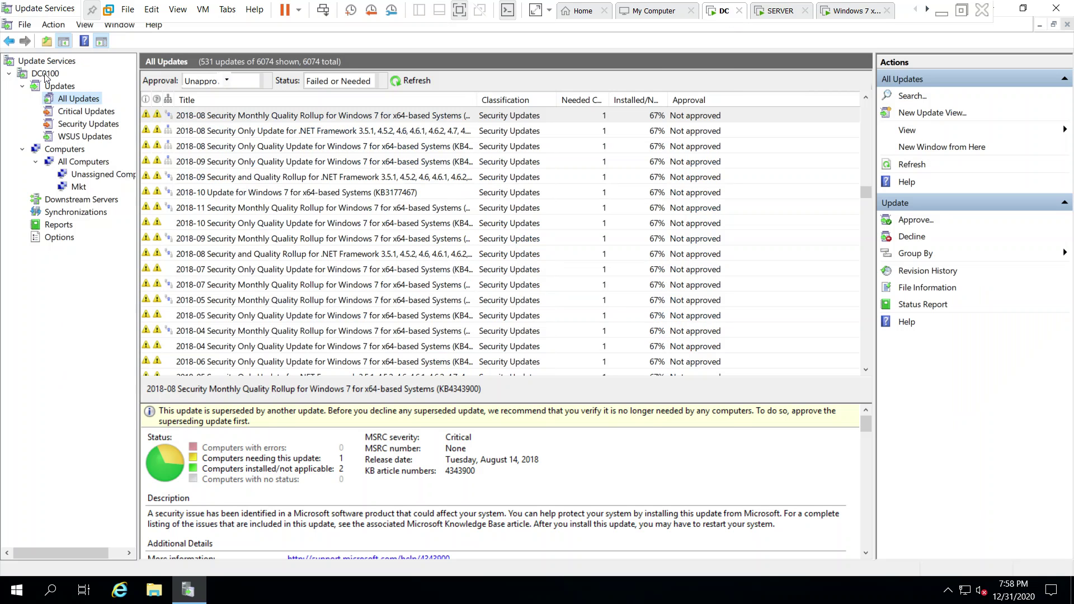
pyautogui.click(46, 74)
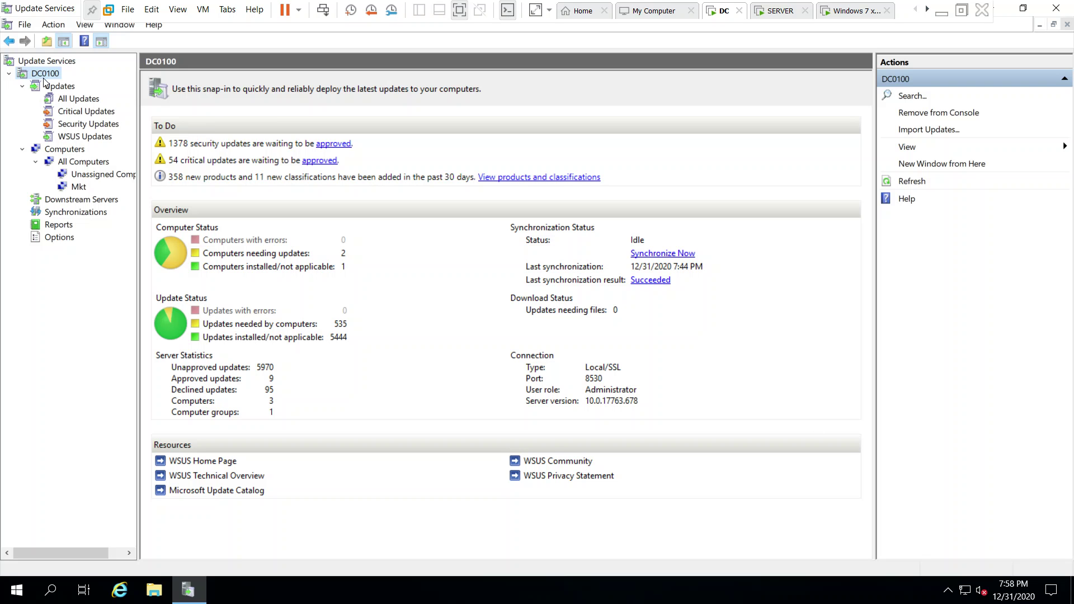
pyautogui.click(665, 327)
pyautogui.click(842, 12)
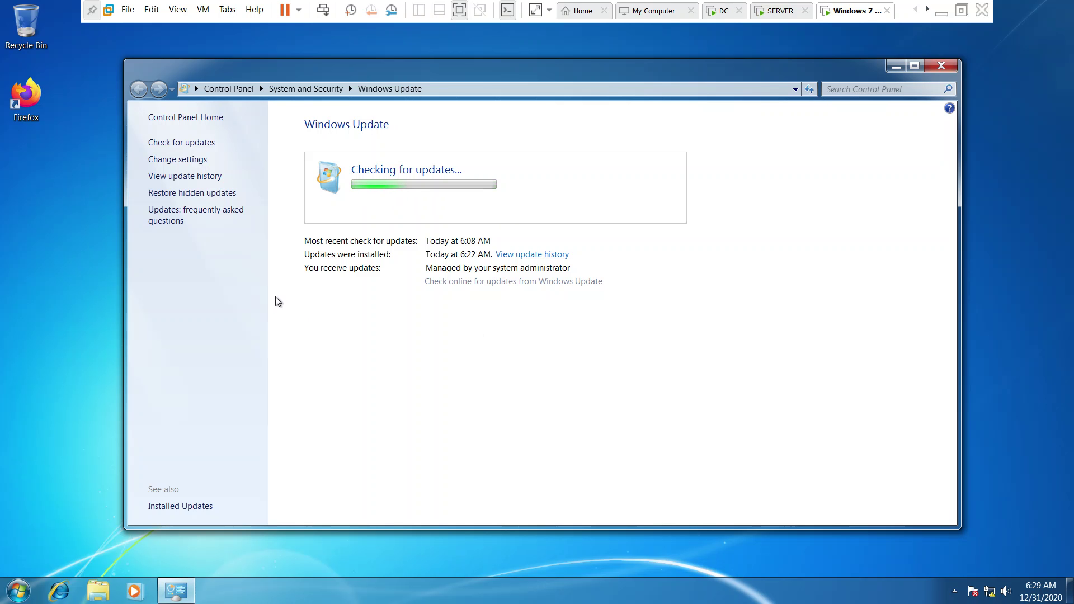
pyautogui.click(775, 17)
pyautogui.click(725, 17)
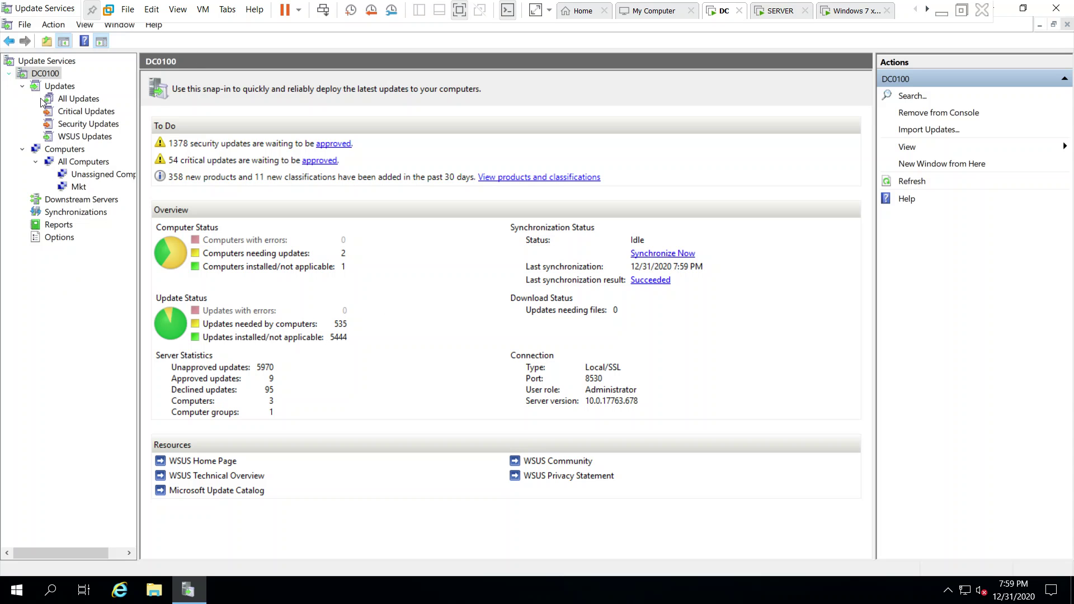
# Start a Computer Status Summary report limited to the Mkt computer group.
pyautogui.click(54, 228)
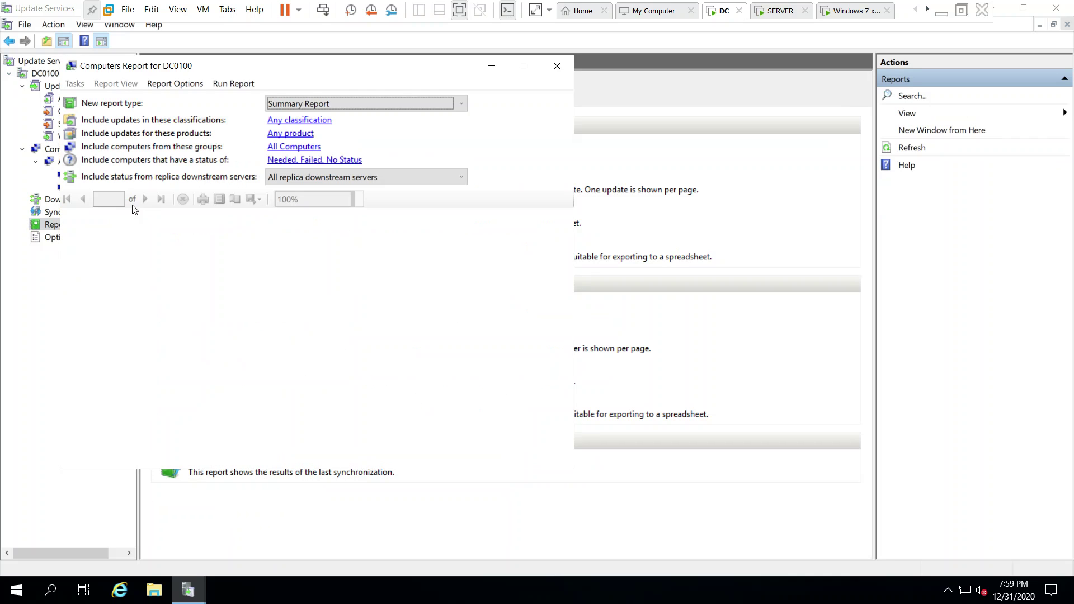
pyautogui.click(330, 101)
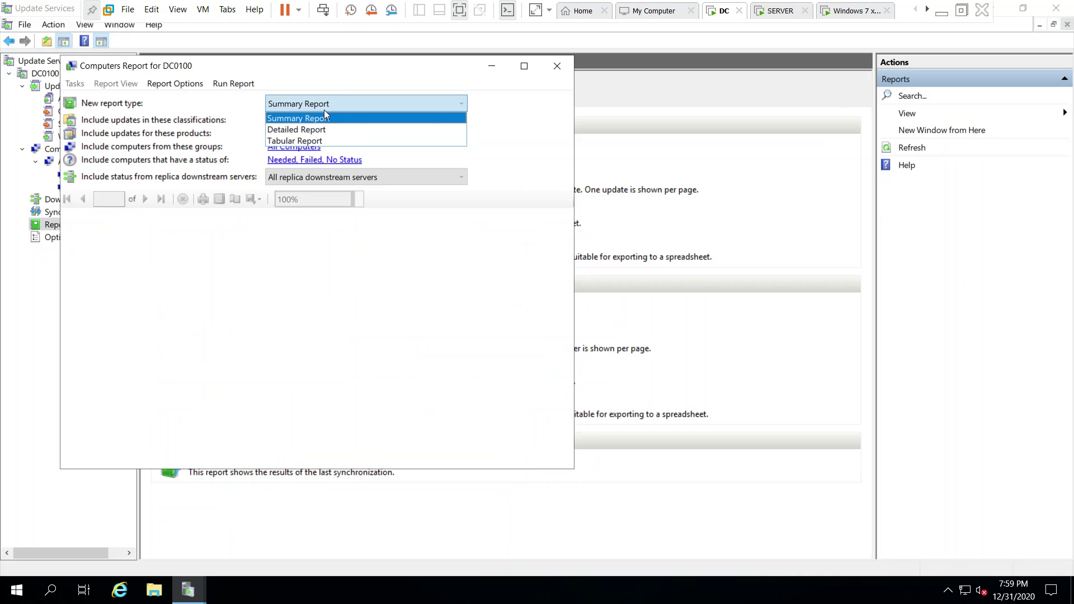
pyautogui.click(306, 150)
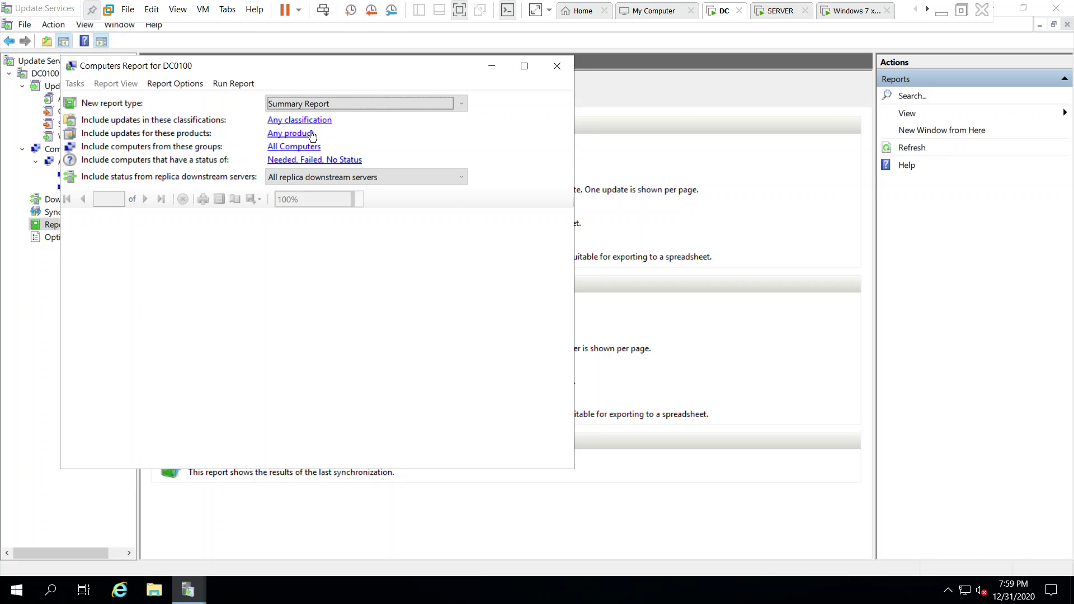
pyautogui.click(288, 147)
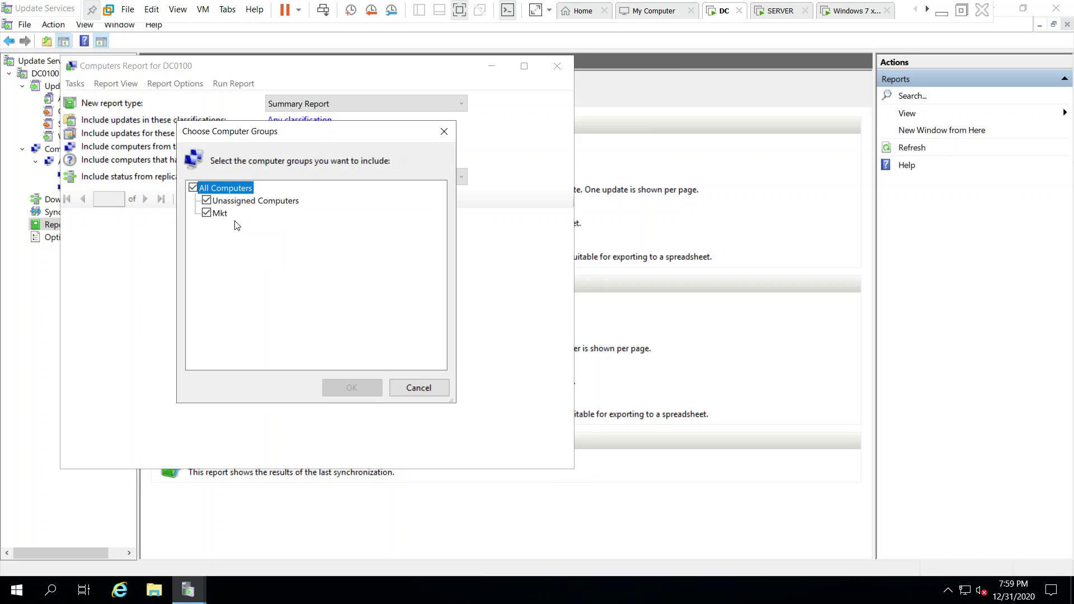
pyautogui.click(209, 203)
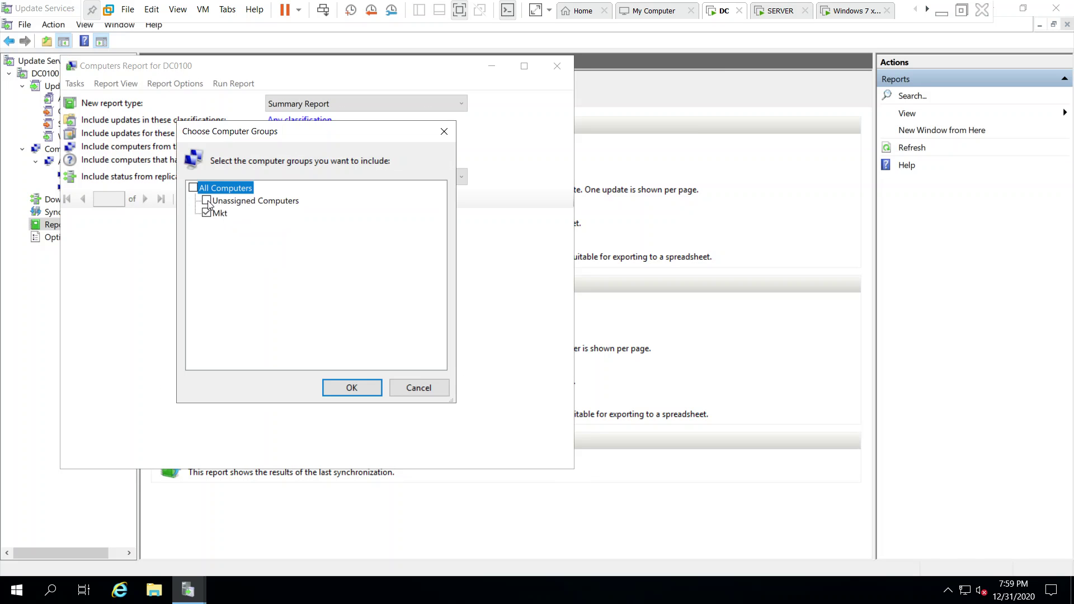
pyautogui.click(347, 389)
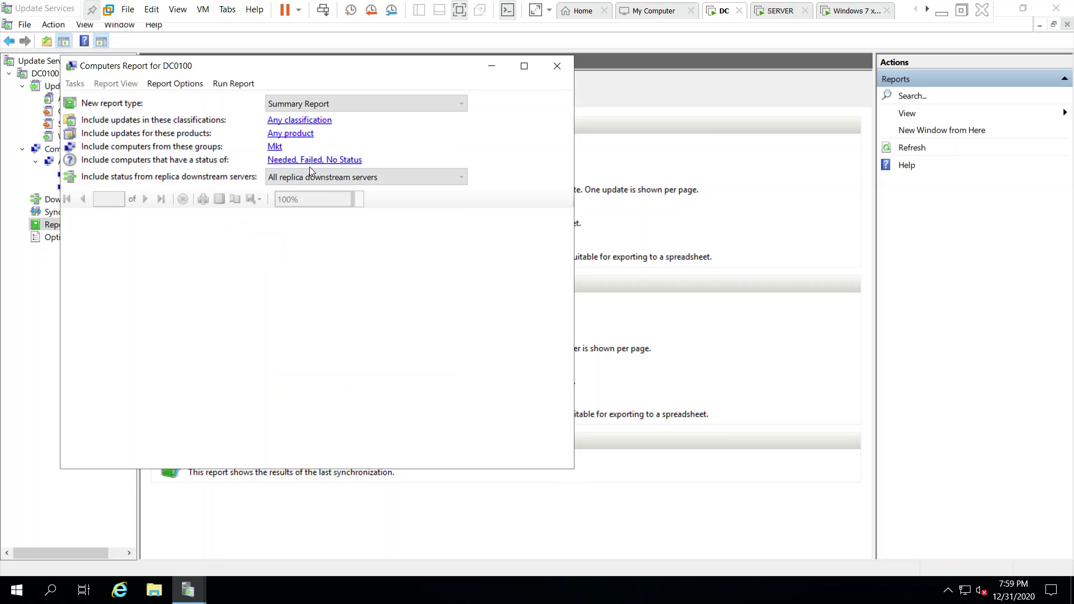
# Include Installed/Not Applicable and Needed statuses and all replica servers, then close the finished report.
pyautogui.click(328, 161)
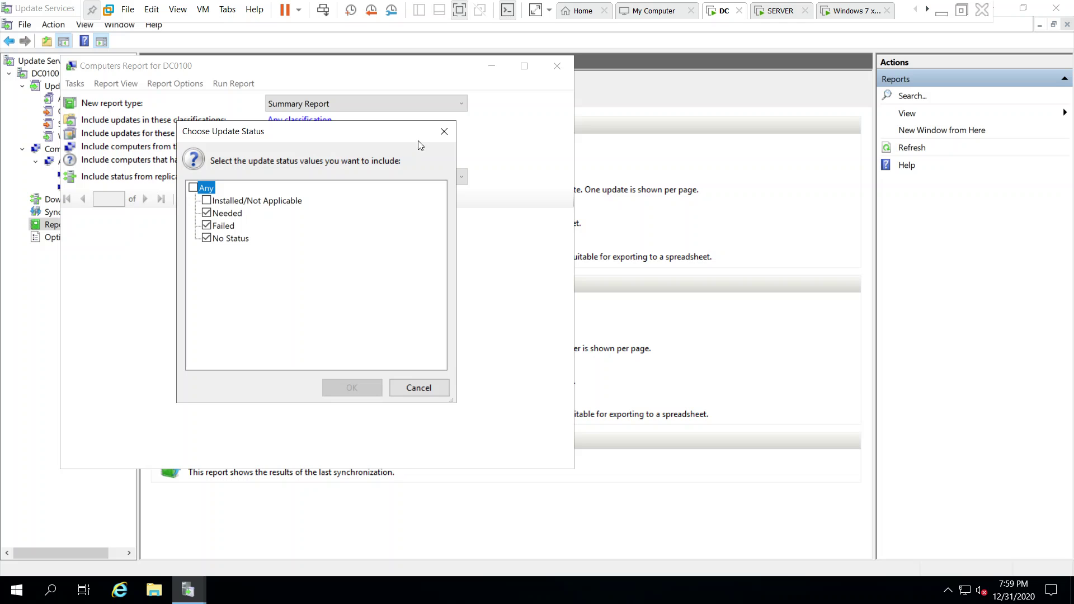
pyautogui.click(206, 202)
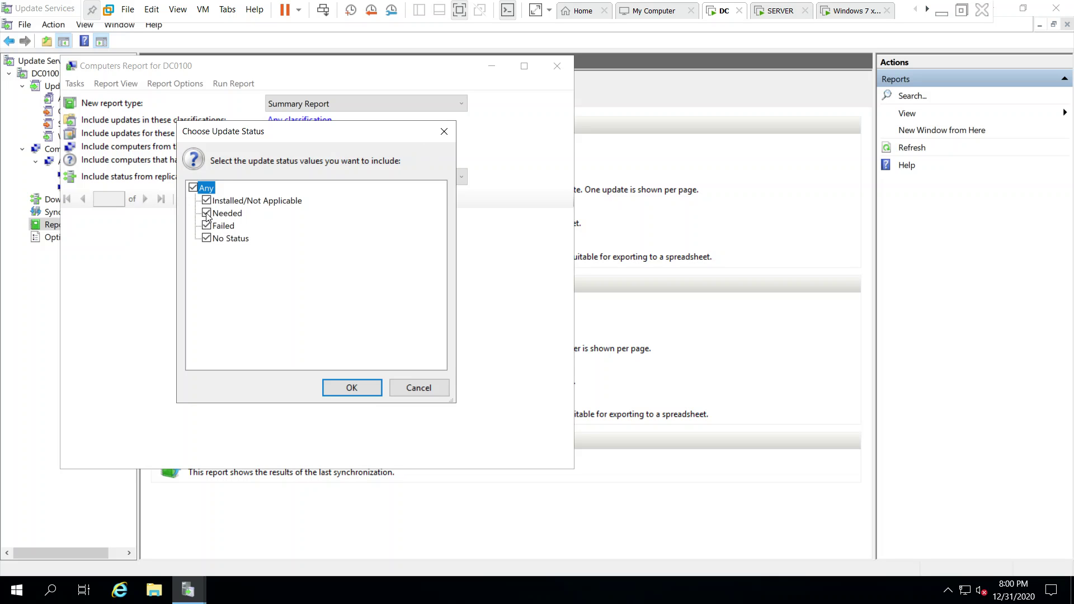
pyautogui.click(205, 237)
pyautogui.click(207, 211)
pyautogui.click(207, 214)
pyautogui.click(354, 392)
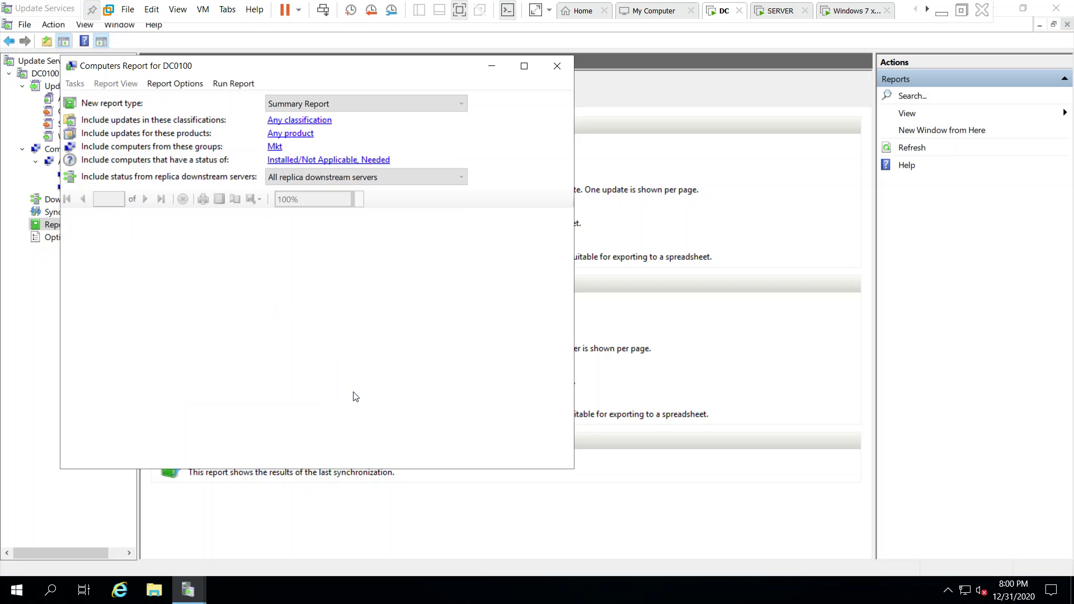
pyautogui.click(423, 179)
pyautogui.click(407, 189)
pyautogui.click(169, 84)
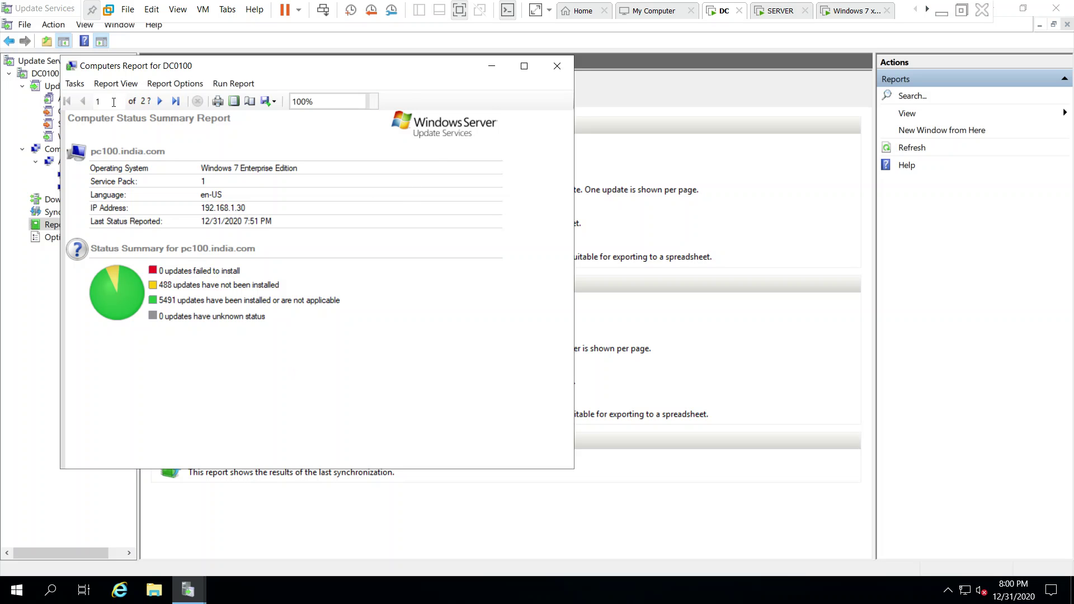
pyautogui.click(558, 67)
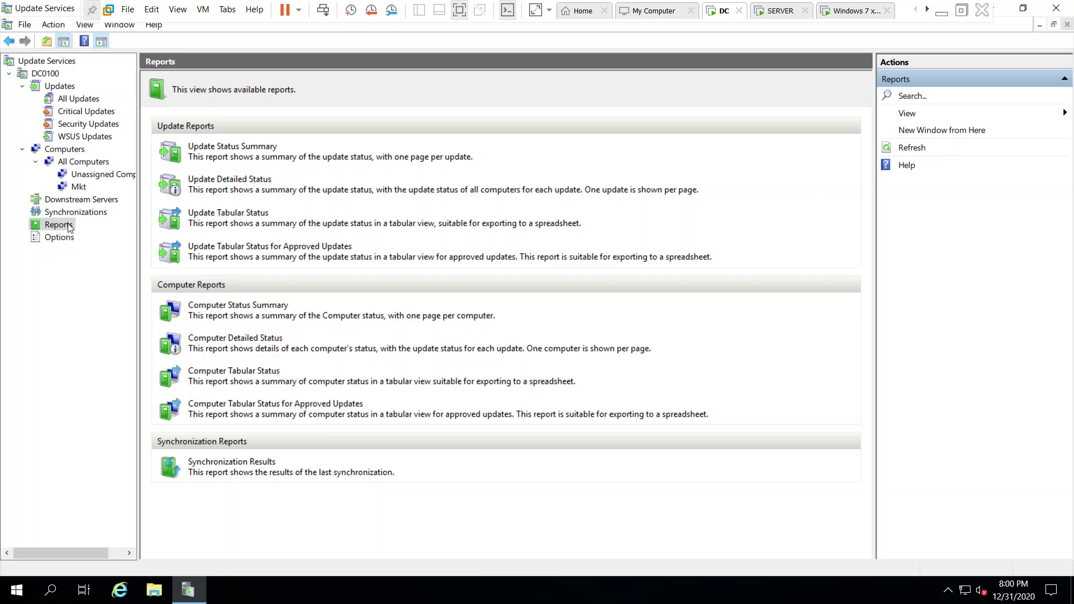
# In Products and Classifications, include the Windows 8.1 and later drivers product.
pyautogui.click(48, 240)
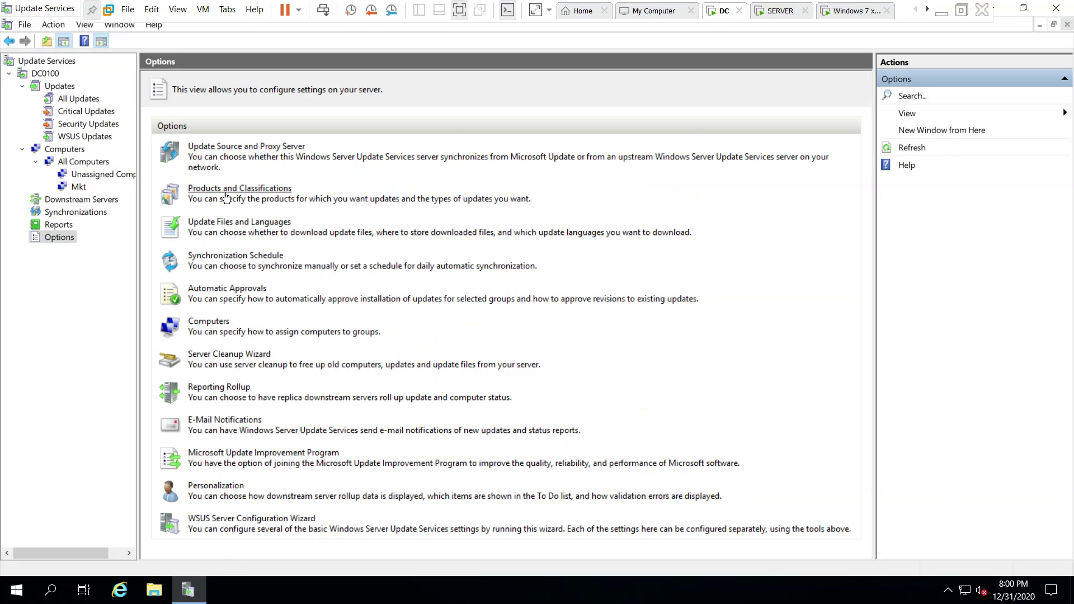
pyautogui.click(288, 191)
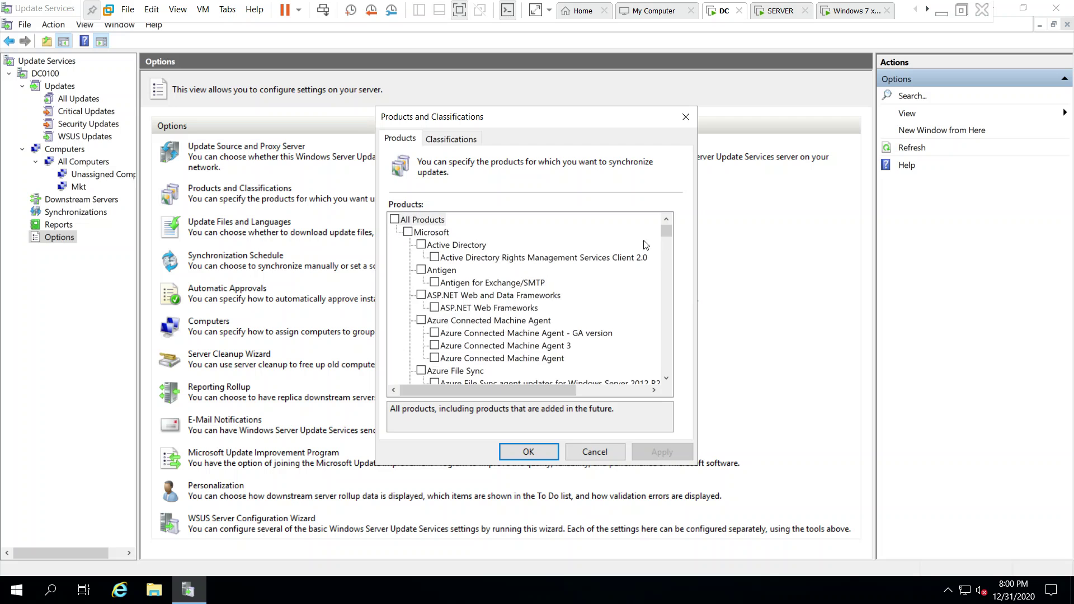
pyautogui.moveTo(662, 234); pyautogui.dragTo(638, 342)
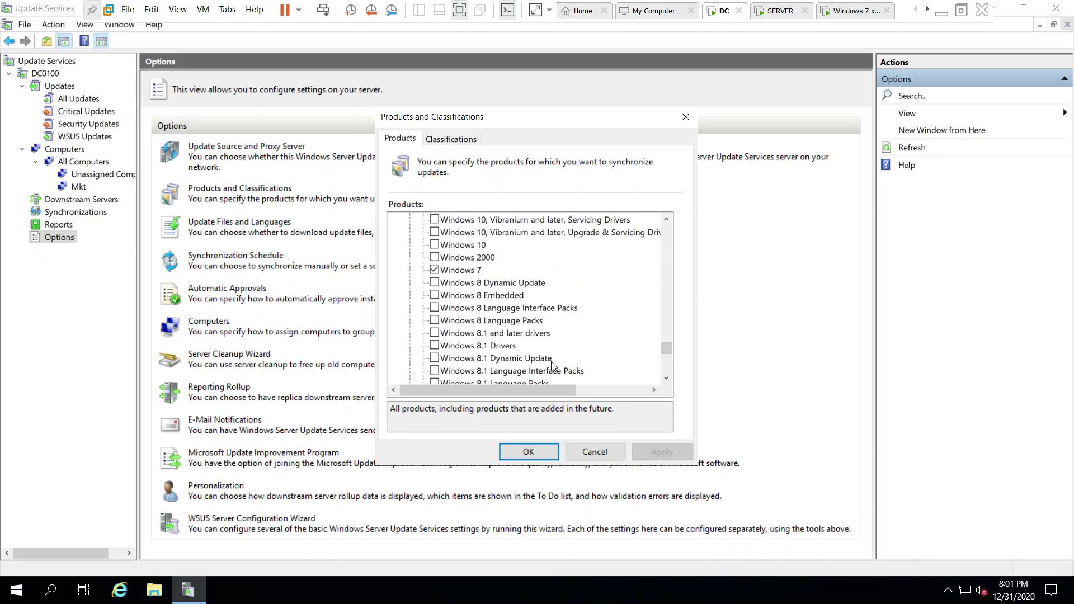
pyautogui.click(436, 334)
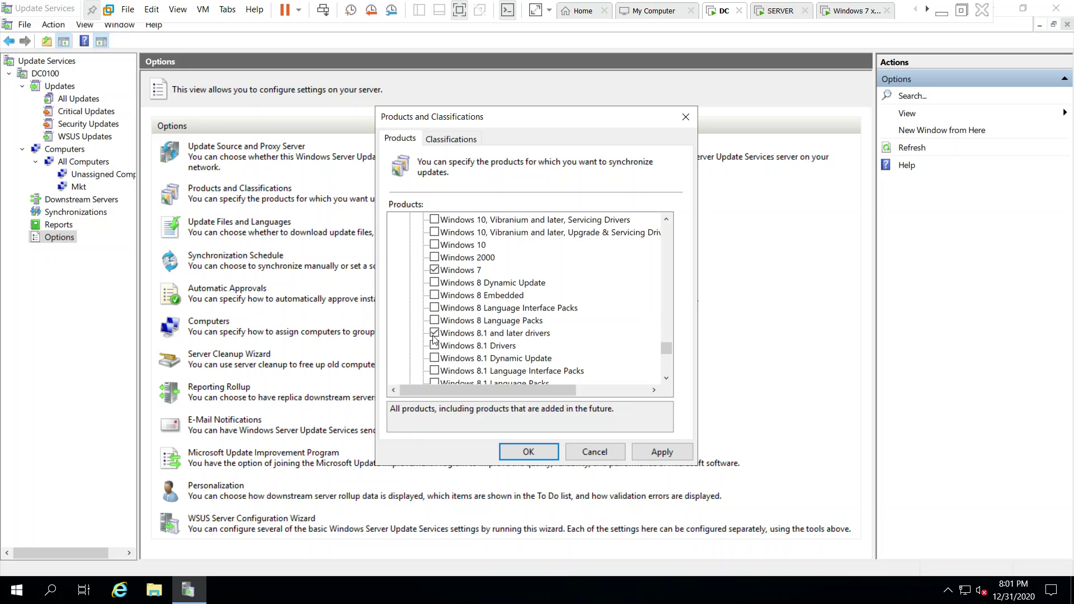
# Review the rest of the product list, save the selection, then reopen and cancel the dialog.
pyautogui.scroll(-1, 525, 361)
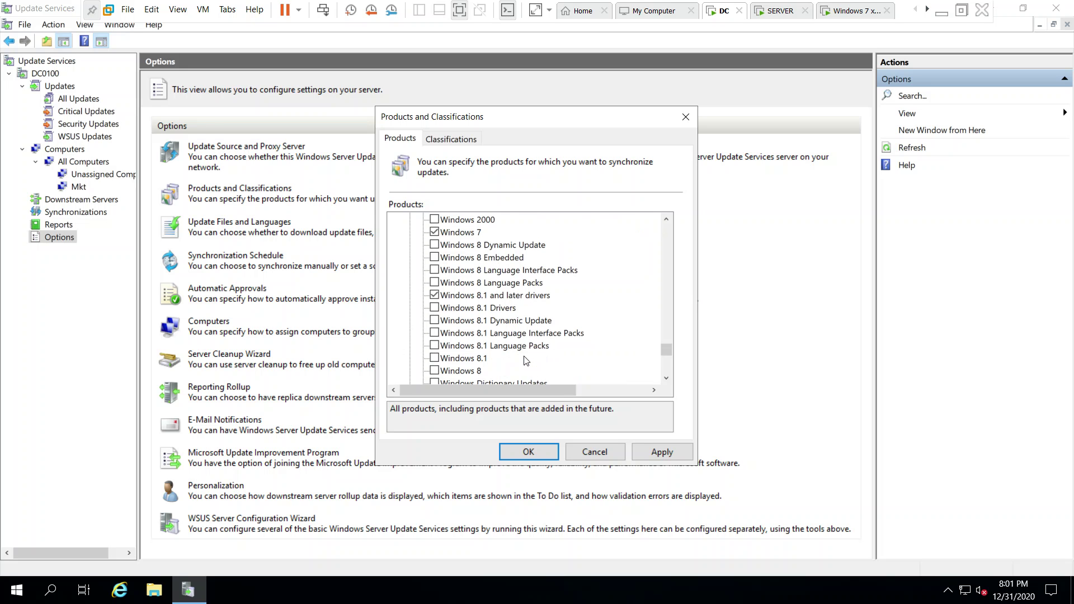
pyautogui.scroll(-4, 475, 374)
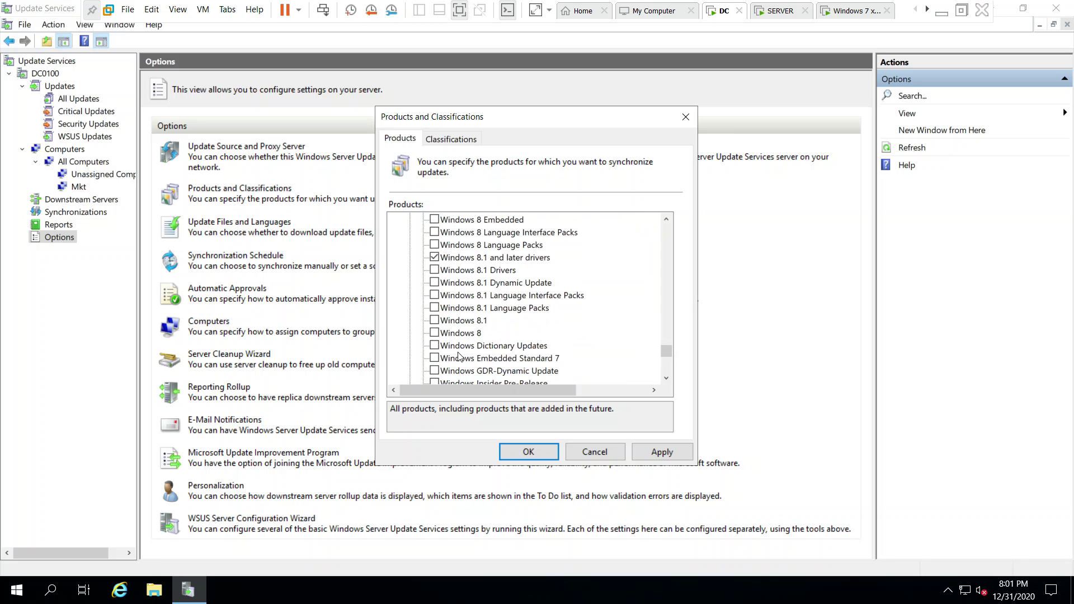
pyautogui.scroll(-3, 476, 323)
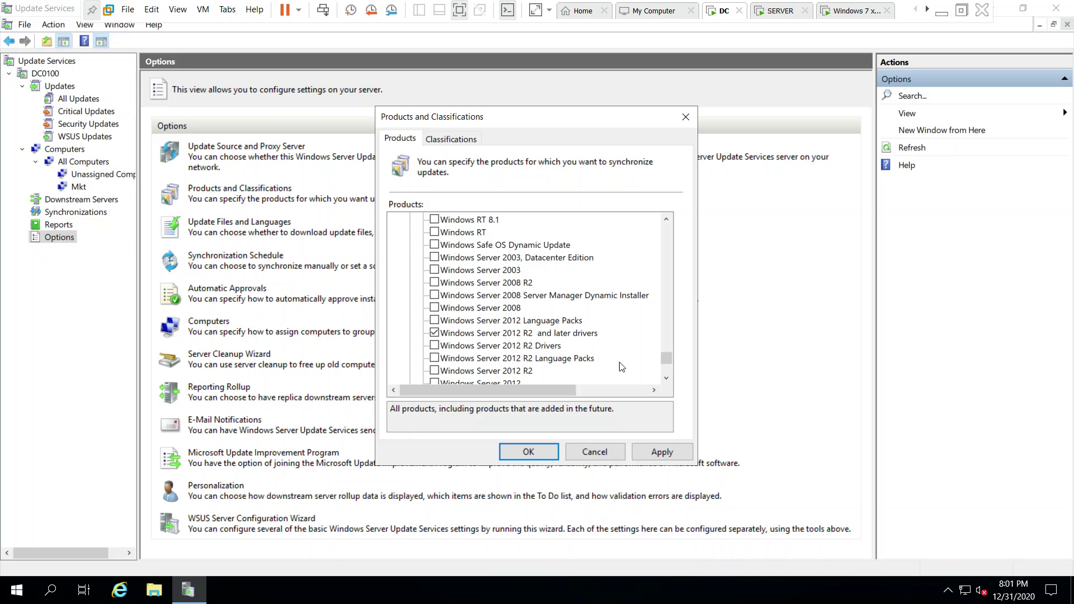
pyautogui.scroll(-3, 435, 341)
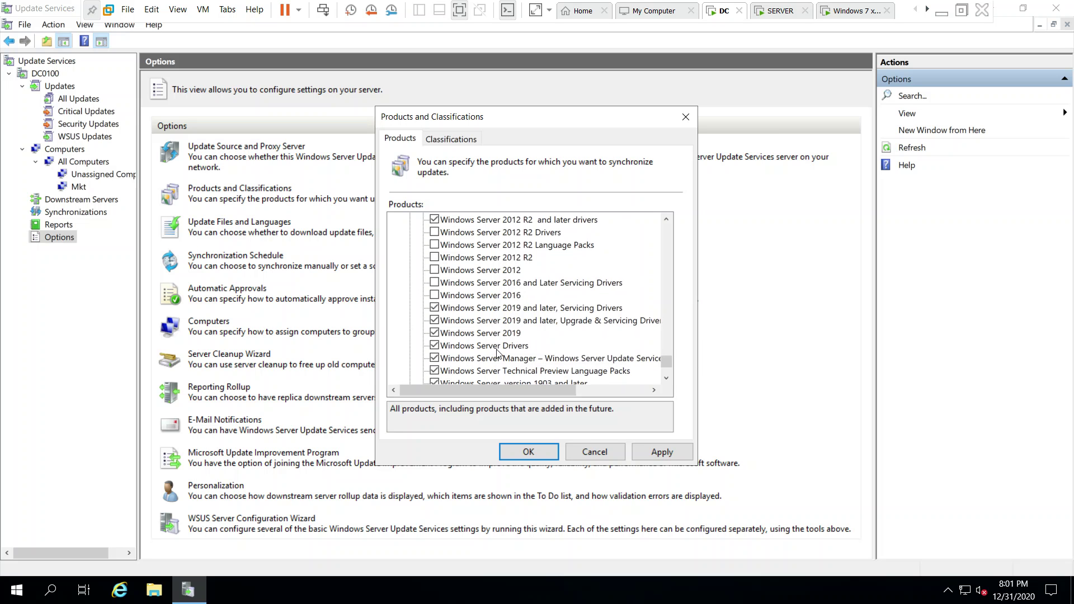
pyautogui.scroll(-3, 496, 352)
pyautogui.scroll(-2, 497, 353)
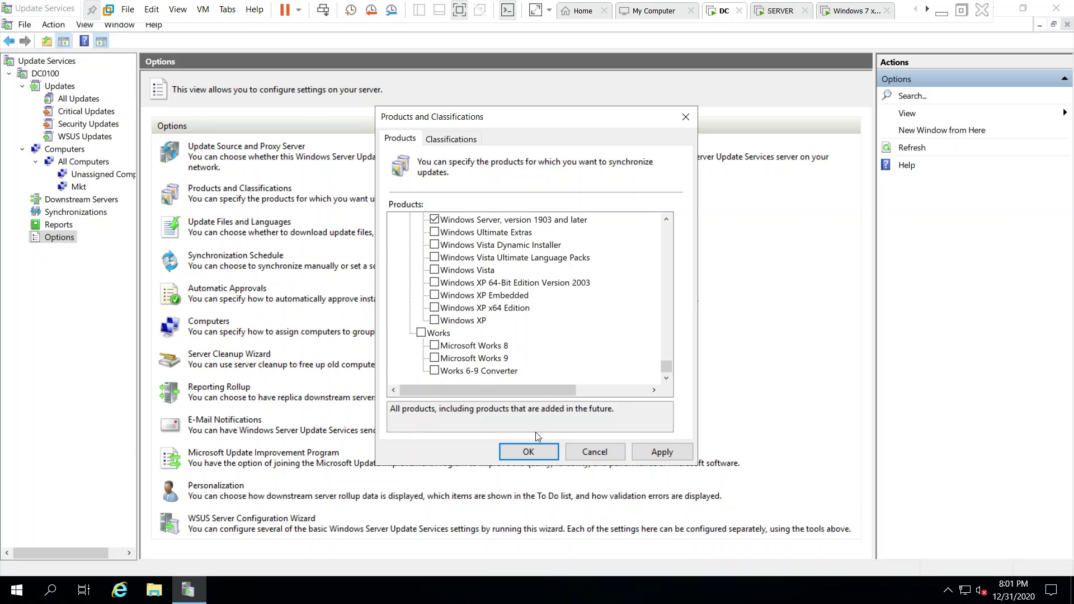
pyautogui.click(662, 452)
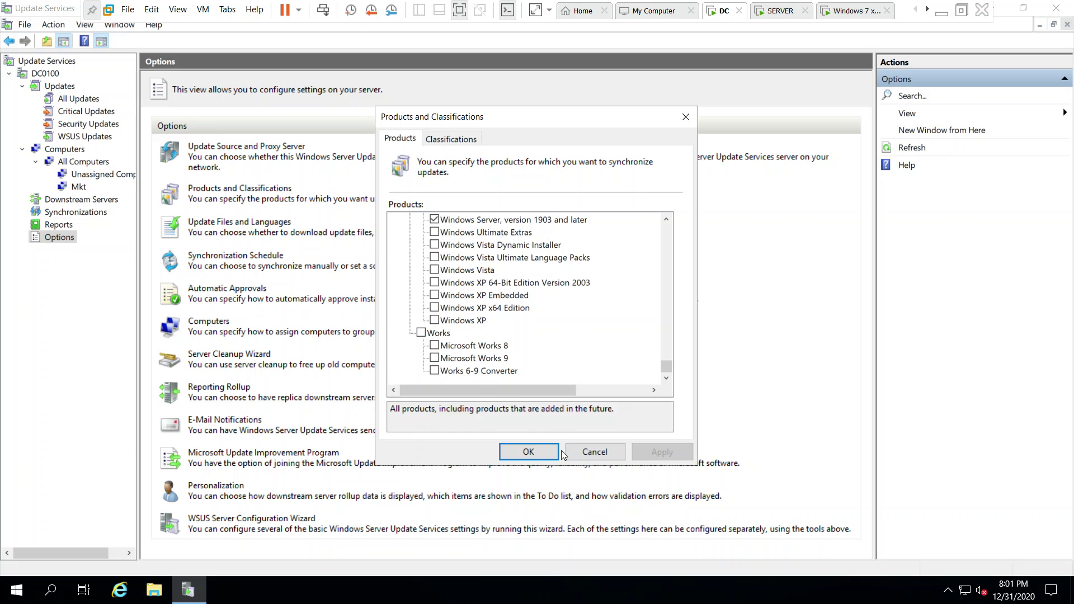
pyautogui.click(528, 452)
pyautogui.click(216, 188)
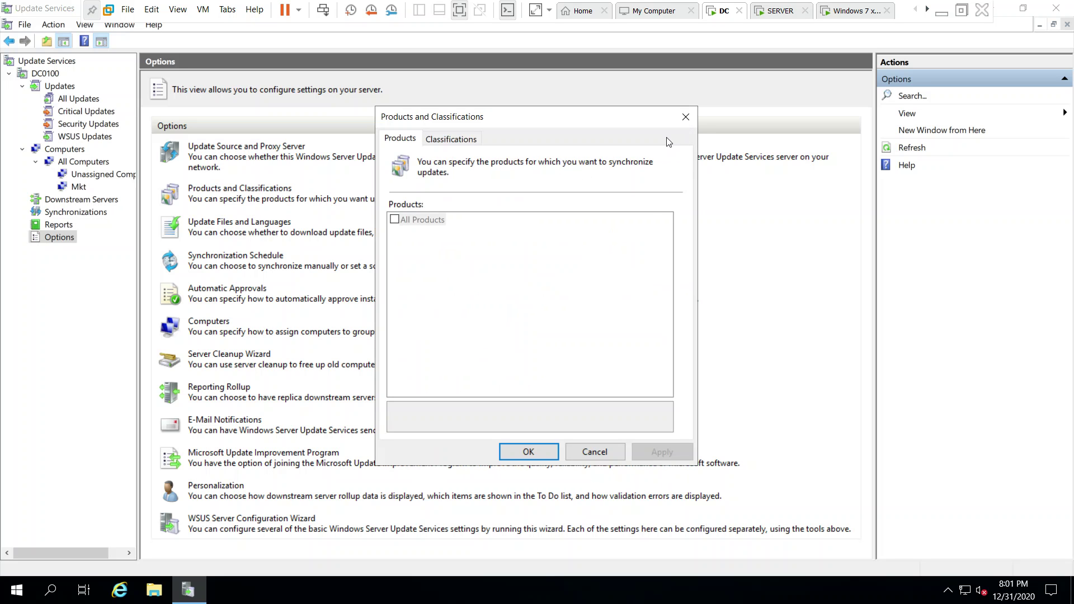
pyautogui.click(594, 452)
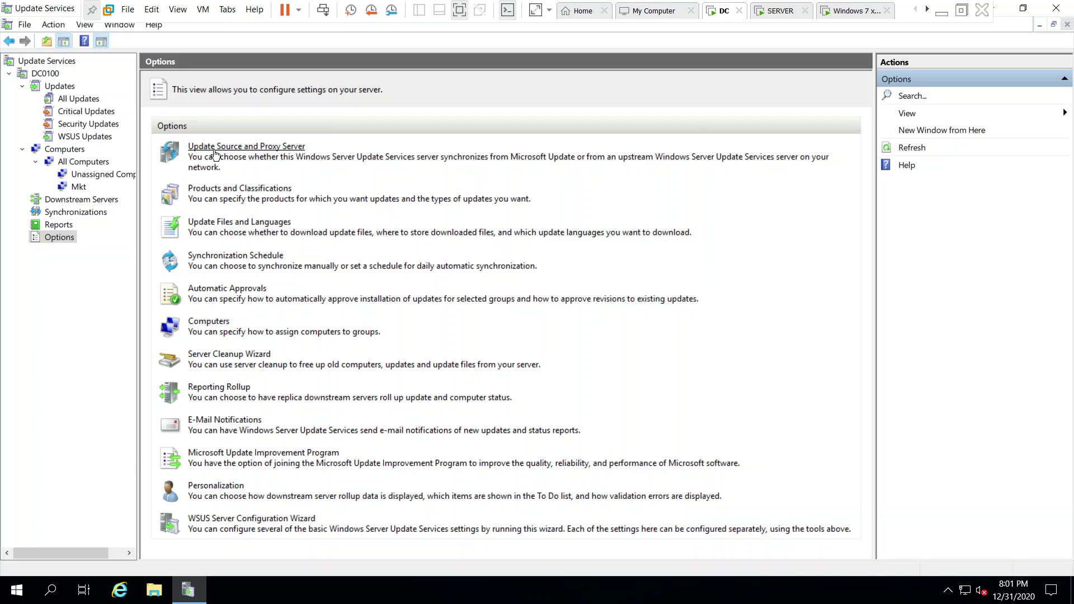
# In Update Files and Languages, enable downloading express installation files and save the setting.
pyautogui.click(210, 225)
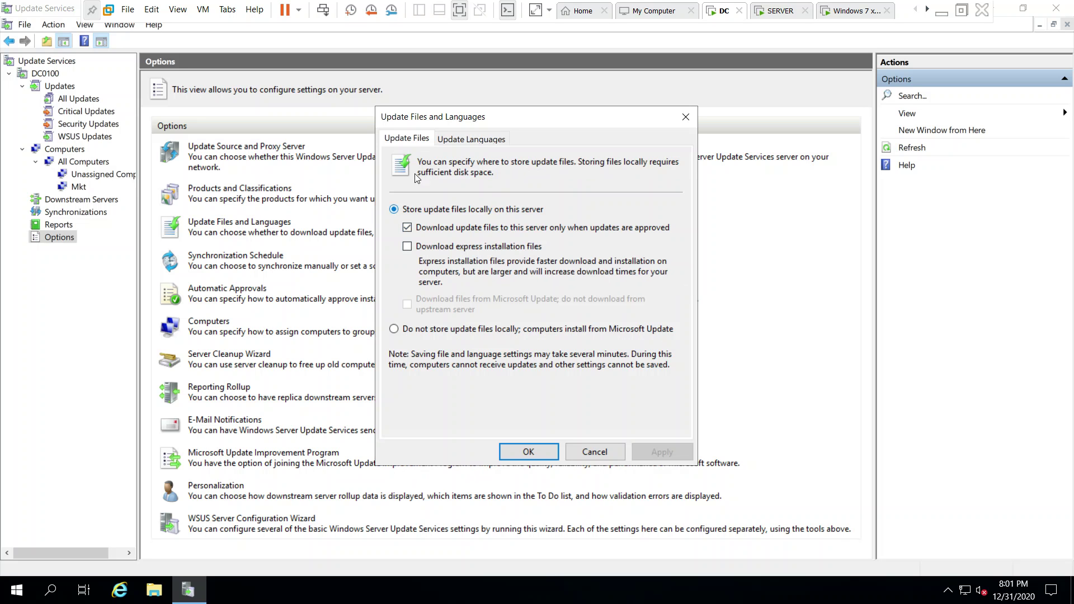
pyautogui.click(470, 140)
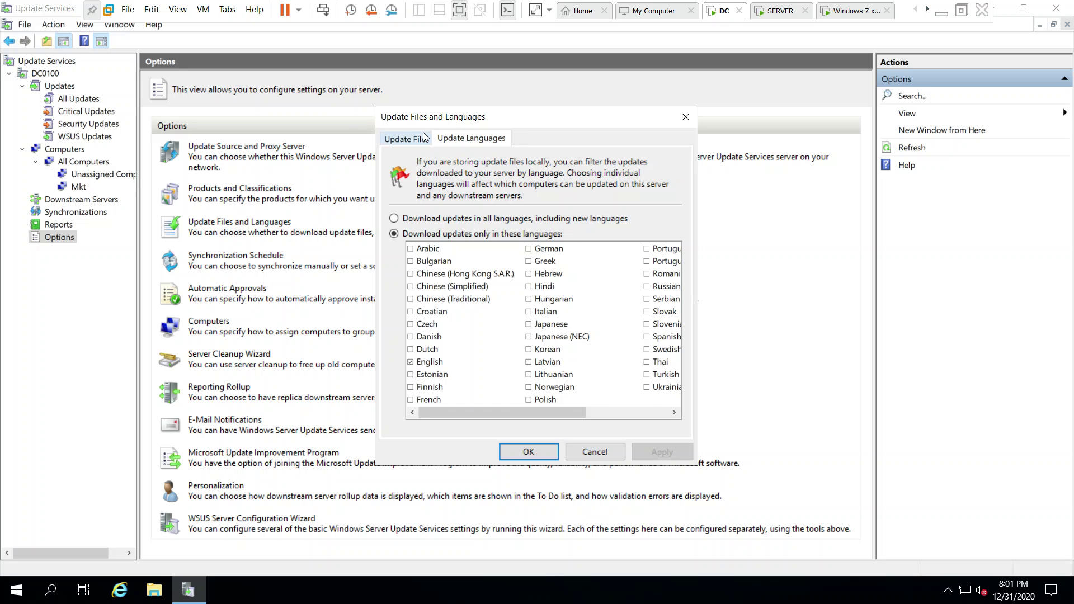
pyautogui.click(407, 138)
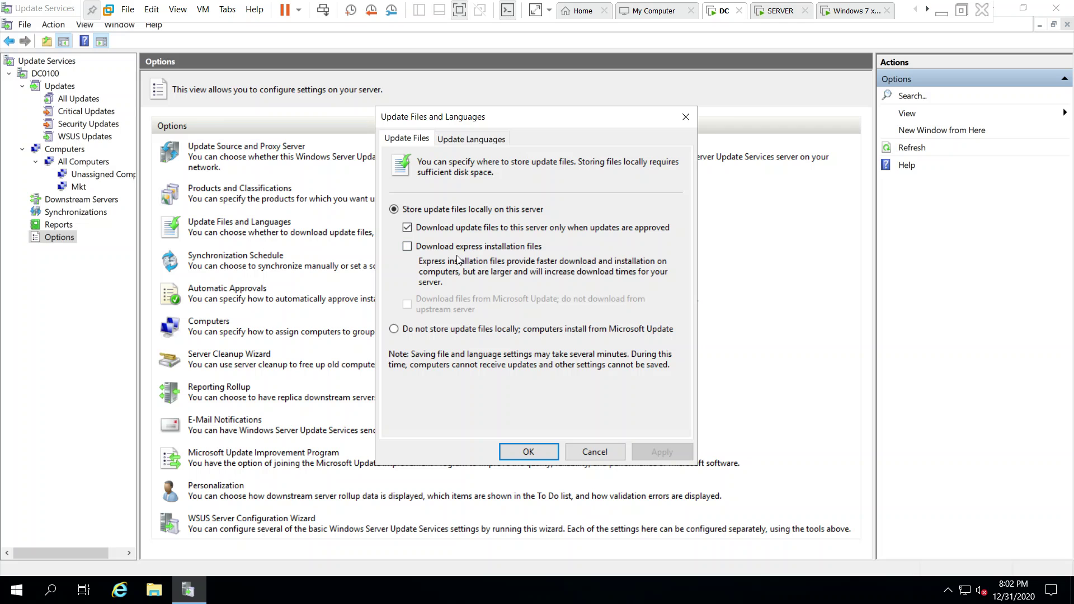
pyautogui.click(408, 248)
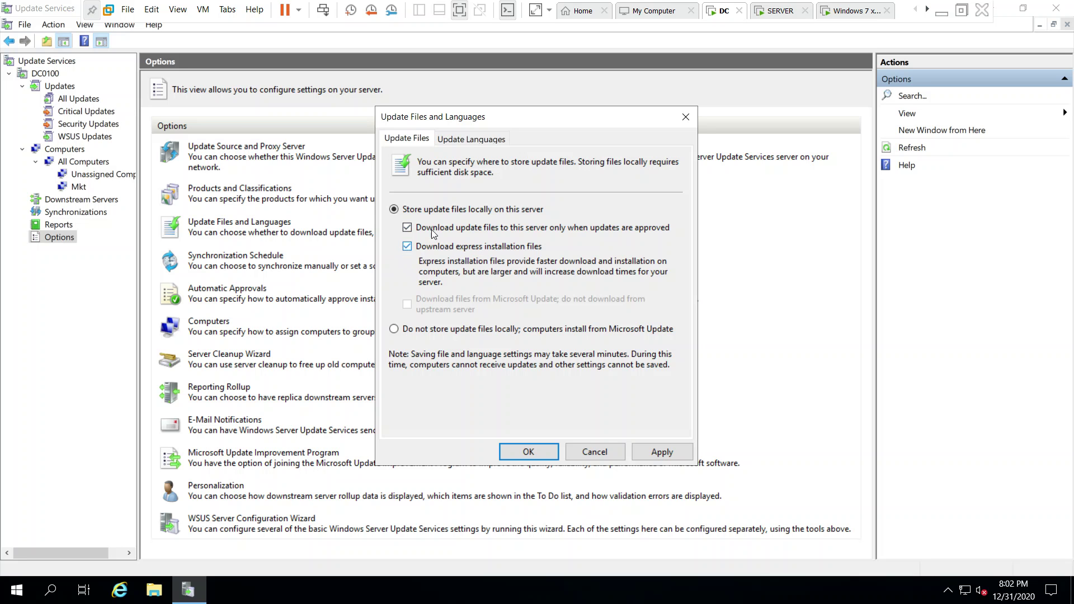
pyautogui.click(671, 453)
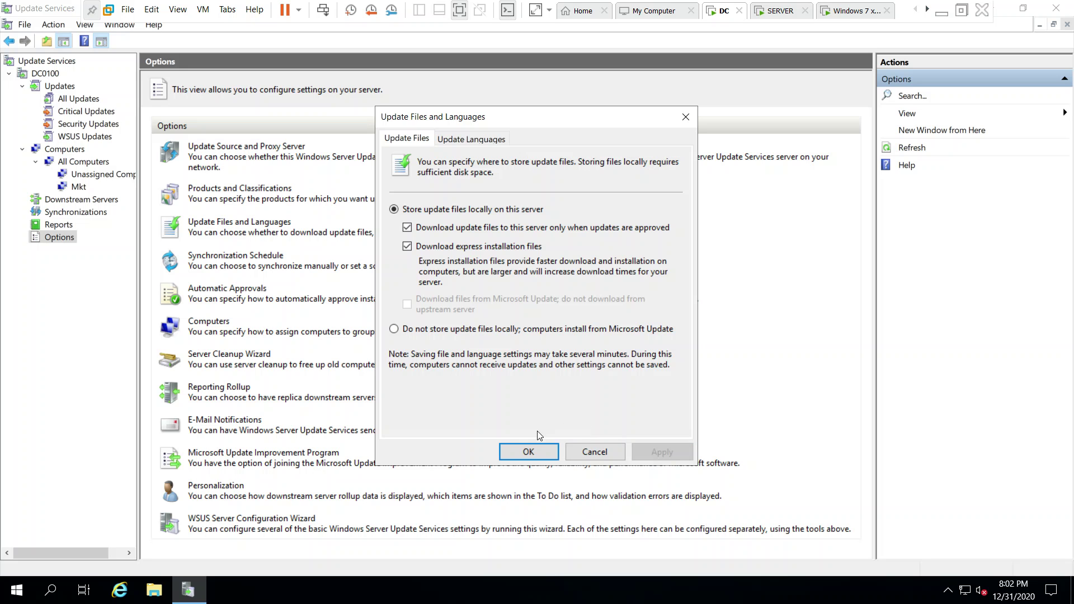
pyautogui.click(529, 453)
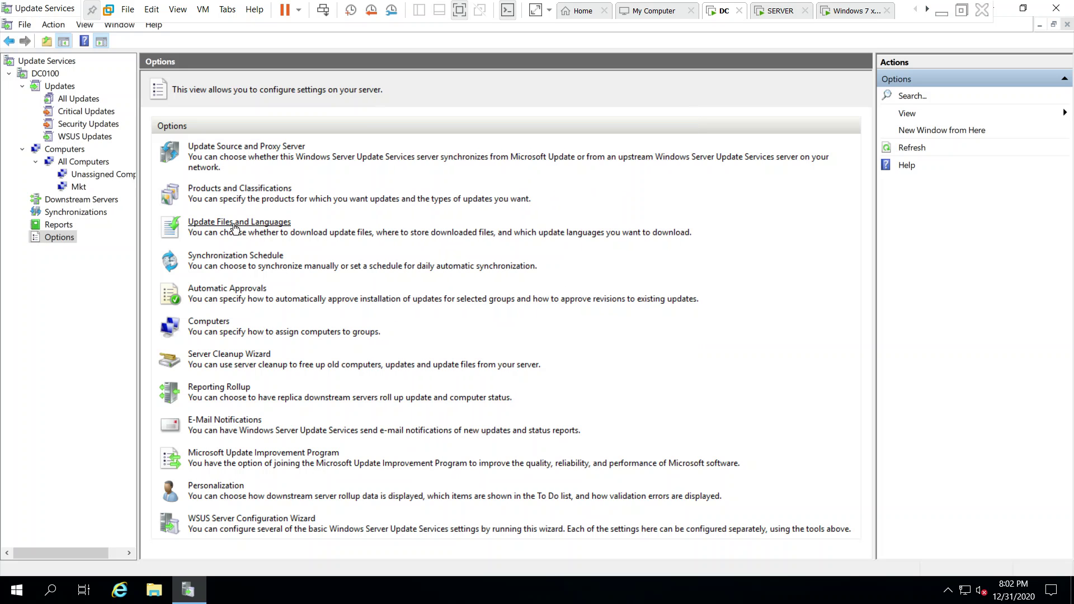
pyautogui.click(229, 260)
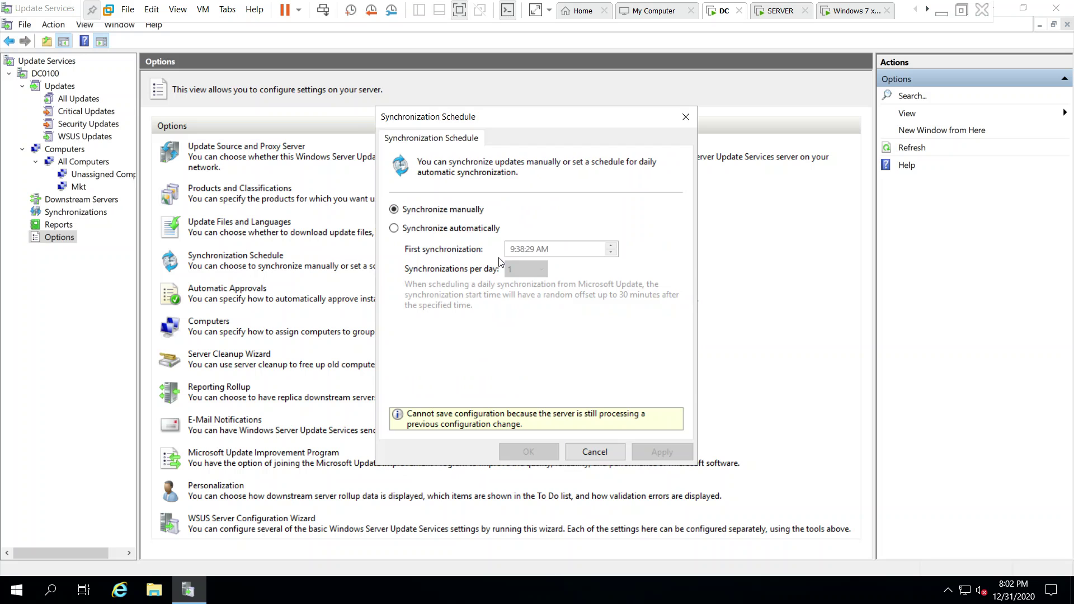
pyautogui.click(467, 230)
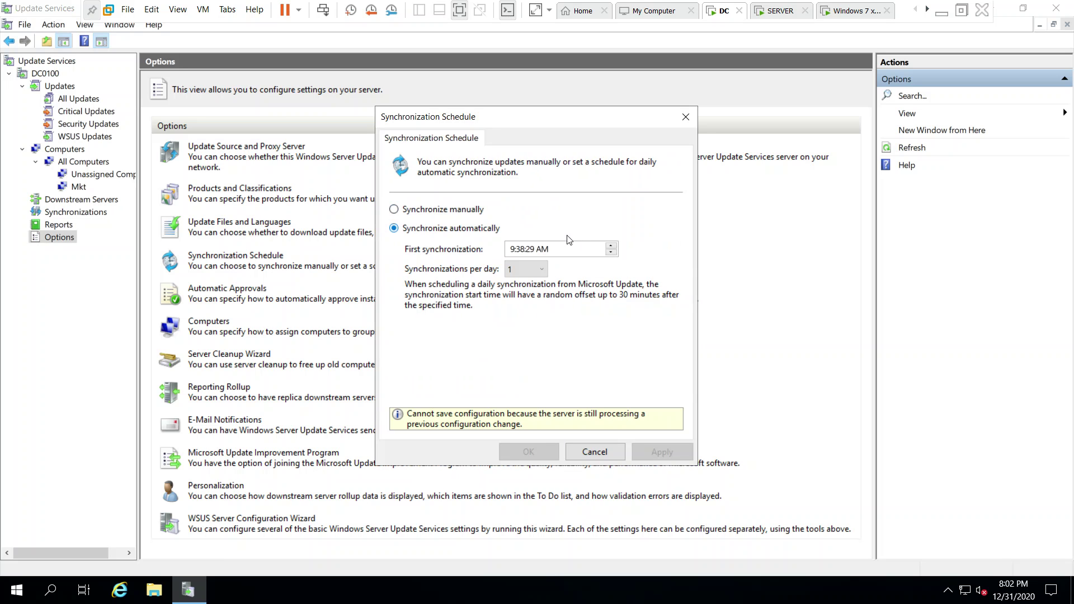
pyautogui.click(531, 271)
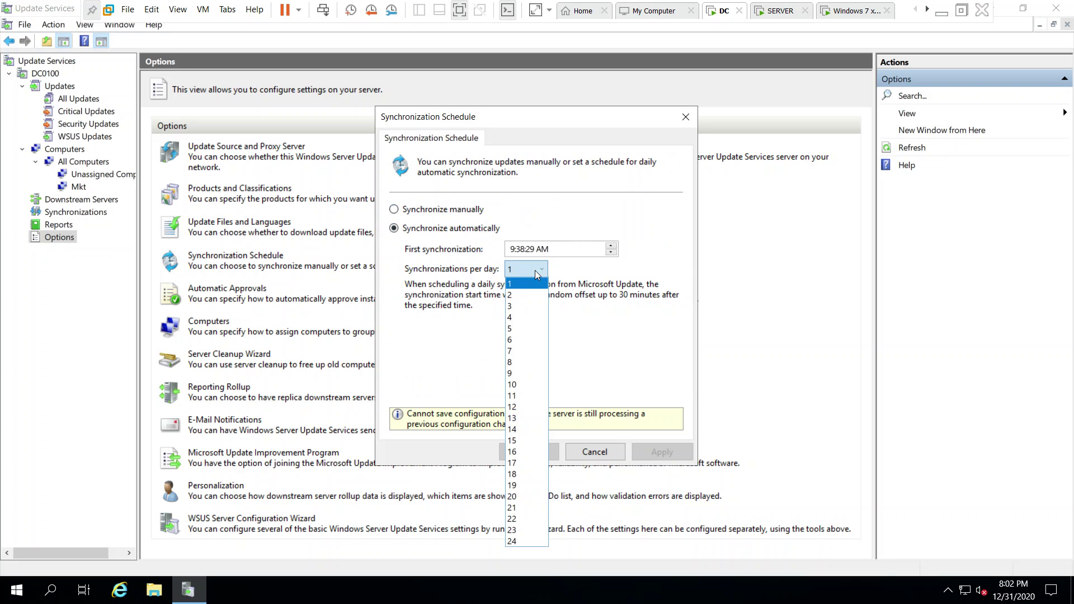
pyautogui.click(532, 339)
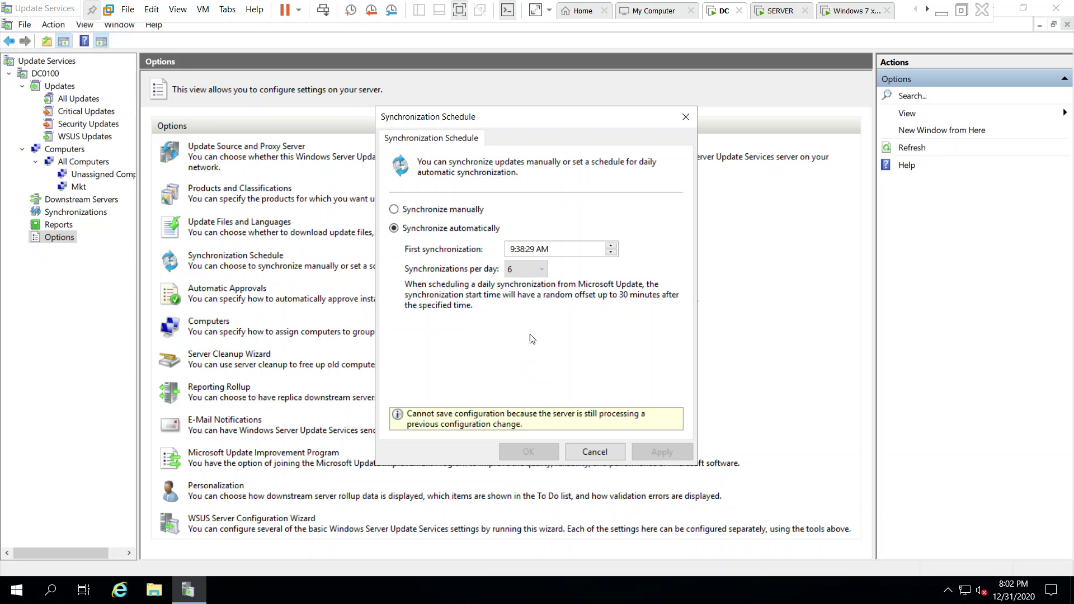
pyautogui.click(534, 272)
pyautogui.click(536, 274)
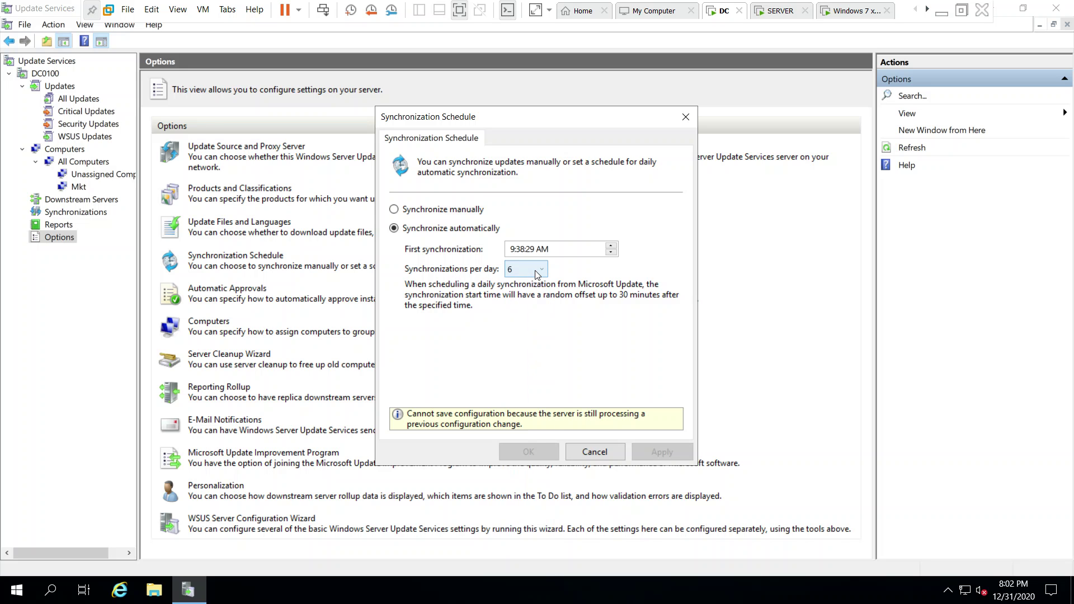
pyautogui.click(534, 271)
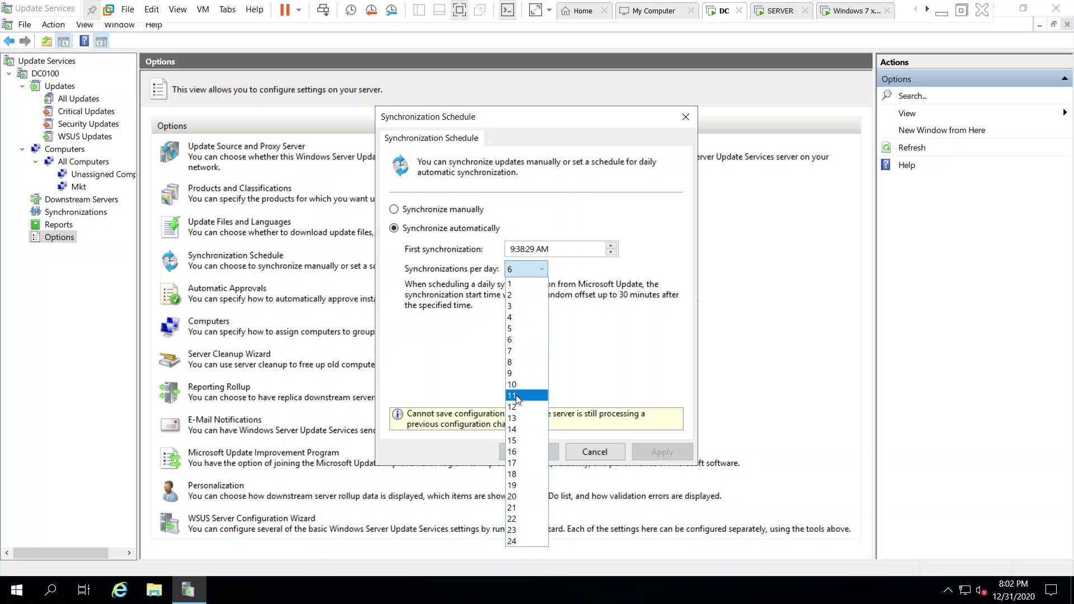
pyautogui.click(517, 398)
pyautogui.click(535, 273)
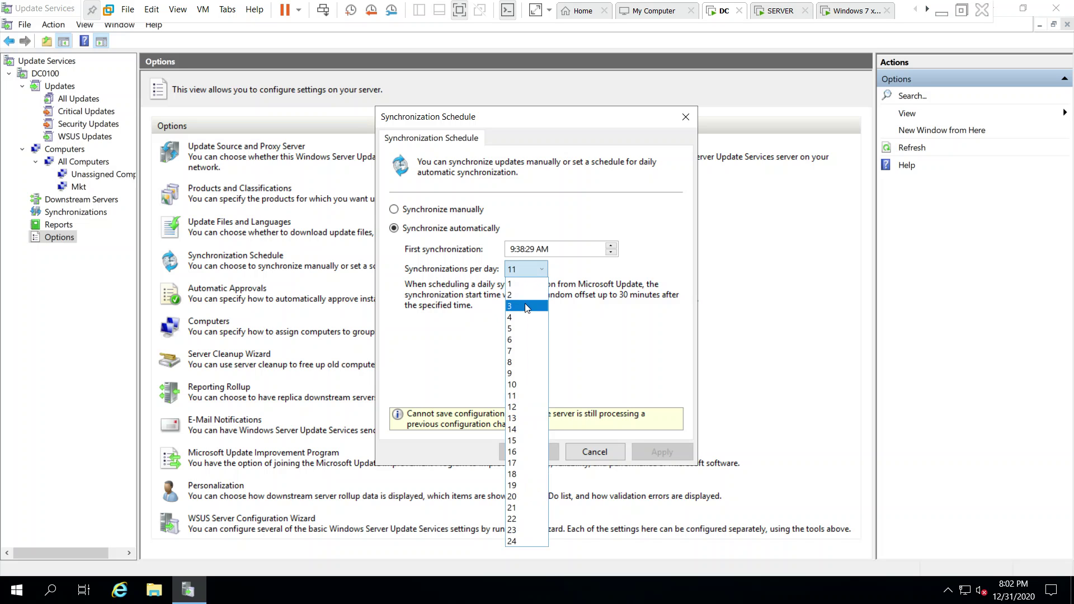
pyautogui.click(534, 318)
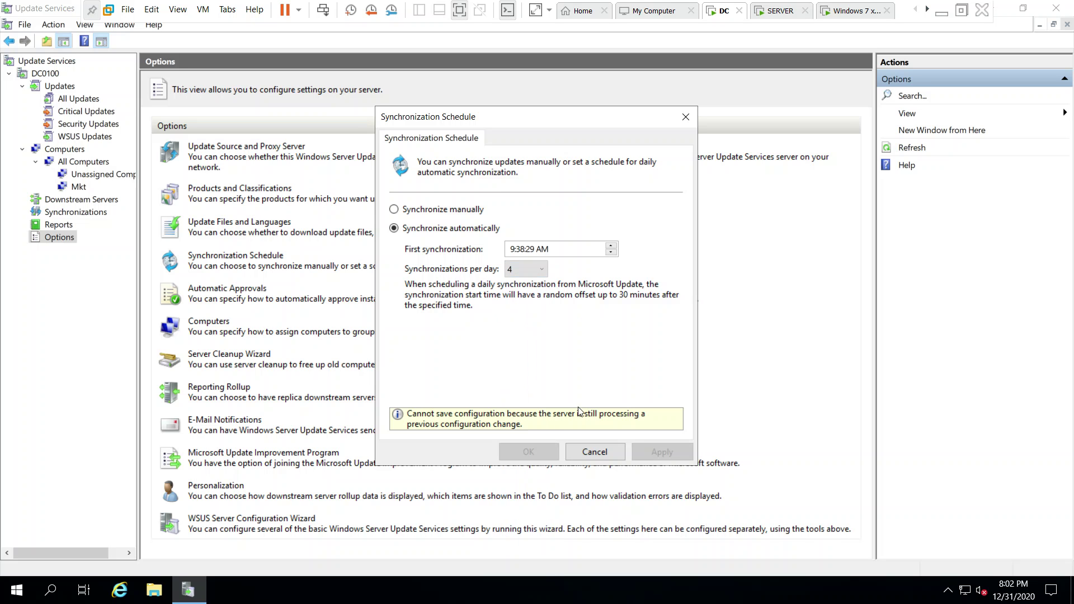
pyautogui.click(584, 451)
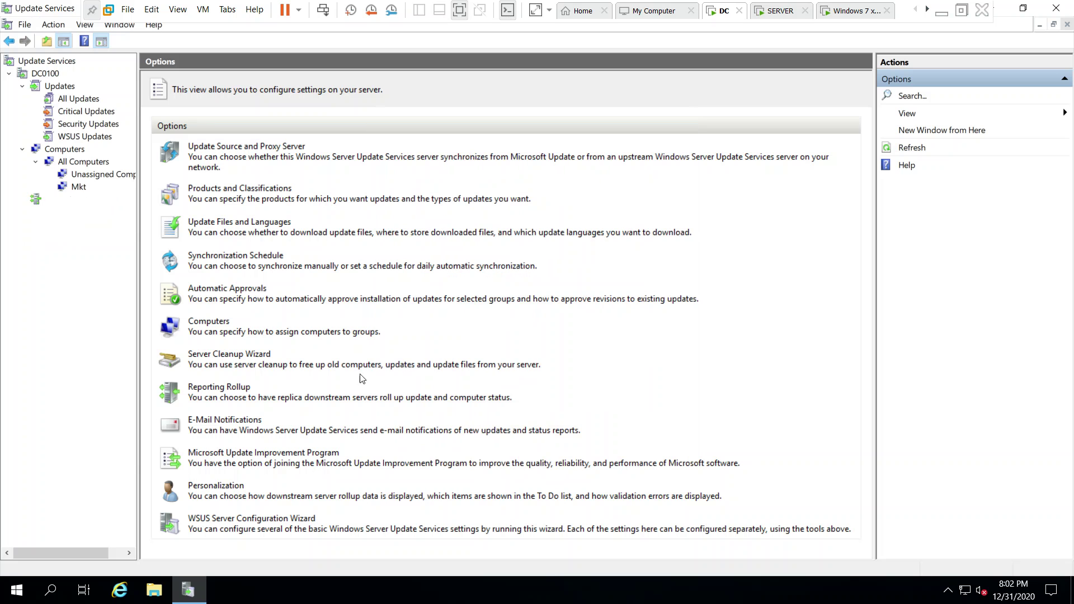
# Start a new automatic approval rule that covers only the Critical Updates classification.
pyautogui.click(211, 291)
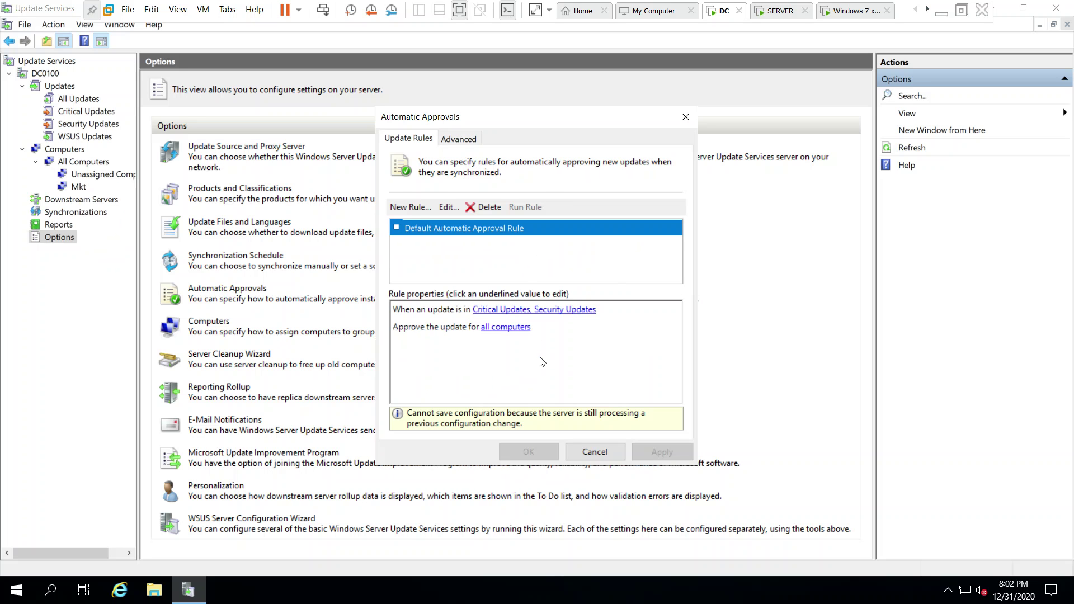
pyautogui.click(418, 208)
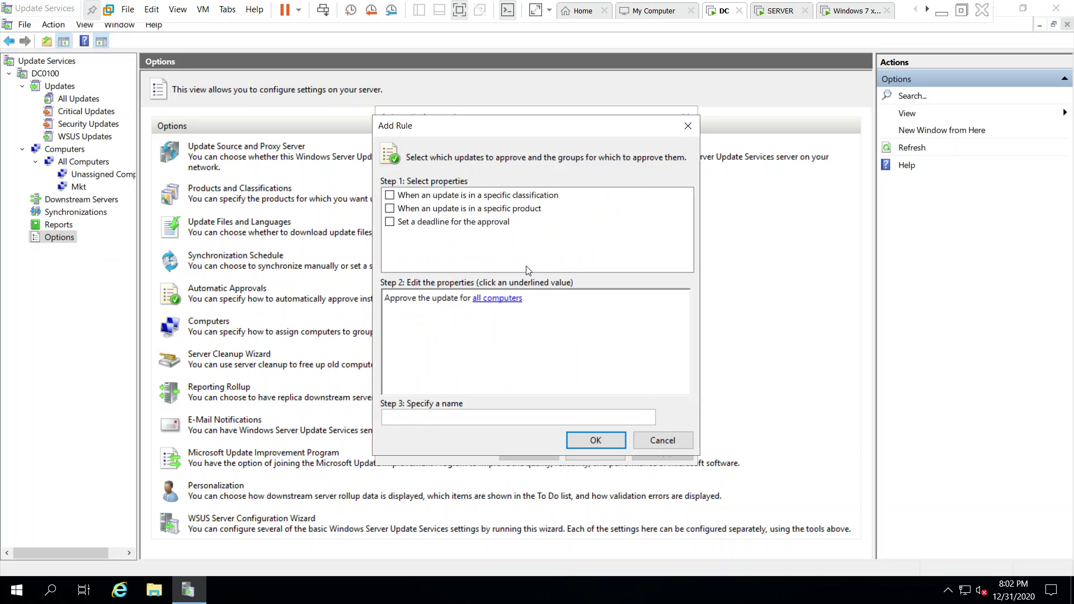
pyautogui.click(390, 195)
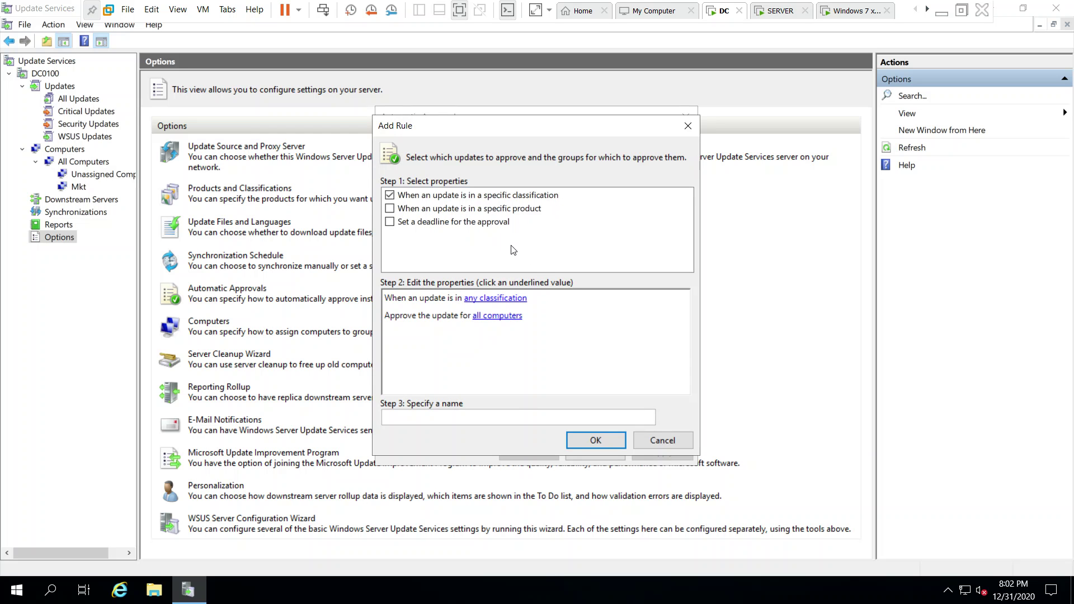
pyautogui.click(490, 298)
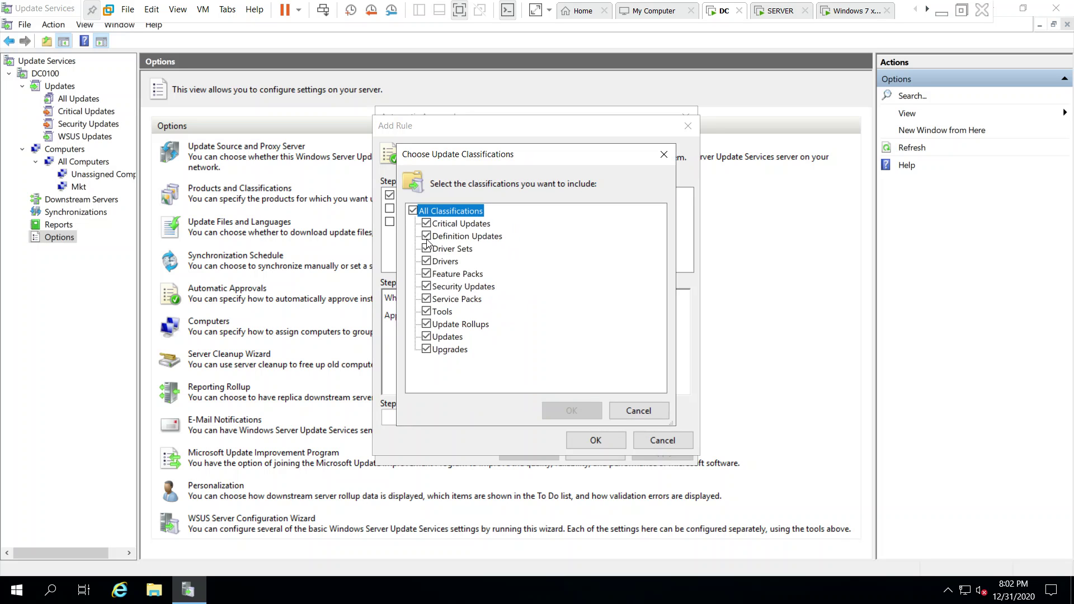
pyautogui.click(427, 237)
pyautogui.click(426, 249)
pyautogui.click(426, 261)
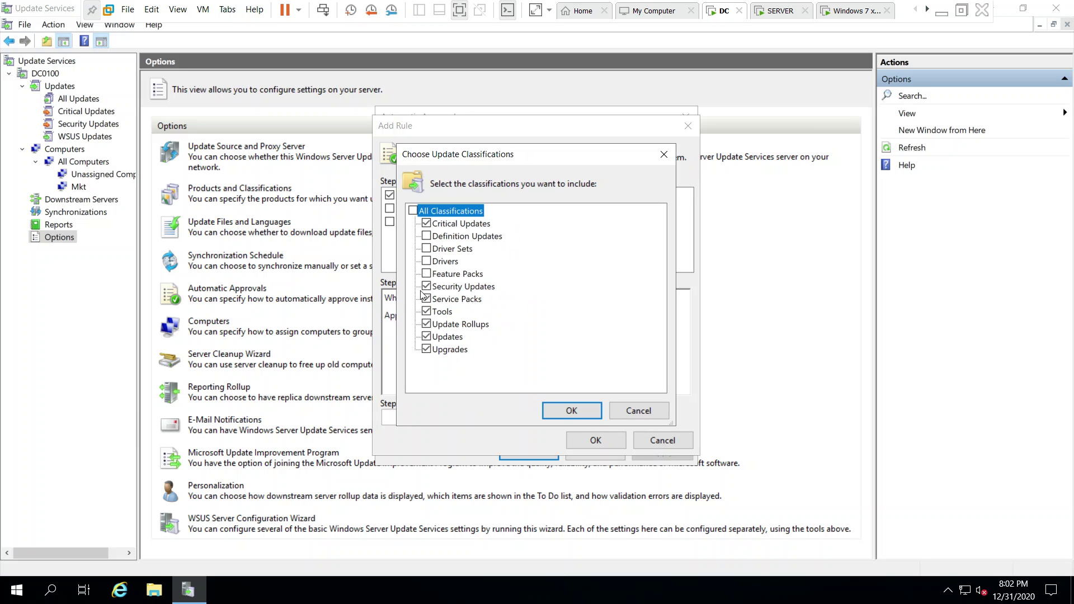
pyautogui.click(426, 287)
pyautogui.click(426, 299)
pyautogui.click(427, 312)
pyautogui.click(426, 338)
pyautogui.click(426, 350)
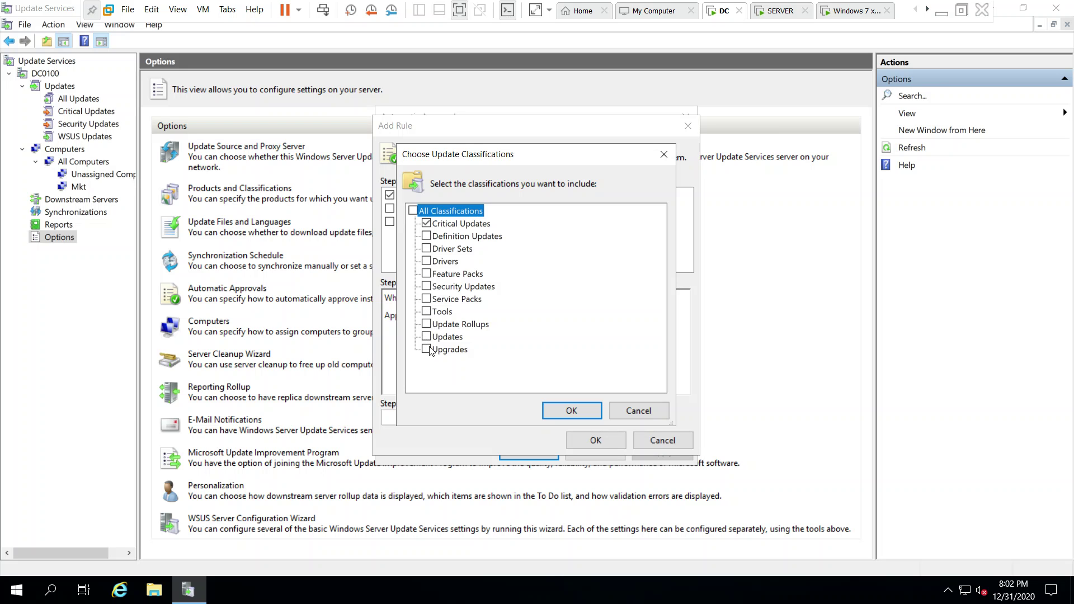
pyautogui.click(562, 413)
# Target the rule at Mkt only, name it 'mkt approval for security', and save it.
pyautogui.click(497, 316)
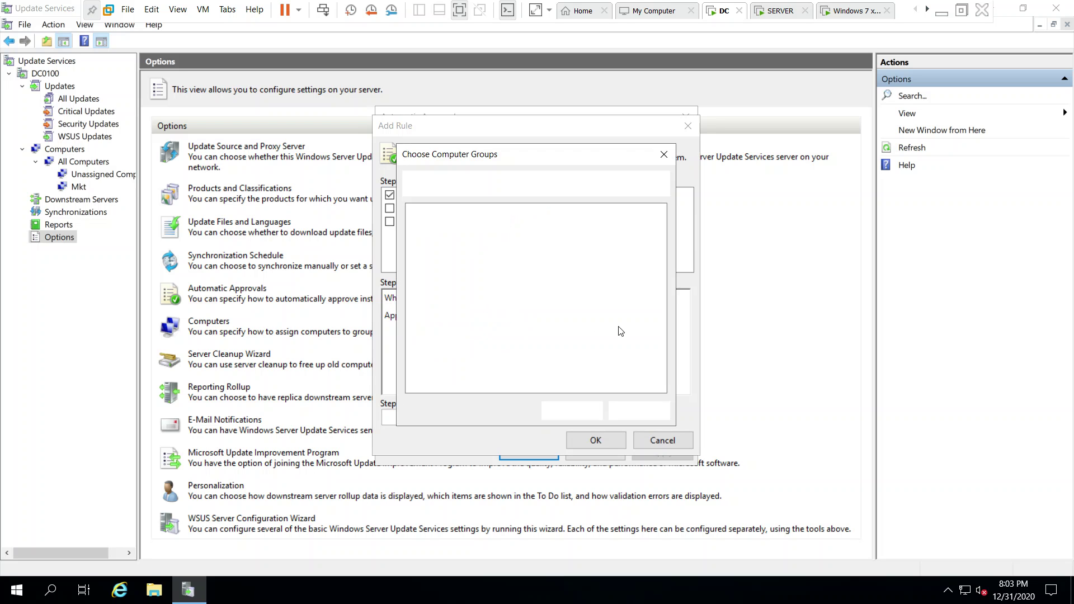
pyautogui.click(427, 224)
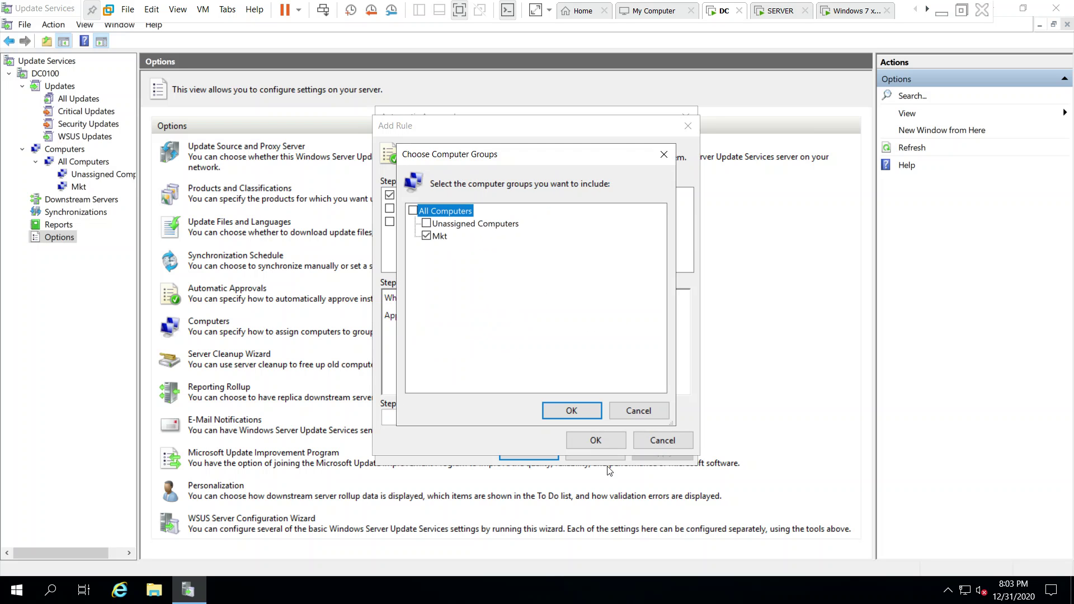
pyautogui.click(570, 410)
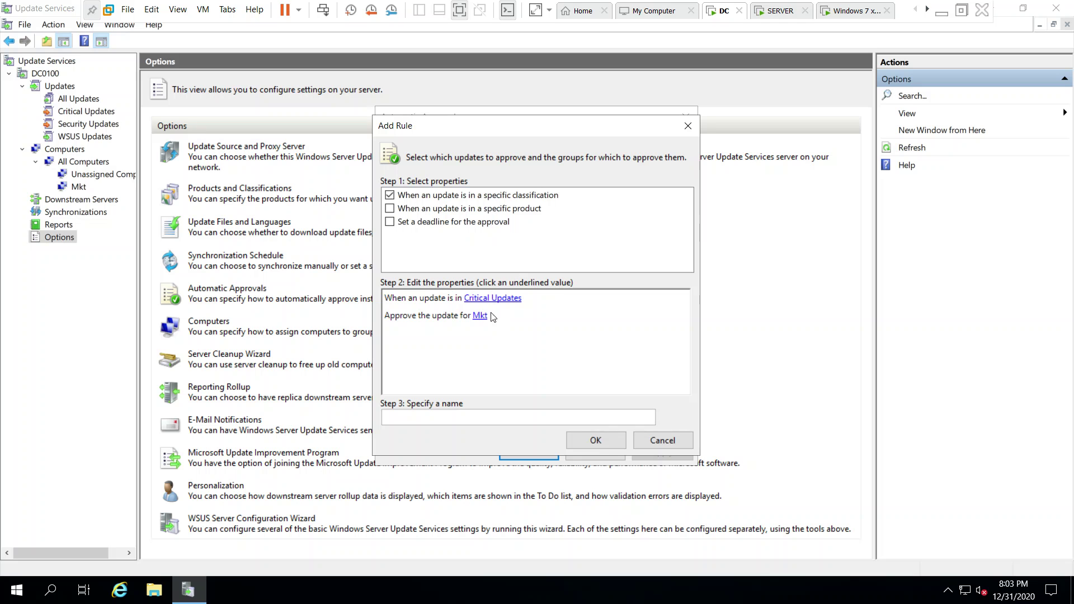
pyautogui.click(470, 417)
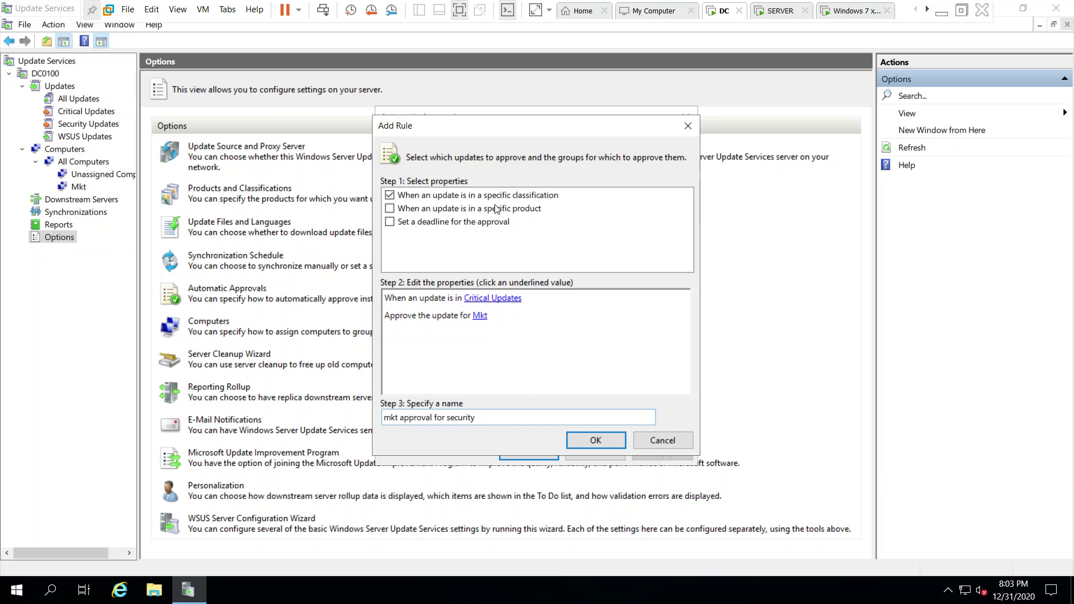
pyautogui.click(596, 441)
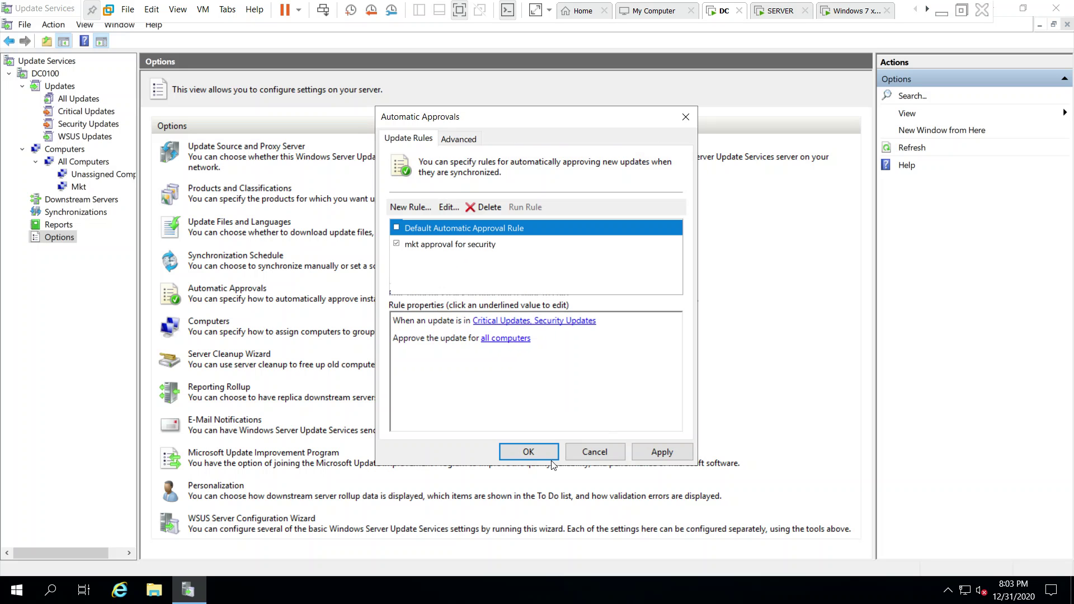
pyautogui.click(526, 450)
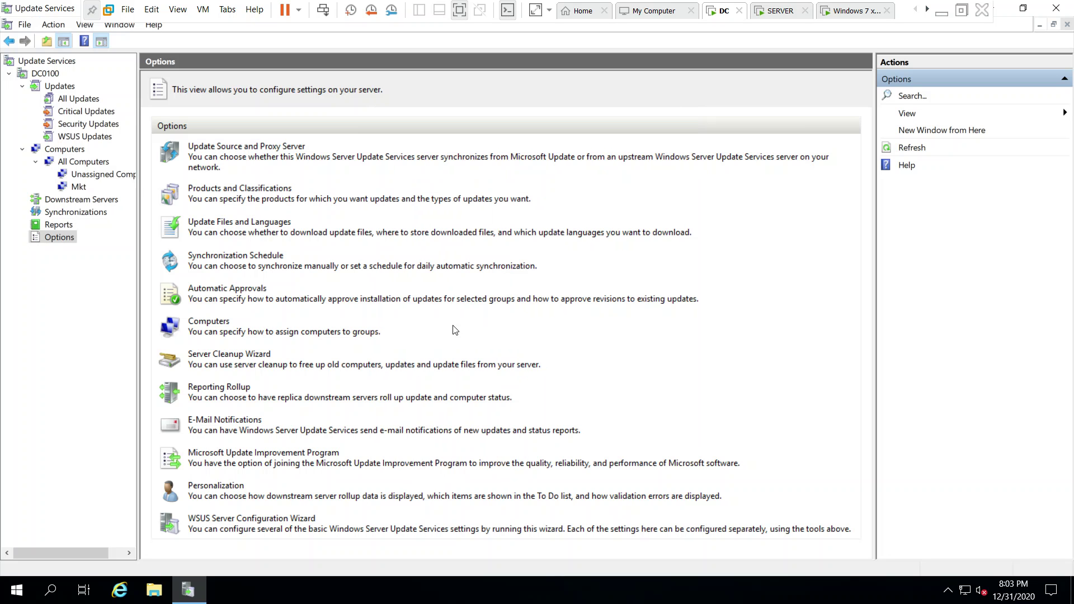
pyautogui.click(218, 323)
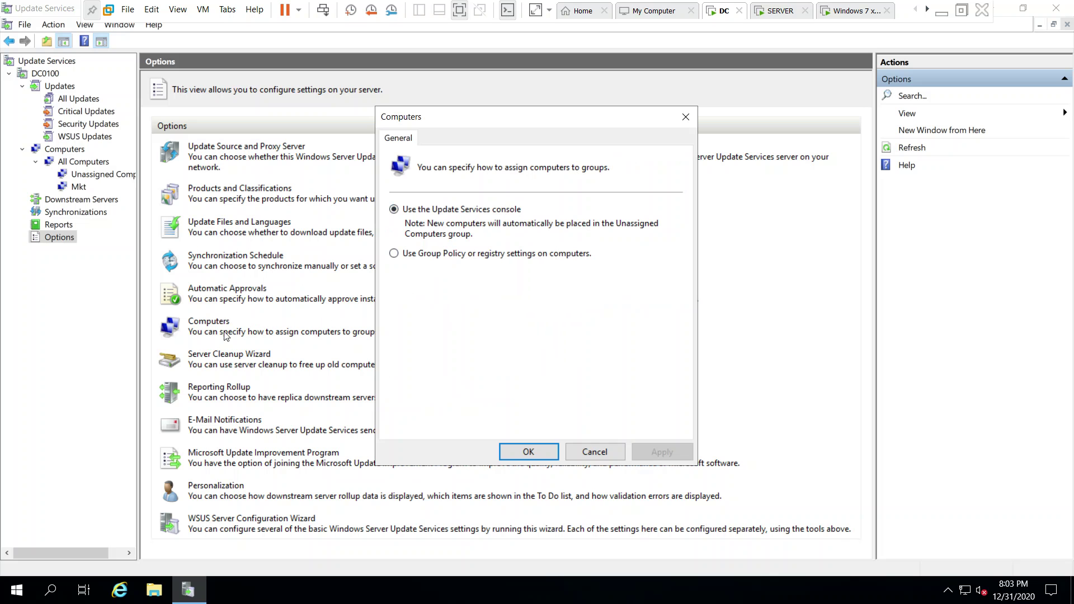
pyautogui.click(542, 454)
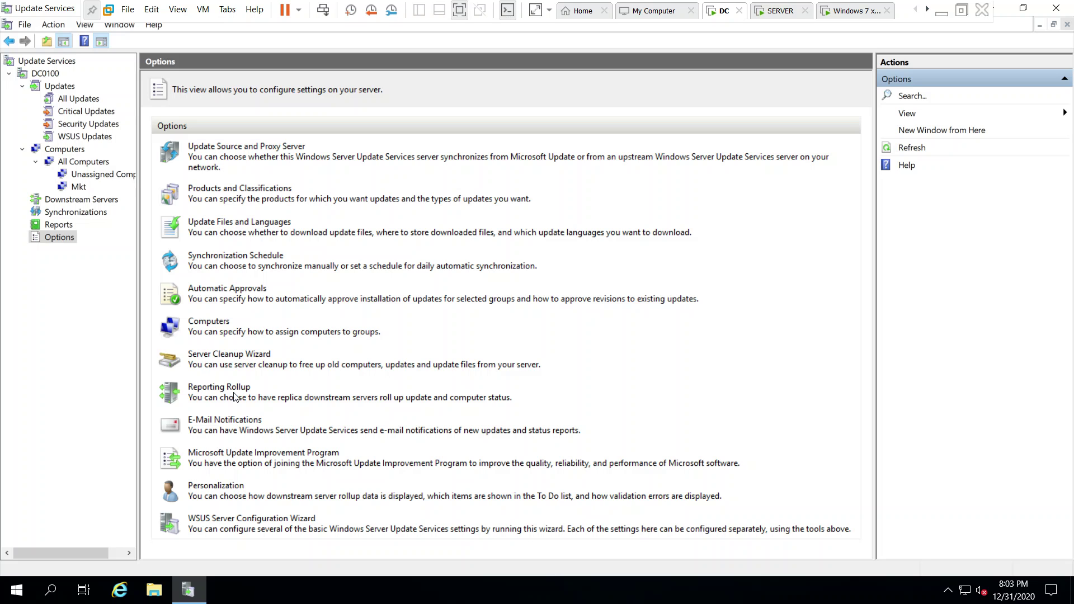
# Run the Server Cleanup Wizard with all options, removing 2 unused update revisions.
pyautogui.click(219, 356)
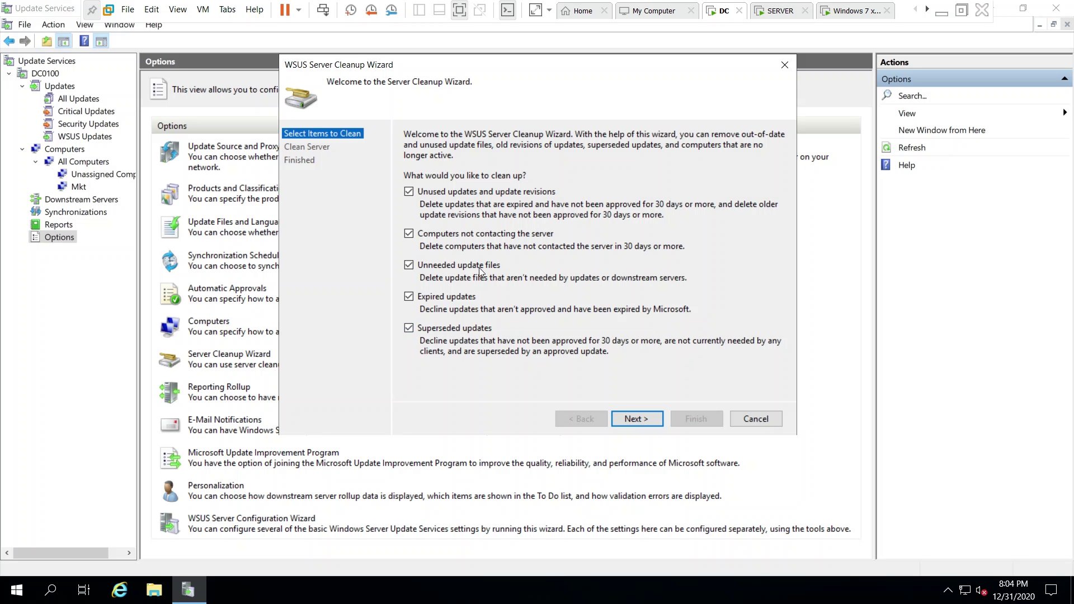
pyautogui.press('Return')
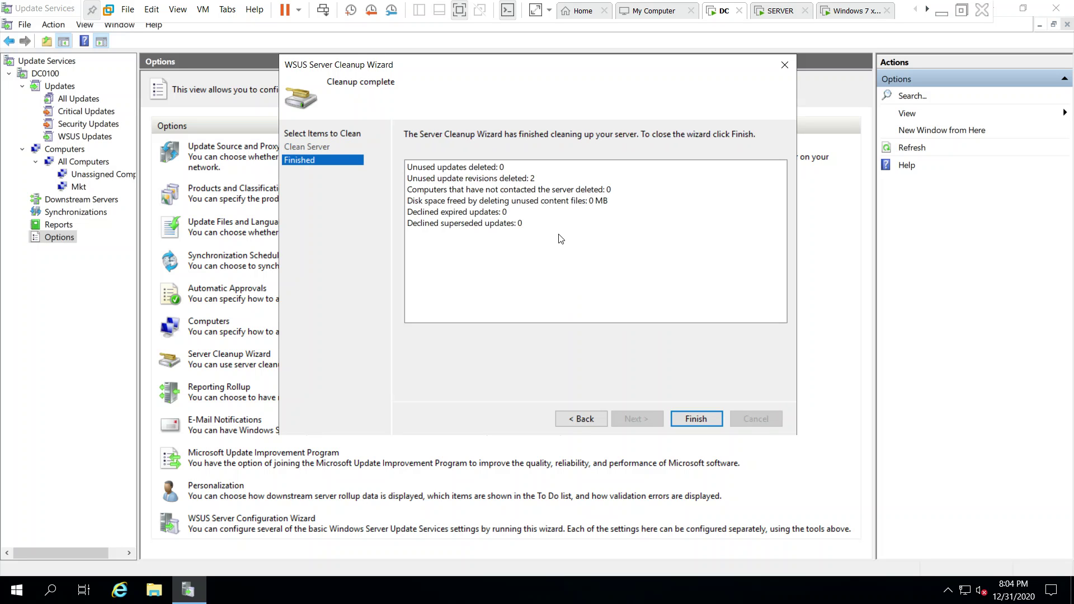
pyautogui.click(696, 419)
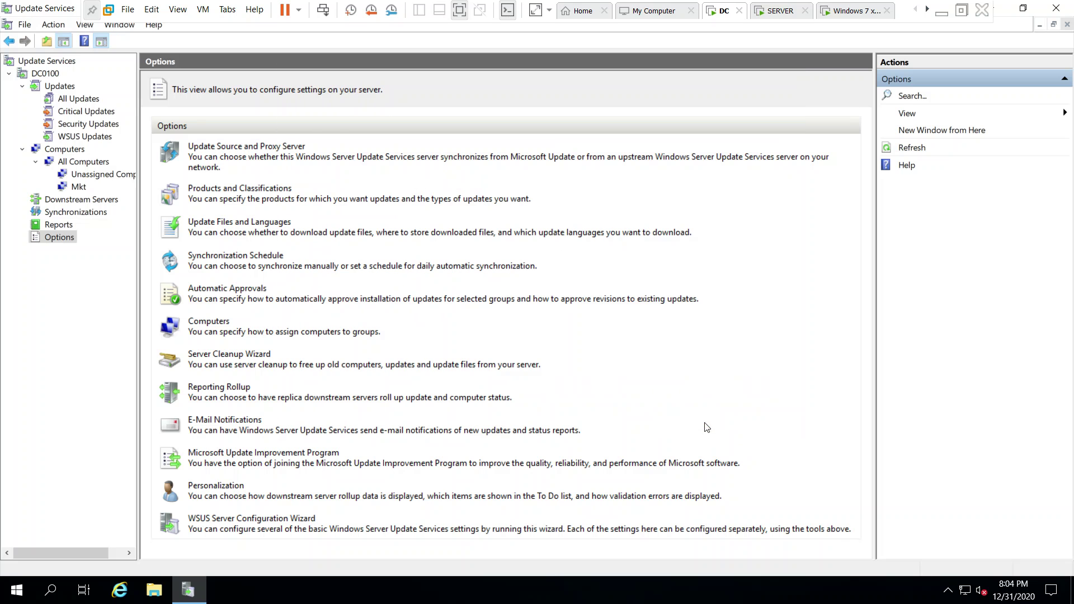
# Browse All Updates and the Critical and Security views, inspecting the .NET rollup and KB3177467.
pyautogui.click(56, 101)
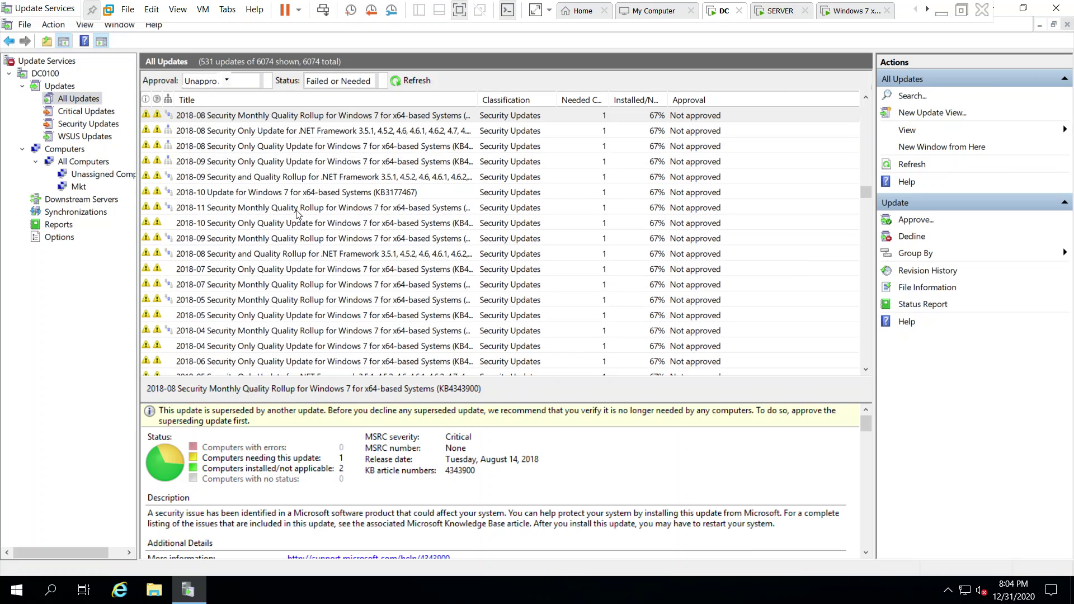
pyautogui.click(310, 257)
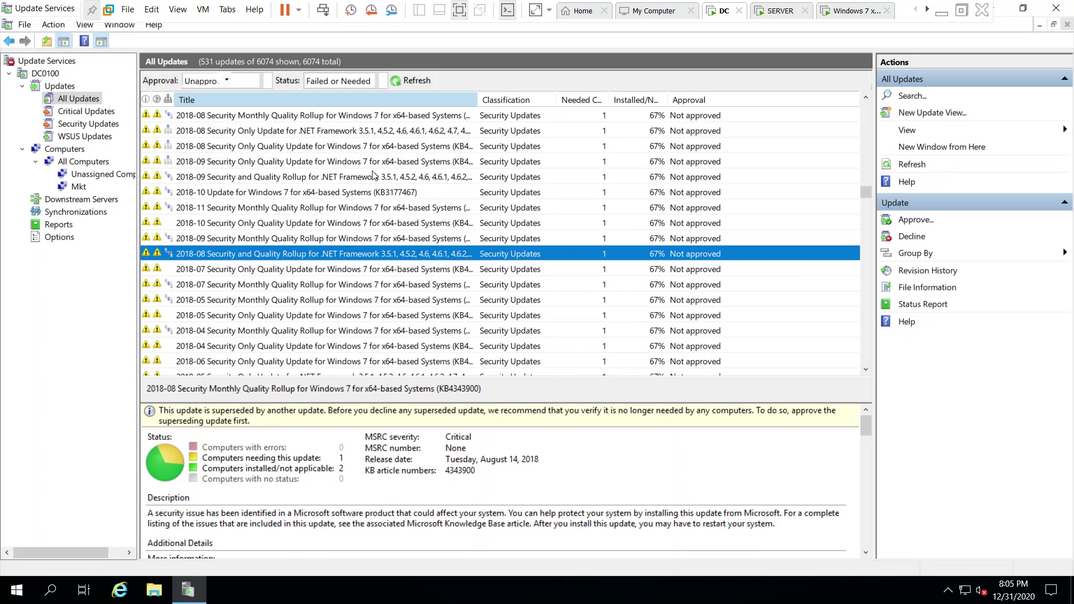
pyautogui.click(367, 192)
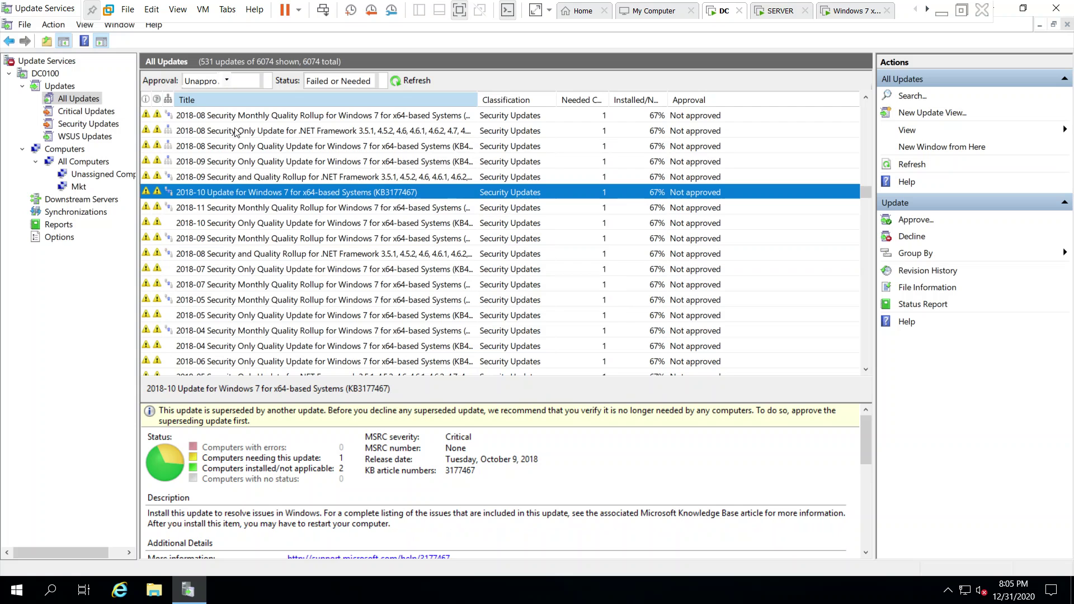
pyautogui.click(273, 116)
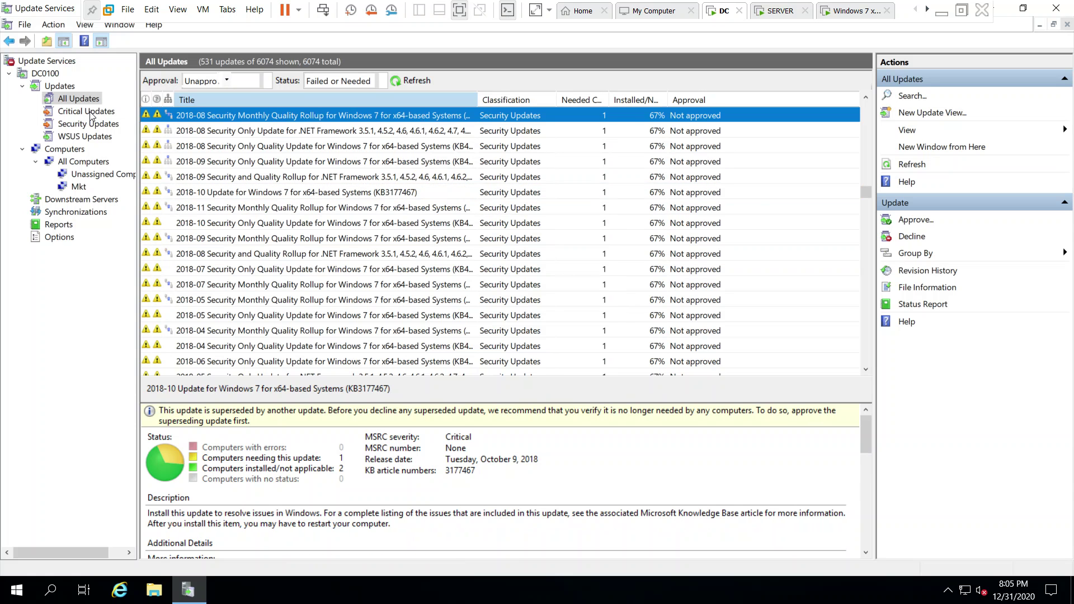
pyautogui.click(85, 111)
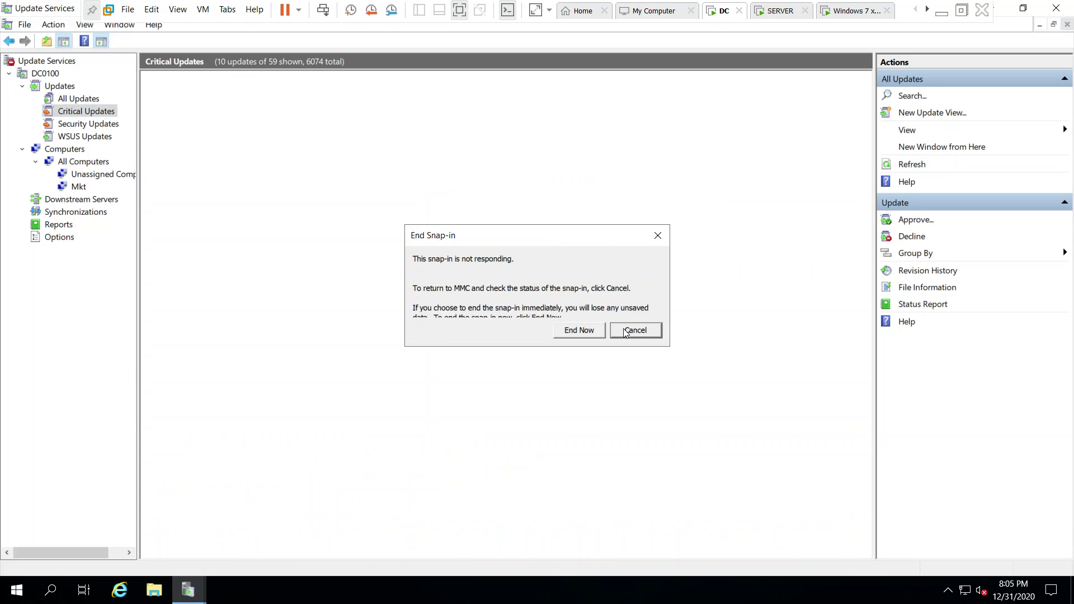
pyautogui.click(627, 331)
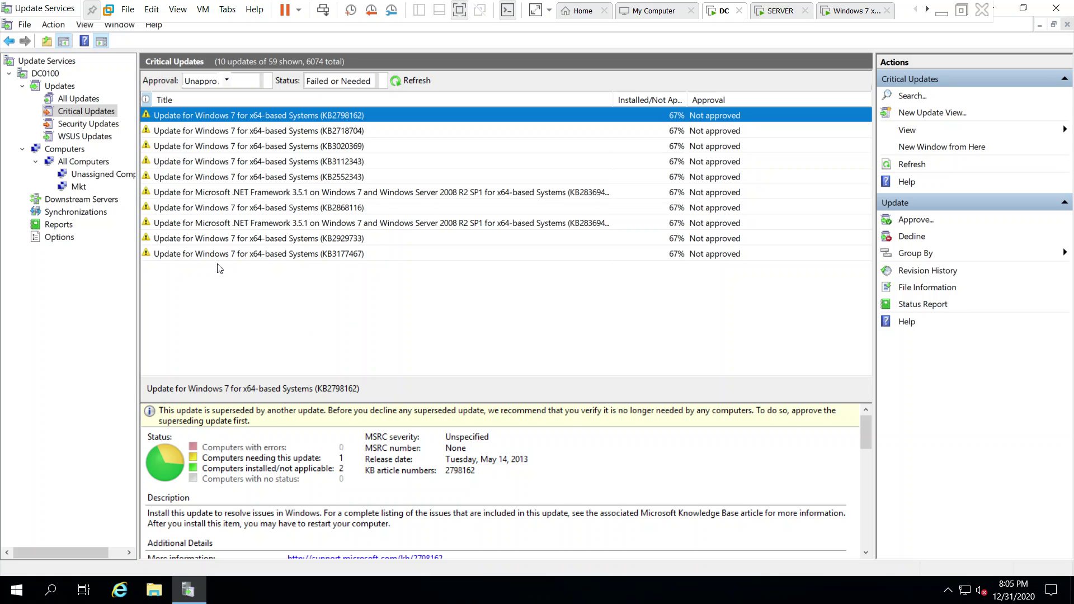
pyautogui.click(87, 124)
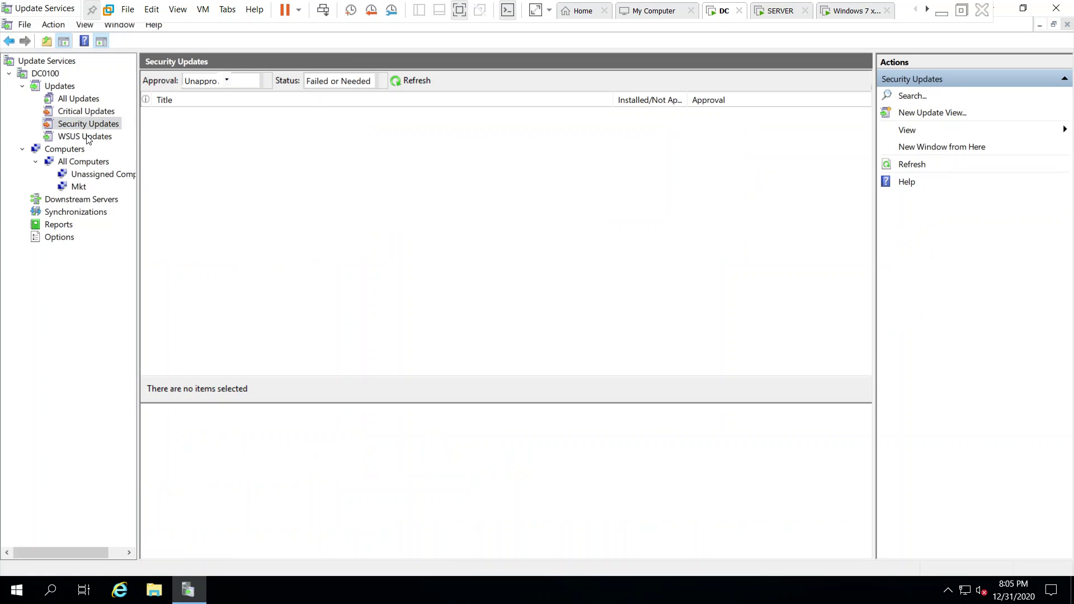
pyautogui.click(105, 103)
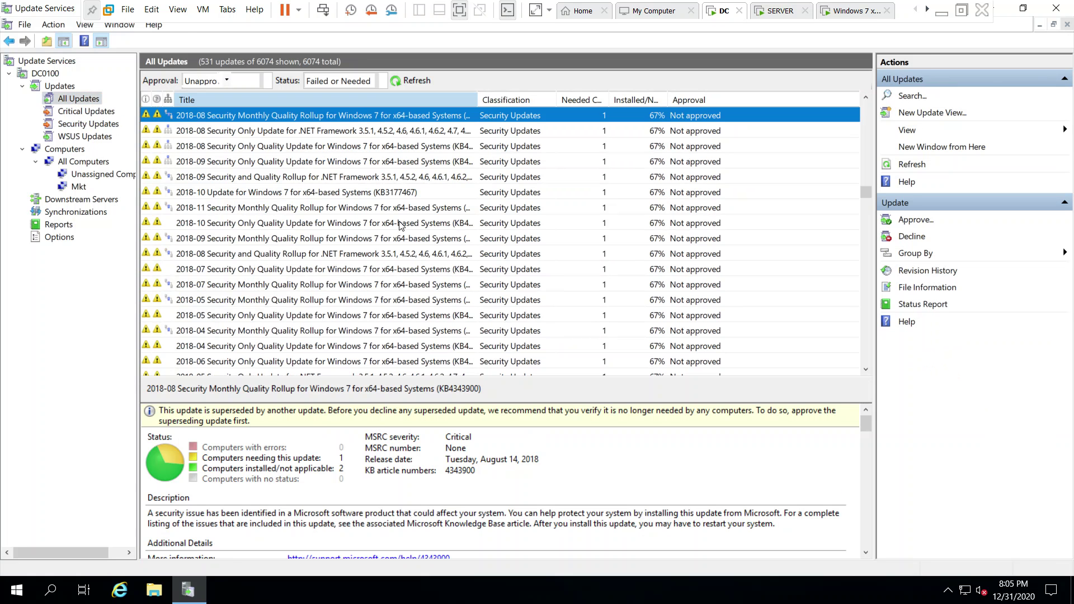
# Select both VMware Display driver updates in the All Updates list.
pyautogui.click(271, 194)
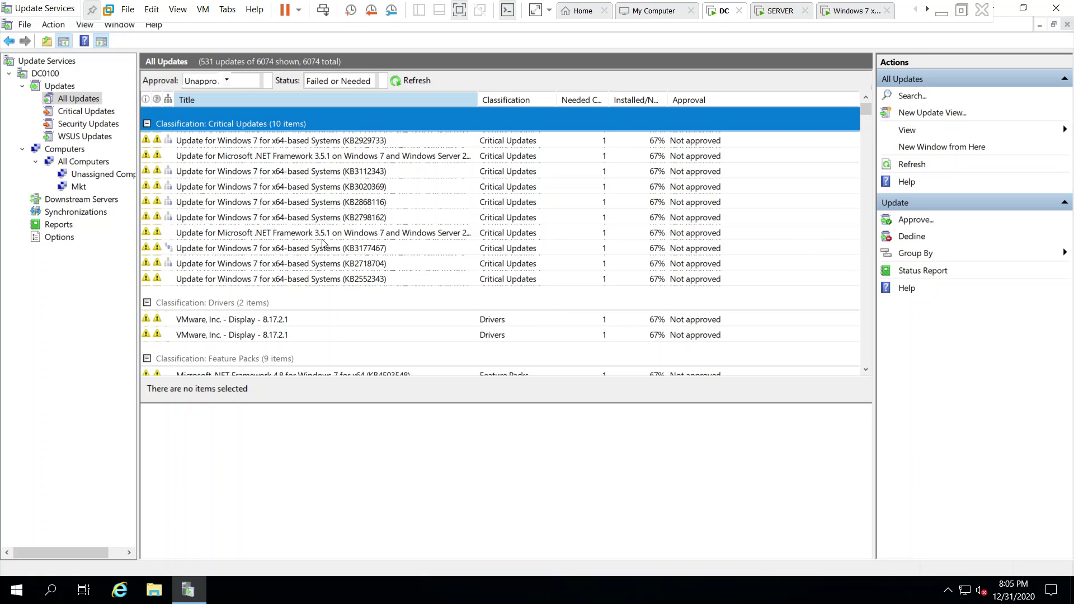
pyautogui.scroll(-4, 323, 245)
pyautogui.scroll(1, 323, 245)
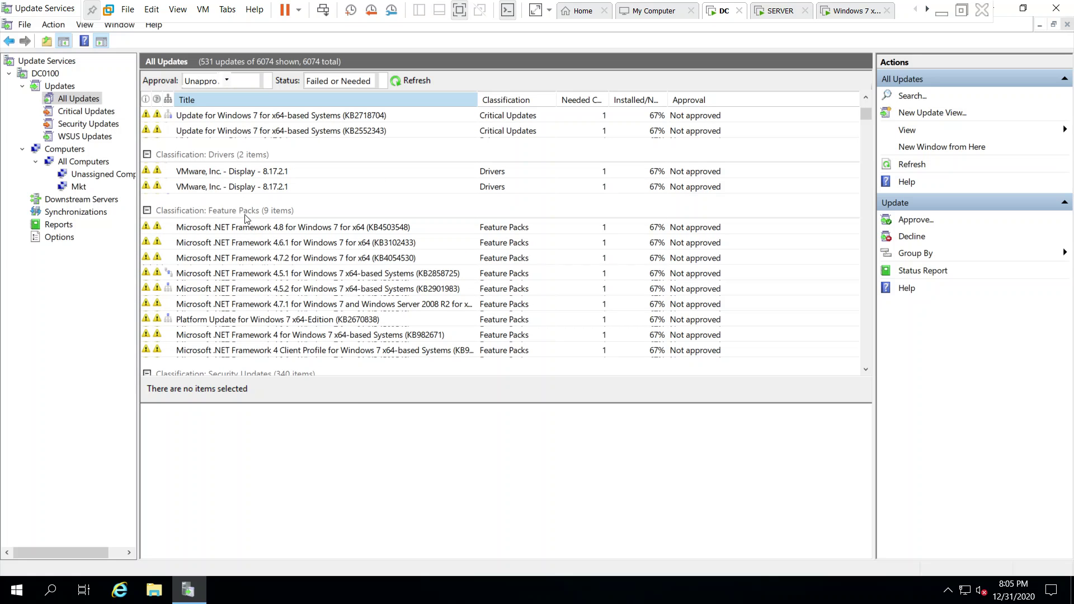
pyautogui.click(212, 176)
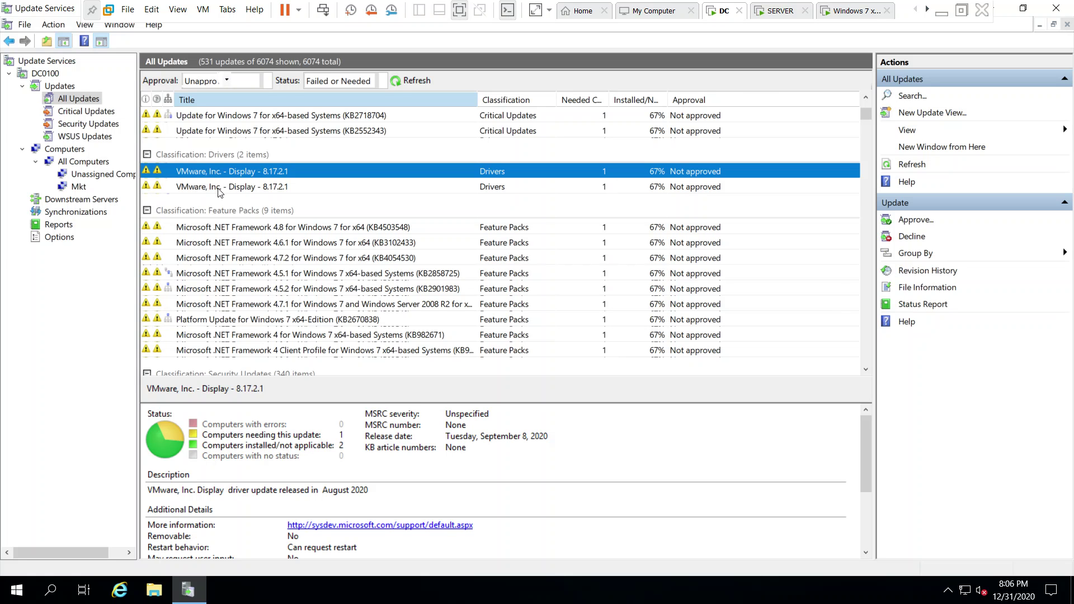
pyautogui.keyDown('ctrl'); pyautogui.click(219, 190); pyautogui.keyUp('ctrl')
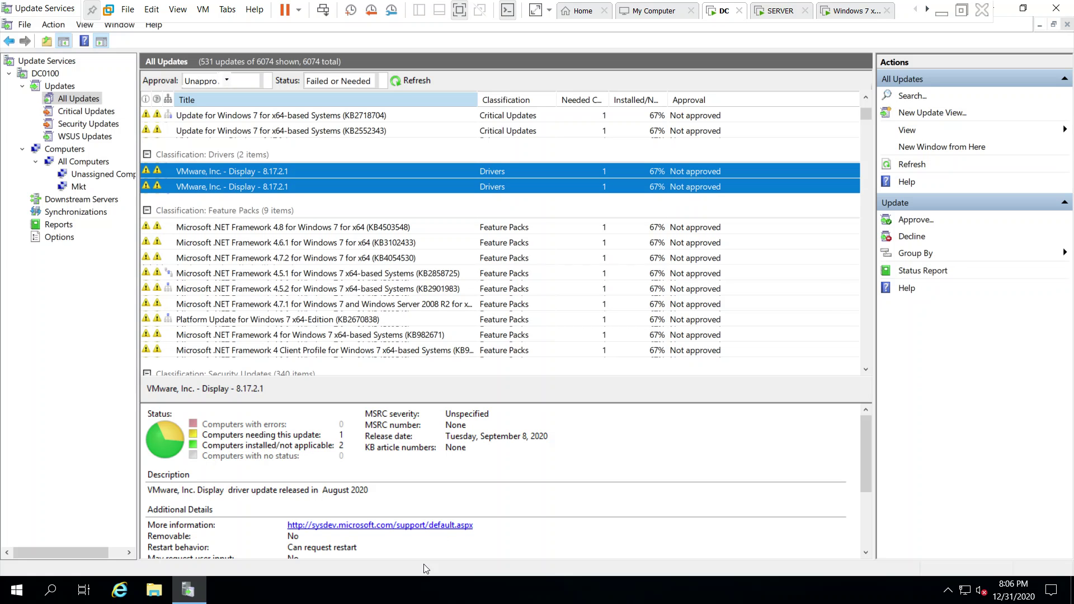
# Approve the two VMware Display drivers for Install on All Computers, Unassigned Computers and Mkt.
pyautogui.rightClick(260, 185)
pyautogui.click(294, 188)
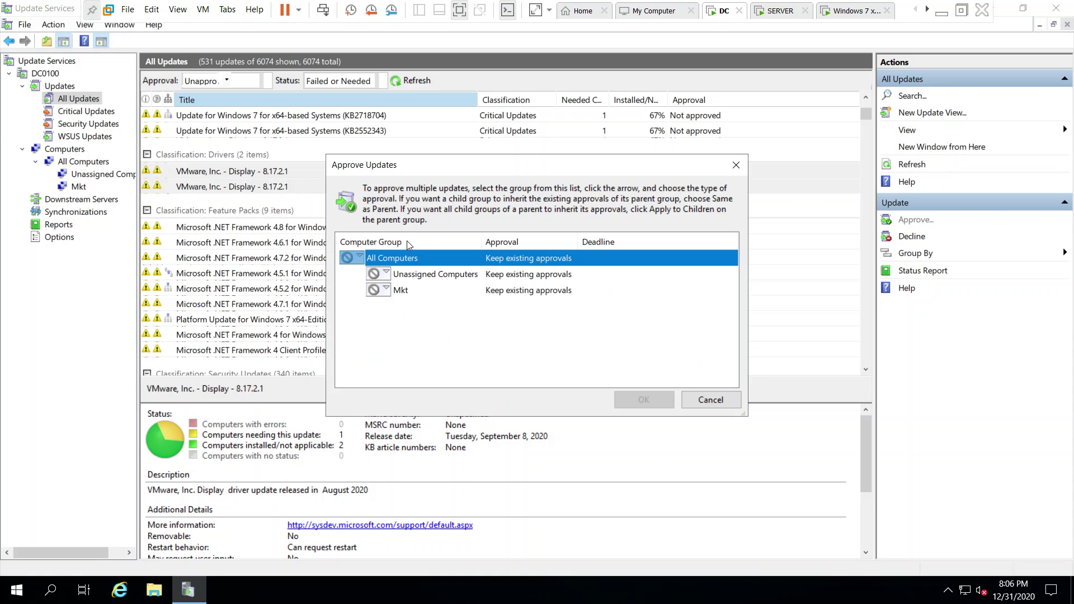
pyautogui.click(358, 257)
pyautogui.click(377, 271)
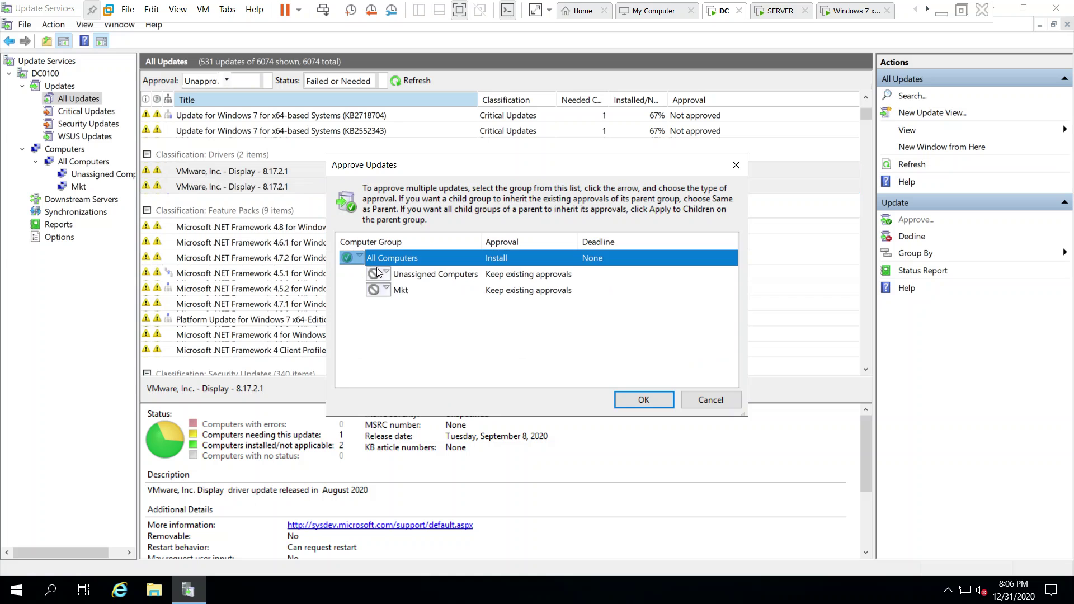
pyautogui.click(385, 273)
pyautogui.click(384, 290)
pyautogui.click(385, 289)
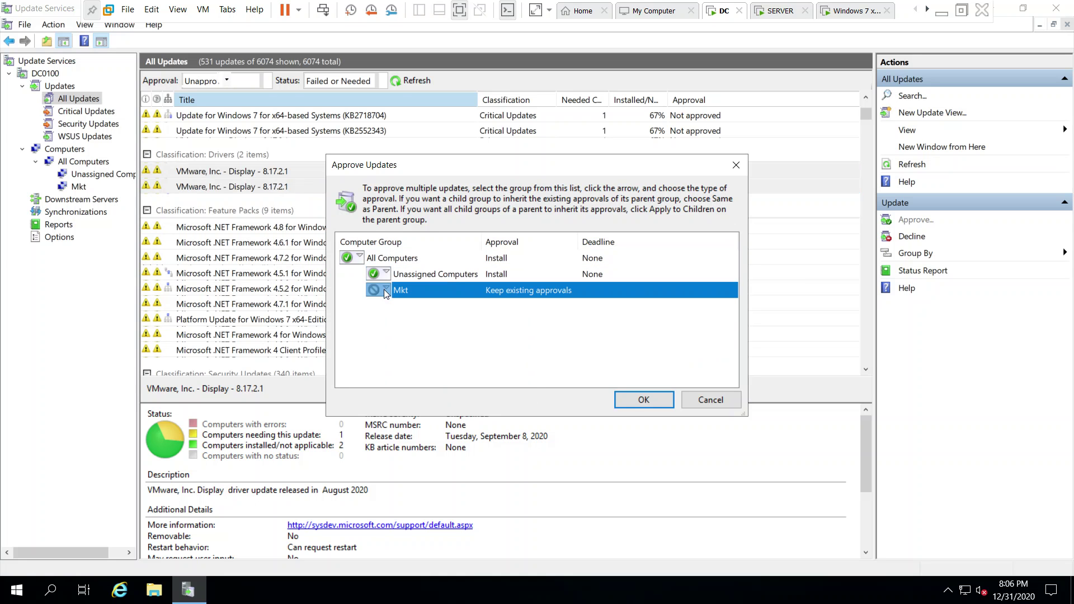
pyautogui.click(391, 306)
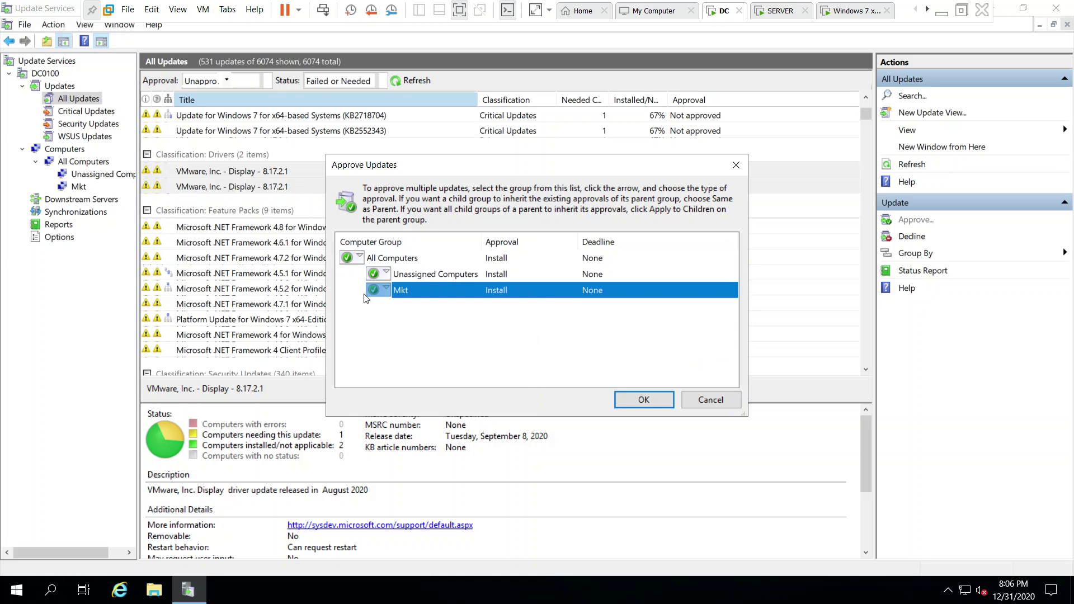
pyautogui.click(649, 399)
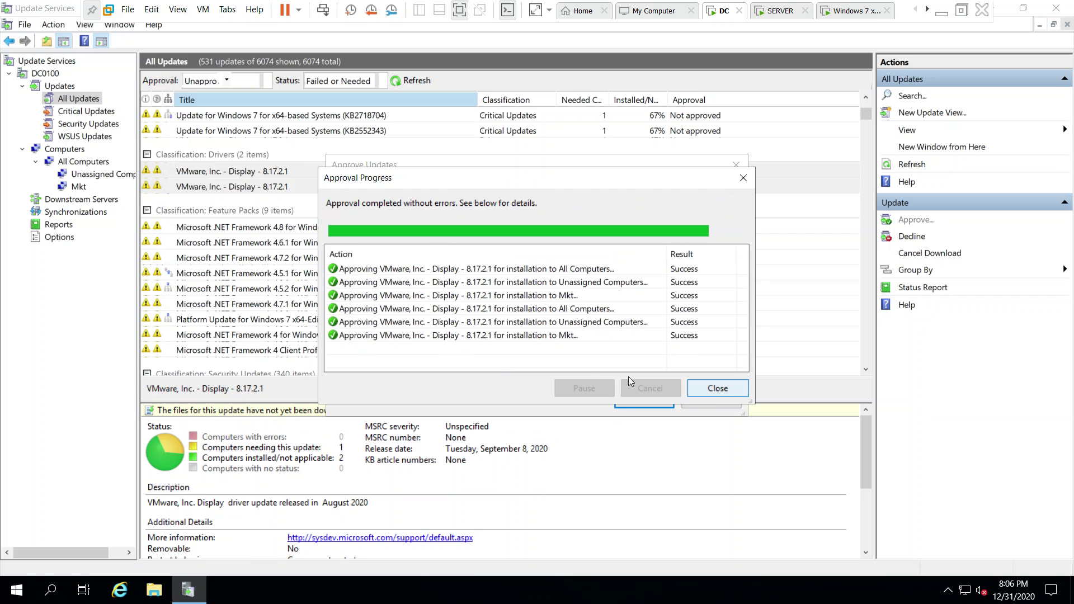
pyautogui.click(728, 391)
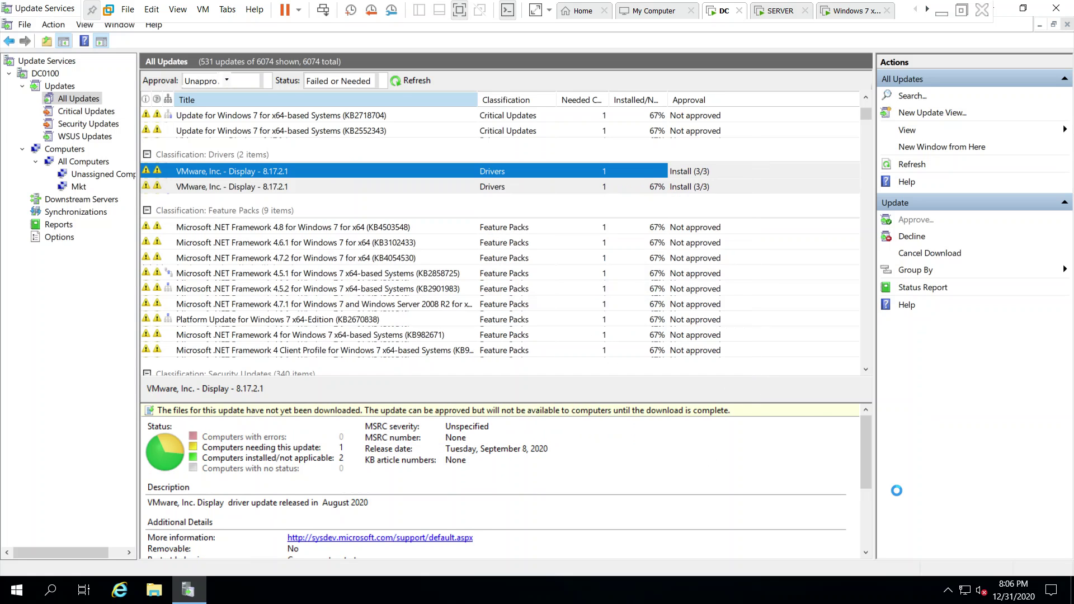
# Inspect the .NET Framework 4.6.1 and 4.8 updates in the list.
pyautogui.click(242, 246)
pyautogui.click(212, 232)
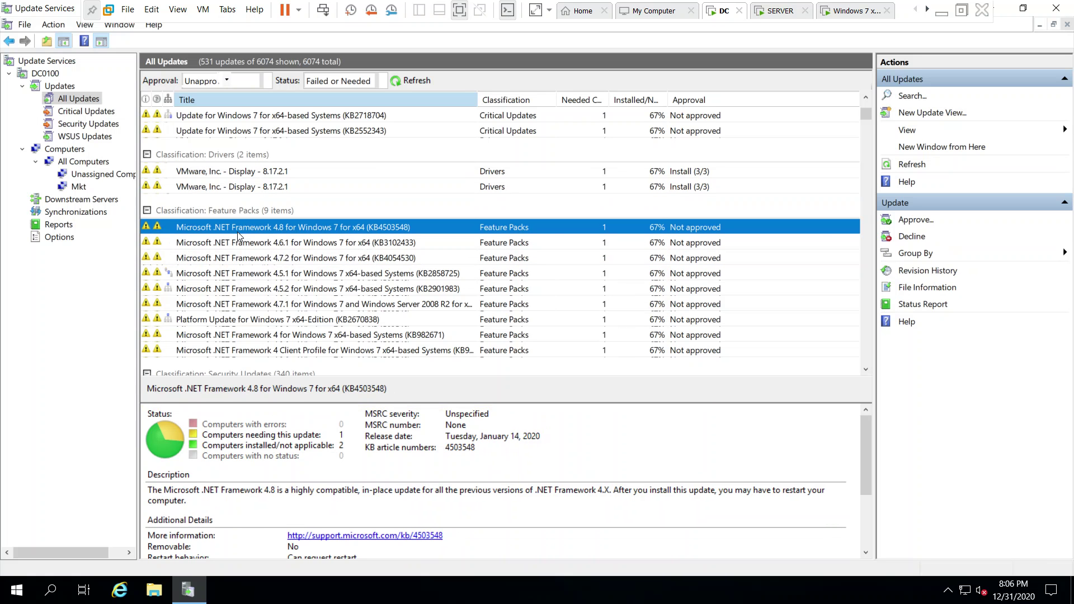
pyautogui.scroll(4, 237, 232)
pyautogui.scroll(-10, 267, 262)
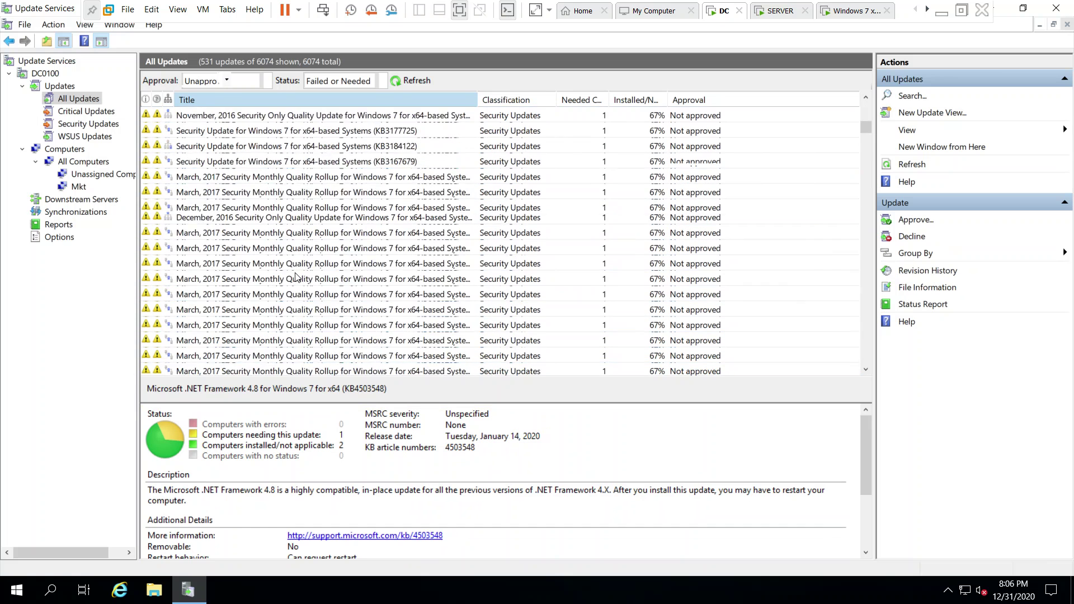
pyautogui.scroll(-5, 296, 276)
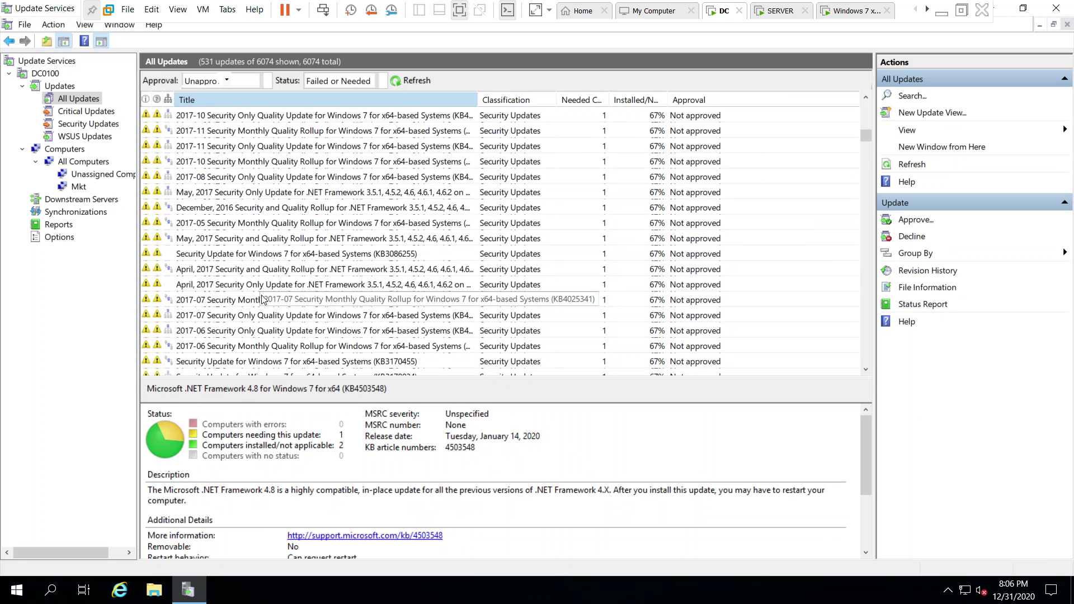
# Move through the Security and Critical views back to All Updates, scrolled to the top.
pyautogui.click(82, 125)
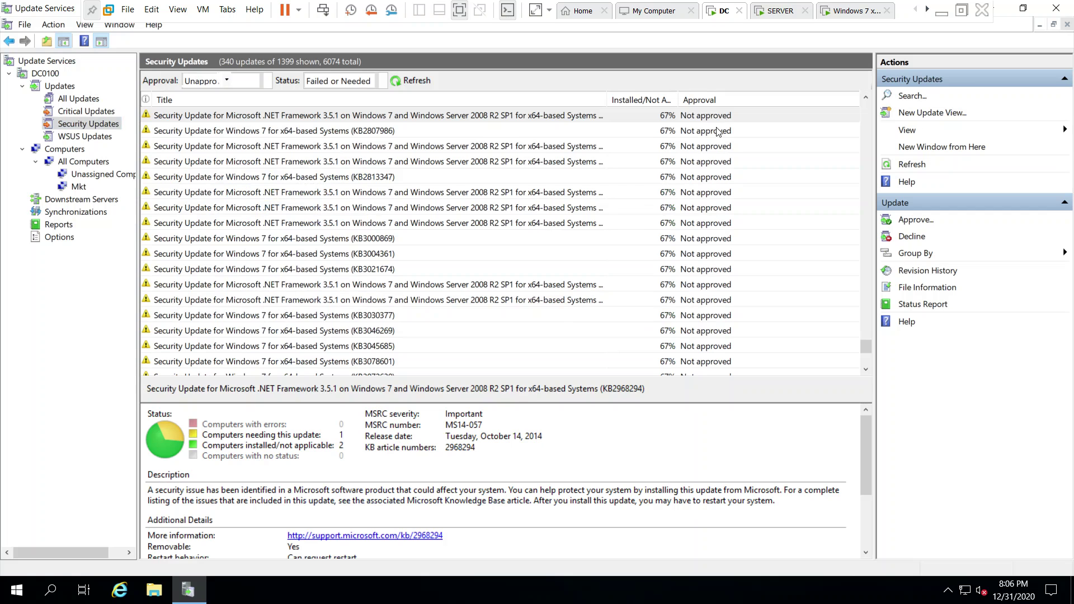
pyautogui.moveTo(867, 342); pyautogui.dragTo(863, 93)
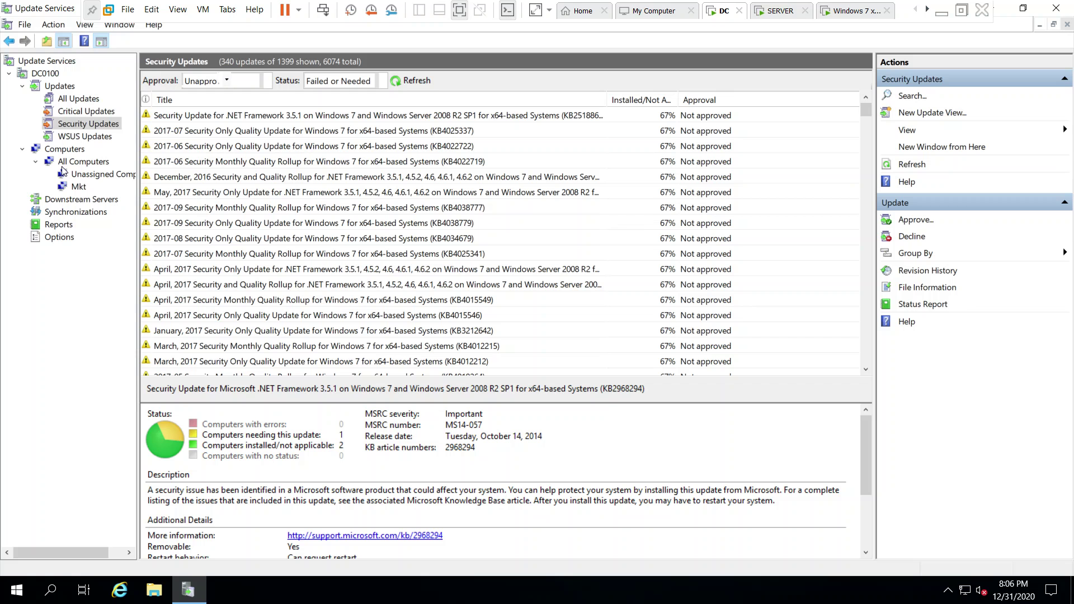
pyautogui.click(79, 114)
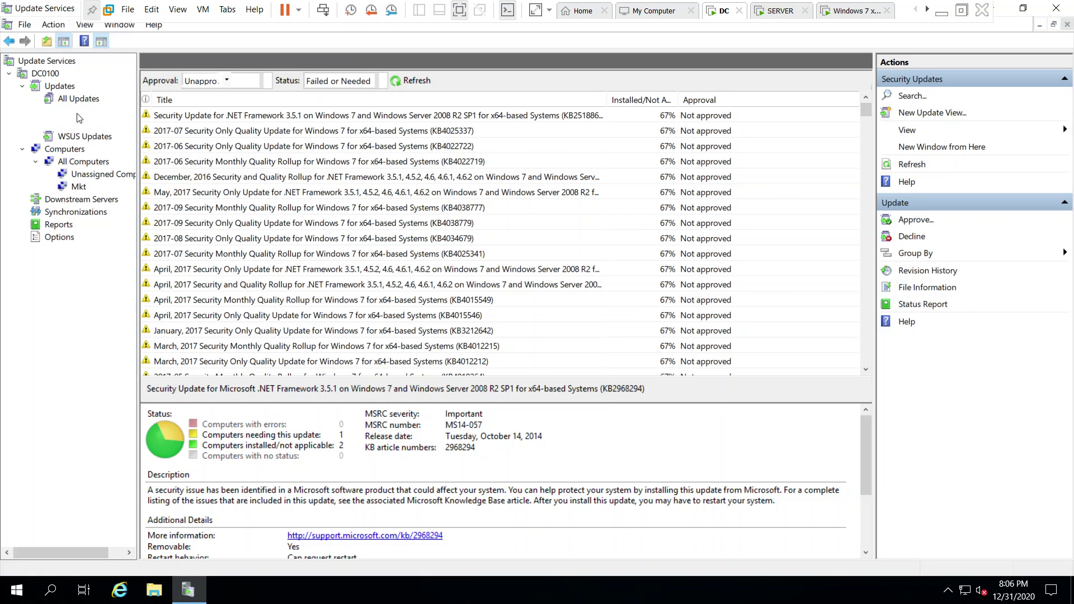
pyautogui.click(73, 99)
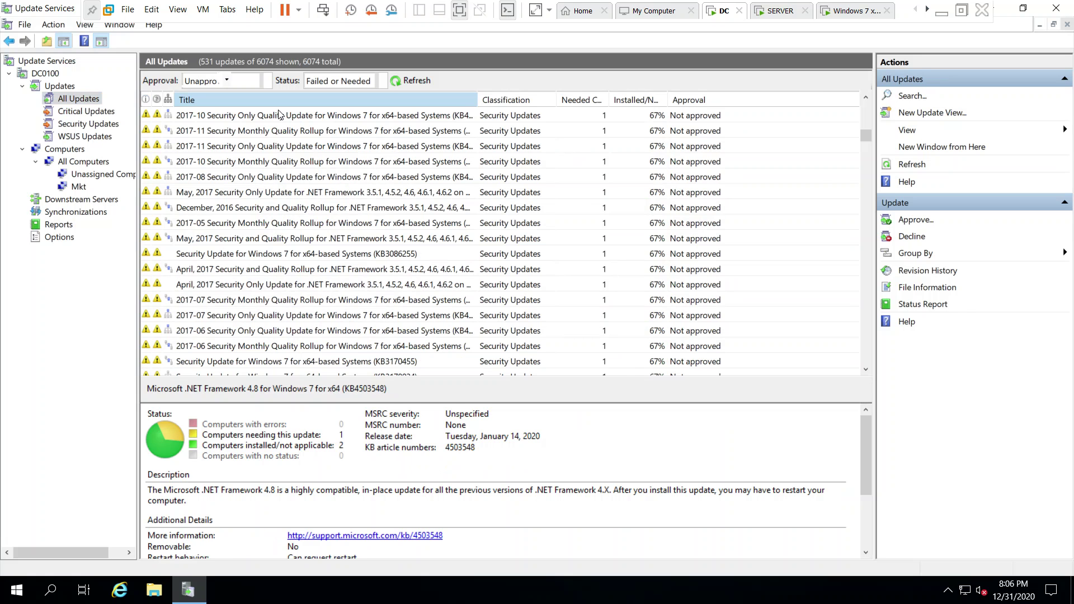
pyautogui.moveTo(866, 135); pyautogui.dragTo(866, 101)
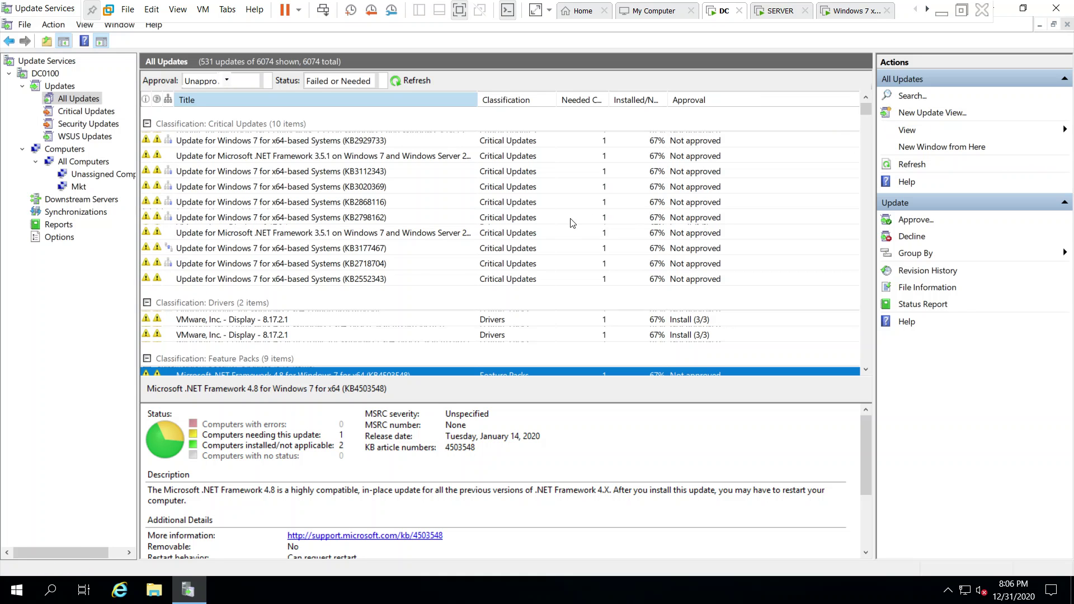
pyautogui.scroll(-4, 572, 223)
pyautogui.scroll(-4, 572, 223)
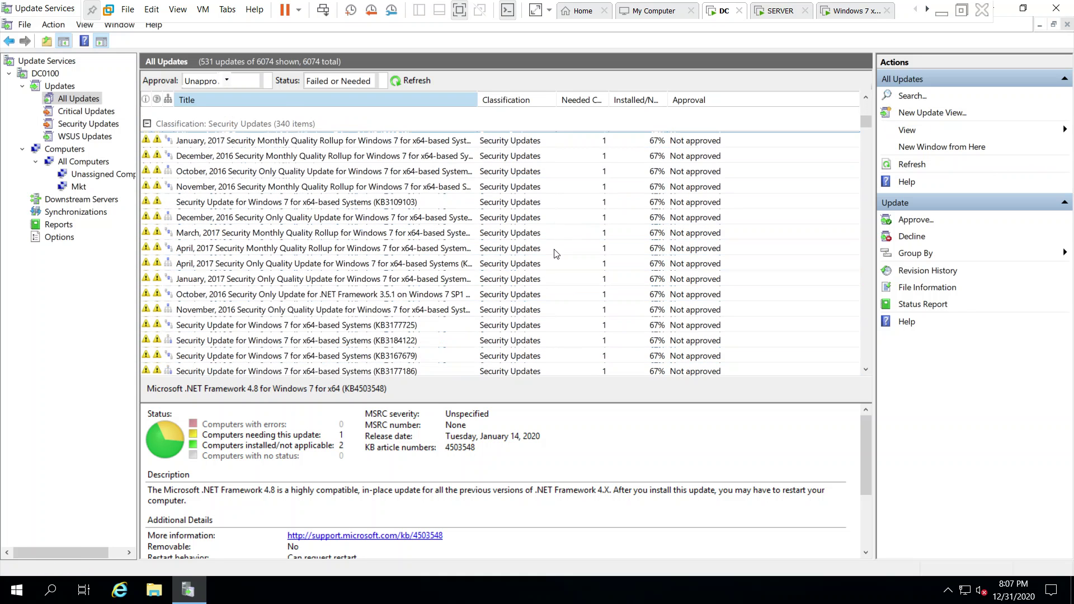
pyautogui.scroll(-9, 383, 251)
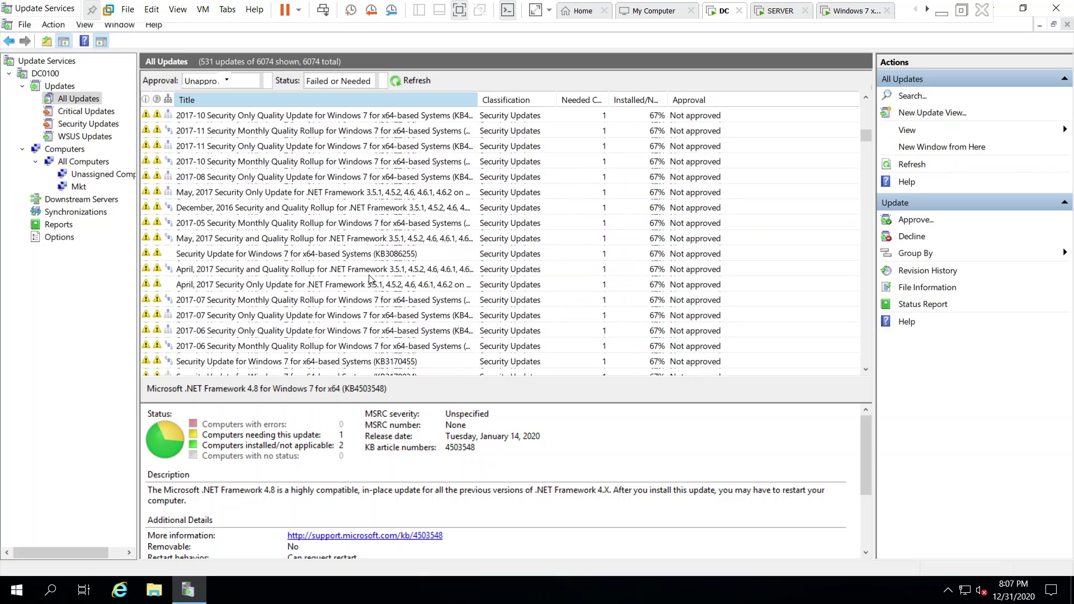
pyautogui.scroll(-10, 369, 283)
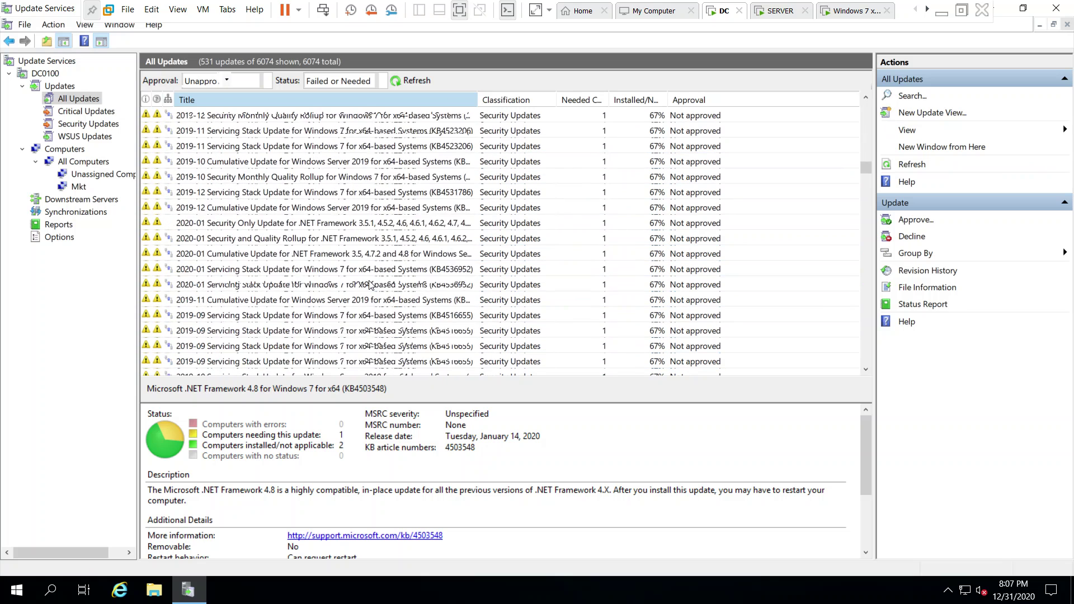
pyautogui.scroll(-4, 369, 285)
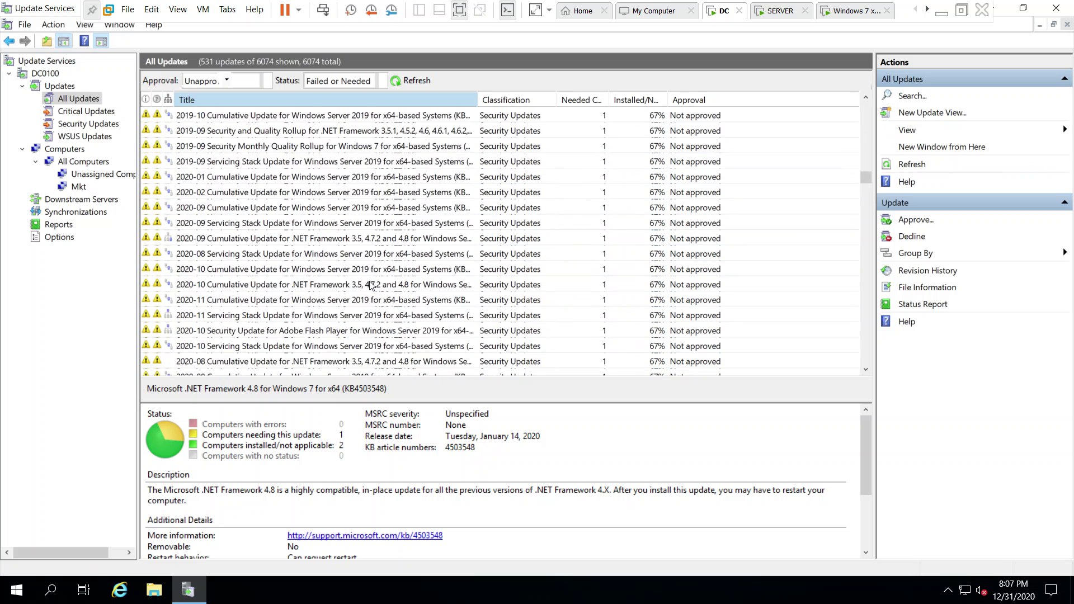
pyautogui.click(351, 254)
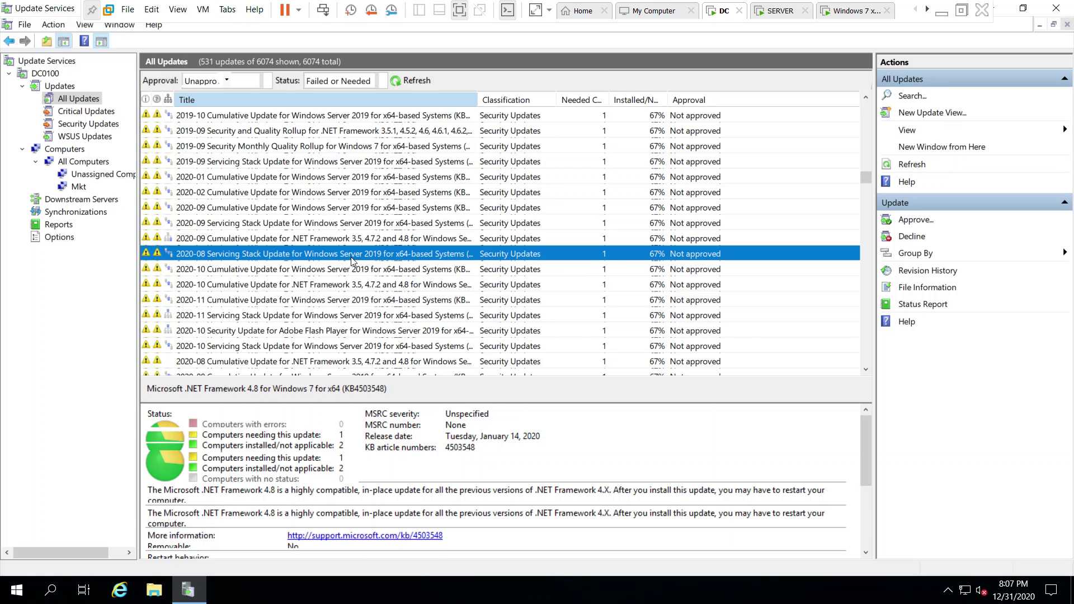
pyautogui.click(359, 222)
pyautogui.click(359, 212)
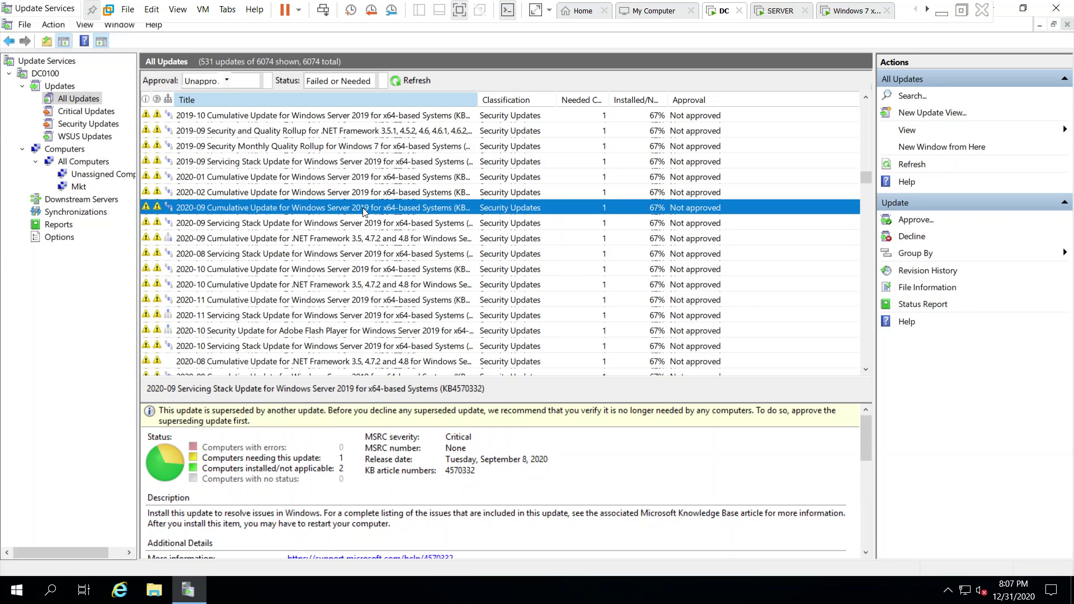
pyautogui.click(354, 190)
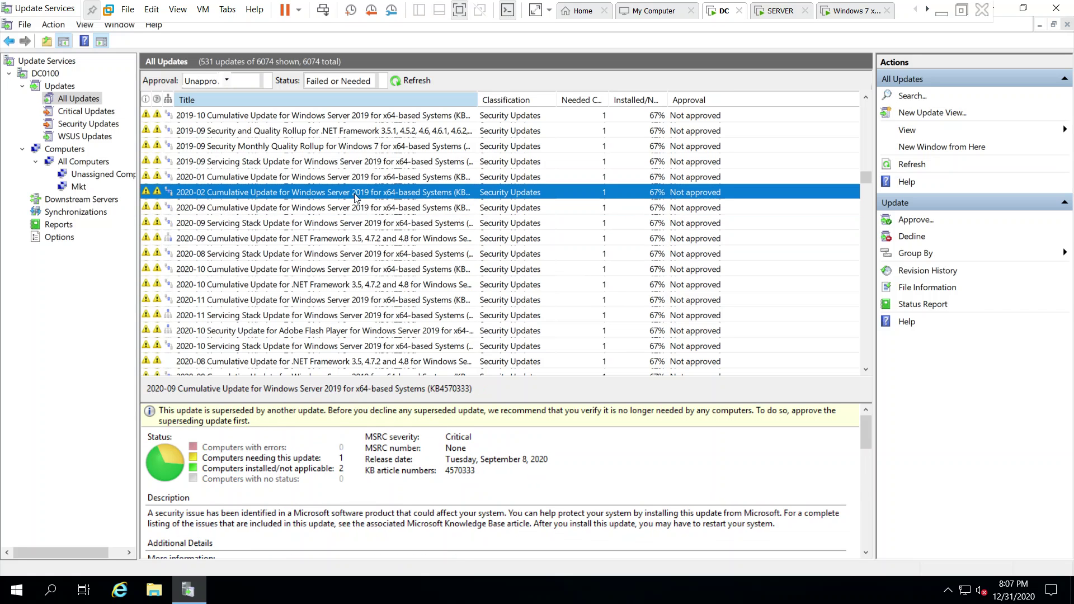
pyautogui.click(305, 177)
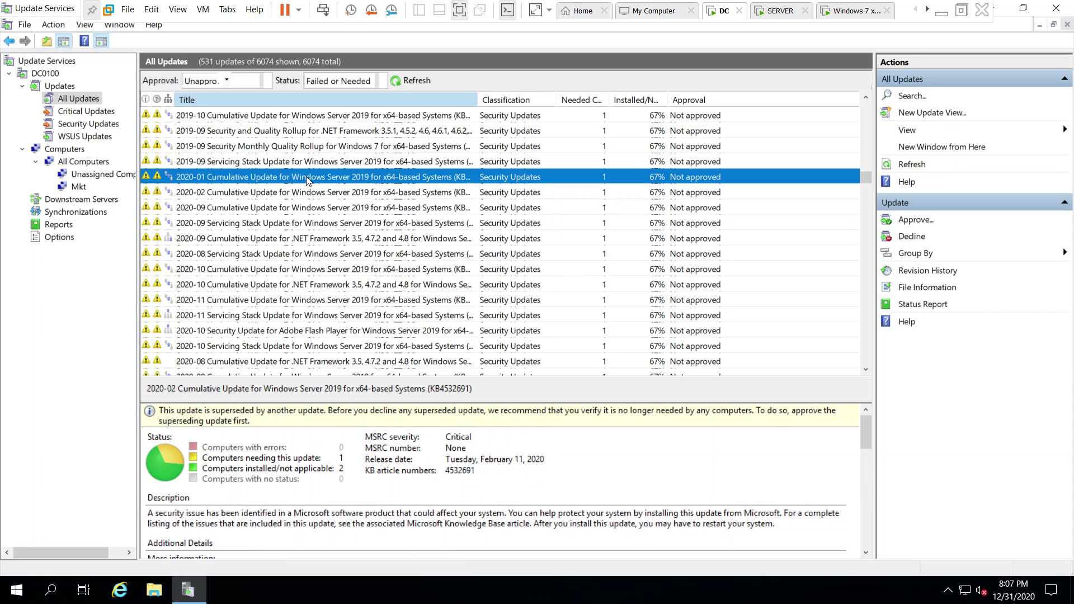
pyautogui.click(317, 161)
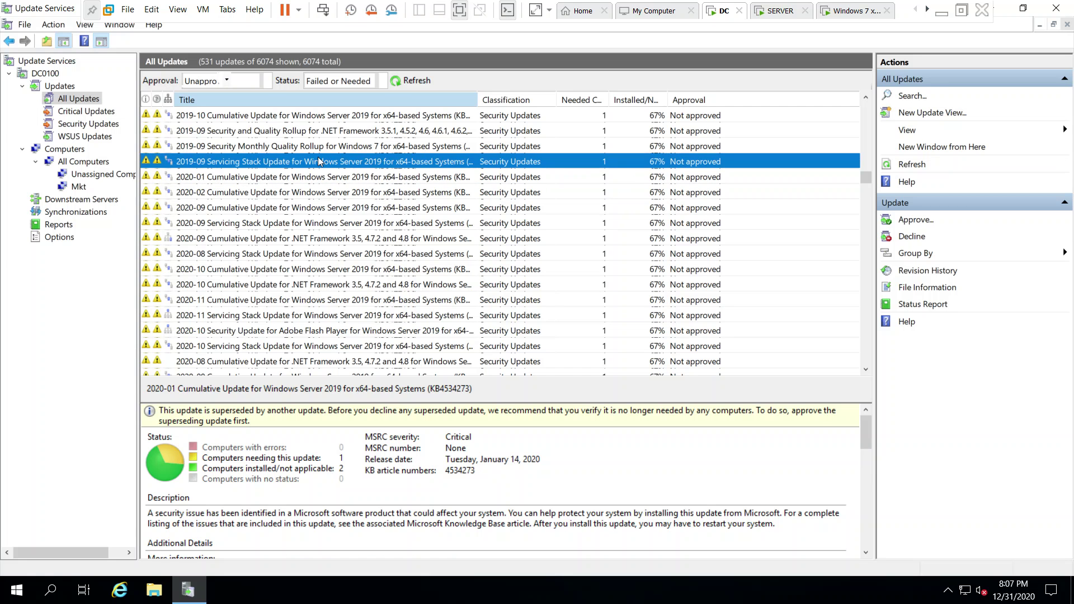
pyautogui.scroll(3, 319, 219)
pyautogui.press('Up')
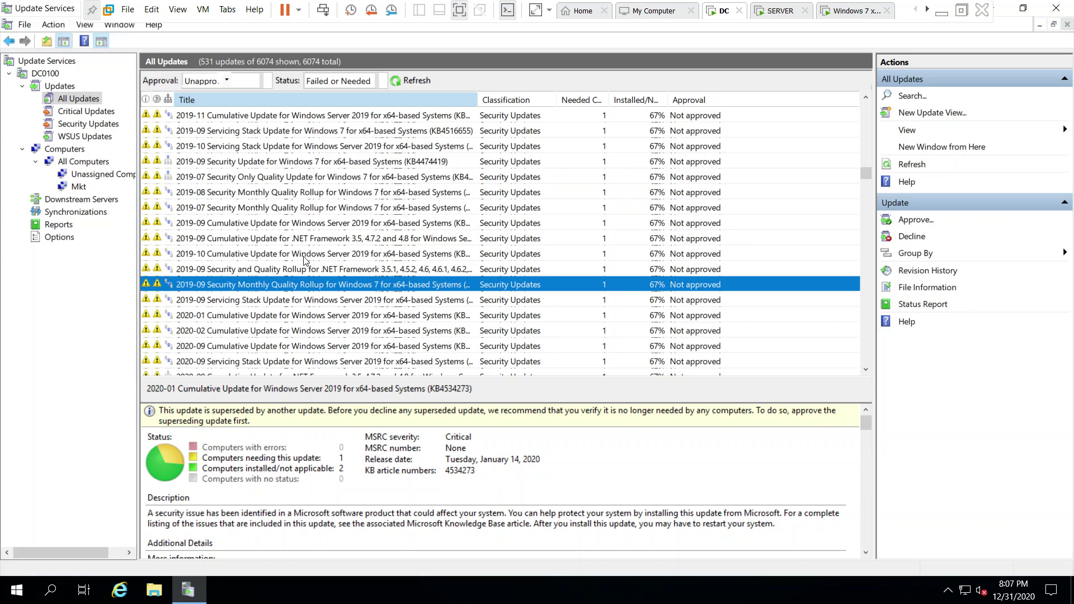
pyautogui.click(346, 254)
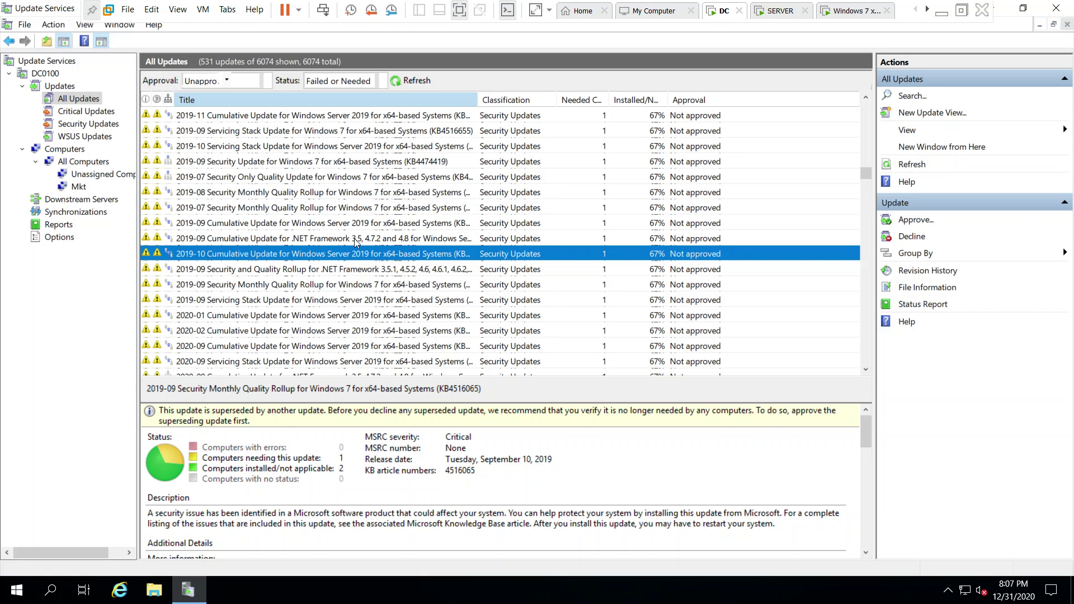
pyautogui.click(354, 238)
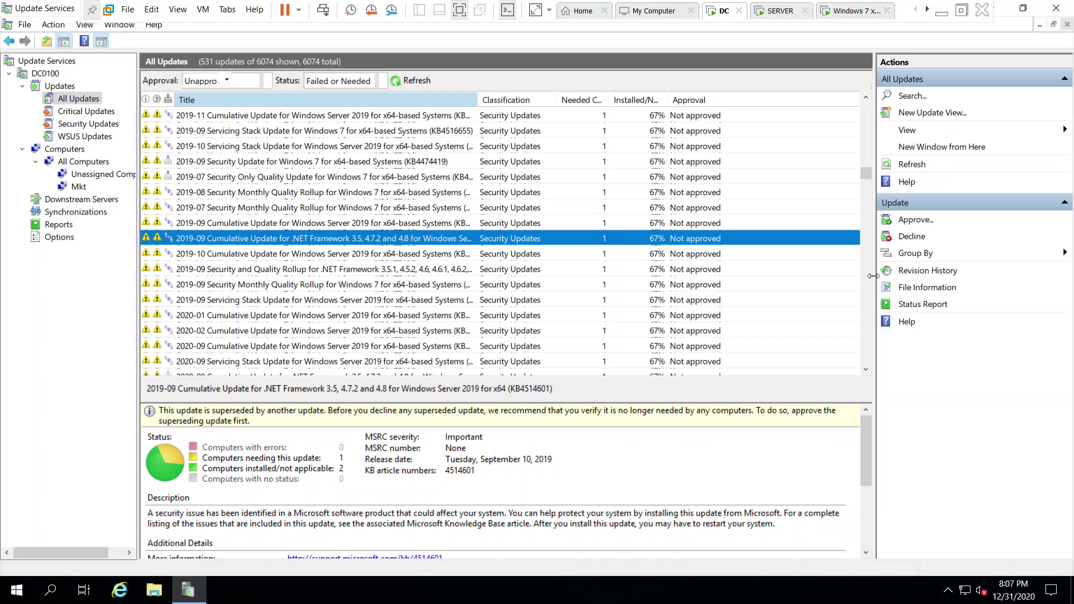
pyautogui.moveTo(865, 171); pyautogui.dragTo(865, 163)
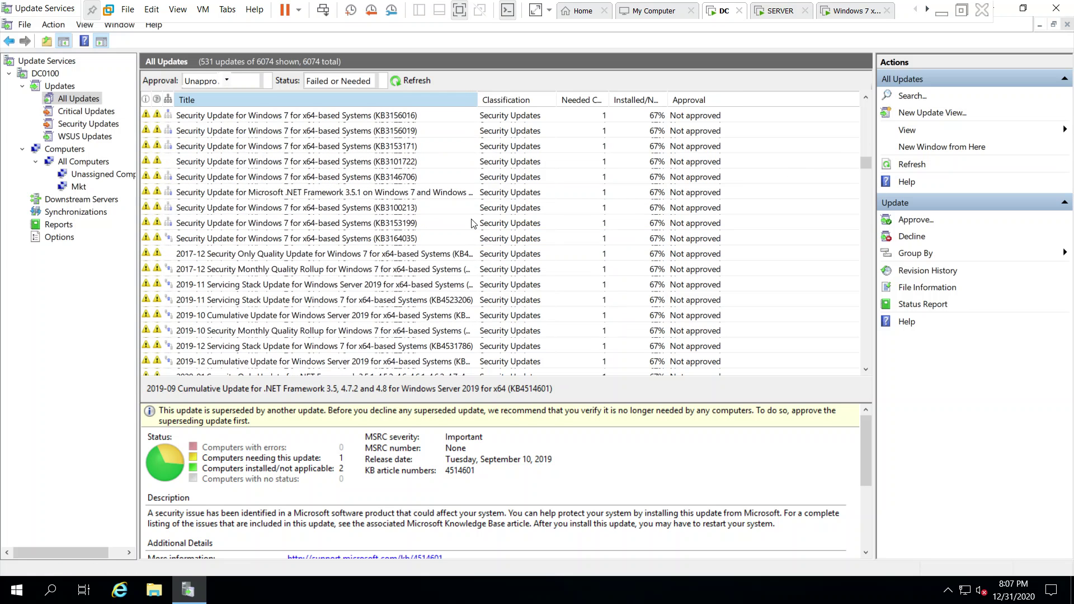
pyautogui.click(358, 223)
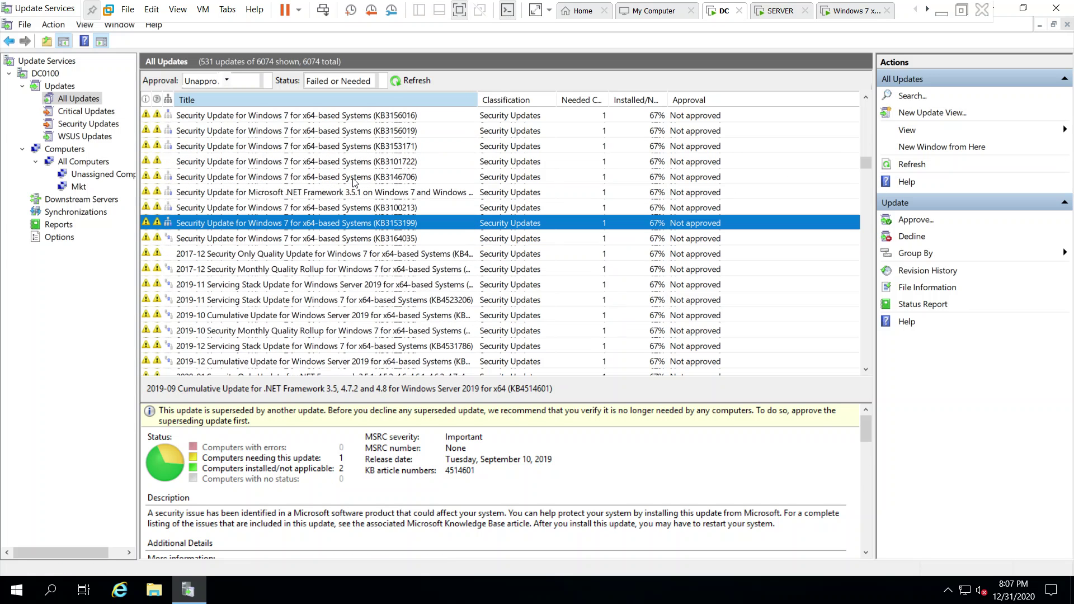
pyautogui.click(828, 176)
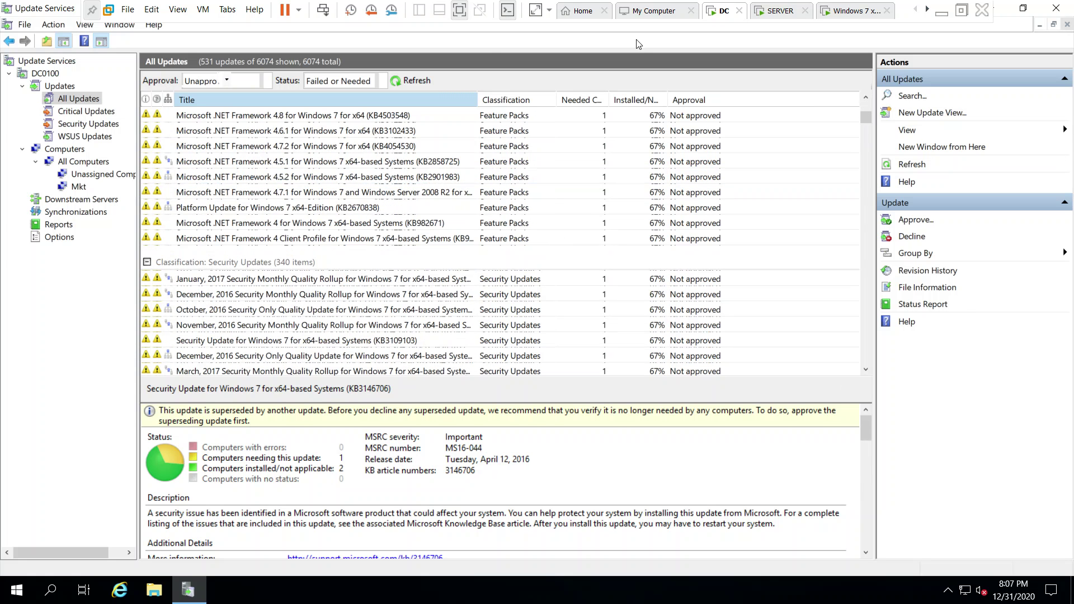
# Begin installing the Windows 7 client's important updates, then return to the DC's WSUS console.
pyautogui.click(771, 11)
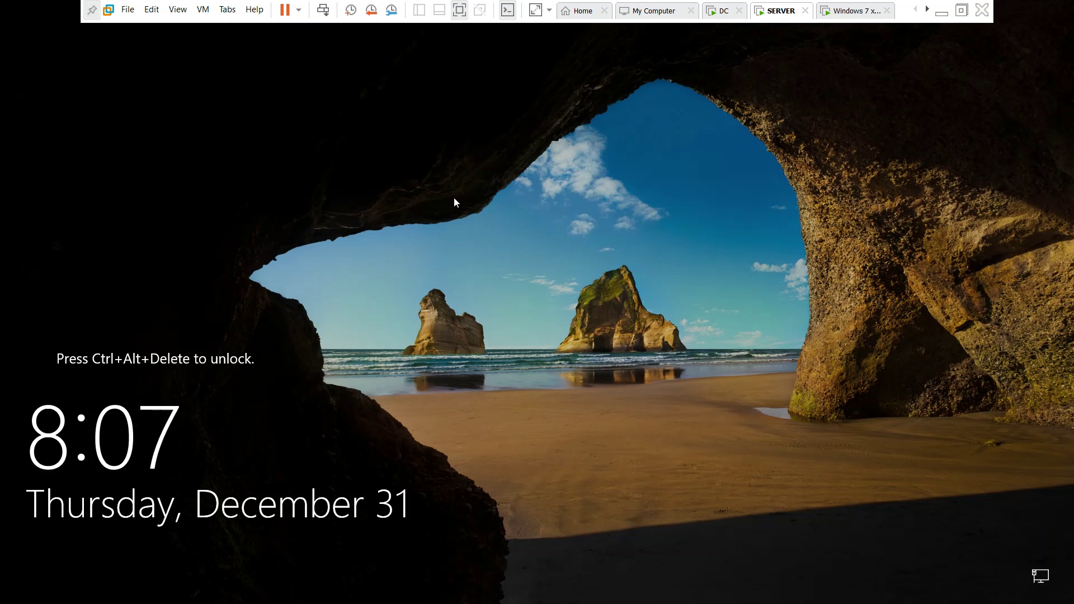
pyautogui.click(849, 12)
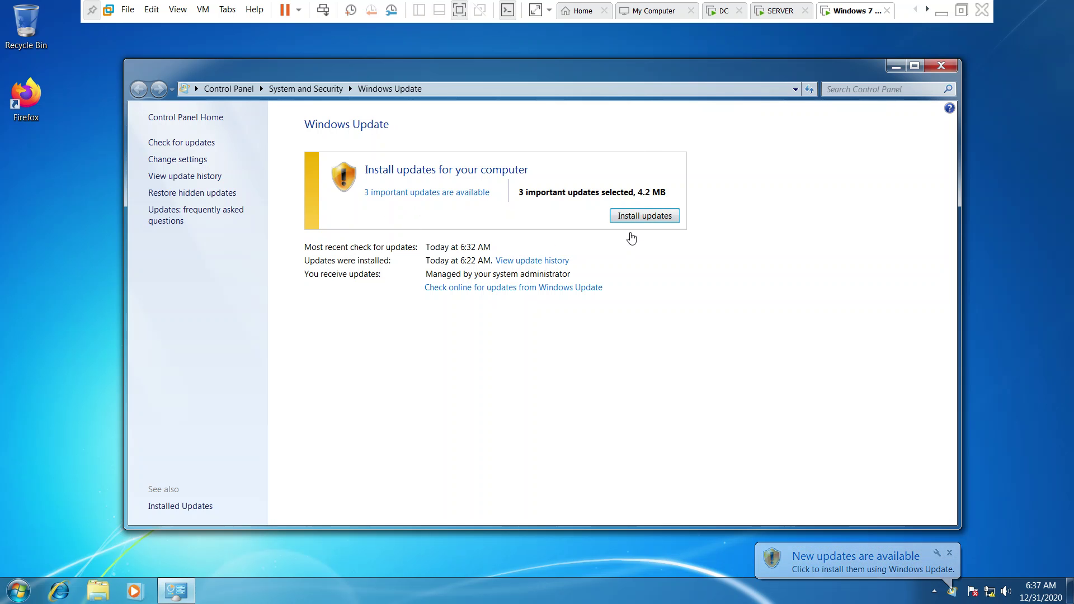
pyautogui.click(649, 220)
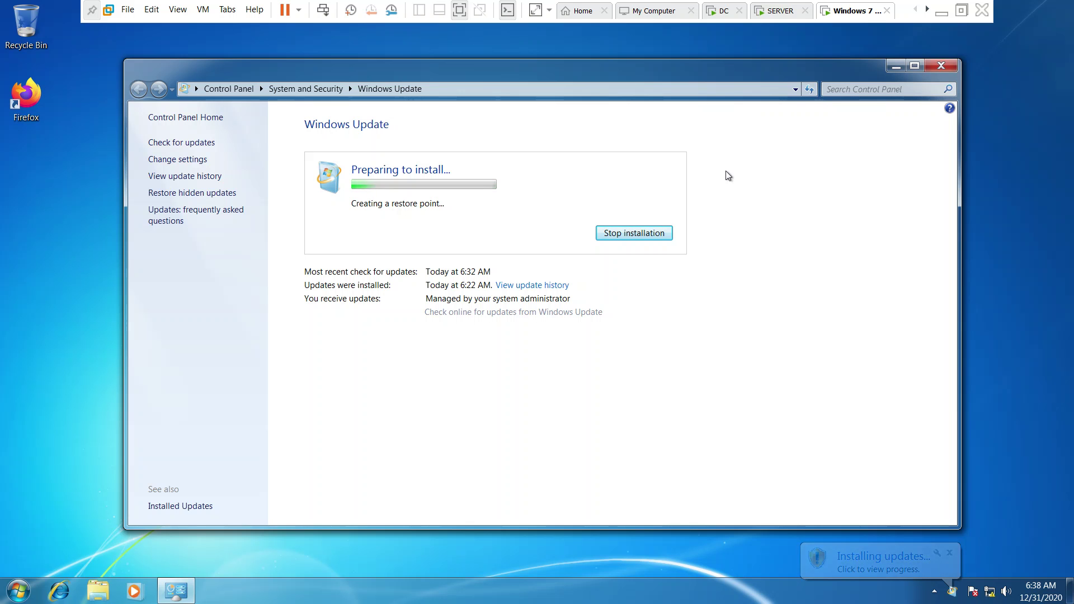
pyautogui.click(777, 14)
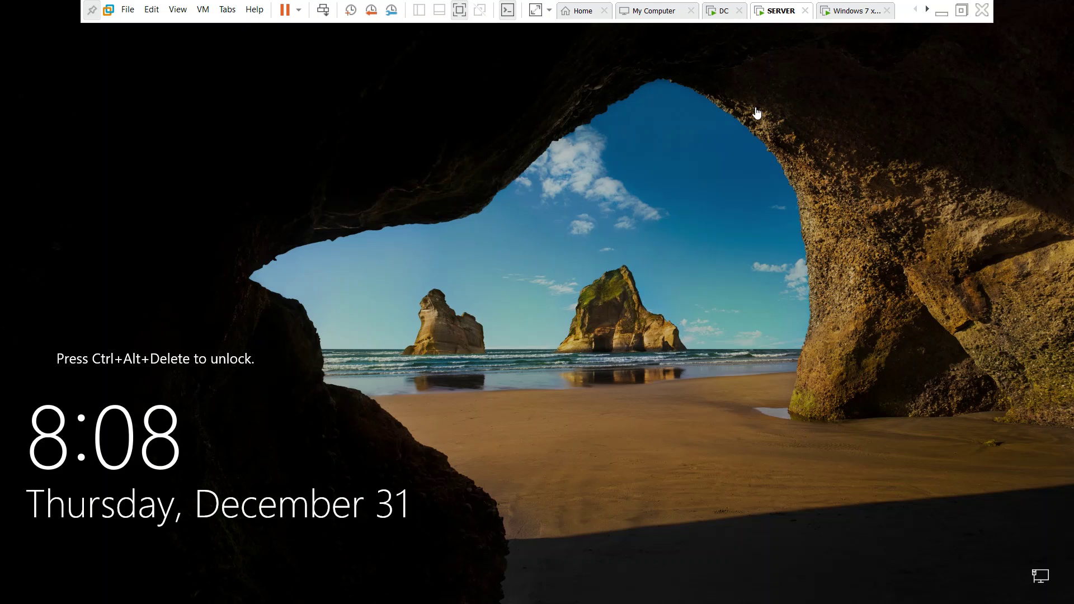
pyautogui.click(723, 12)
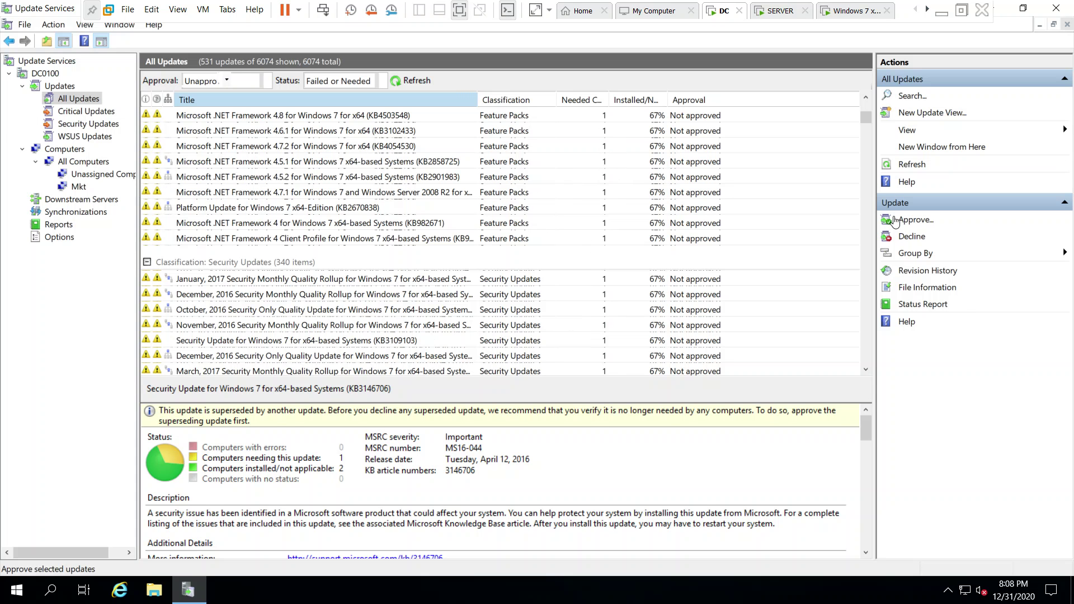
# Show All Computers with their update status, then minimize the VMware window to the Windows 10 desktop.
pyautogui.moveTo(864, 127); pyautogui.dragTo(866, 70)
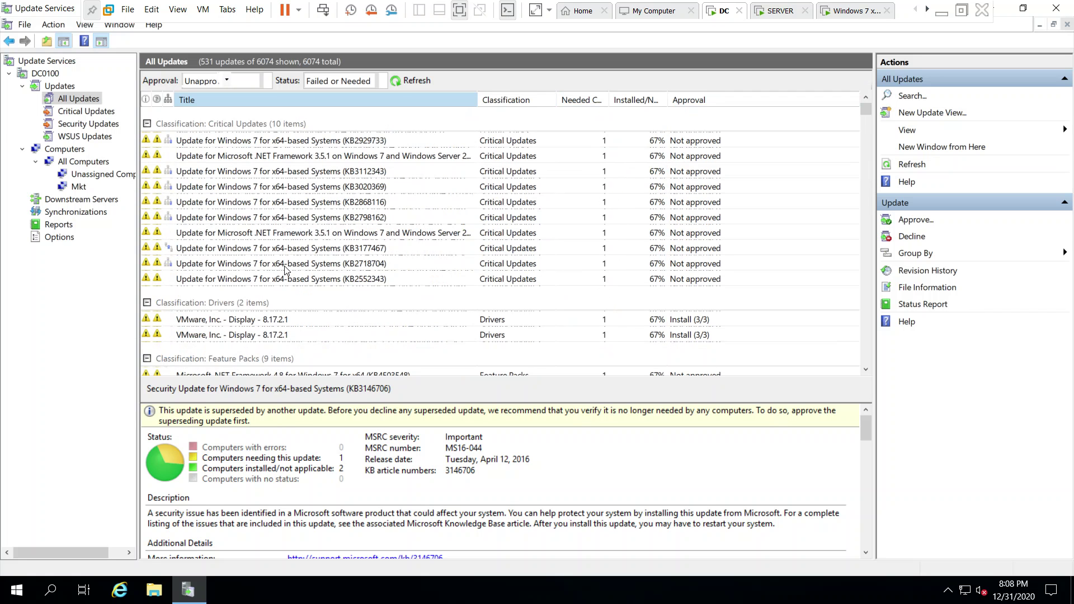
pyautogui.scroll(-12, 288, 272)
pyautogui.scroll(-3, 242, 311)
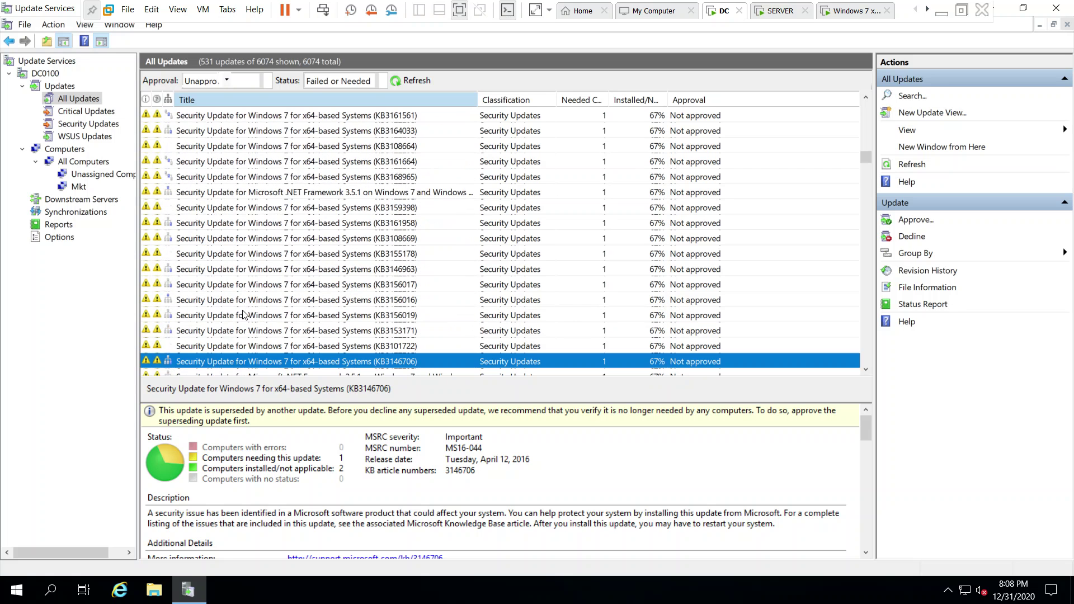
pyautogui.scroll(-3, 229, 239)
pyautogui.click(78, 162)
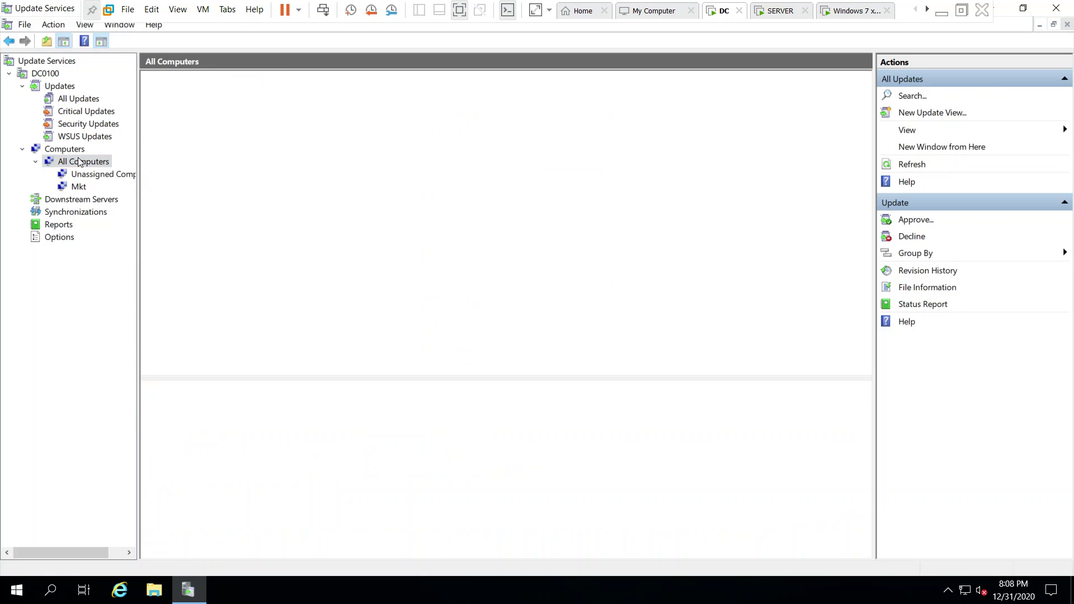
pyautogui.click(76, 152)
pyautogui.click(75, 164)
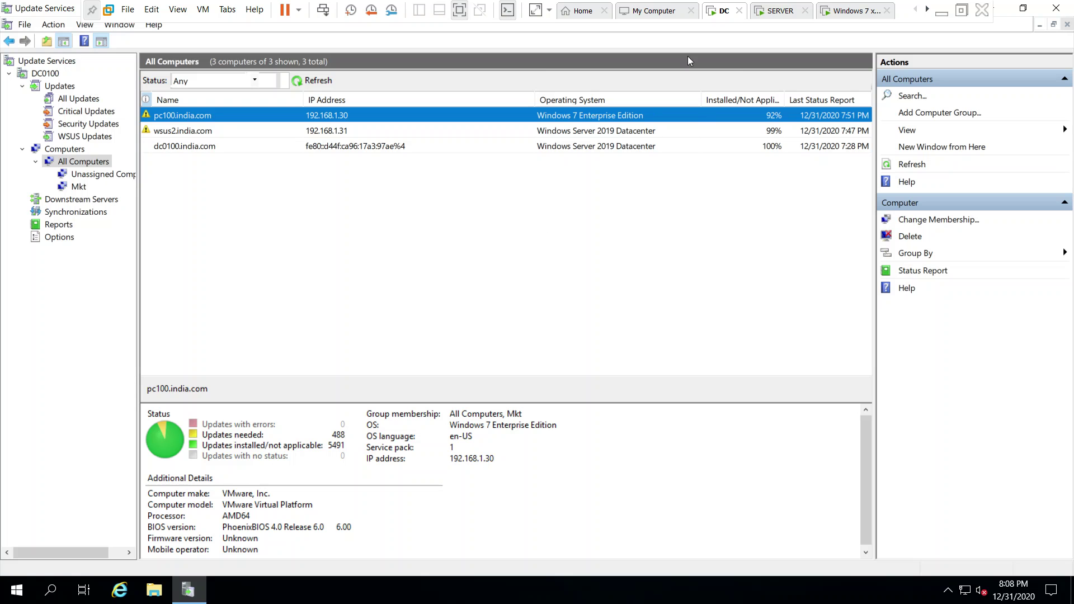
pyautogui.click(942, 12)
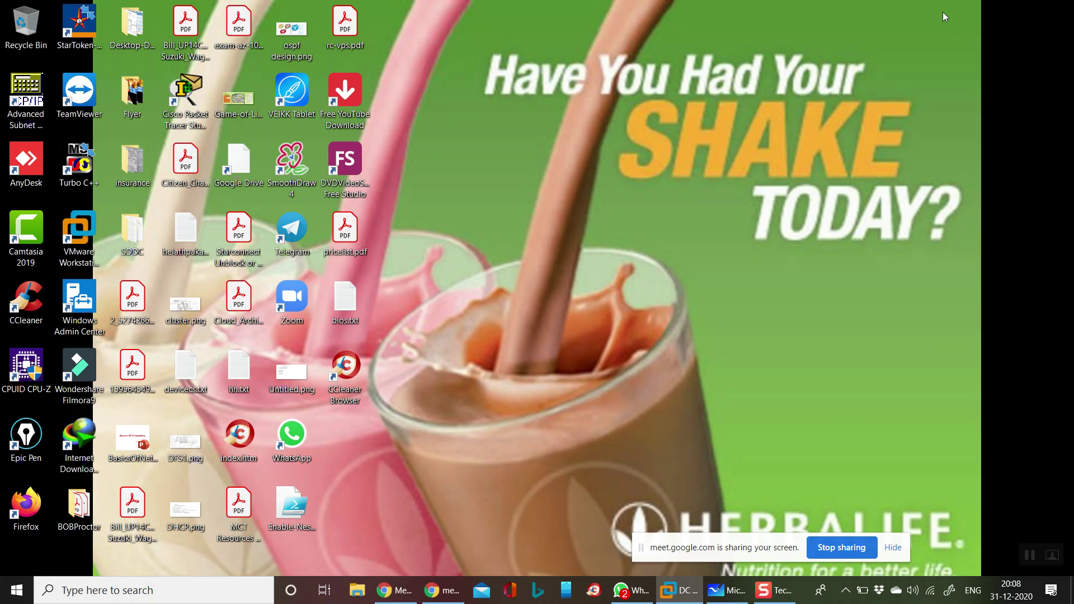